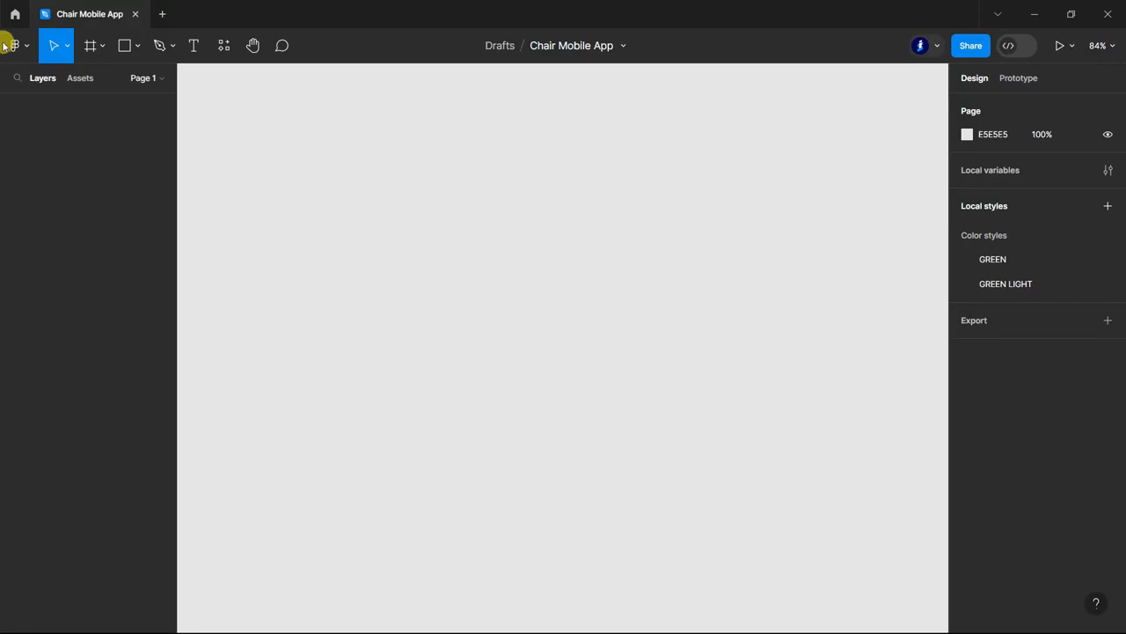
Create an iPhone 13 mini frame, 375 × 812, and rename it Home Page.
key(f)
click(1063, 246)
double_click(62, 105)
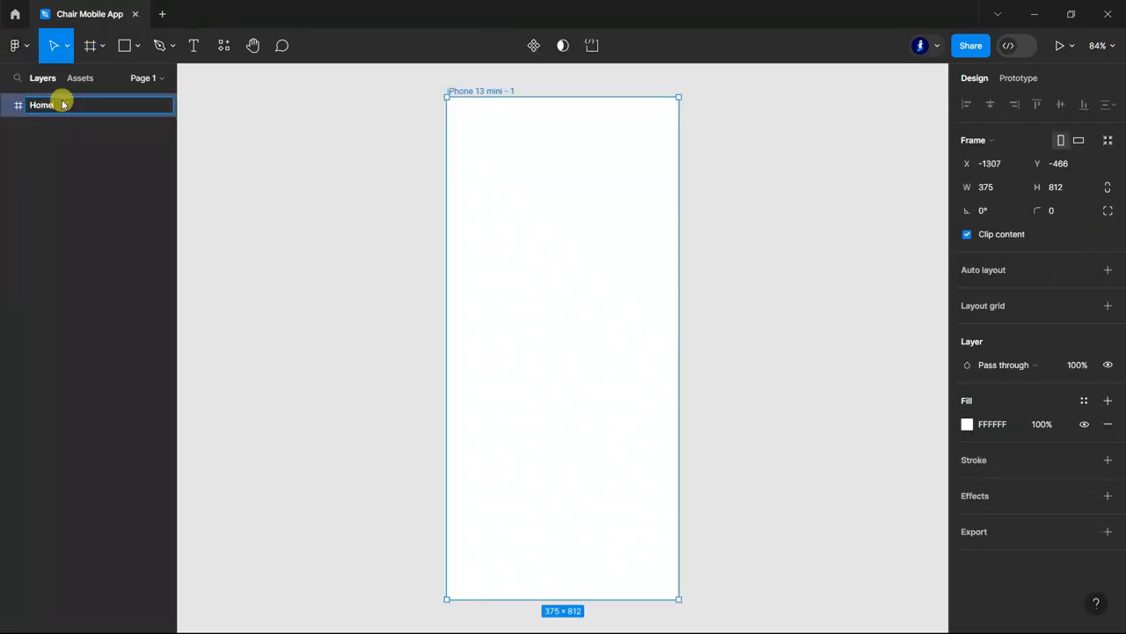
click(307, 318)
Set the Home Page frame's corner radius to 30 and turn off content clipping.
click(639, 318)
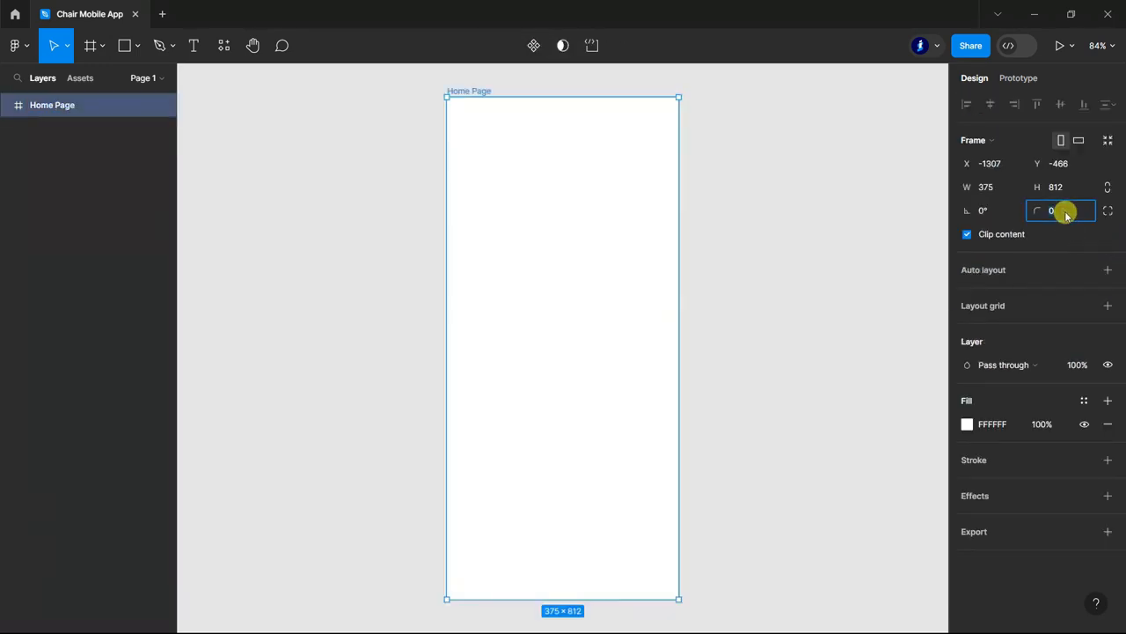
text(30)
key(Return)
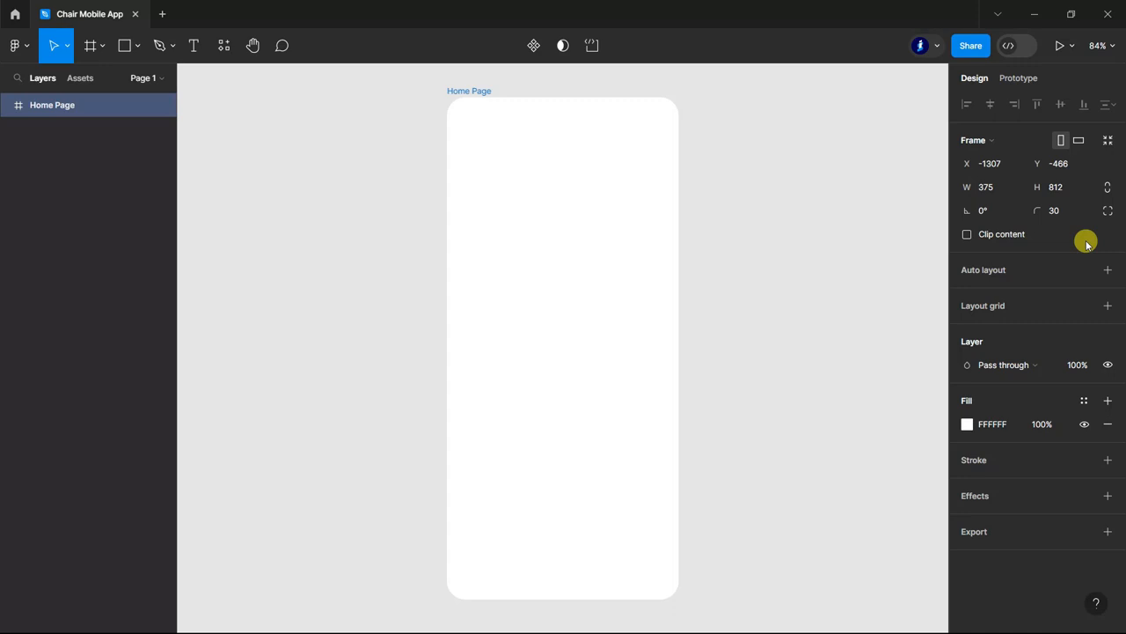
Add a layout grid of 4 stretch columns with a margin of 30 to the Home Page frame.
click(1108, 306)
click(968, 329)
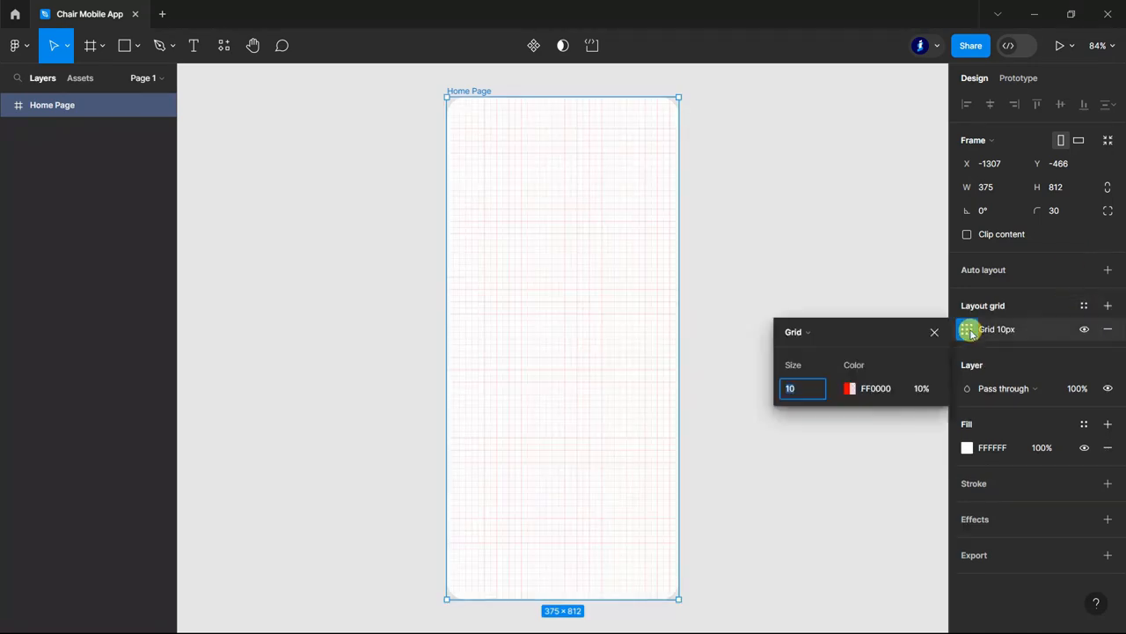
click(843, 335)
click(825, 348)
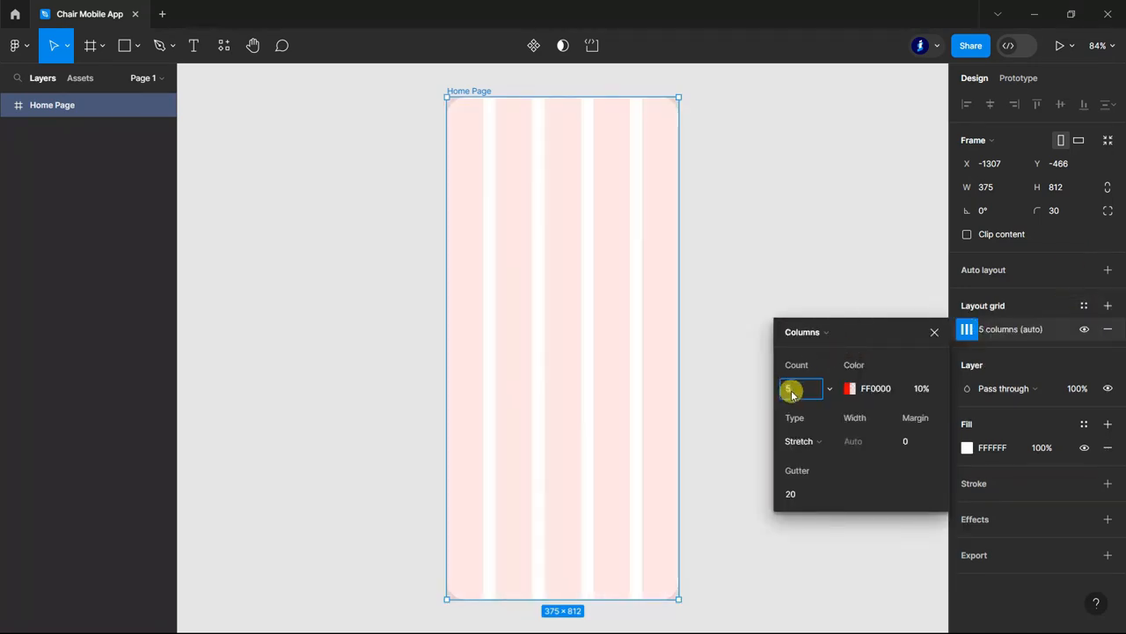
click(916, 441)
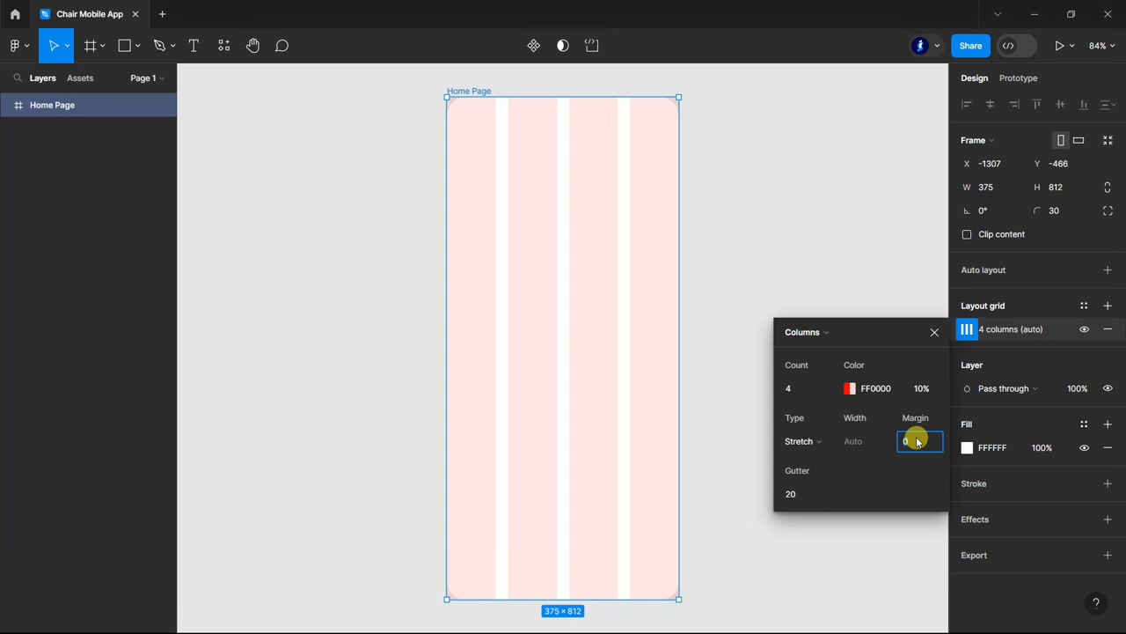
text(22)
key(Return)
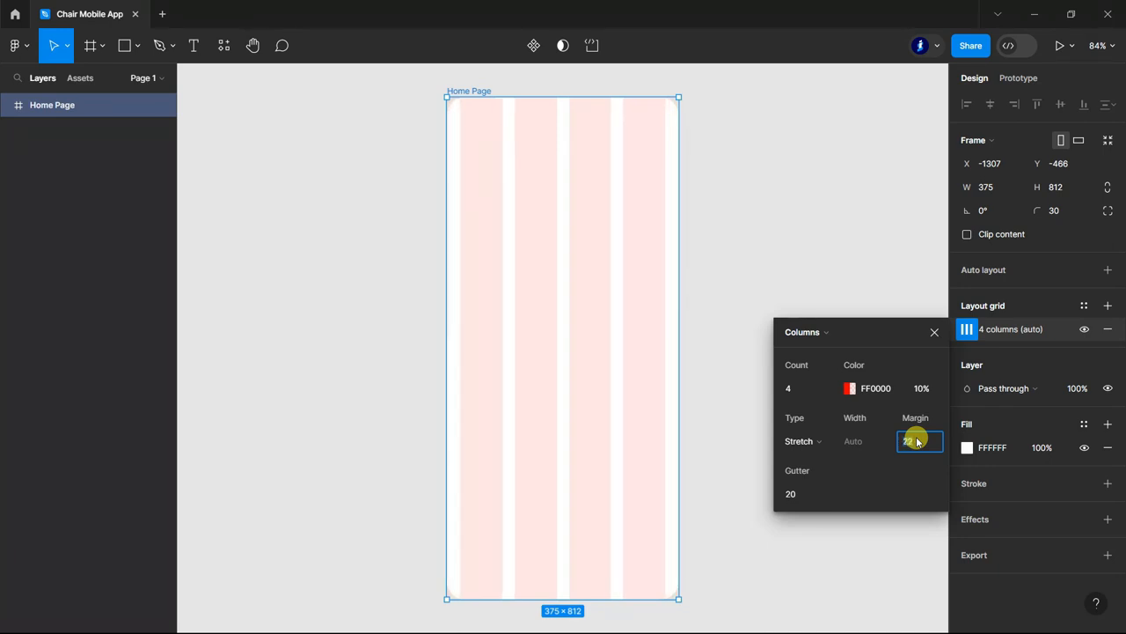
click(934, 332)
click(853, 295)
scroll(827, 350, up, 1)
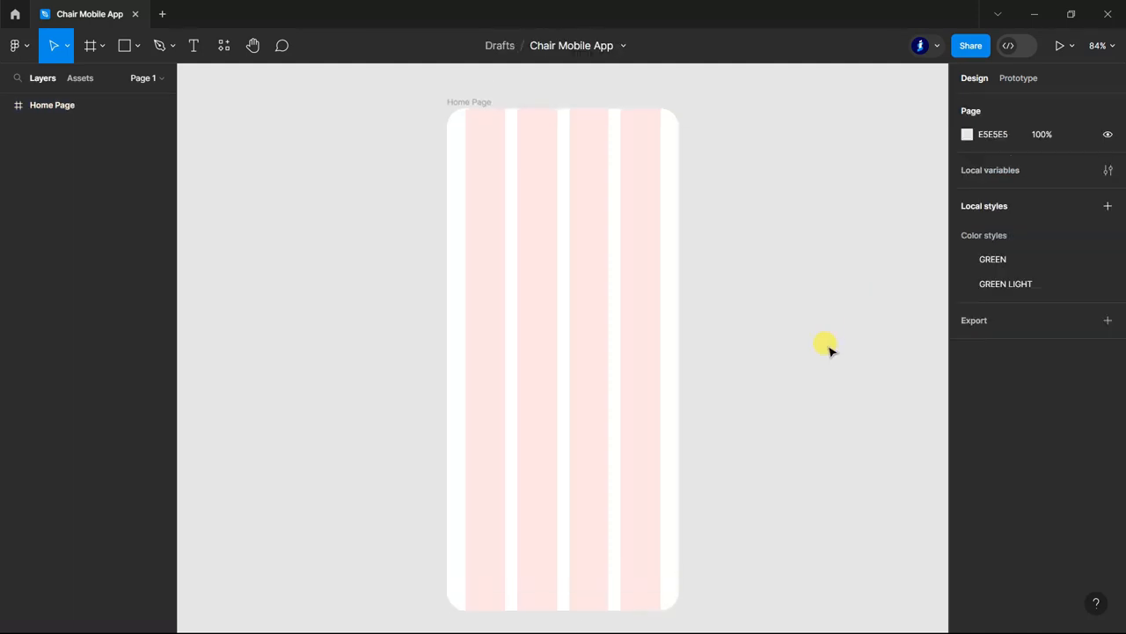
Draw a rectangle about 380 × 812 covering the whole Home Page frame and hide the frame's layout grid.
click(124, 45)
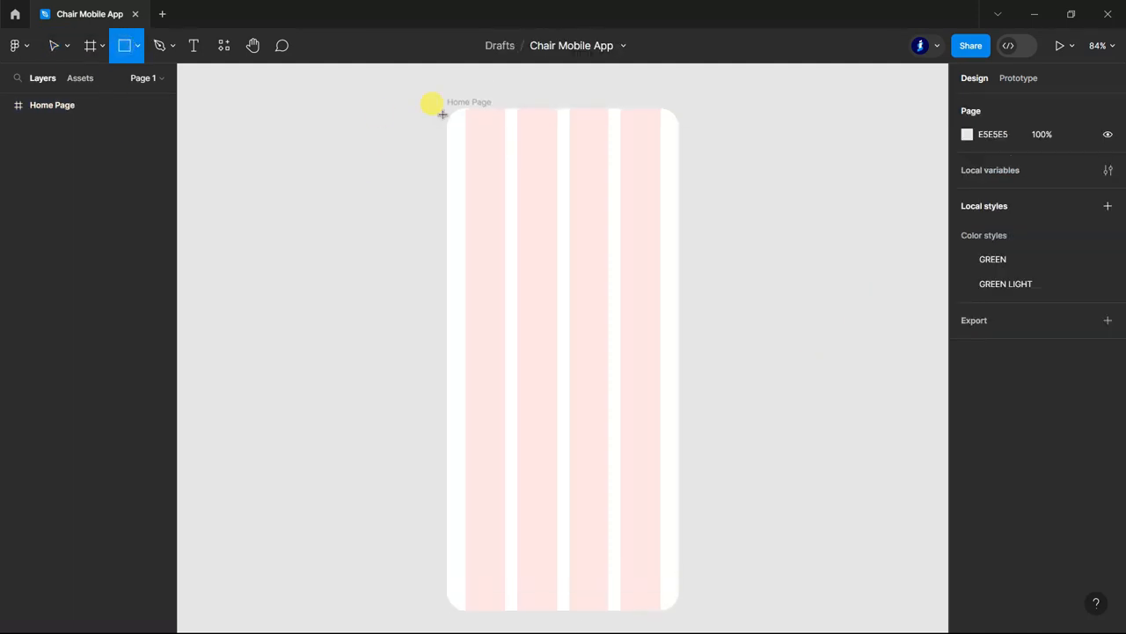
mouse_move(447, 108)
mouse_down()
mouse_move(663, 557)
mouse_move(673, 602)
mouse_up()
click(782, 376)
click(61, 104)
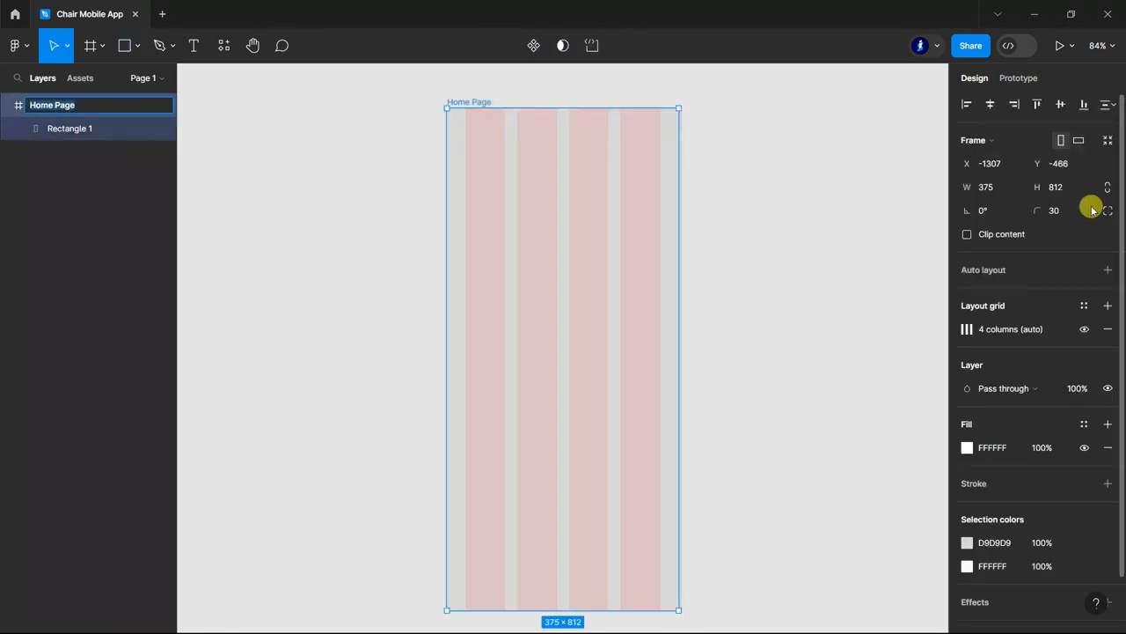
click(1085, 327)
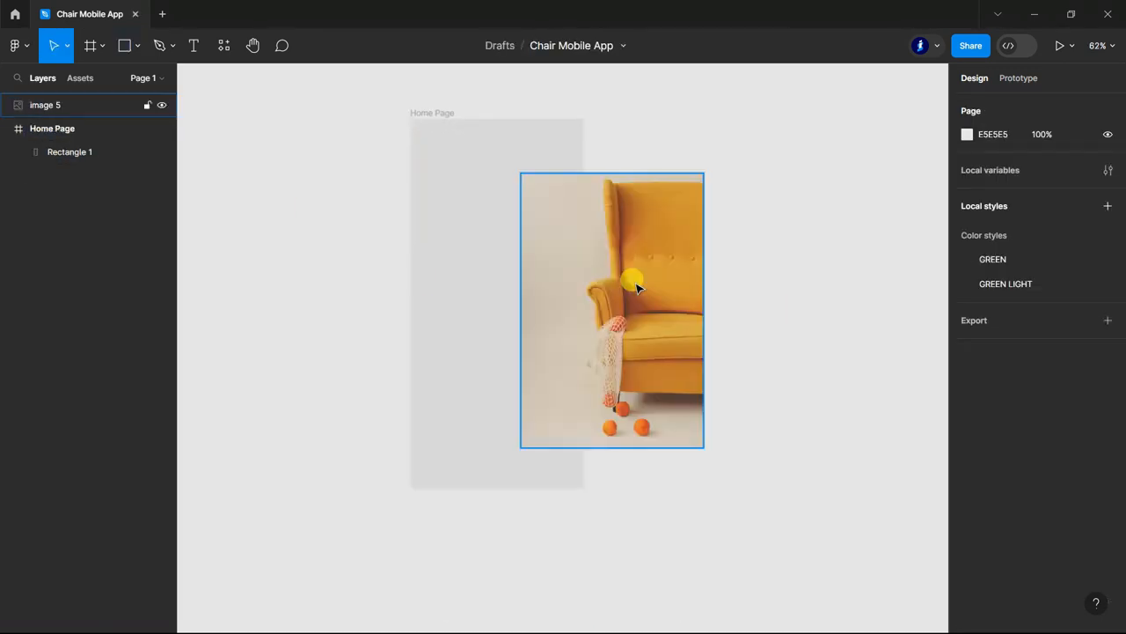
Place the yellow armchair photo over the rectangle in the middle of the Home Page frame.
drag(628, 277, 535, 261)
click(685, 280)
scroll(685, 280, down, 2)
scroll(682, 280, up, 3)
Turn on content clipping for the Home Page frame to crop the photo at its edges.
click(57, 105)
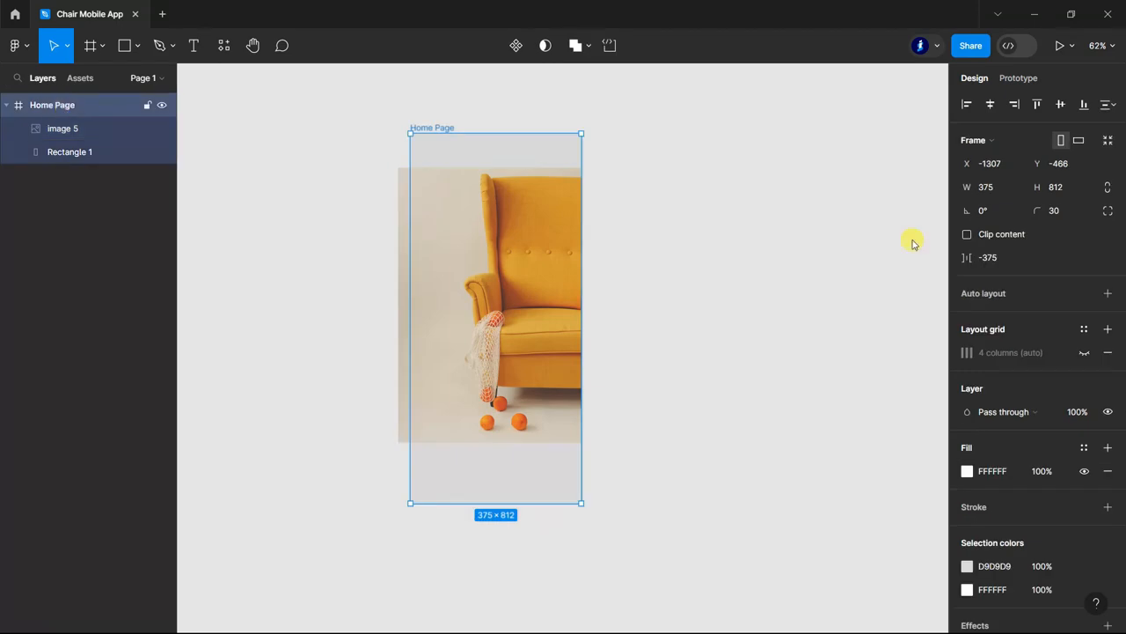
click(964, 231)
click(727, 339)
scroll(727, 339, up, 1)
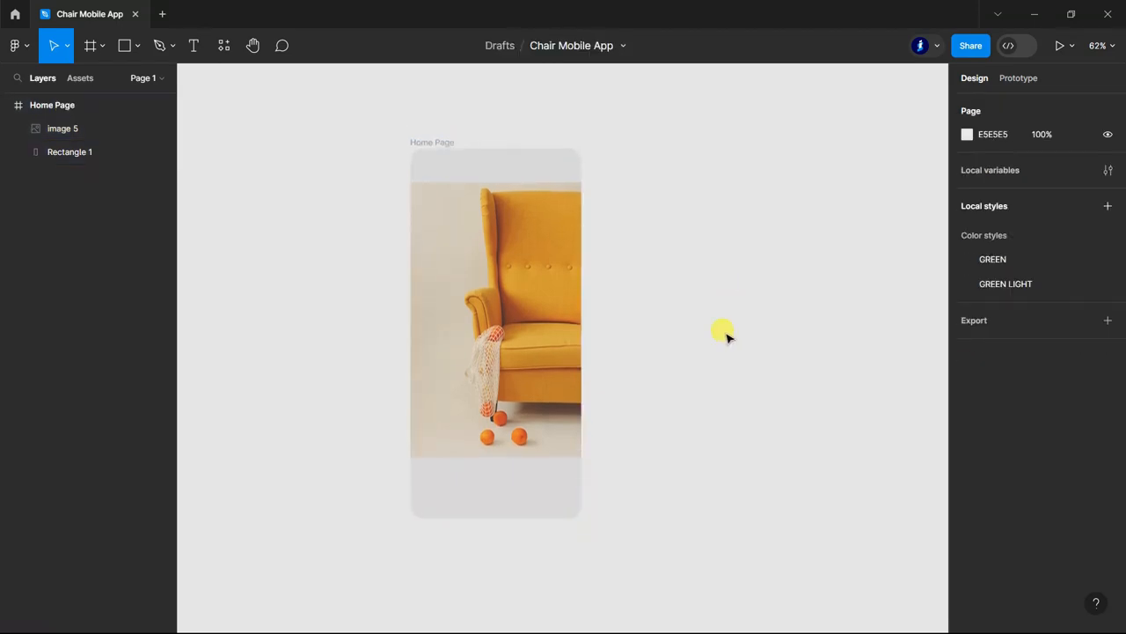
Change the background rectangle's fill to a linear gradient running horizontally from the left edge to the right edge.
click(57, 151)
click(967, 400)
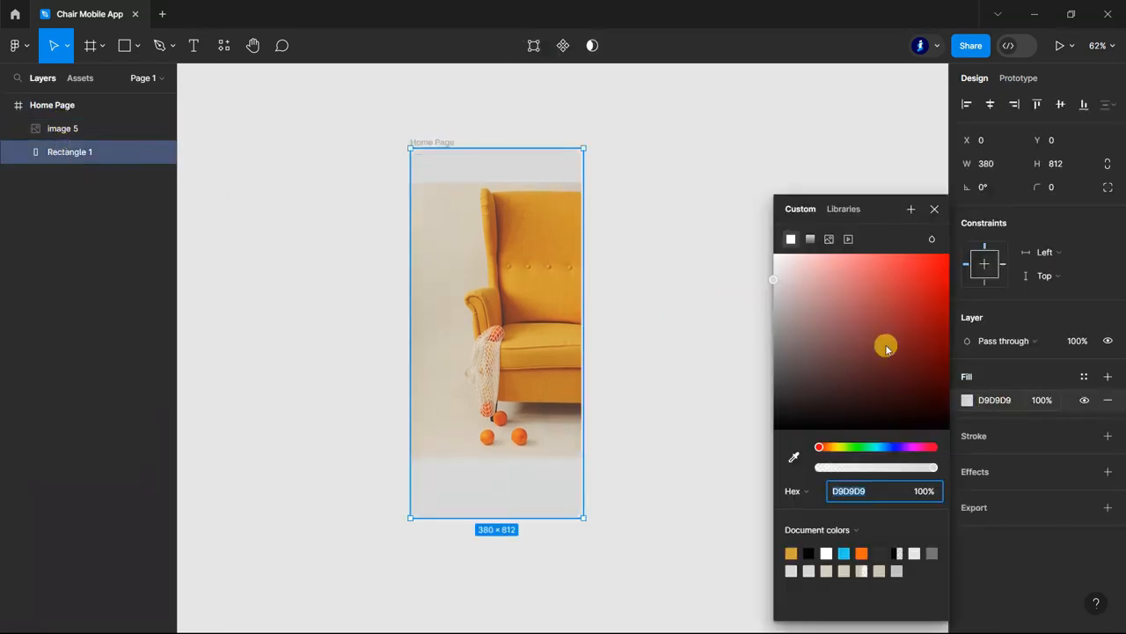
click(809, 238)
drag(496, 148, 422, 316)
drag(507, 513, 577, 319)
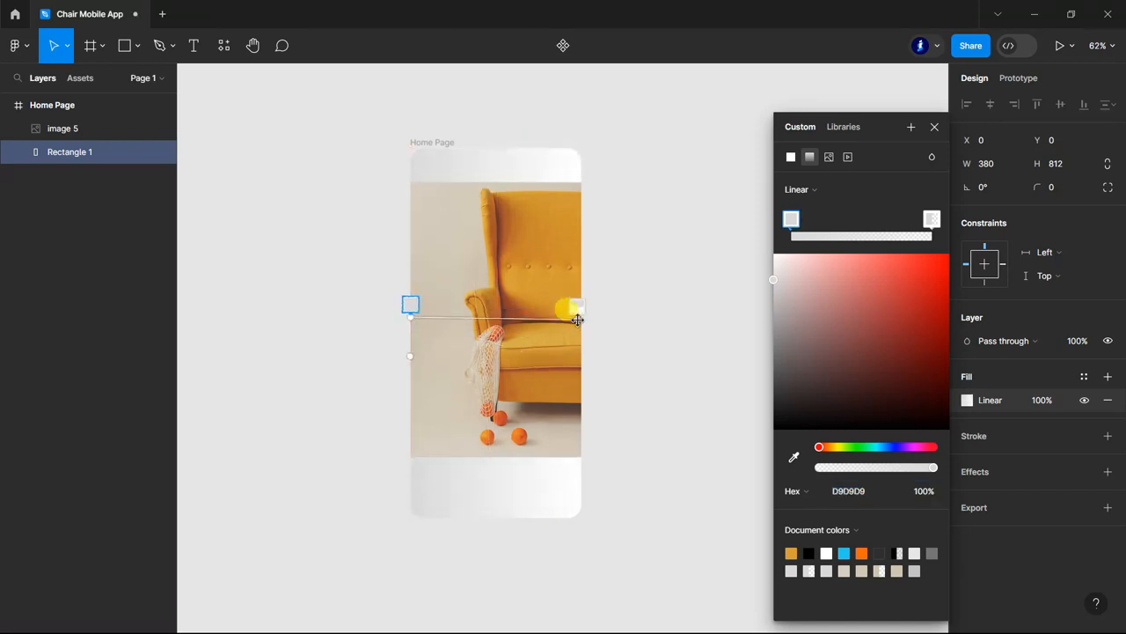
Color the background gradient's right and left stops by sampling the photo's backdrop near its upper right and upper left corners.
click(935, 222)
click(794, 457)
click(579, 188)
click(790, 220)
click(794, 457)
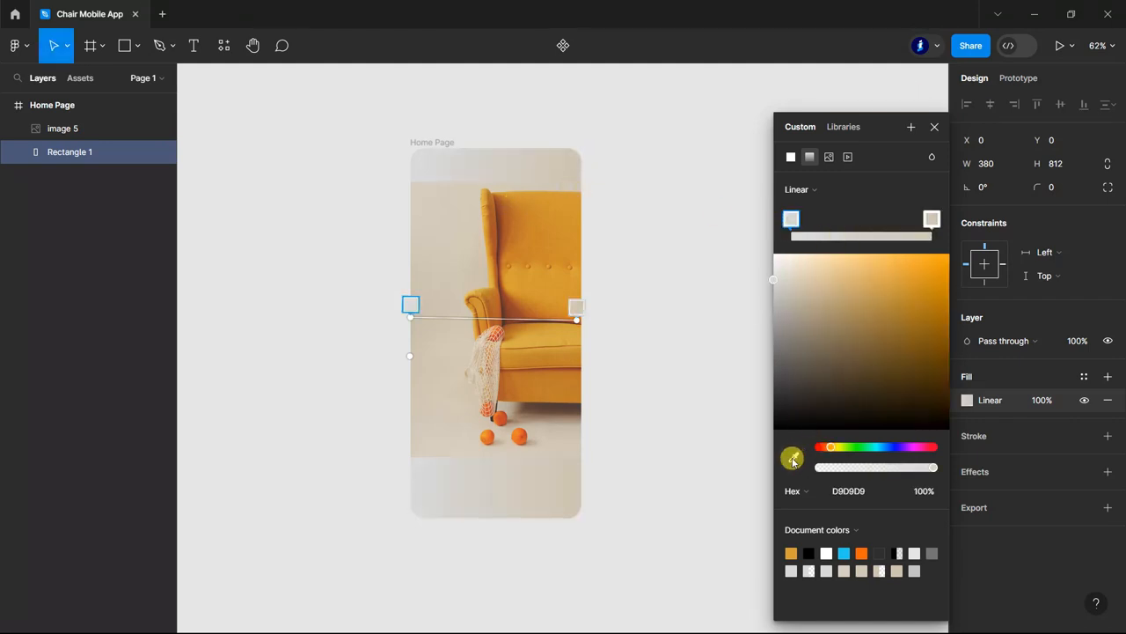
click(420, 181)
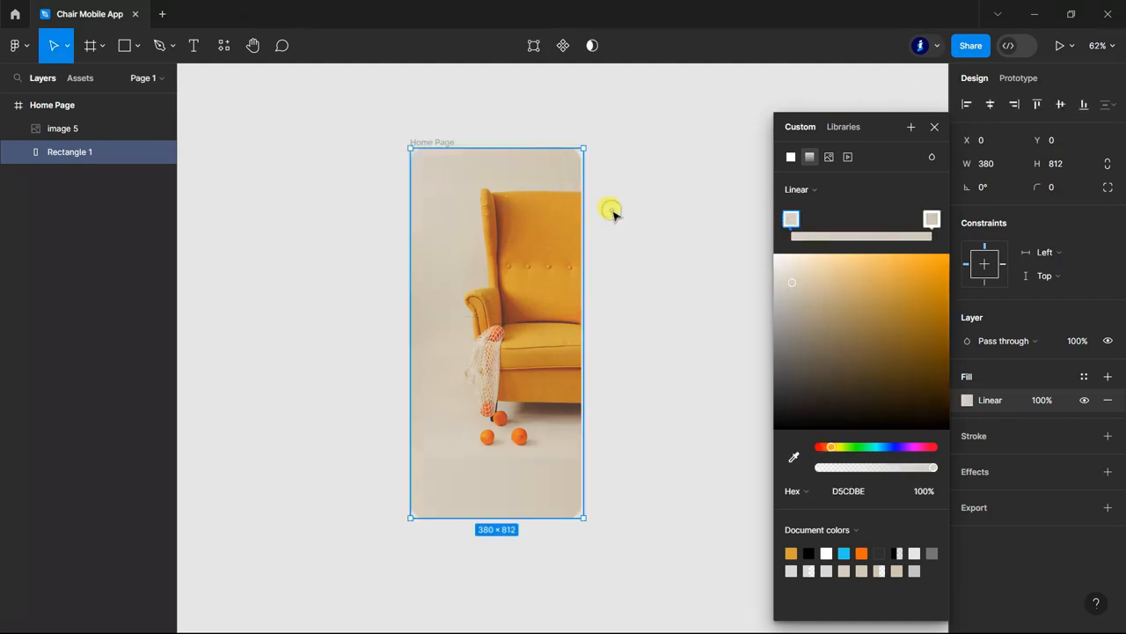
scroll(616, 215, down, 1)
click(934, 127)
click(744, 230)
scroll(736, 247, down, 1)
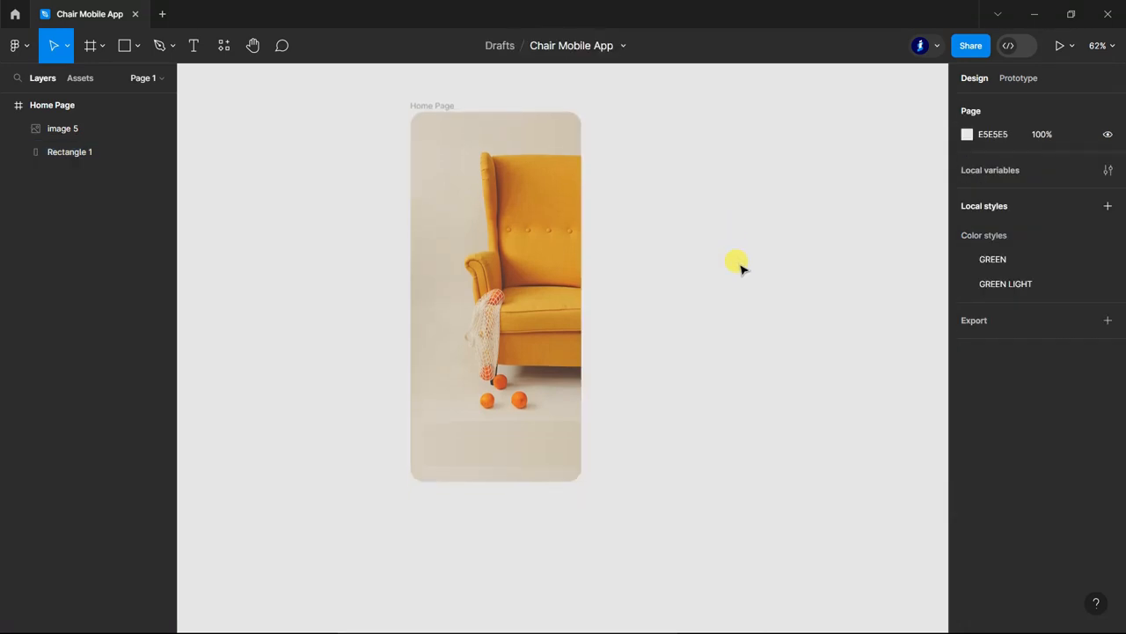
Duplicate the background rectangle above the photo layer and shrink the copy to 375 × 227 at the frame's bottom edge.
click(78, 152)
drag(78, 152, 74, 120)
drag(511, 117, 518, 388)
drag(584, 438, 581, 438)
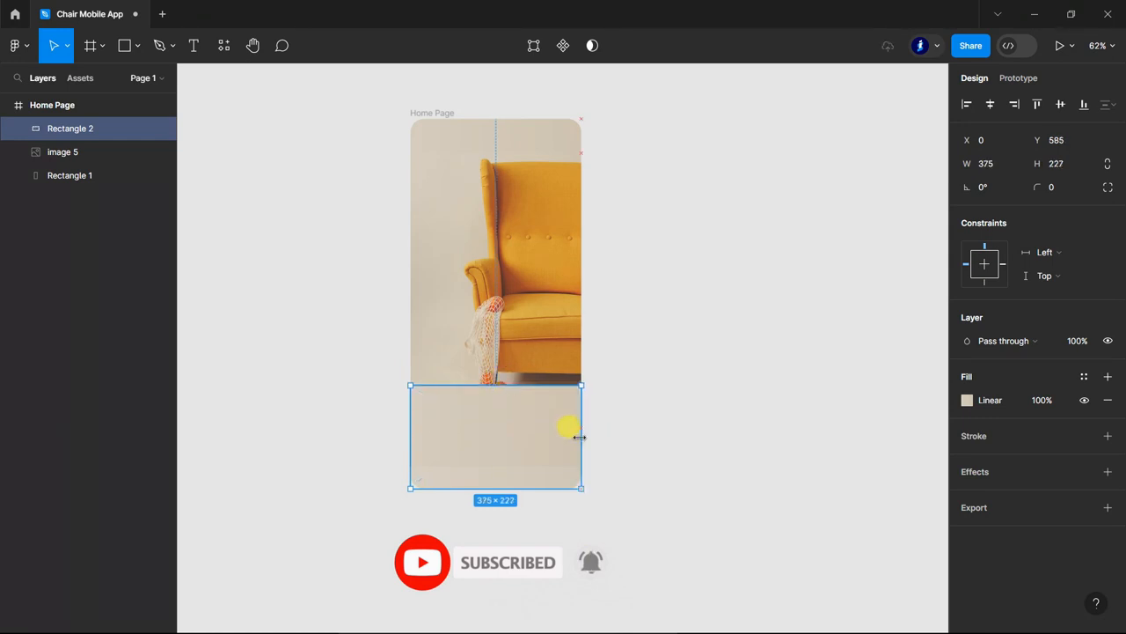
Make the lower rectangle's gradient vertical, fading from 0% opacity at its upper edge to an opaque stop about halfway down.
click(967, 400)
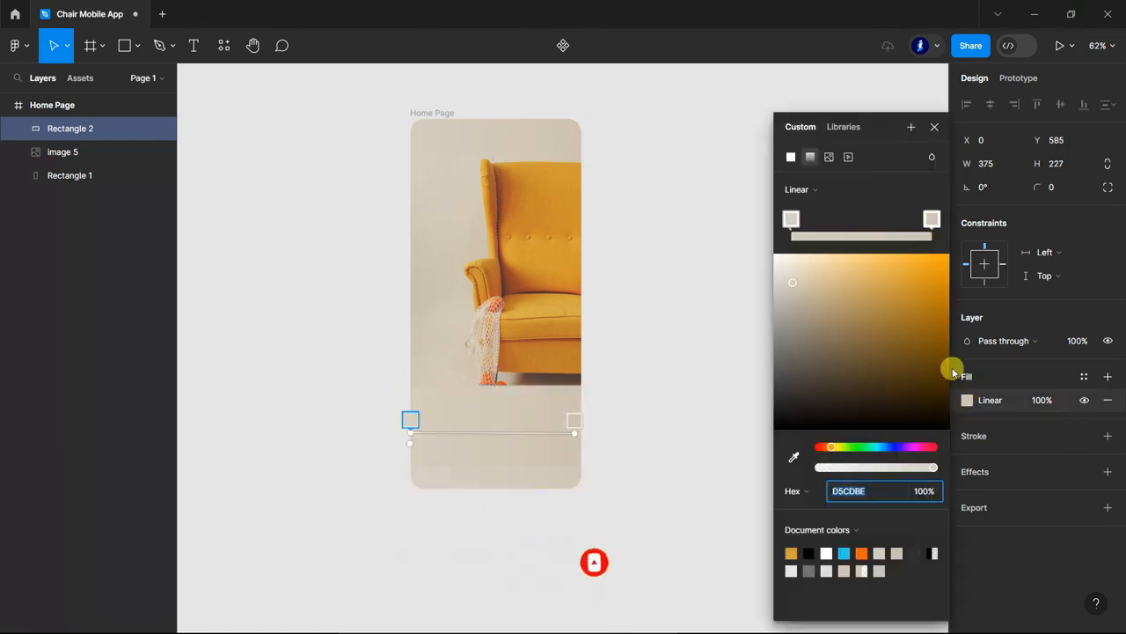
click(819, 469)
drag(421, 459, 488, 386)
drag(574, 431, 487, 489)
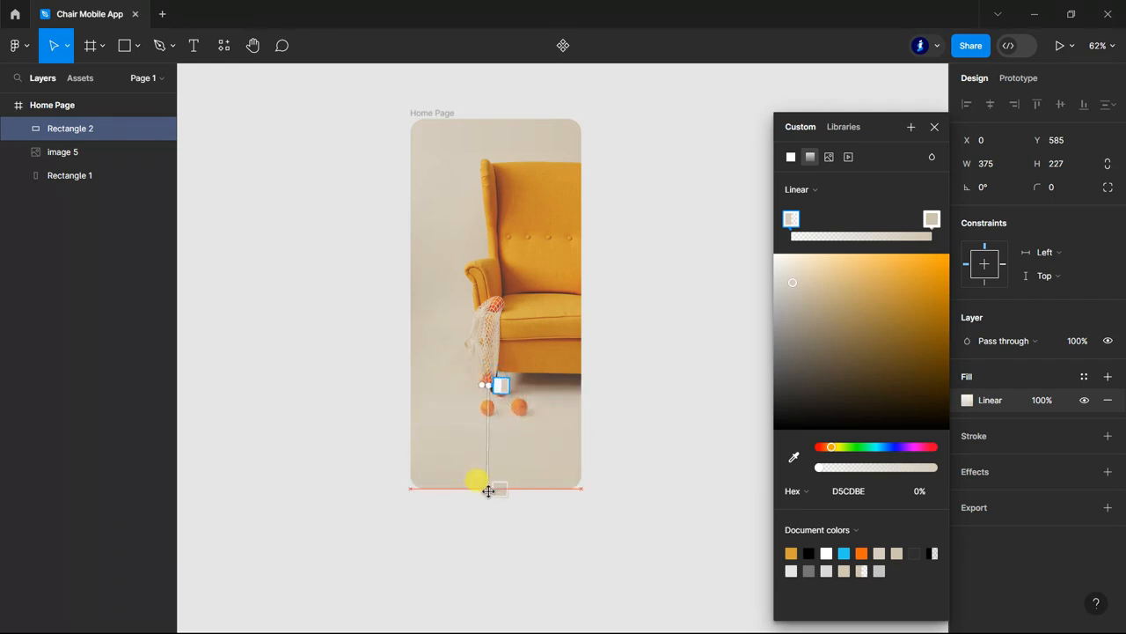
click(509, 437)
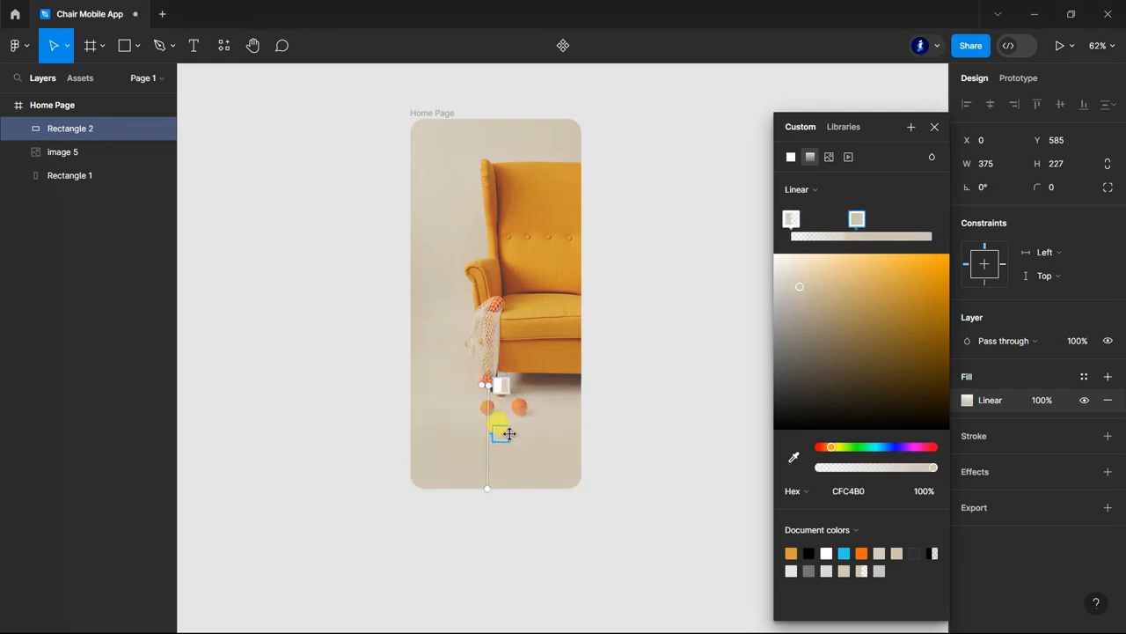
click(936, 129)
click(729, 244)
scroll(828, 360, down, 1)
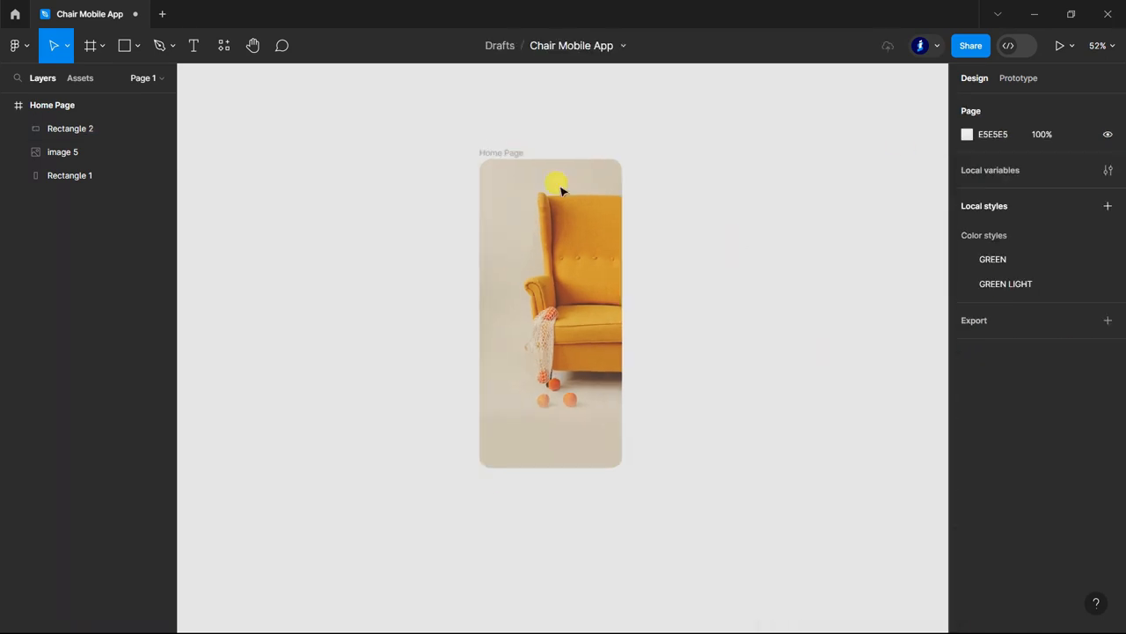
Draw a button rectangle across the lower part of the Home Page frame and show the frame's layout grid.
scroll(659, 187, up, 2)
scroll(704, 273, down, 1)
scroll(672, 495, up, 1)
scroll(660, 509, up, 1)
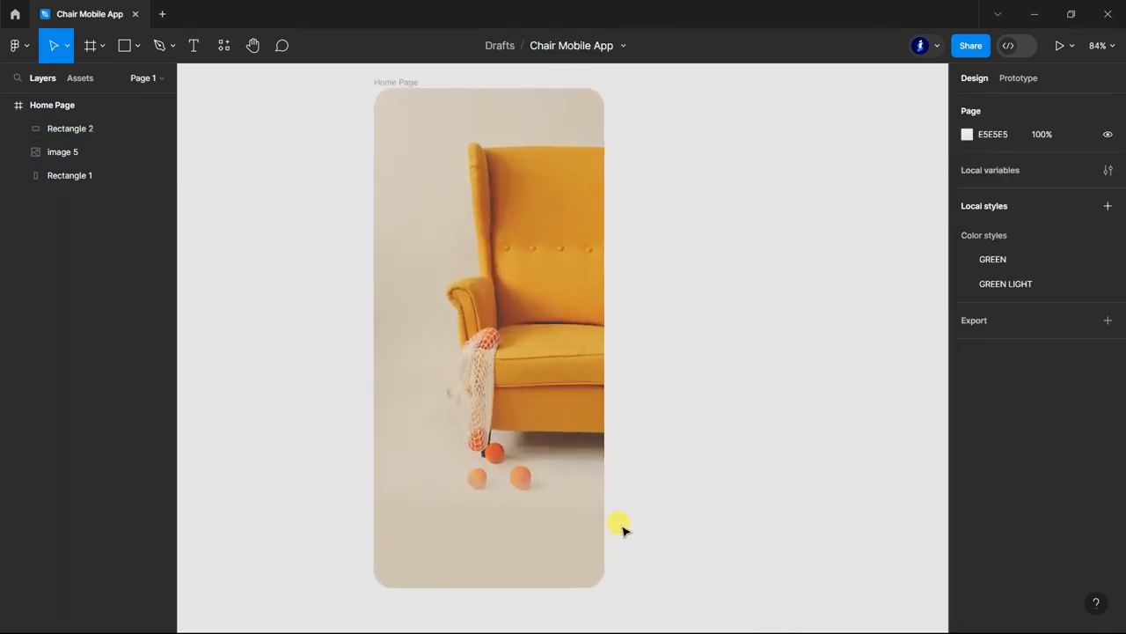
click(121, 47)
mouse_move(403, 478)
mouse_down()
mouse_move(531, 519)
mouse_move(574, 518)
mouse_up()
click(62, 107)
click(1084, 330)
Stretch the button rectangle to the outer column edges, 315 × 65, and move it up slightly to about Y 623.
scroll(478, 515, up, 1)
scroll(482, 515, up, 1)
click(502, 452)
drag(391, 456, 376, 456)
drag(604, 458, 618, 458)
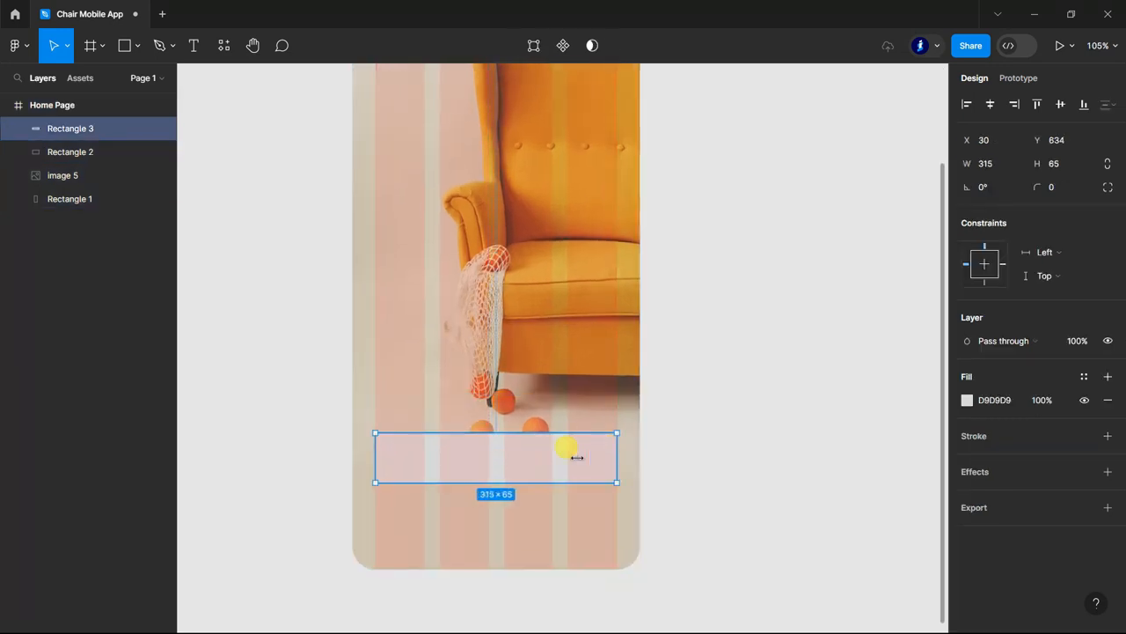
drag(539, 462, 537, 452)
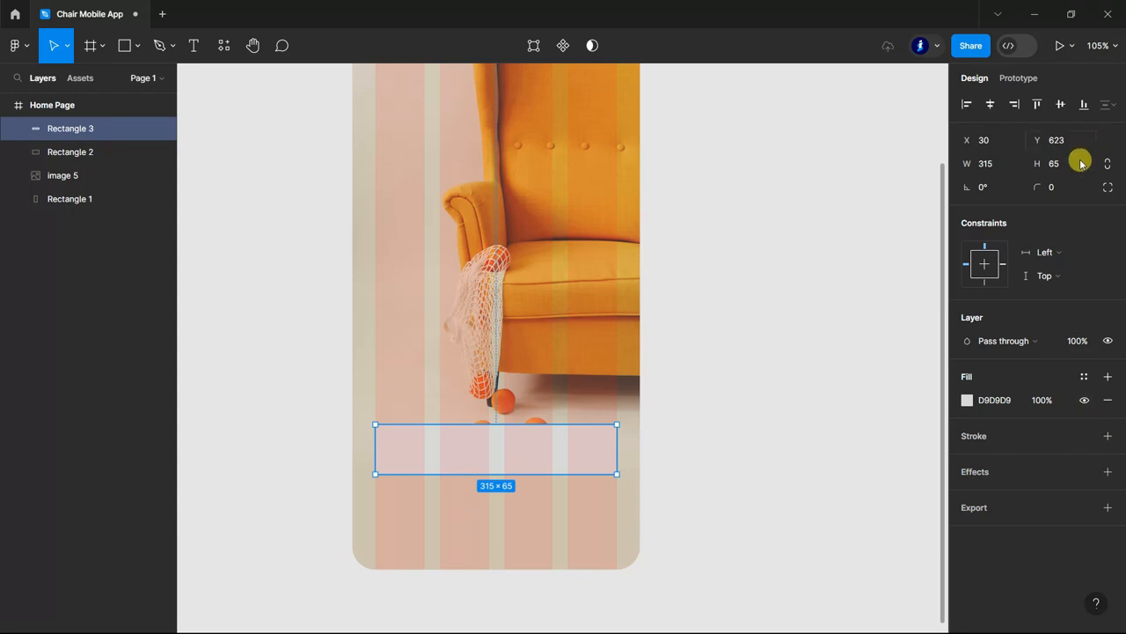
Set the button rectangle's corner radius to 10 and hide the Home Page frame's layout grid.
click(1056, 186)
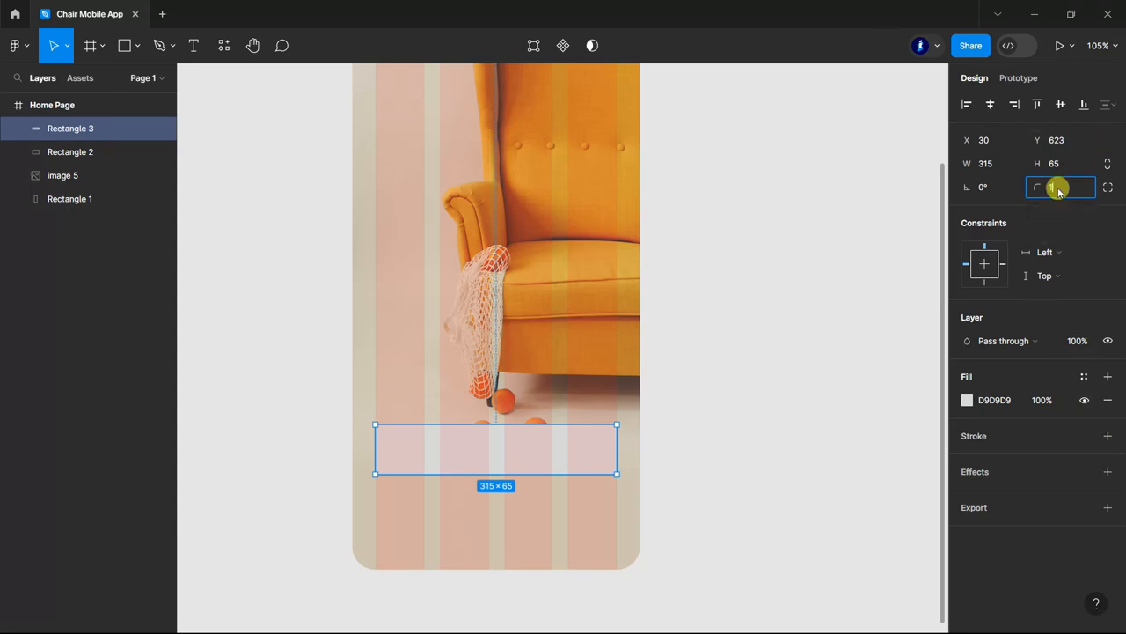
text(10)
key(Return)
click(73, 105)
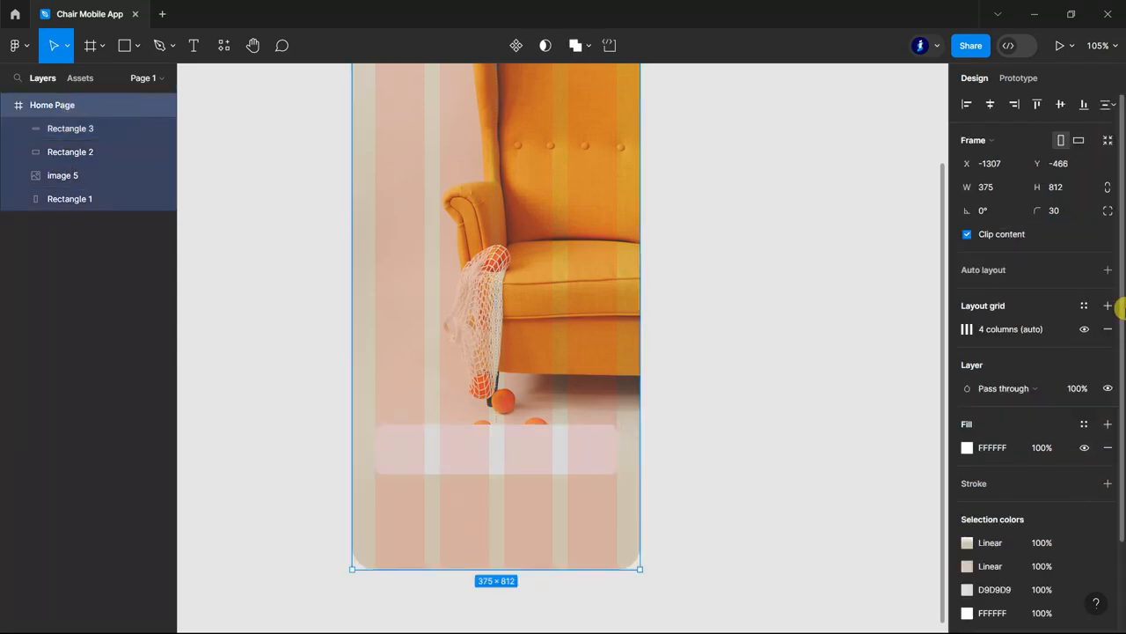
click(1085, 328)
click(876, 364)
scroll(766, 369, down, 2)
Set the button rectangle's fill color to FFFFFF.
double_click(565, 419)
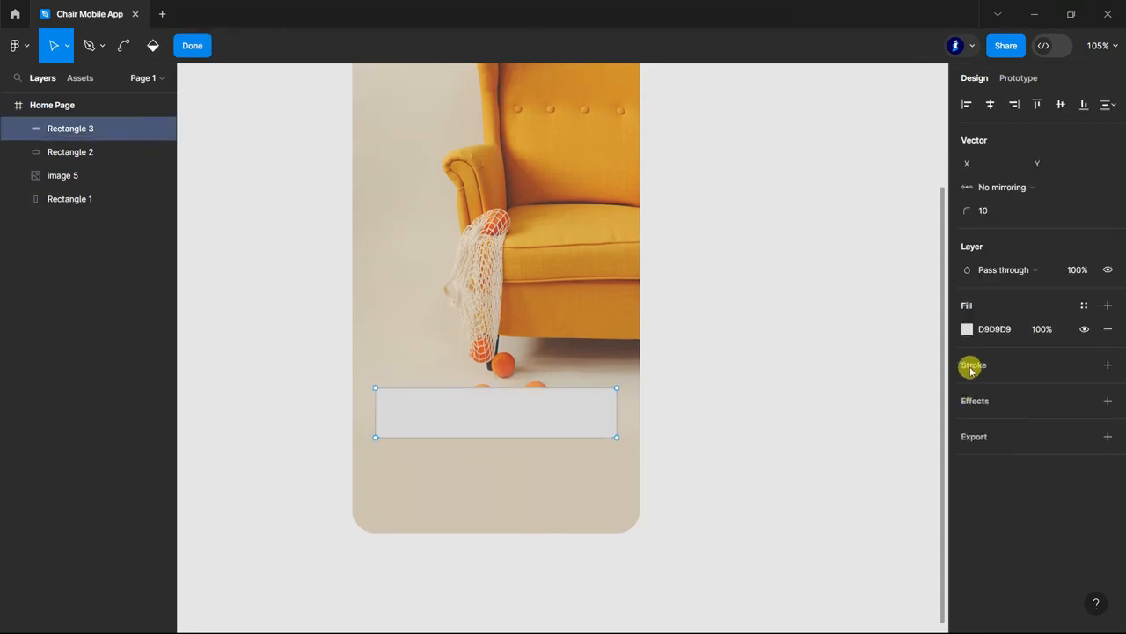
click(193, 46)
text(ffffff)
key(Return)
click(792, 432)
scroll(792, 432, down, 1)
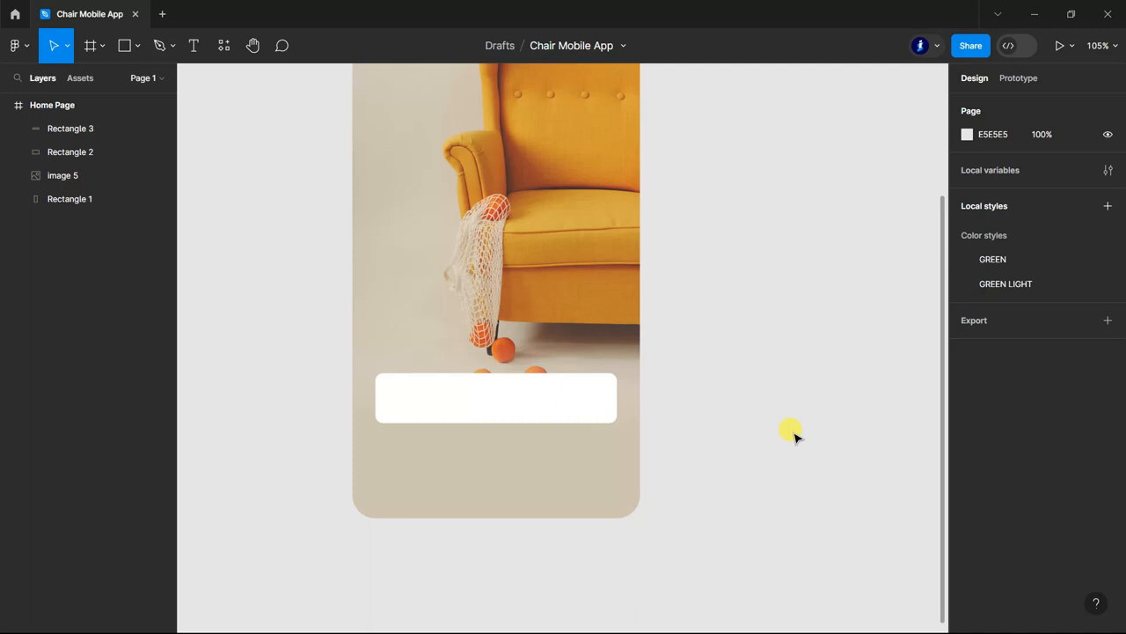
Add the text "Log in" in Poppins Medium 18 and center it on the white button.
click(193, 46)
click(453, 396)
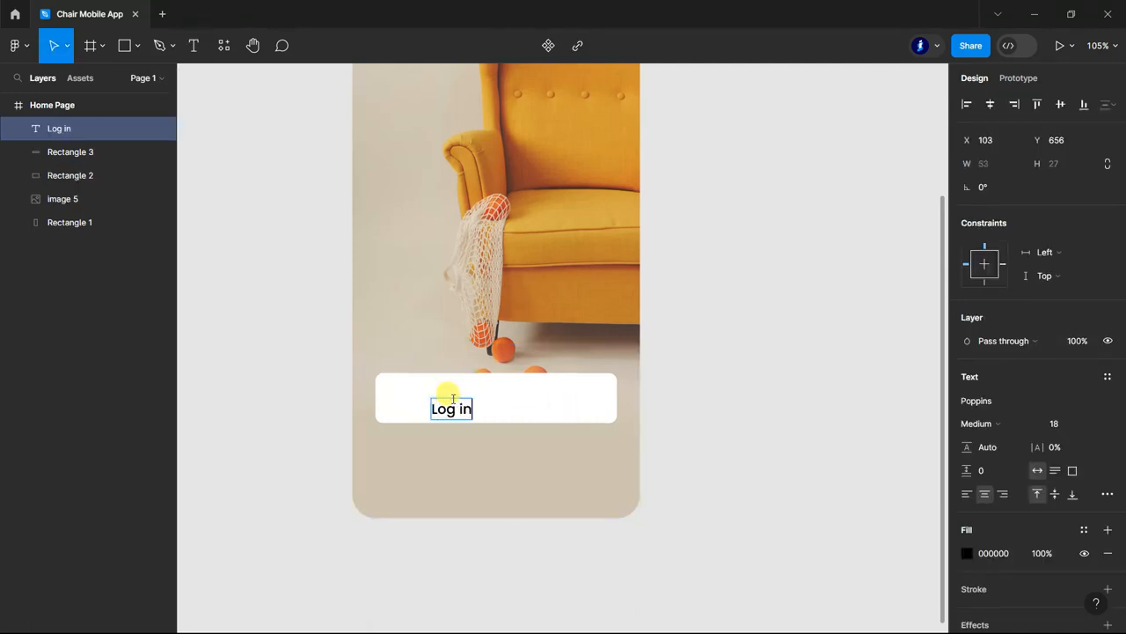
drag(452, 404, 498, 398)
click(763, 405)
scroll(764, 405, down, 1)
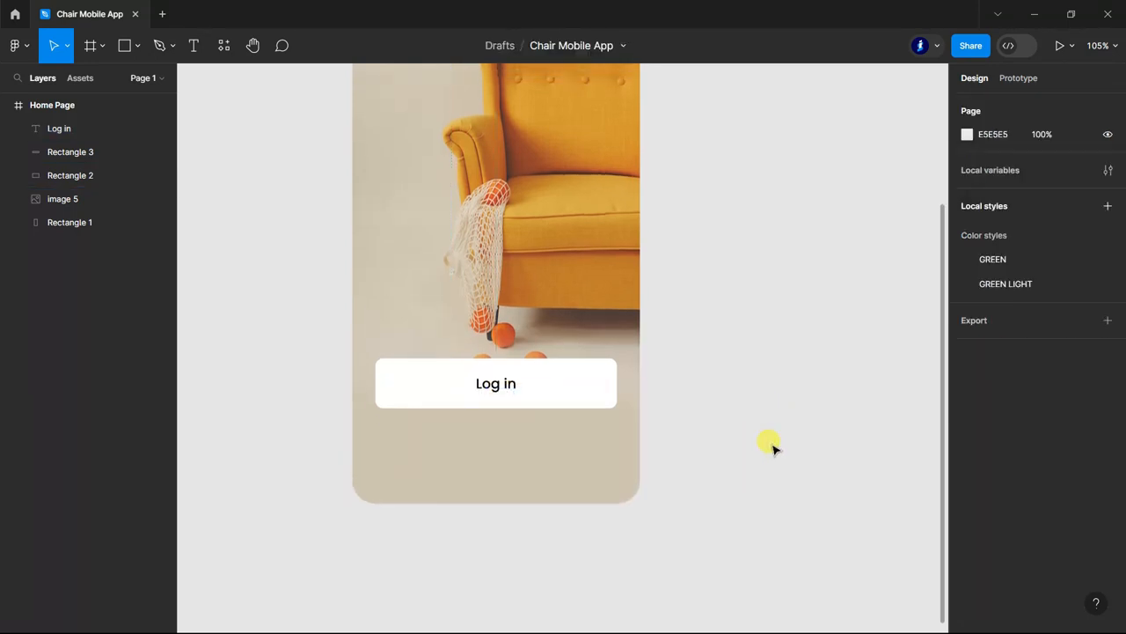
Group the button rectangle with its text and rename the group Log in.
click(66, 151)
shift+click(75, 129)
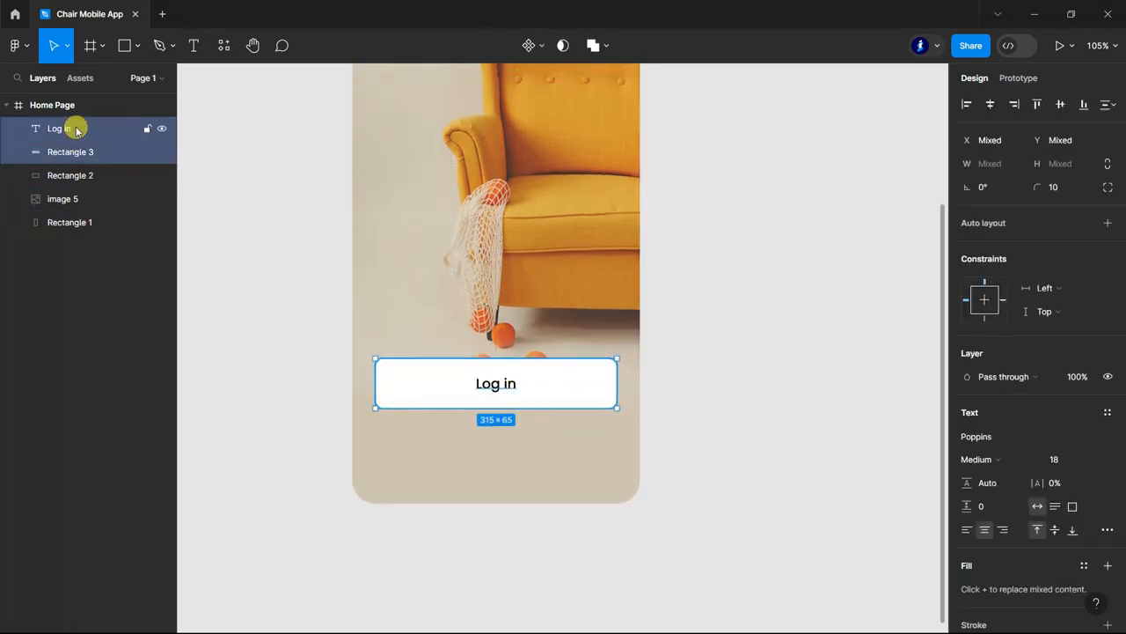
key(ctrl+g)
click(15, 128)
click(86, 152)
double_click(87, 152)
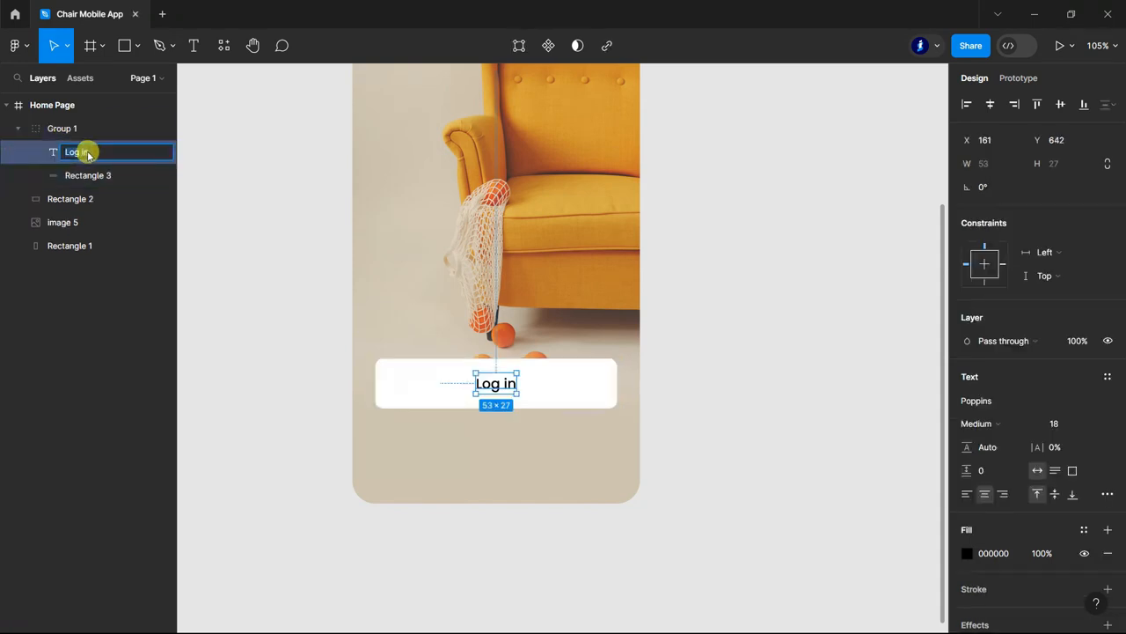
click(56, 127)
double_click(58, 129)
text(Log in)
Group the two gradient rectangles with the armchair photo and rename the group Bg.
click(17, 128)
click(61, 196)
shift+click(61, 153)
key(ctrl+g)
double_click(62, 153)
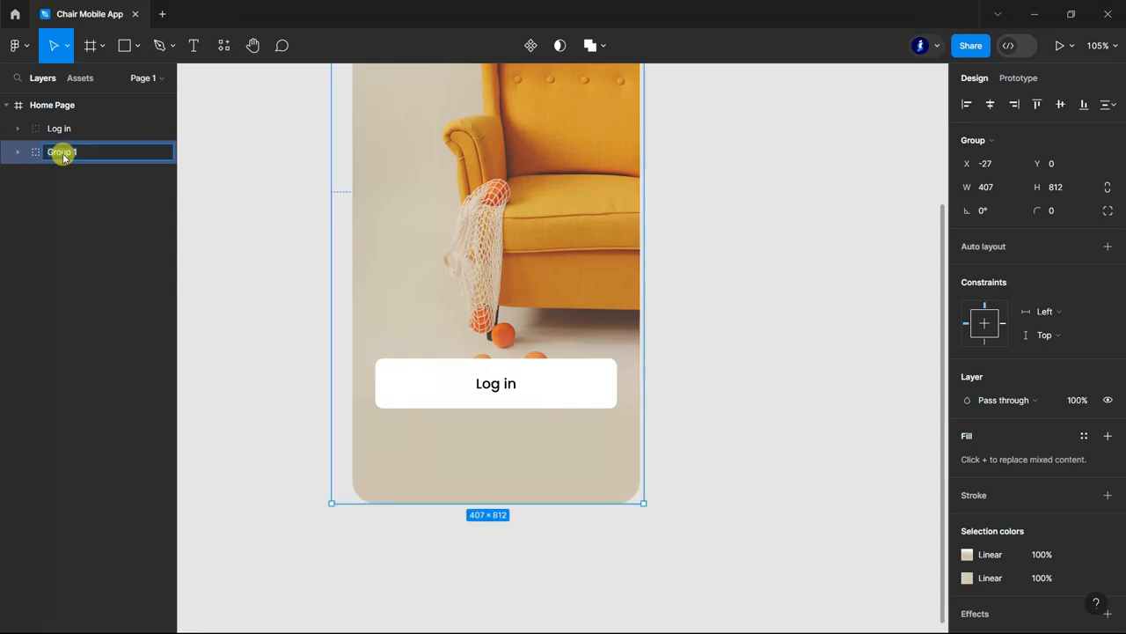
click(238, 255)
scroll(717, 468, down, 5)
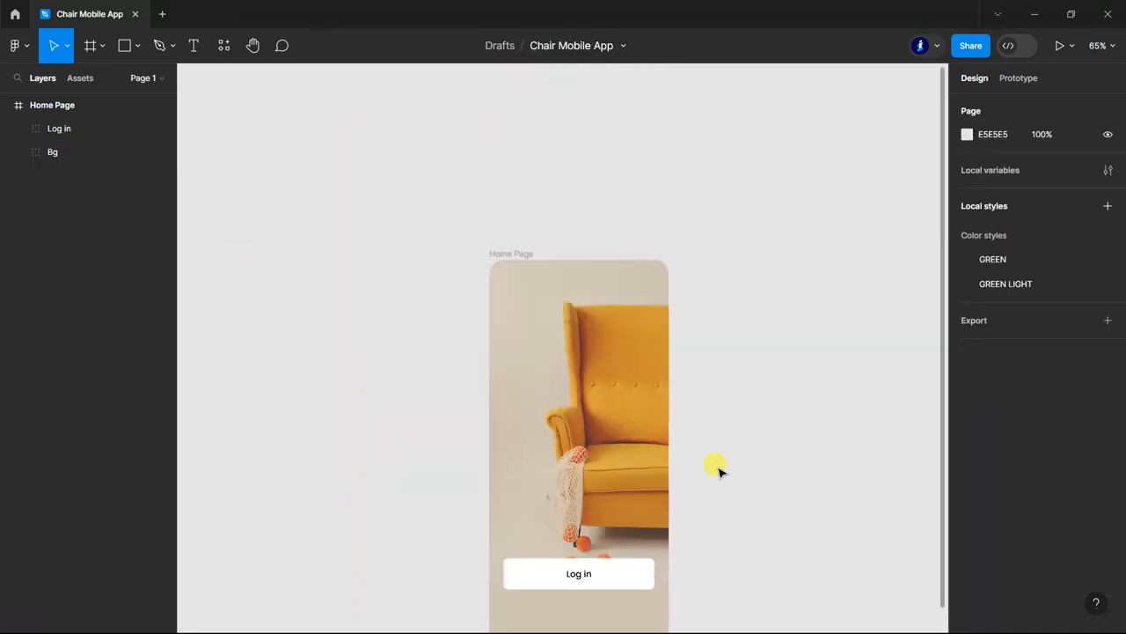
Duplicate the Log in button group directly below the original button at X 30, Y 703.
click(57, 132)
scroll(709, 440, down, 2)
scroll(548, 390, up, 4)
alt+drag(574, 388, 574, 461)
scroll(772, 452, down, 2)
click(772, 452)
Set the lower button rectangle's fill color to the orange D79F38.
double_click(629, 365)
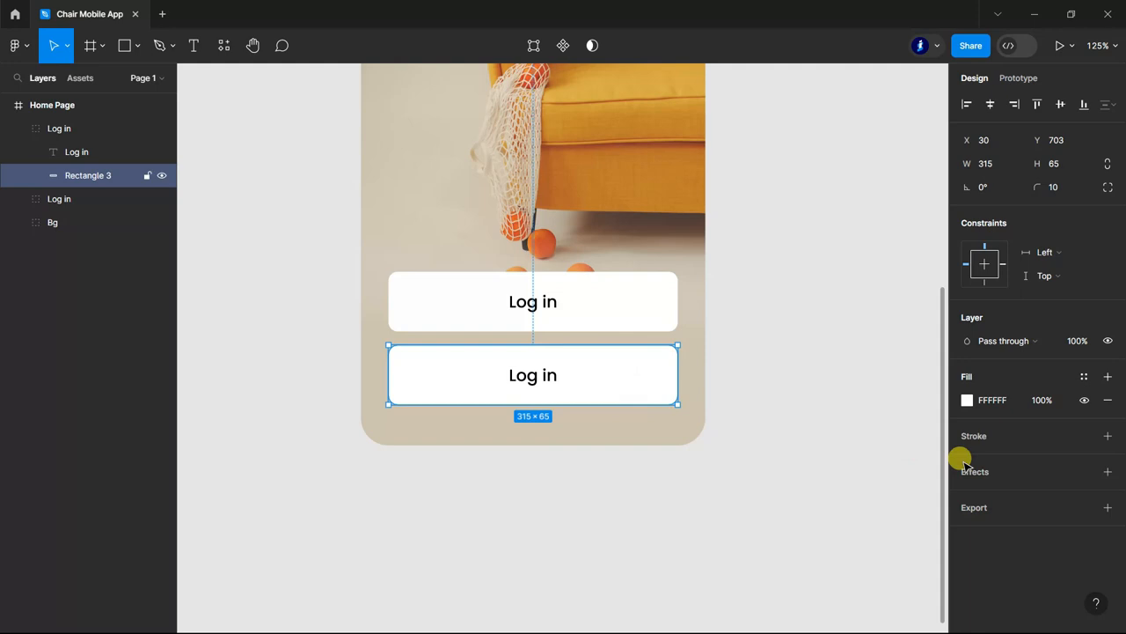
click(965, 400)
click(807, 549)
click(934, 209)
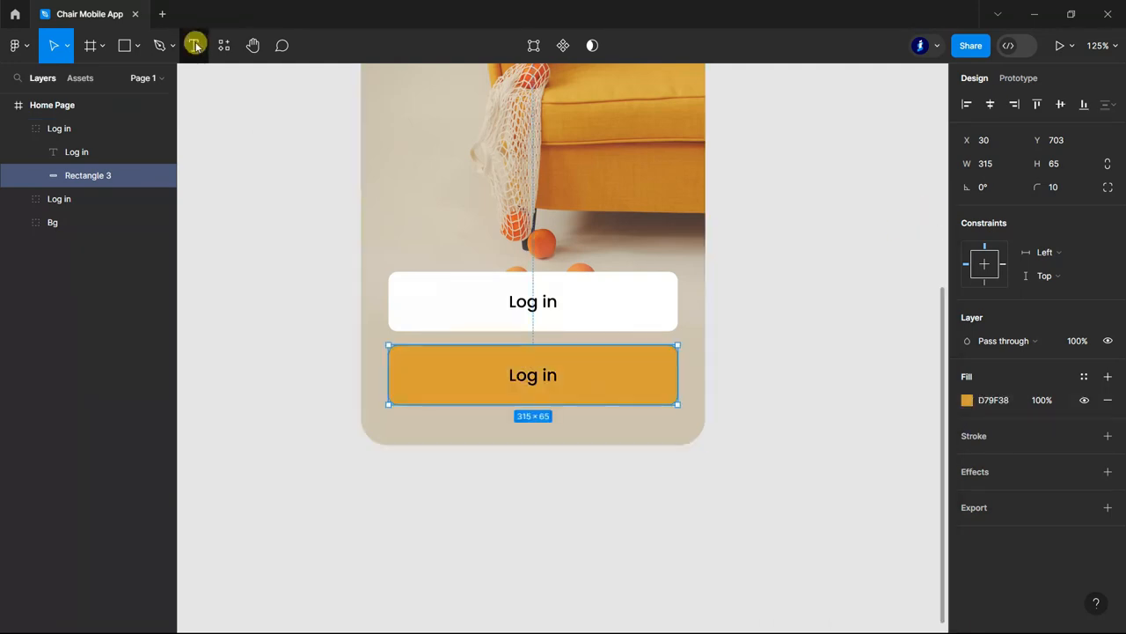
Change the orange button's text to "Sign in".
click(195, 46)
scroll(552, 378, up, 5)
drag(491, 356, 444, 353)
text(Sign)
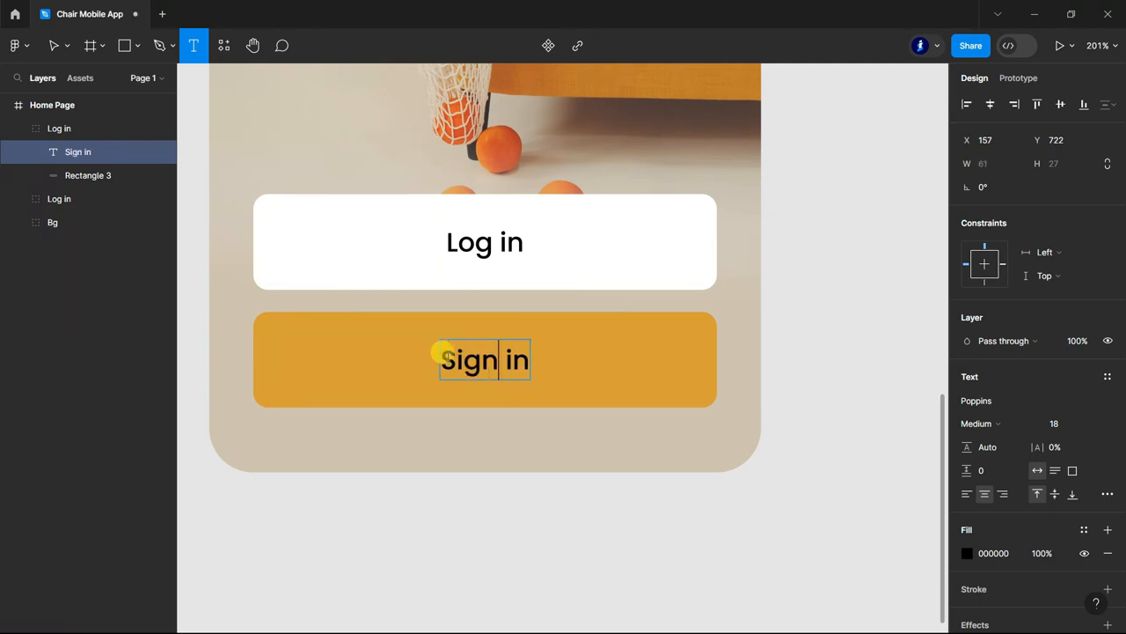
Set the fill color of the Sign in text to FFFFFF.
key(ctrl+a)
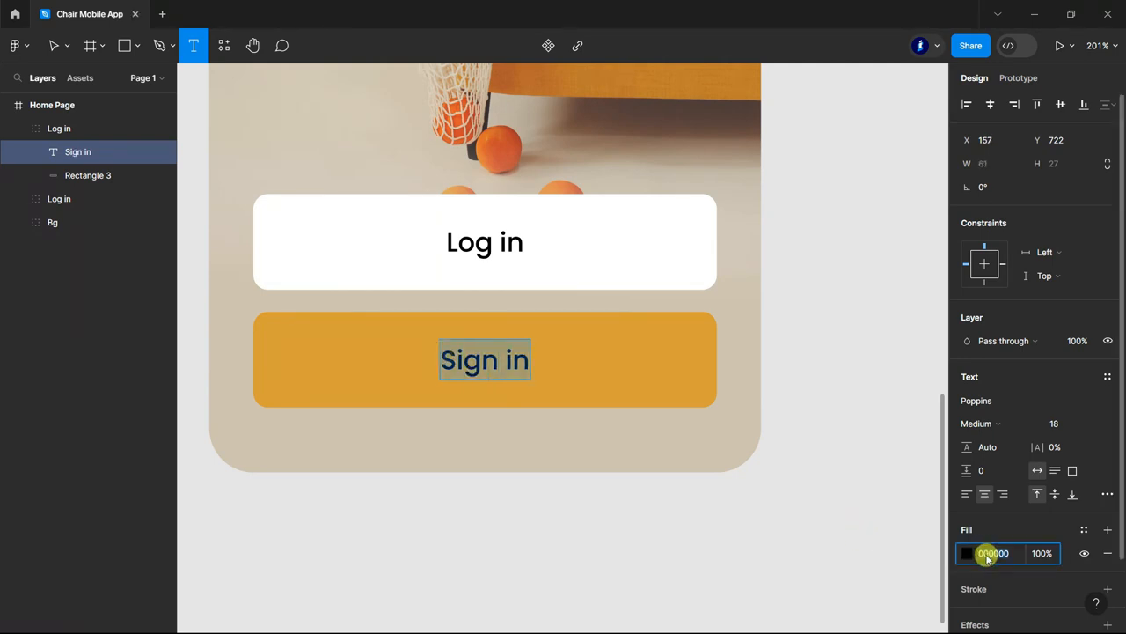
text(fff)
key(Return)
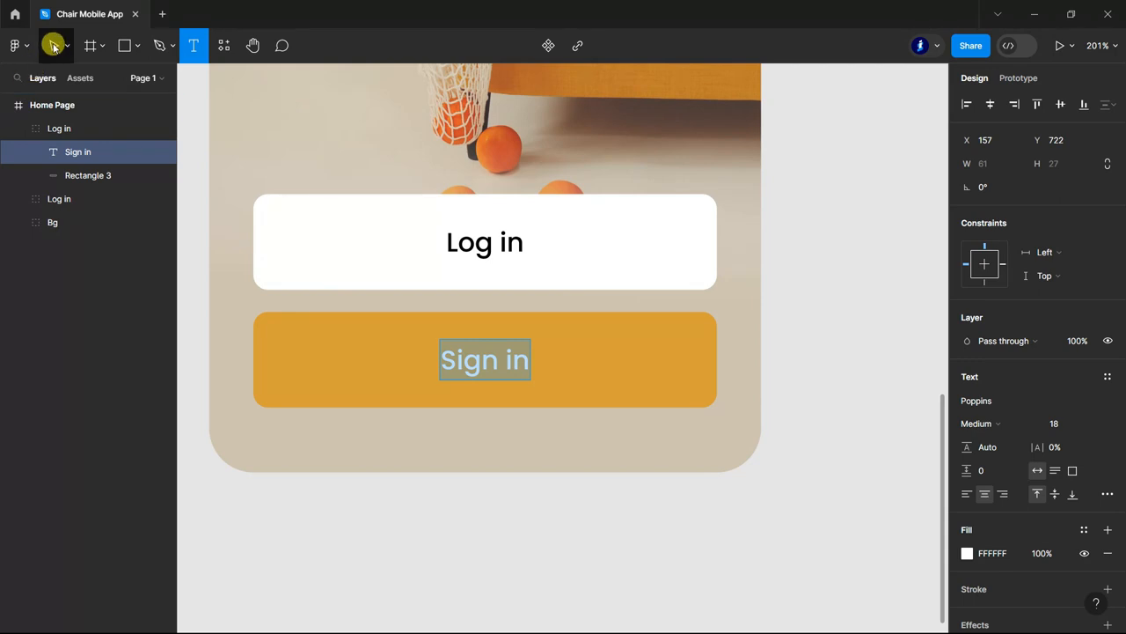
click(53, 45)
click(660, 554)
scroll(695, 519, down, 5)
scroll(647, 513, up, 1)
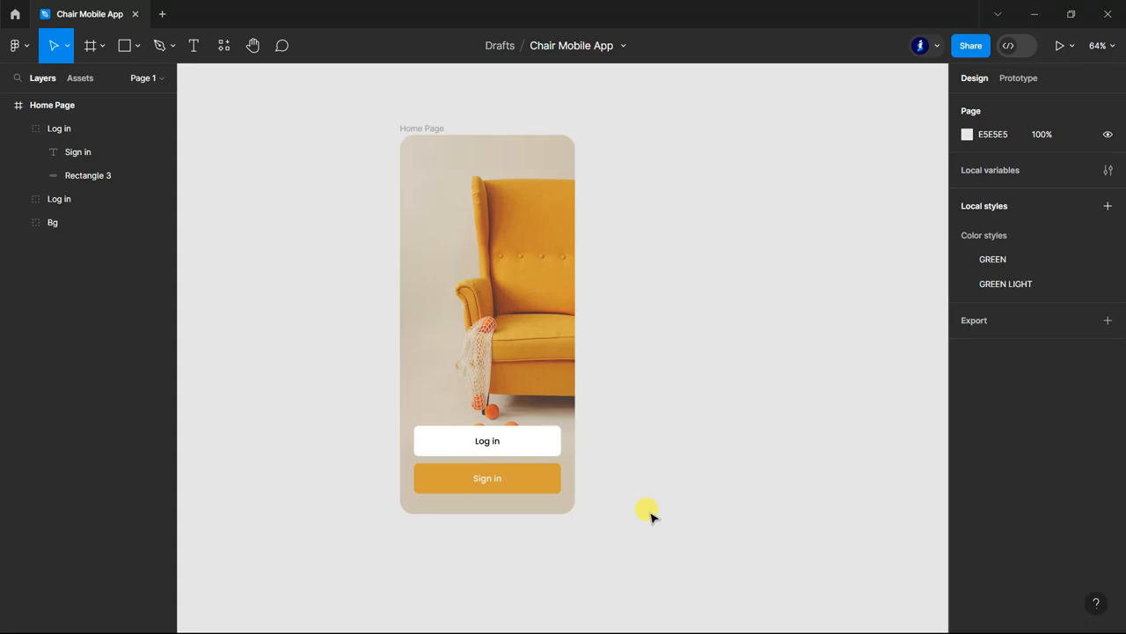
Rename the orange button's group Sign in and collapse the Home Page layers.
double_click(71, 151)
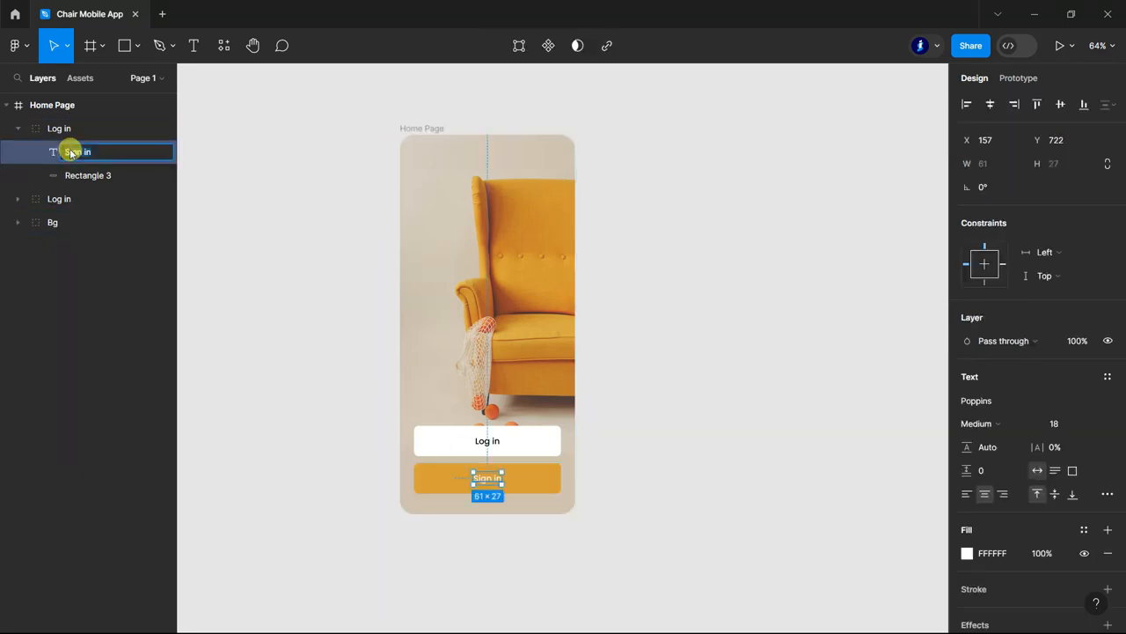
double_click(60, 129)
click(17, 130)
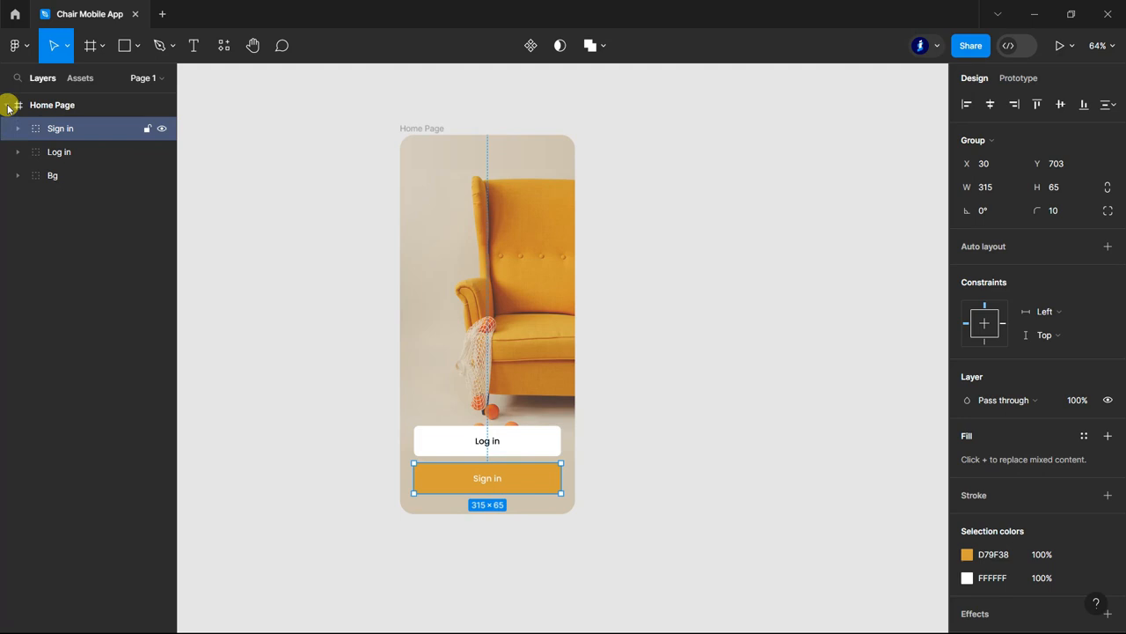
click(7, 105)
click(280, 237)
scroll(343, 194, down, 2)
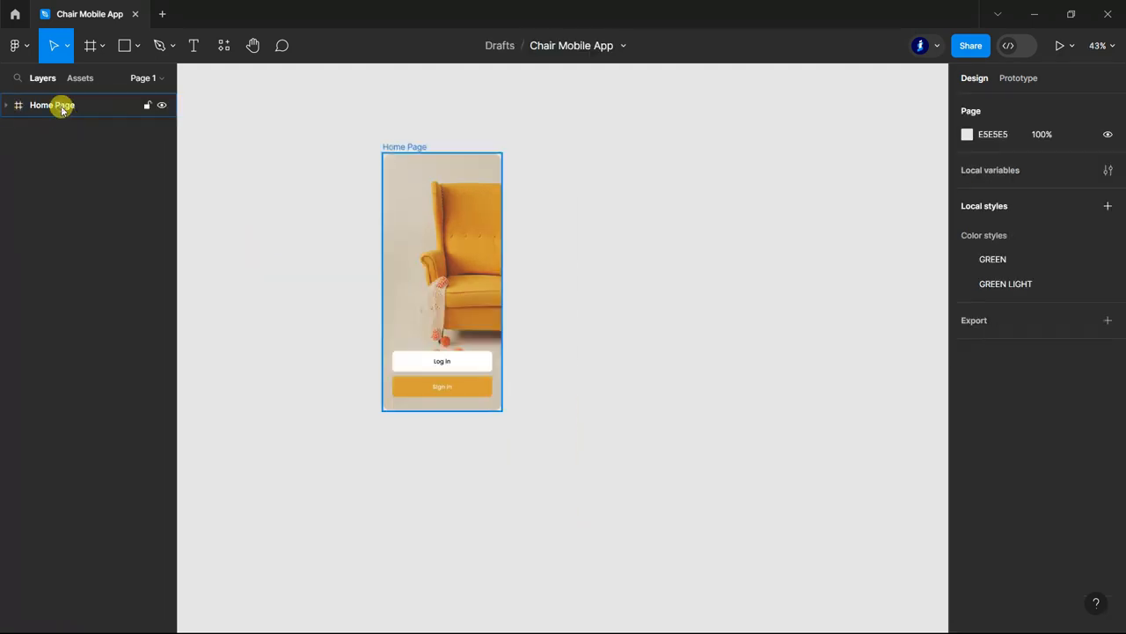
Duplicate the Home Page frame and place the copy to the right of the original.
click(61, 105)
drag(456, 192, 589, 191)
click(341, 482)
Delete the Sign in, Log in and Bg groups from the copied Home Page frame.
click(7, 129)
click(7, 105)
click(54, 177)
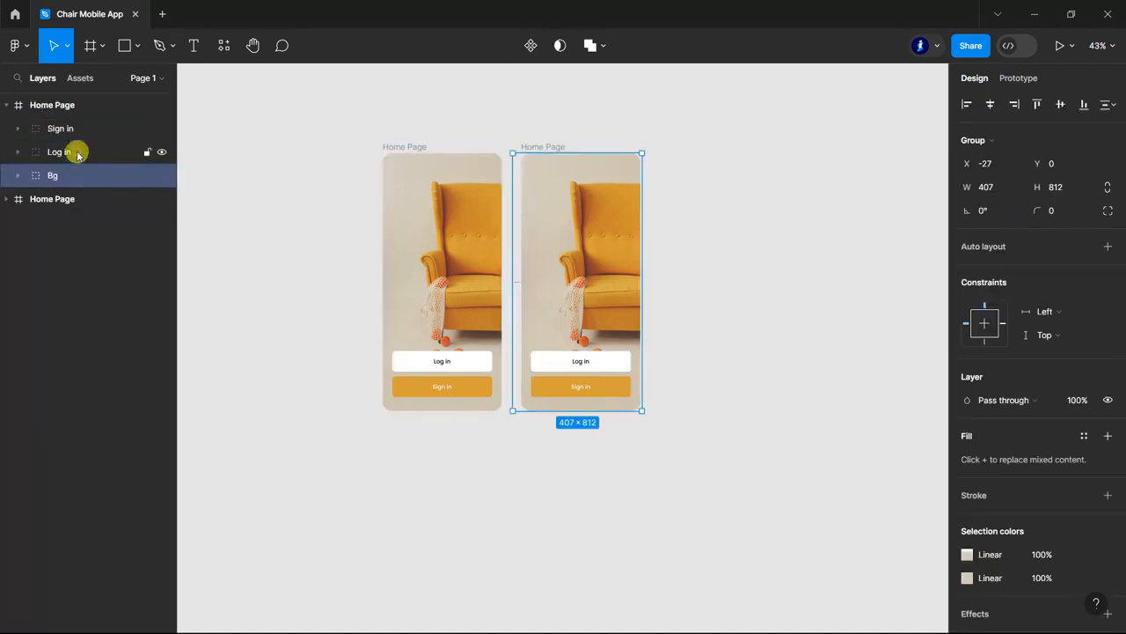
shift+click(78, 152)
shift+click(77, 130)
key(Delete)
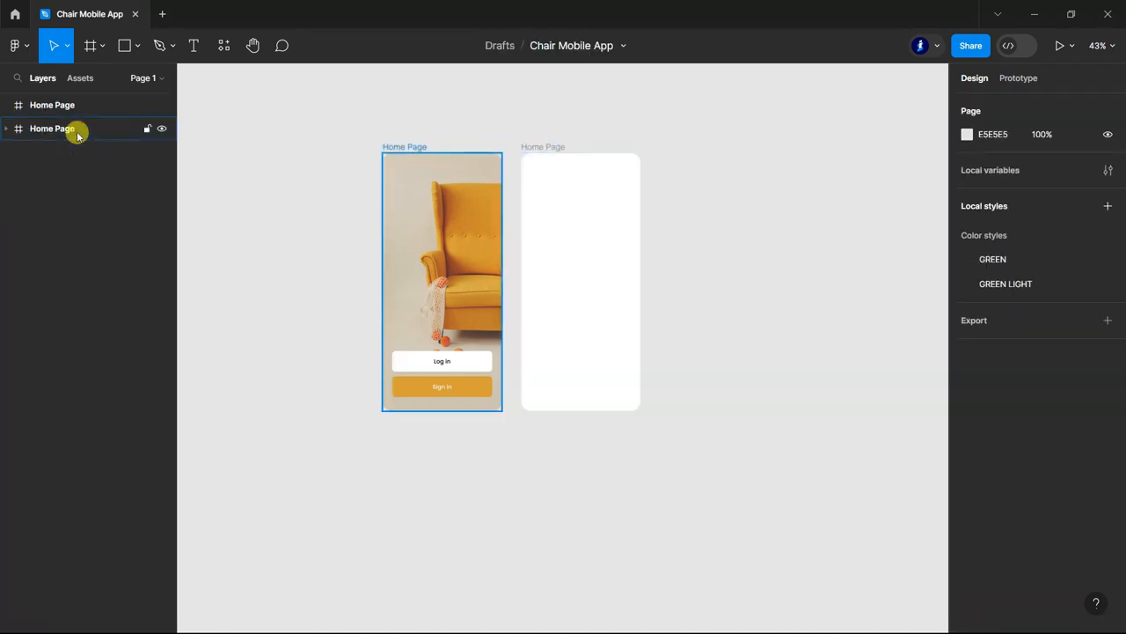
Rename the empty copied frame Detail Page.
double_click(44, 105)
scroll(696, 114, up, 2)
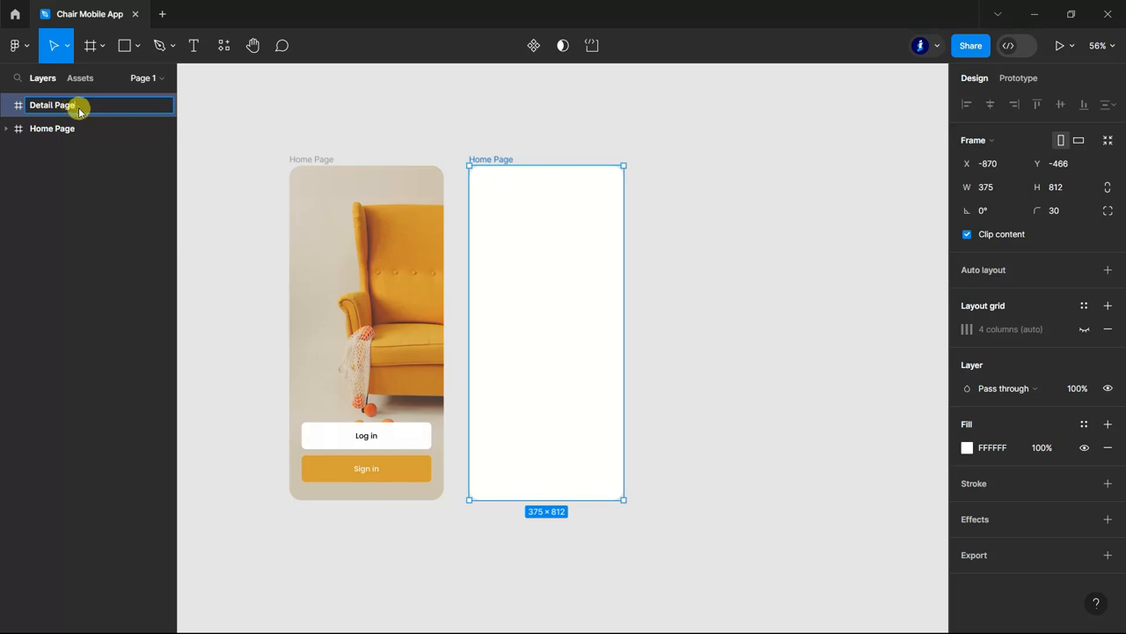
click(737, 327)
scroll(744, 396, down, 1)
scroll(746, 393, up, 2)
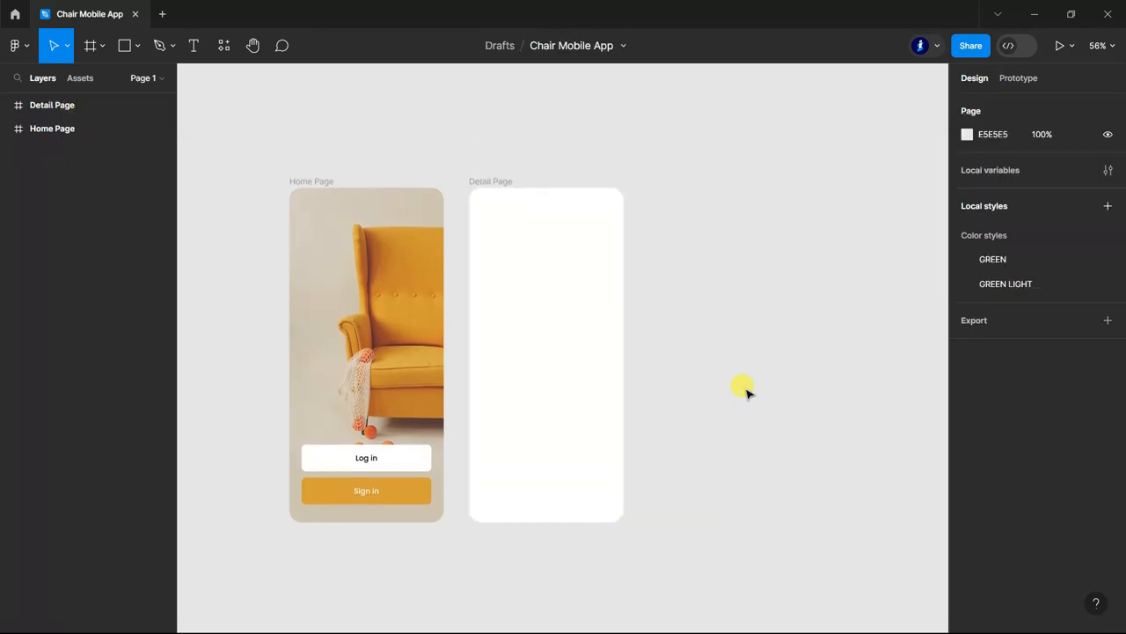
Draw a horizontal line about 23 px long near the Detail Page's upper-left corner, at about X 30, Y 39.
scroll(669, 264, down, 1)
click(558, 183)
scroll(520, 211, up, 5)
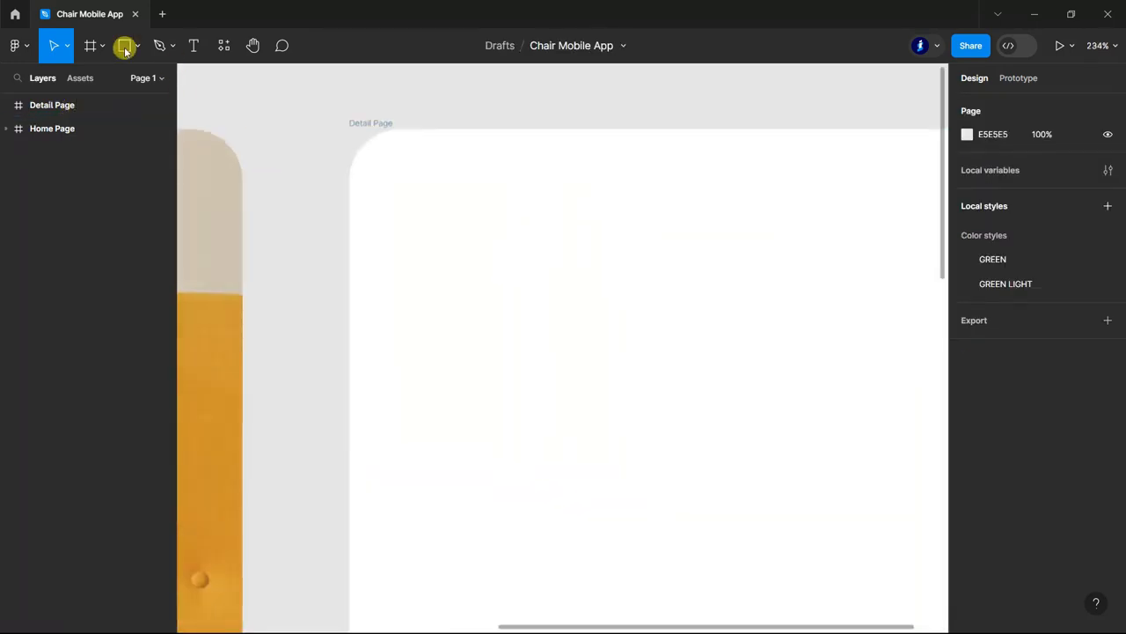
click(130, 51)
click(99, 99)
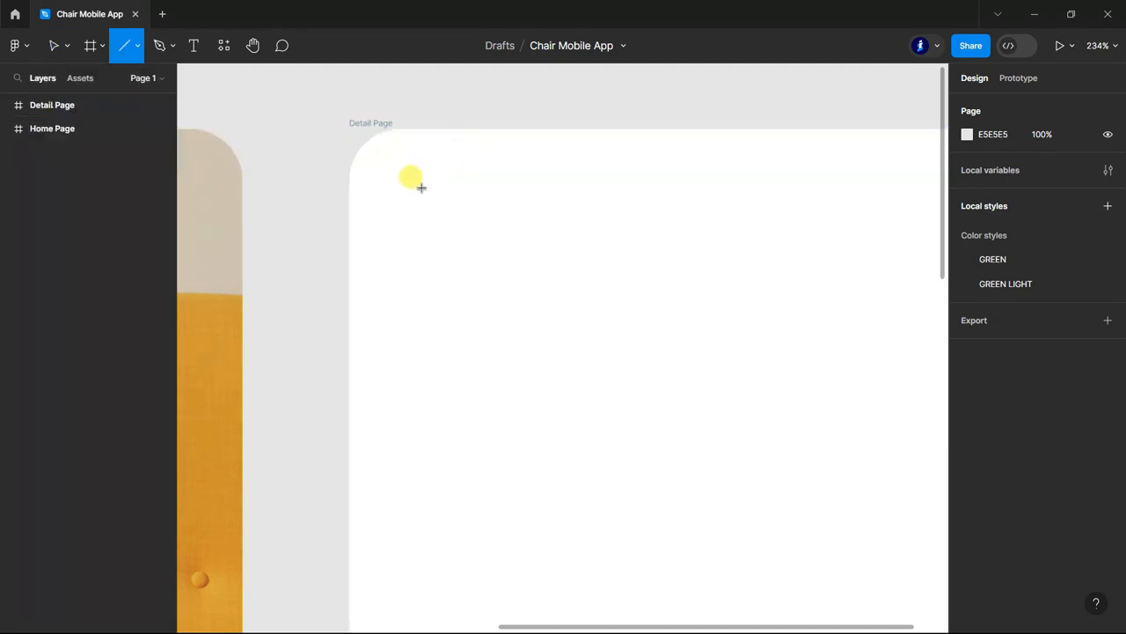
mouse_move(400, 195)
mouse_down()
mouse_move(462, 193)
mouse_move(442, 199)
mouse_up()
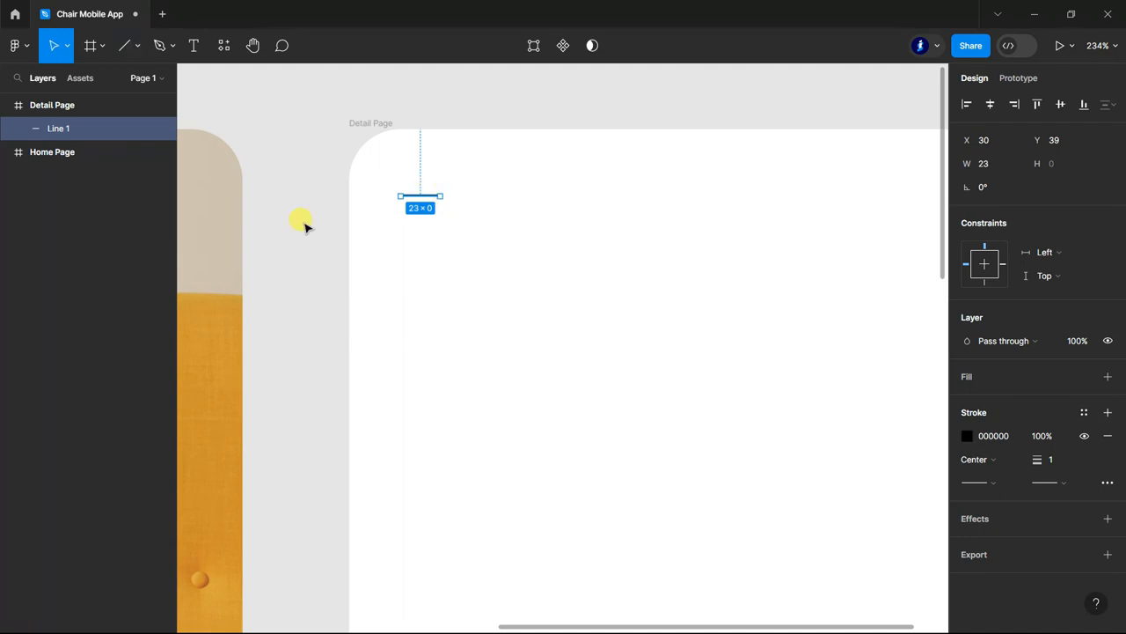
click(286, 223)
scroll(420, 193, up, 1)
Give the line round caps at both ends and a stroke weight of 2.
click(424, 197)
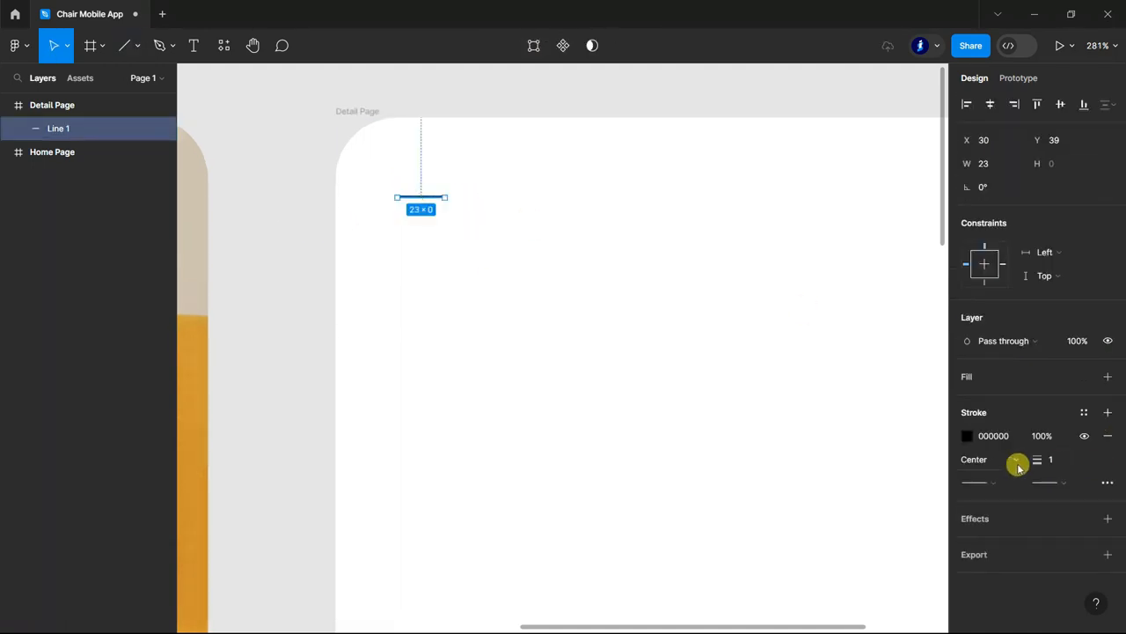
click(1065, 485)
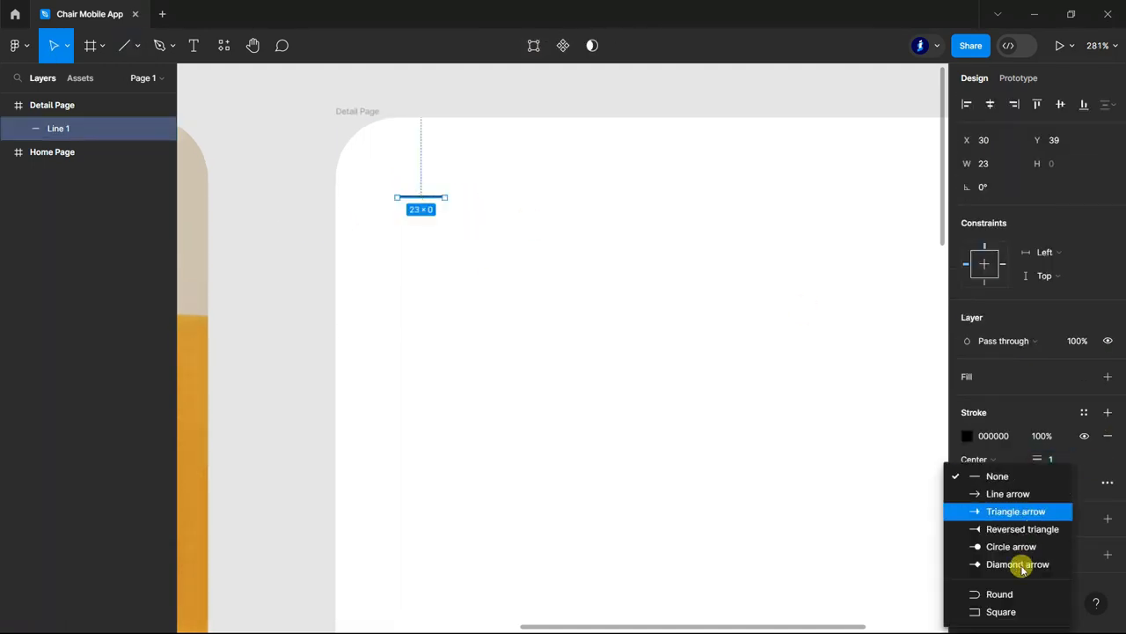
click(1010, 592)
click(994, 482)
click(1011, 595)
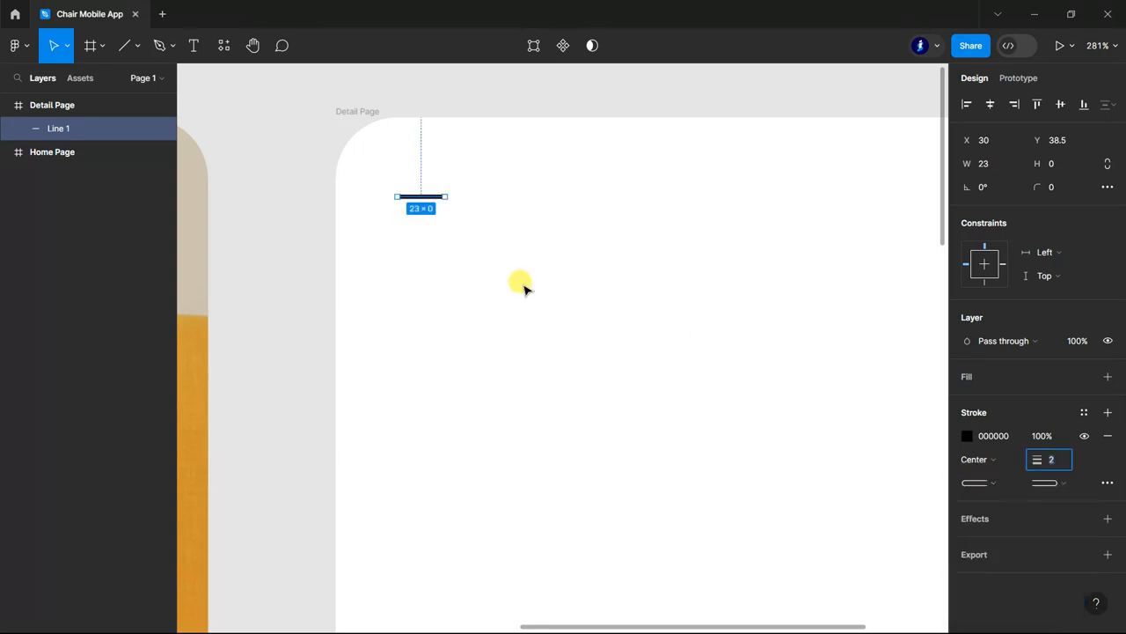
Show the four-column layout grid on the Detail Page frame.
click(37, 109)
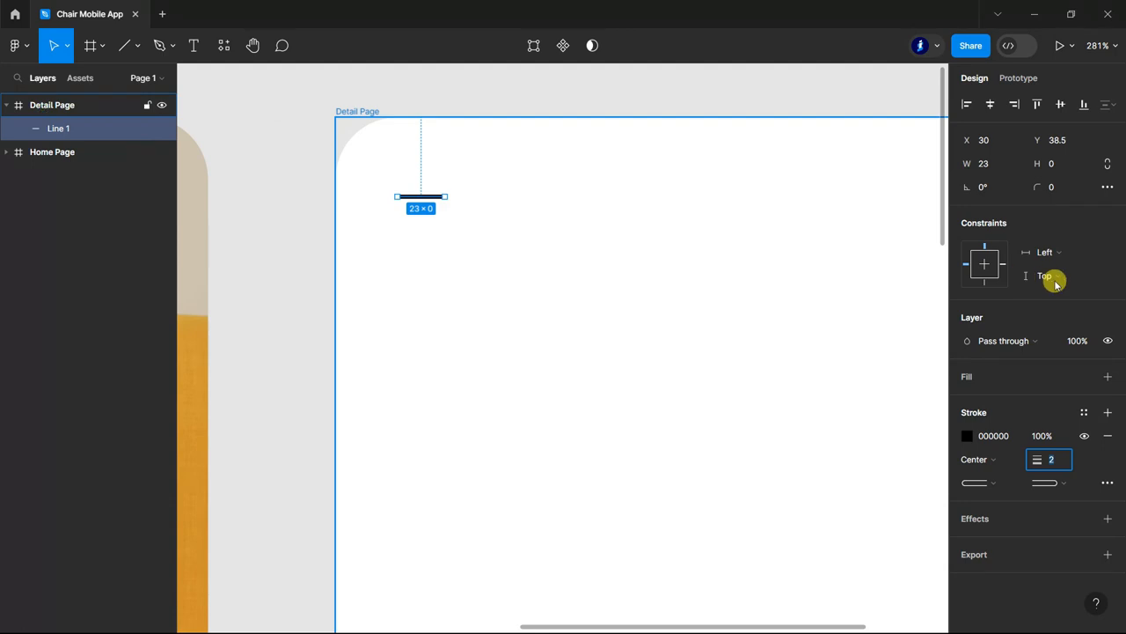
click(1084, 329)
double_click(429, 195)
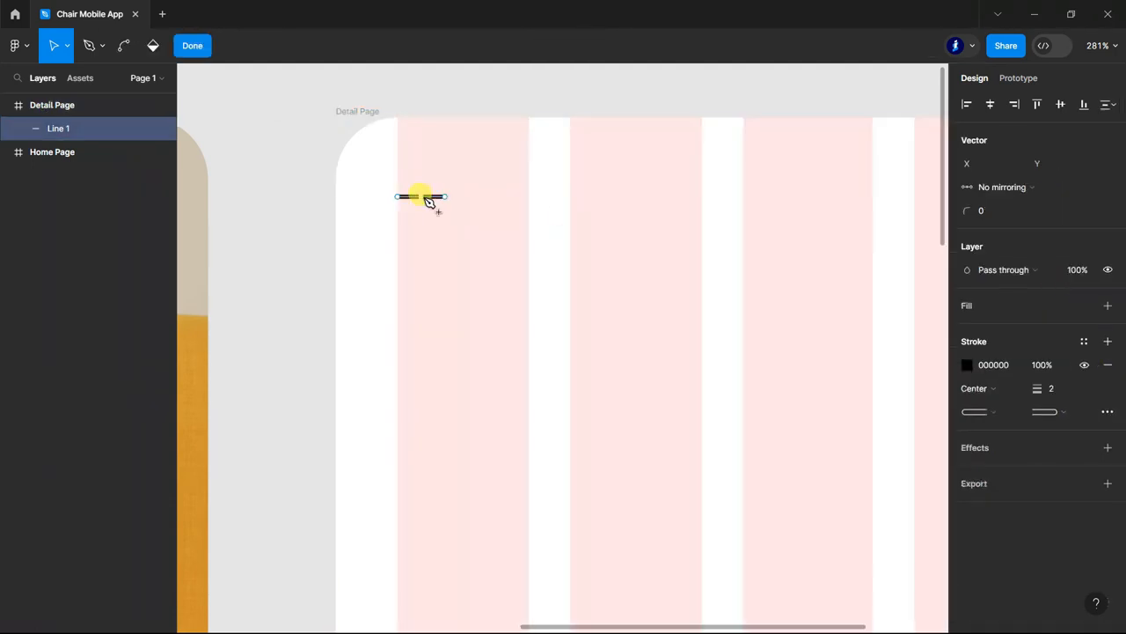
click(192, 51)
Duplicate the short line twice beneath itself to form a three-line menu icon at X 30.
key(v)
drag(432, 197, 434, 253)
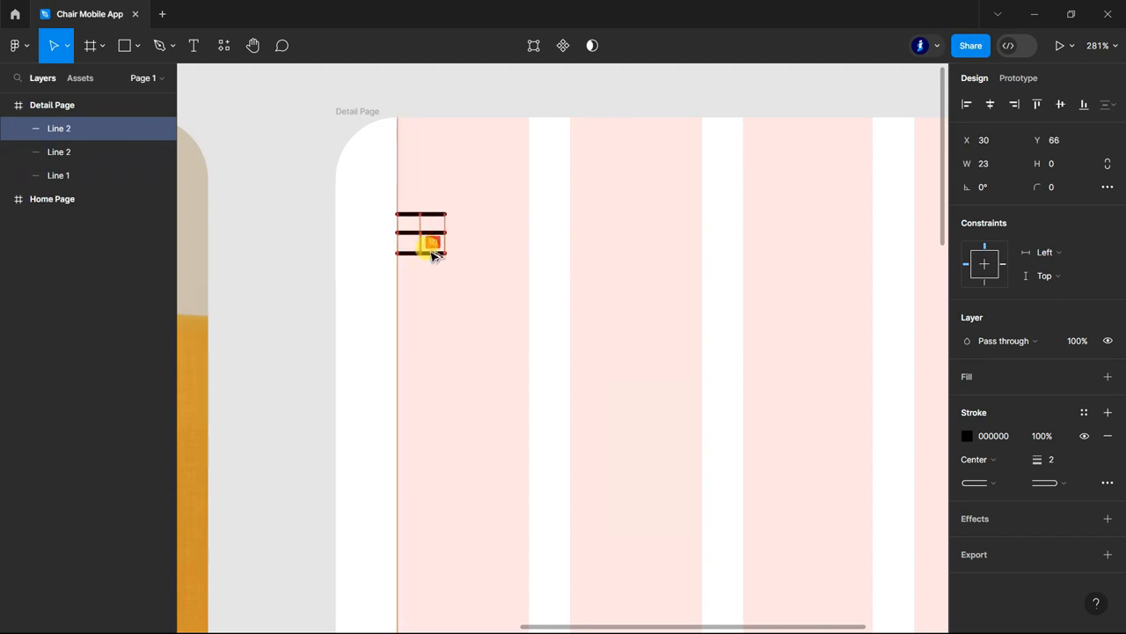
scroll(437, 248, down, 2)
click(563, 103)
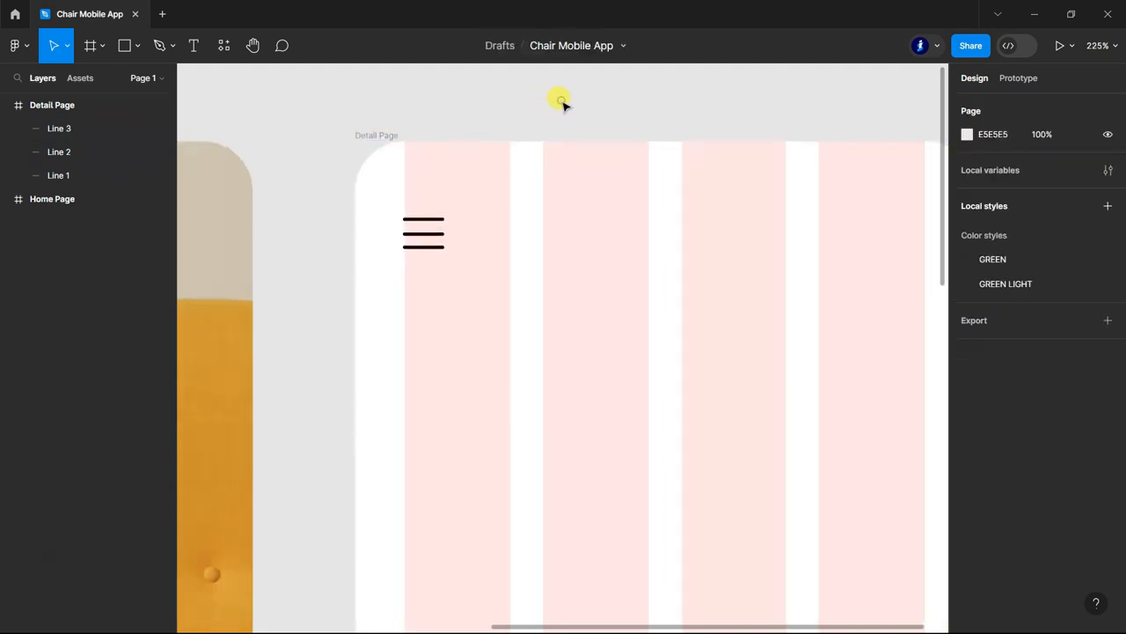
Move the menu icon's lowest line to Y 65 so the three lines are evenly spaced.
scroll(465, 261, up, 5)
click(467, 258)
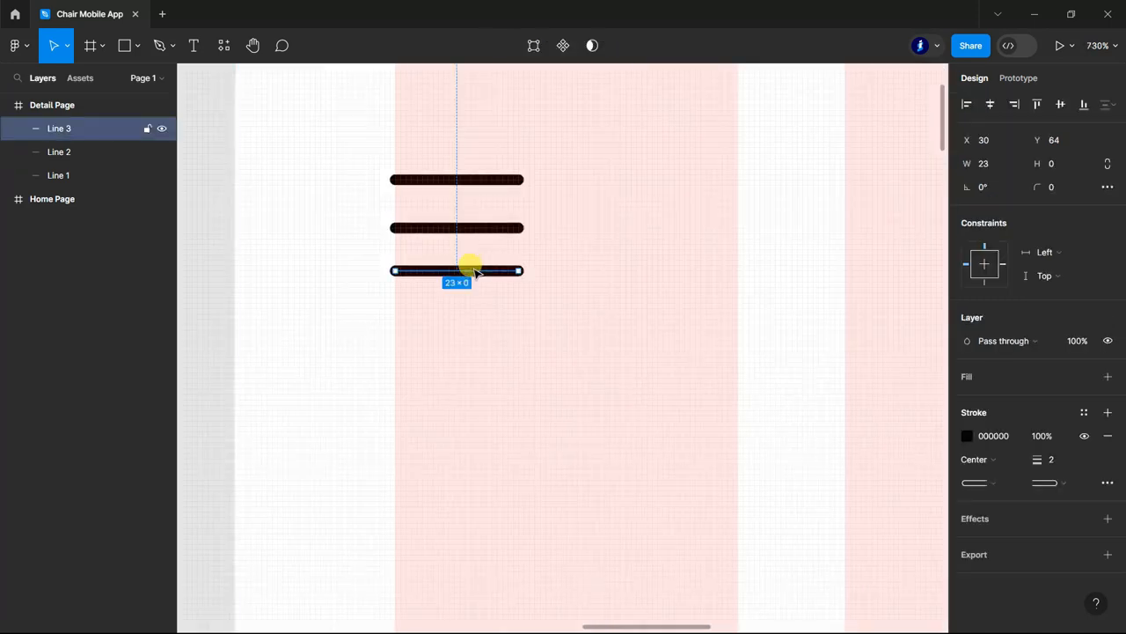
scroll(396, 172, down, 7)
click(367, 154)
scroll(367, 154, down, 2)
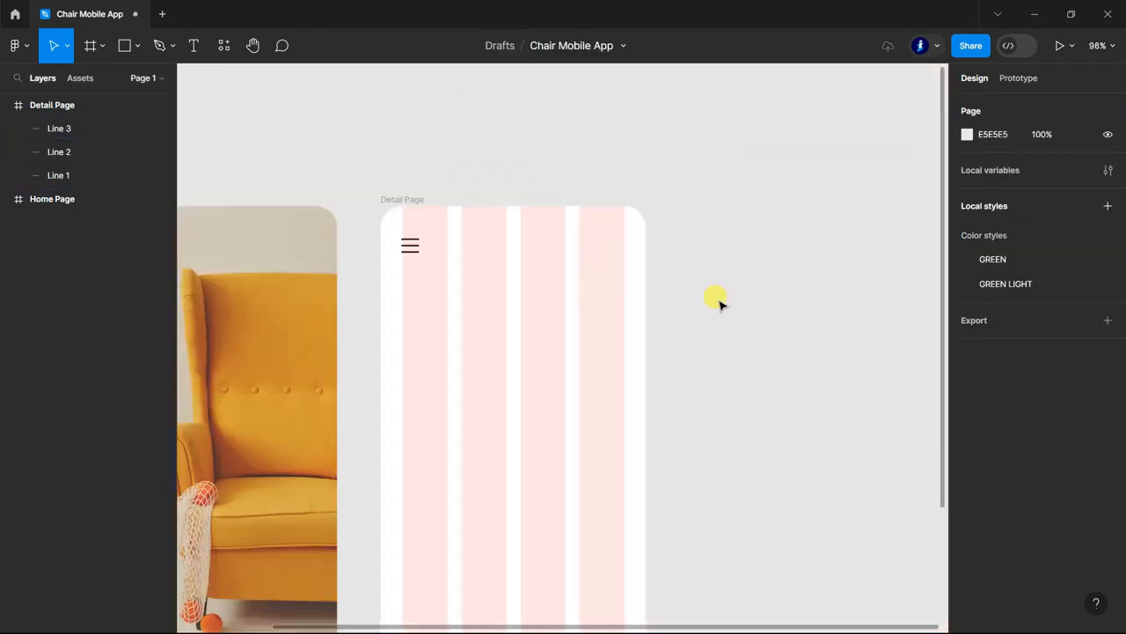
Group Line 1 and Line 2 of the menu icon.
click(77, 180)
shift+click(68, 153)
shift+double_click(79, 130)
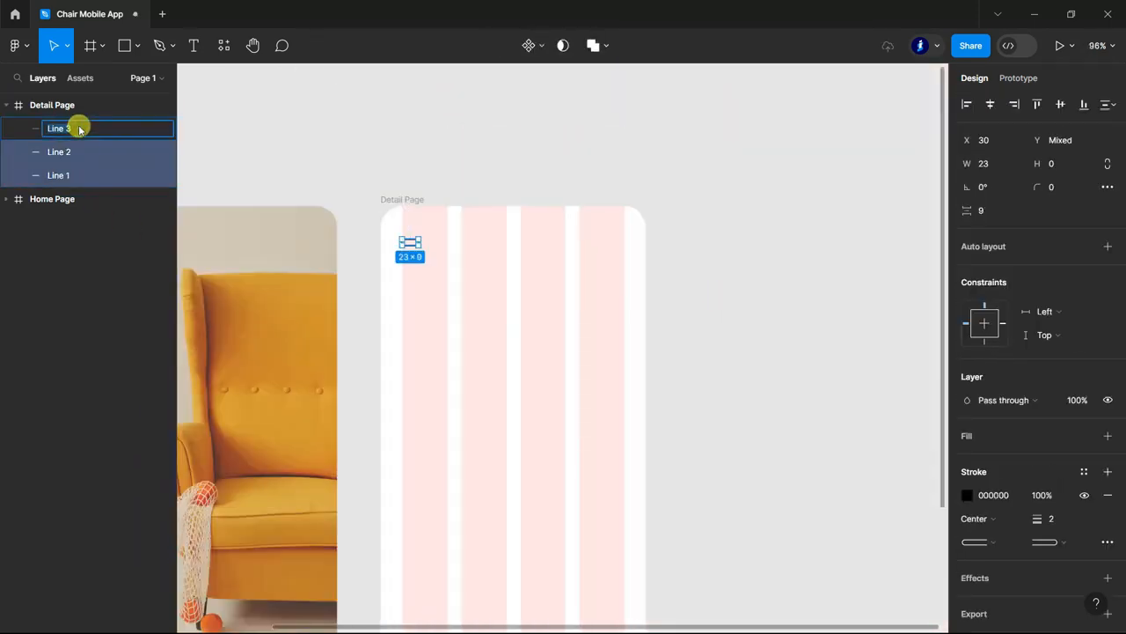
key(ctrl+g)
click(18, 152)
click(17, 151)
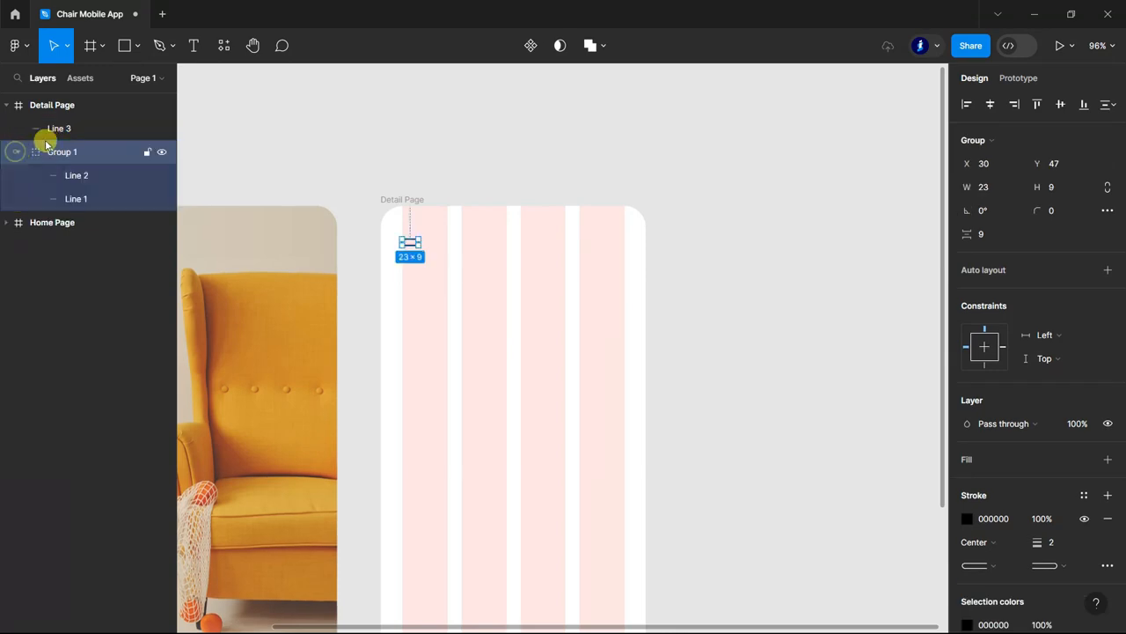
Move Line 3 into the menu icon group and rename the group nav.
click(84, 130)
drag(86, 131, 91, 176)
click(18, 129)
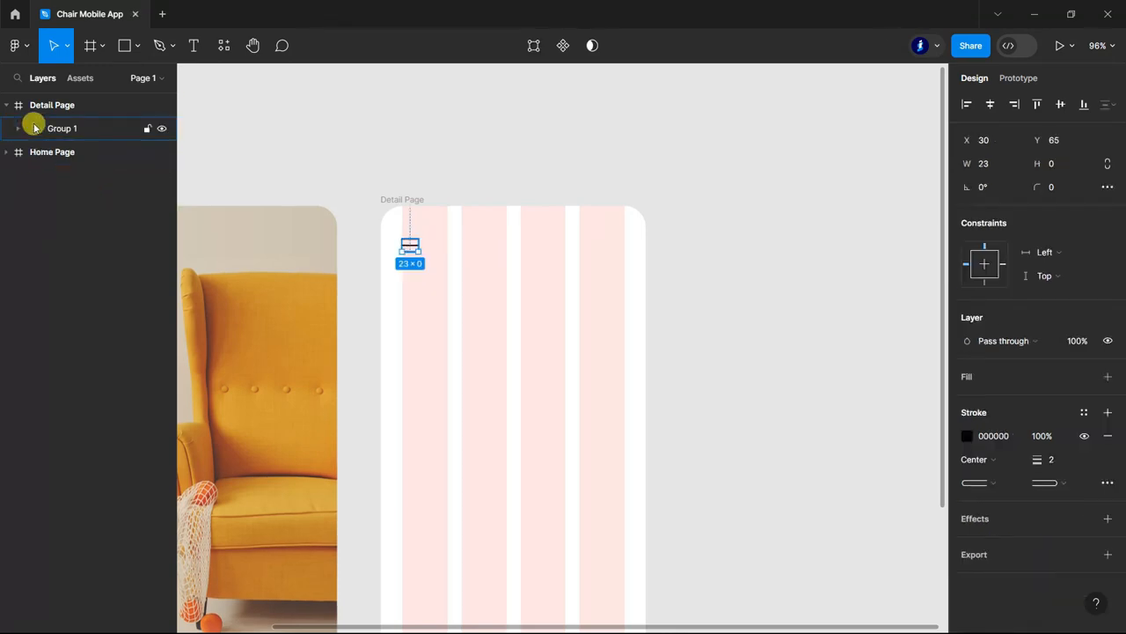
double_click(70, 131)
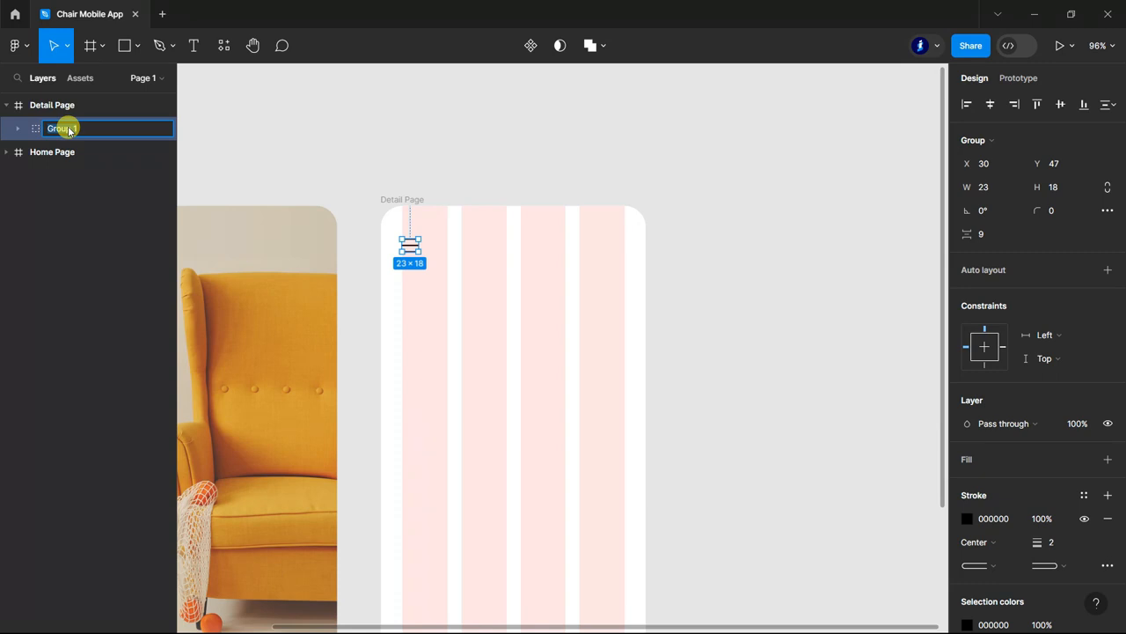
click(322, 107)
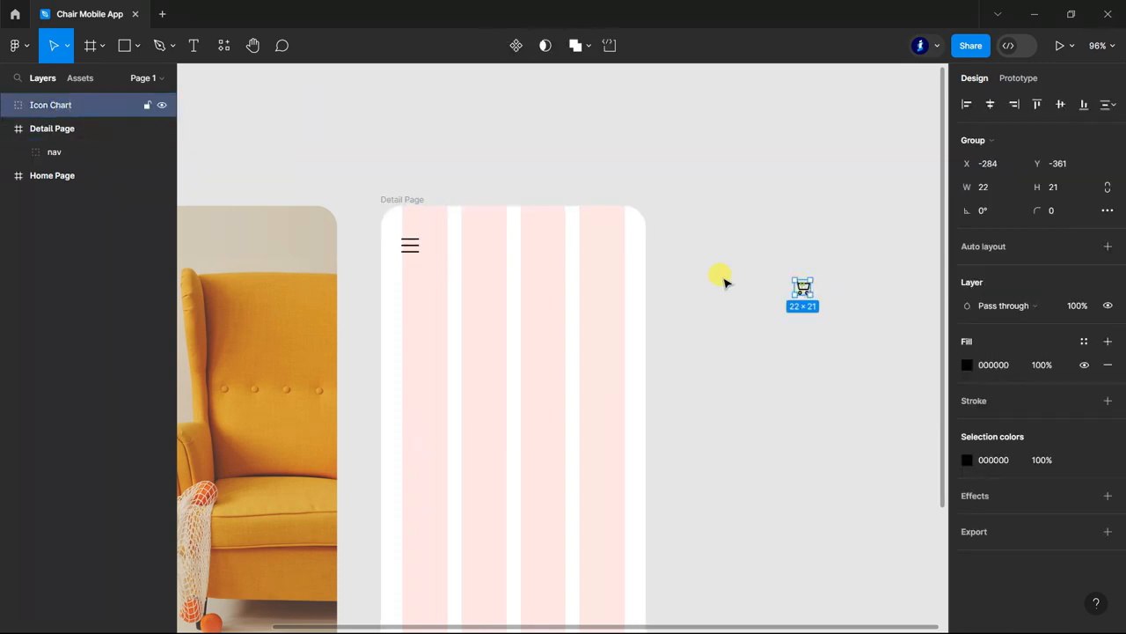
Place the shopping cart icon at the Detail Page's upper right, level with the menu icon and aligned to the last grid column.
drag(802, 288, 617, 247)
click(678, 365)
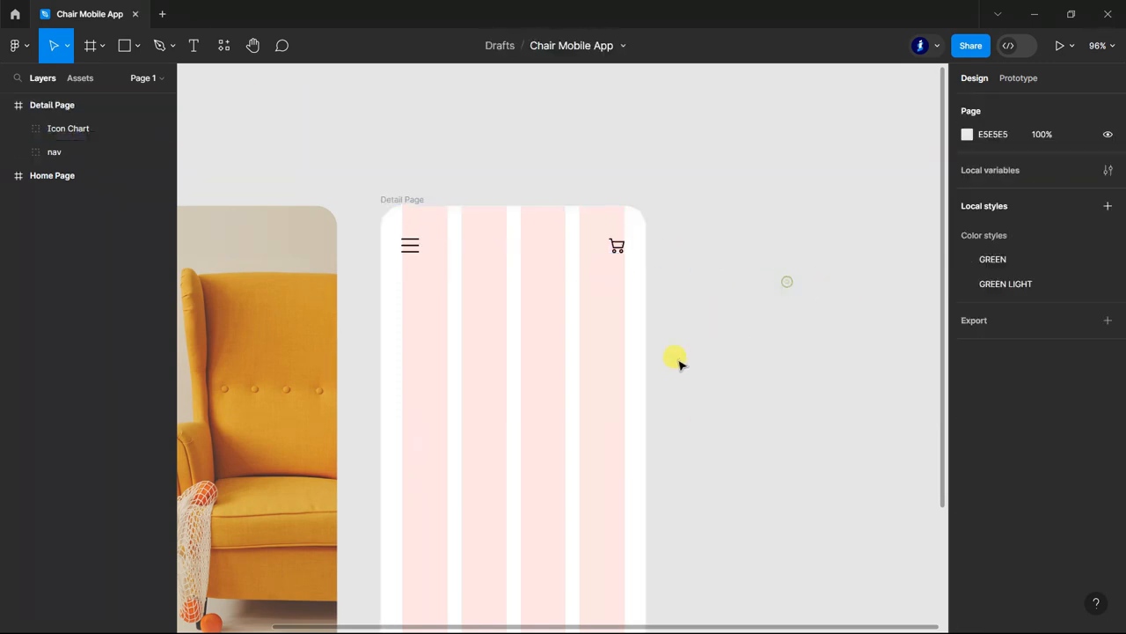
scroll(501, 217, up, 6)
scroll(668, 352, down, 3)
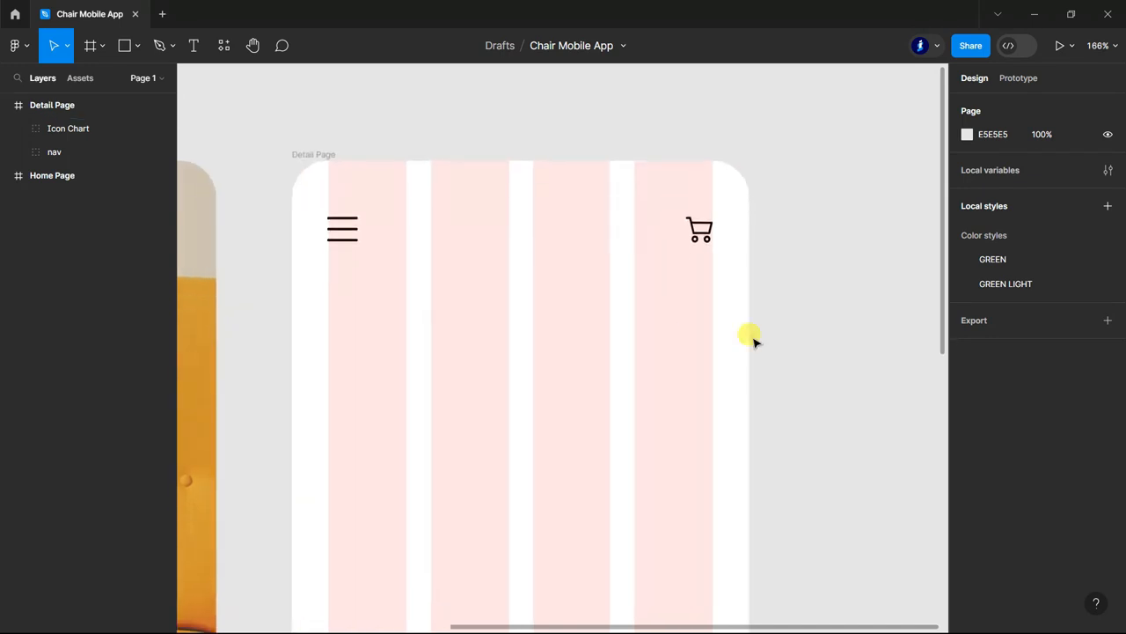
click(196, 44)
click(345, 274)
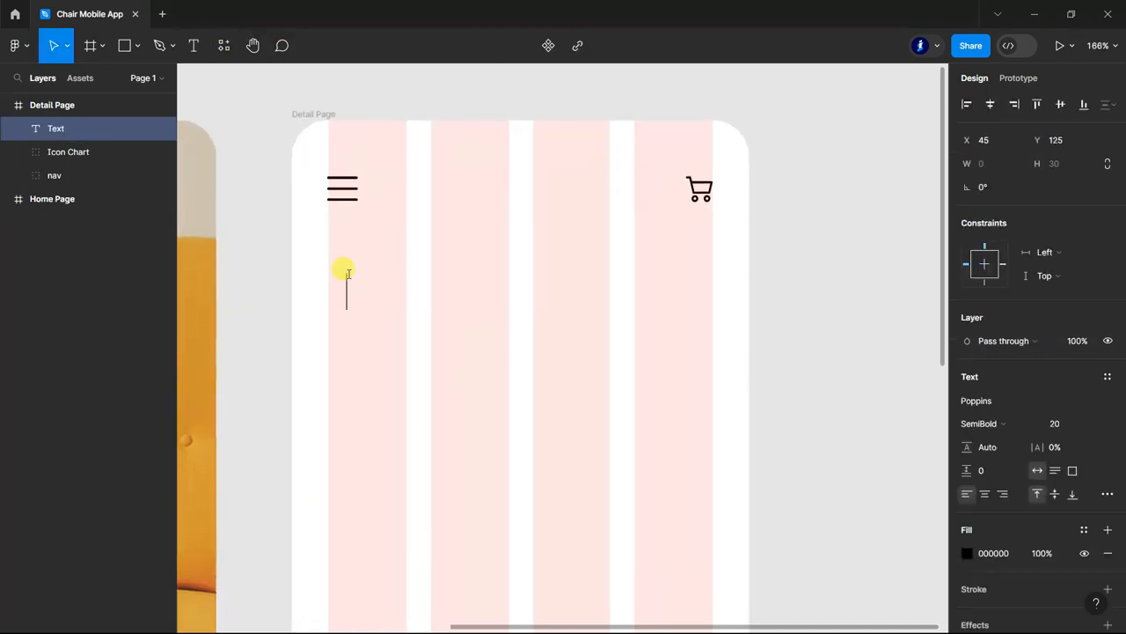
click(672, 104)
Hide the layout grid on the Detail Page frame.
scroll(836, 273, down, 1)
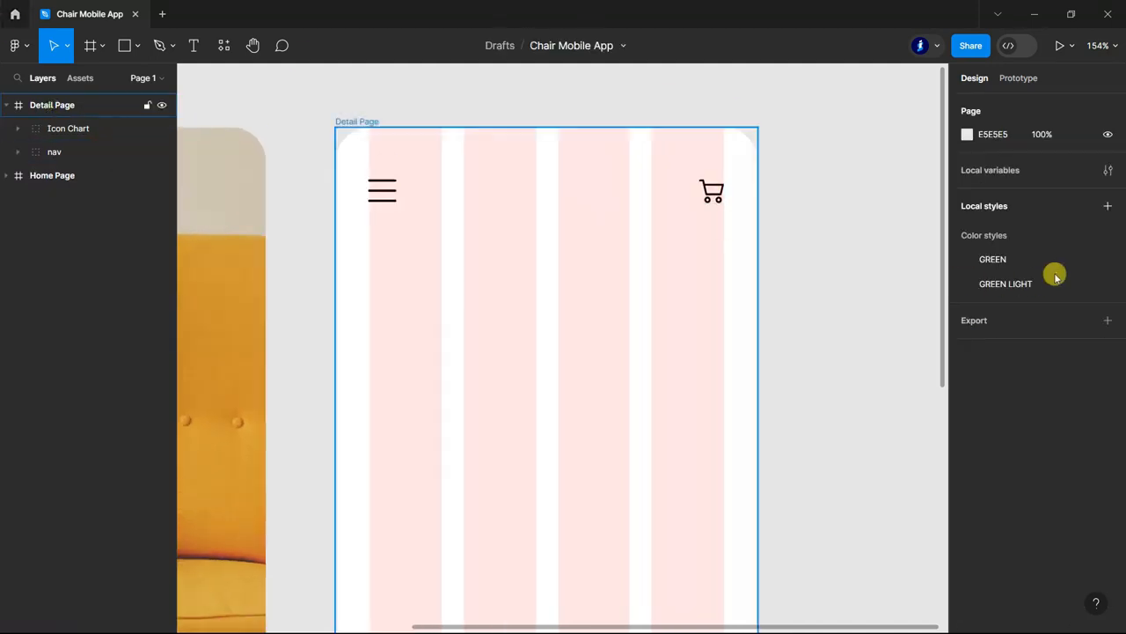
click(1080, 350)
click(900, 264)
scroll(819, 259, down, 5)
scroll(823, 280, up, 3)
Add the heading "Discover Your Chair" in Poppins SemiBold 20 below the menu icon on the Detail Page.
click(194, 44)
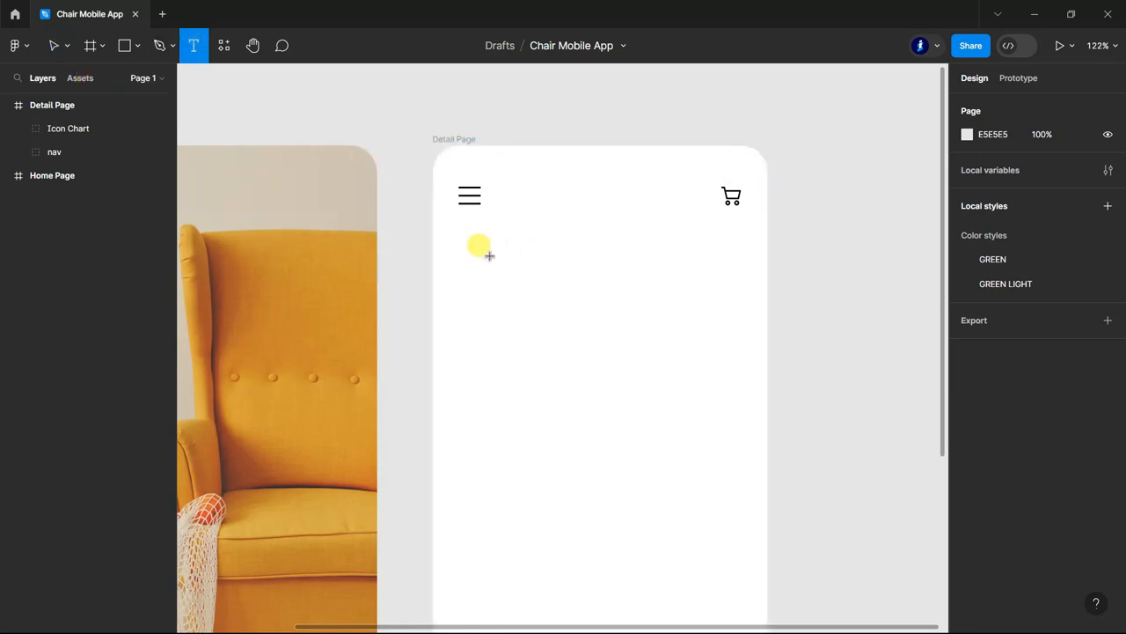
click(489, 255)
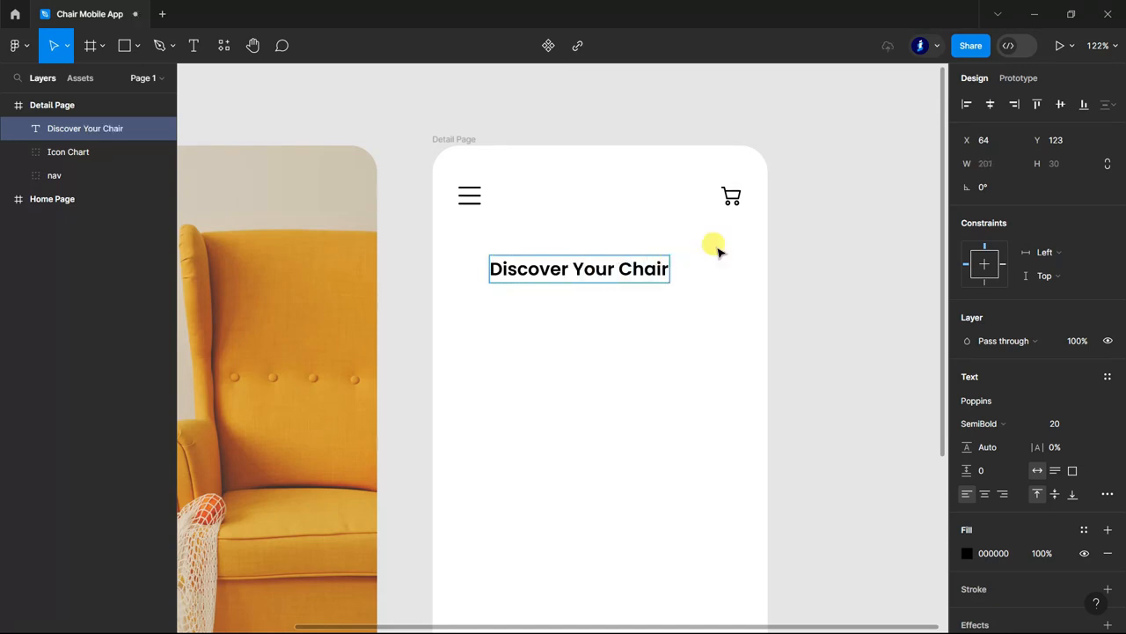
Align the heading's left edge with the menu icon at X 30, Y 95 and change its text to "Discover Your Chairs".
drag(519, 269, 511, 249)
click(193, 46)
click(637, 240)
text(s)
click(54, 45)
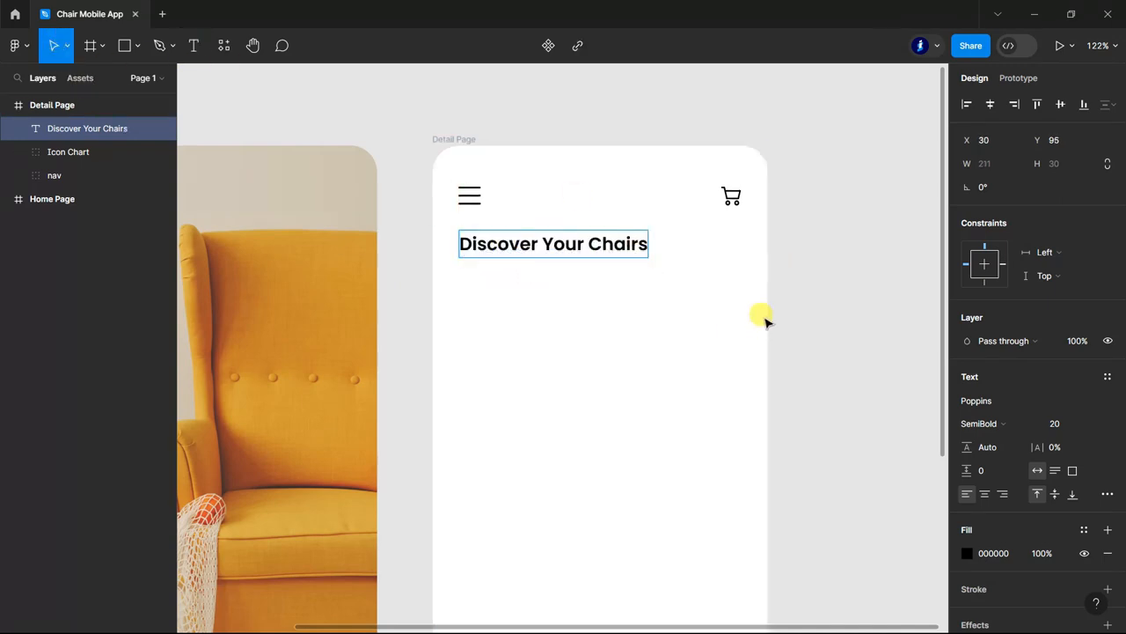
click(826, 290)
scroll(827, 291, down, 1)
double_click(606, 210)
click(830, 277)
Draw a search bar rectangle 315 wide and 50 high below the heading, with a corner radius of 10.
scroll(830, 277, down, 1)
click(124, 46)
scroll(721, 221, up, 3)
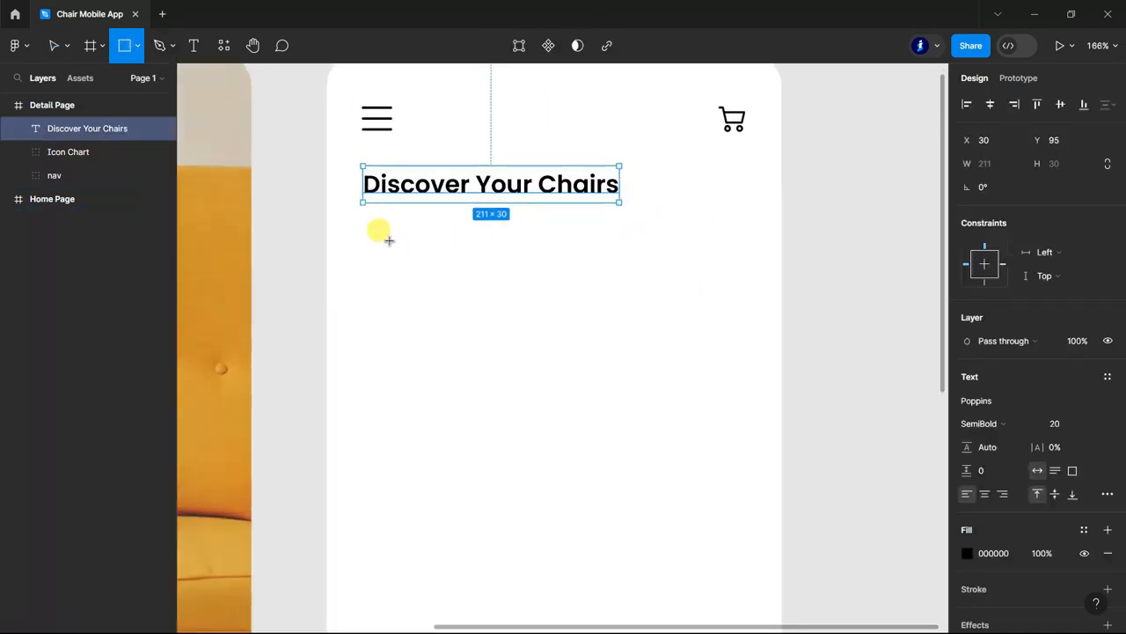
drag(362, 225, 746, 264)
click(1068, 166)
text(50)
click(1063, 187)
text(10)
key(Return)
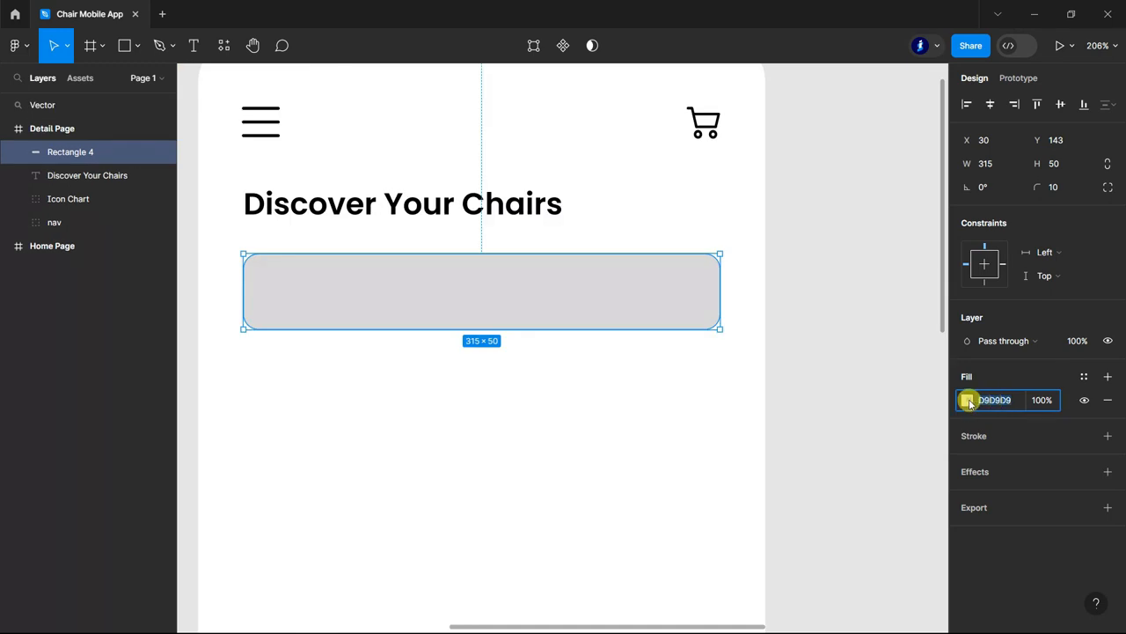
Fill the search bar rectangle with D79F38 and set its layer opacity to 5%.
click(967, 401)
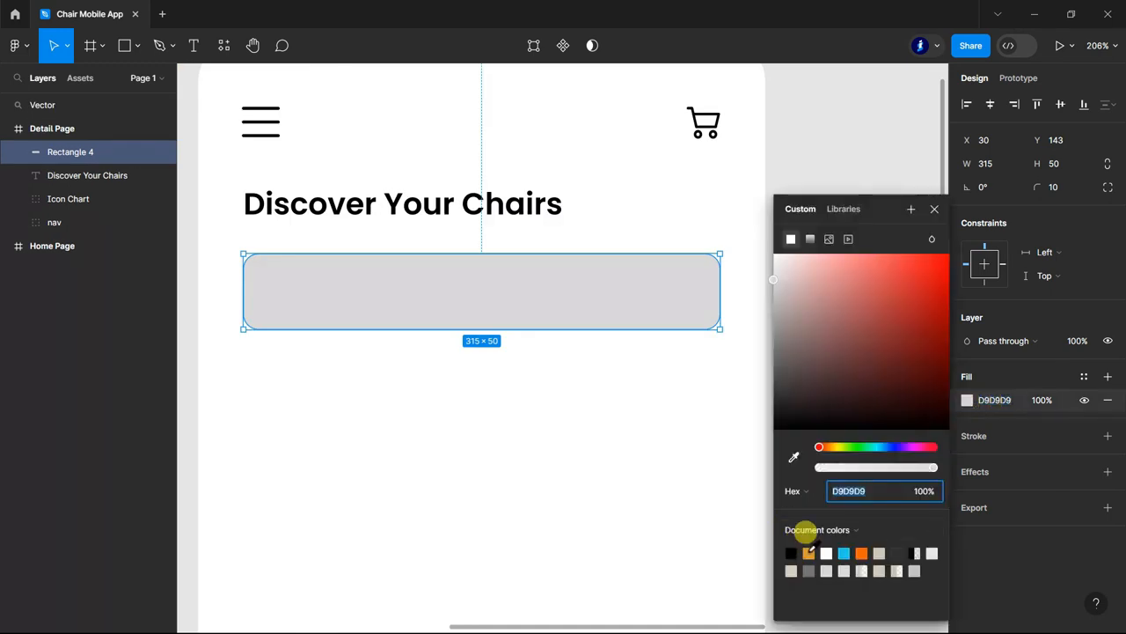
click(808, 553)
click(1078, 342)
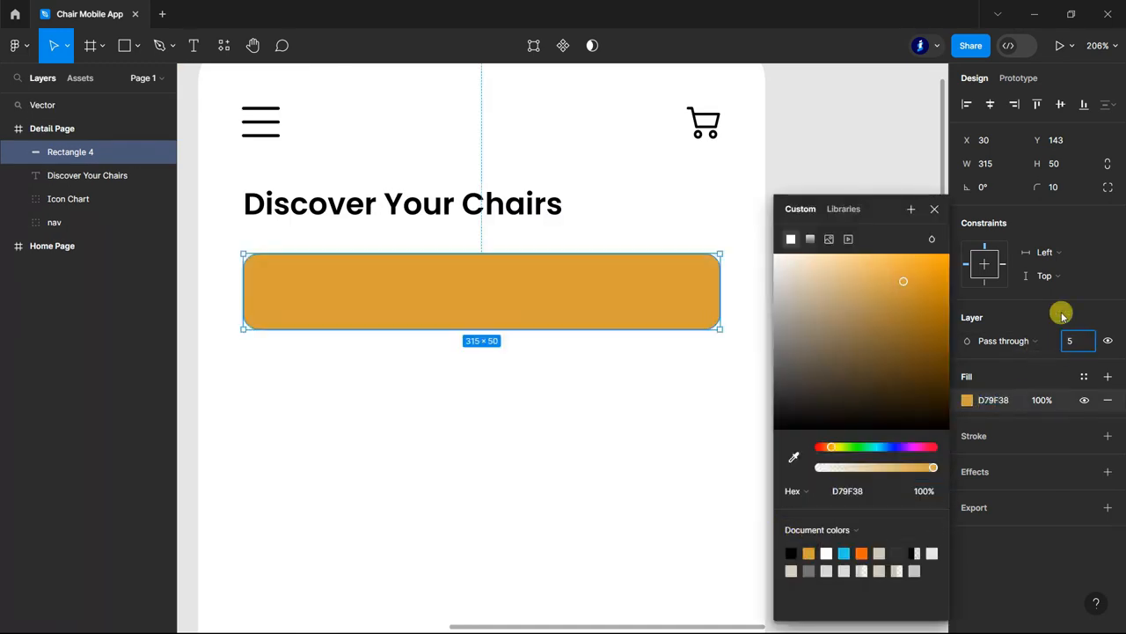
text(5)
key(Return)
Move the orange magnifier vector into the left end of the Detail Page's search bar.
scroll(513, 386, down, 3)
double_click(42, 106)
scroll(510, 347, down, 2)
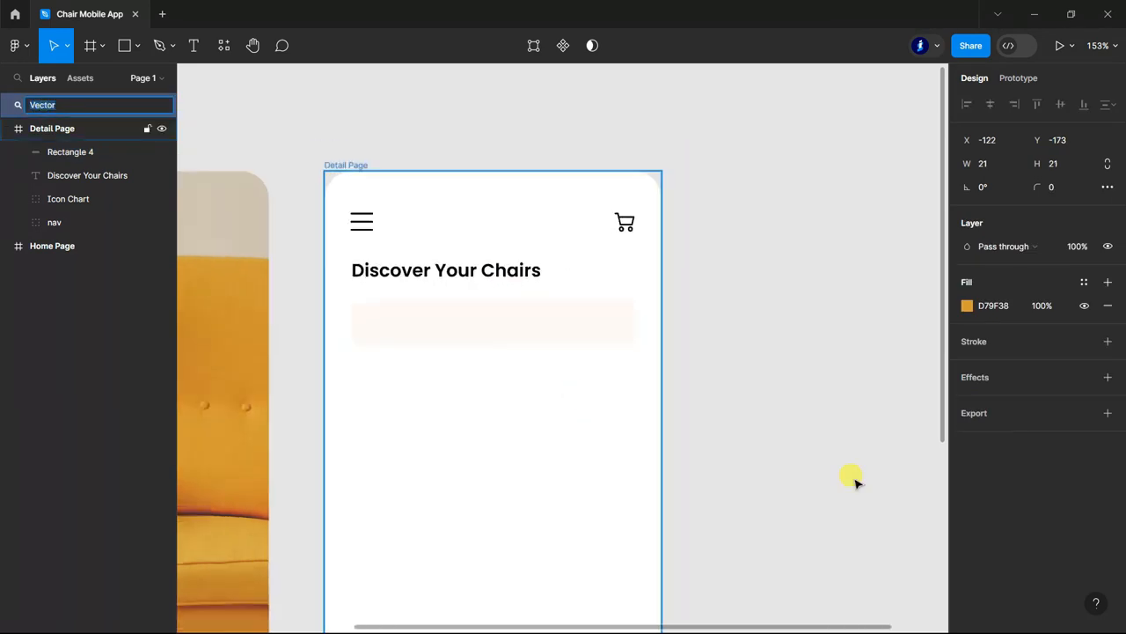
scroll(854, 480, down, 3)
drag(930, 435, 395, 331)
click(324, 329)
scroll(354, 320, up, 4)
Change the Detail Page heading to "Discover Your Chair".
click(191, 44)
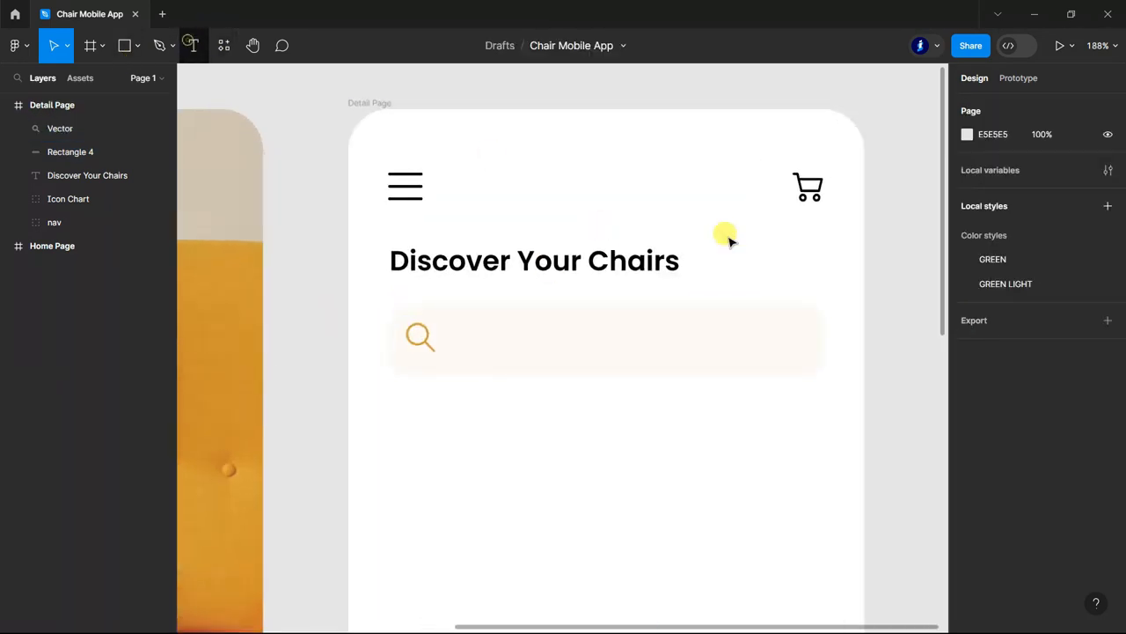
click(671, 252)
click(671, 252)
key(BackSpace)
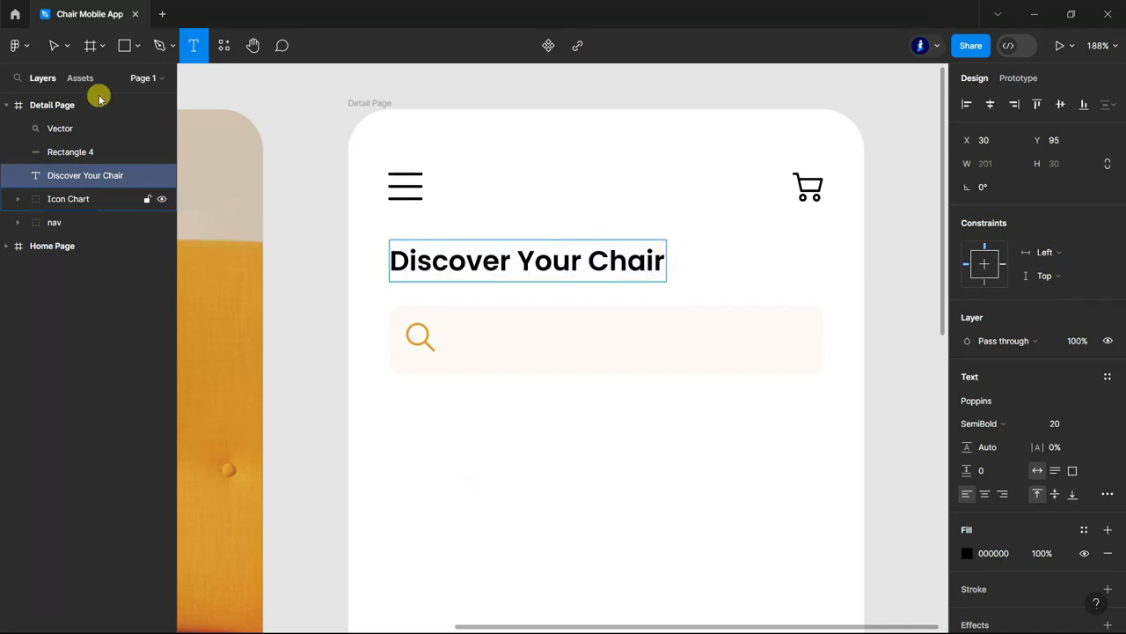
Add the placeholder text "Search your chairs" beside the magnifier in the search bar.
click(457, 335)
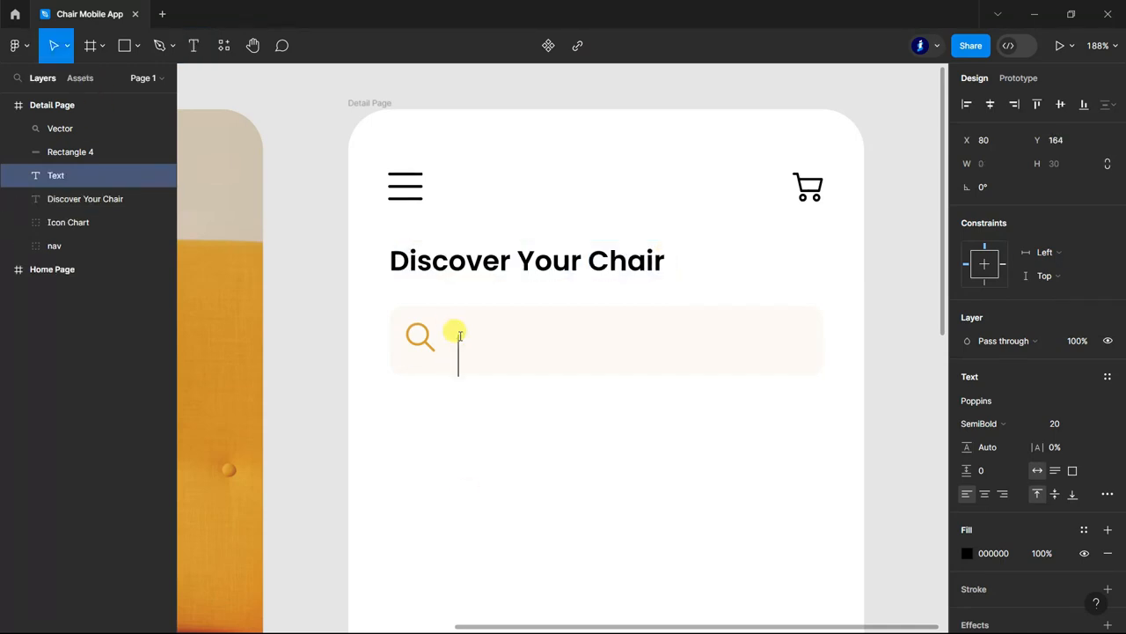
text(Search)
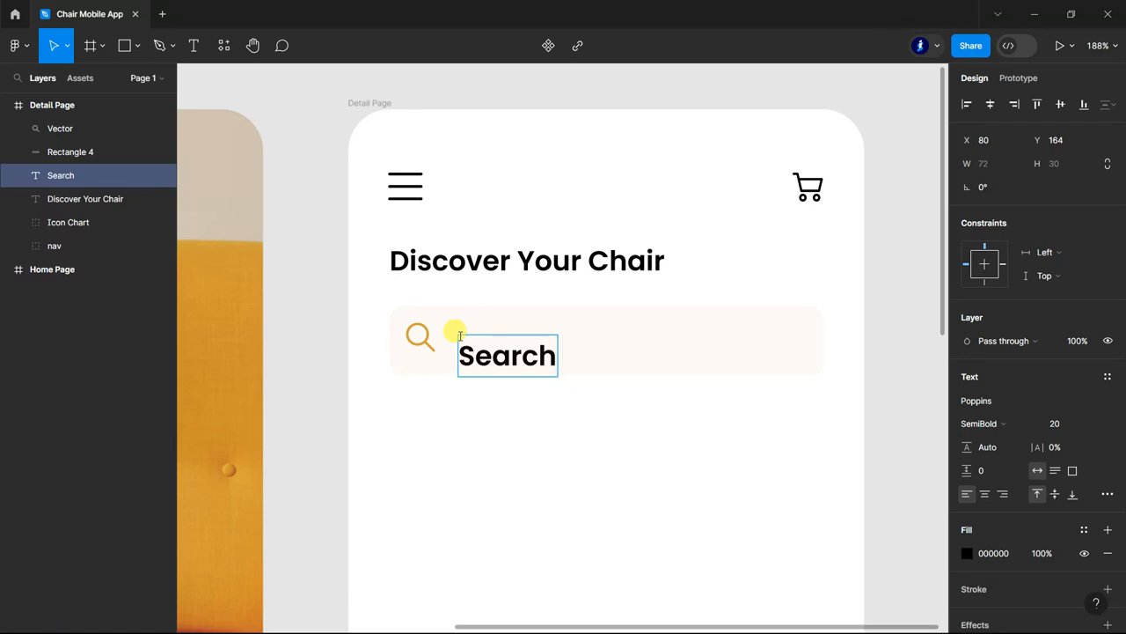
text( your )
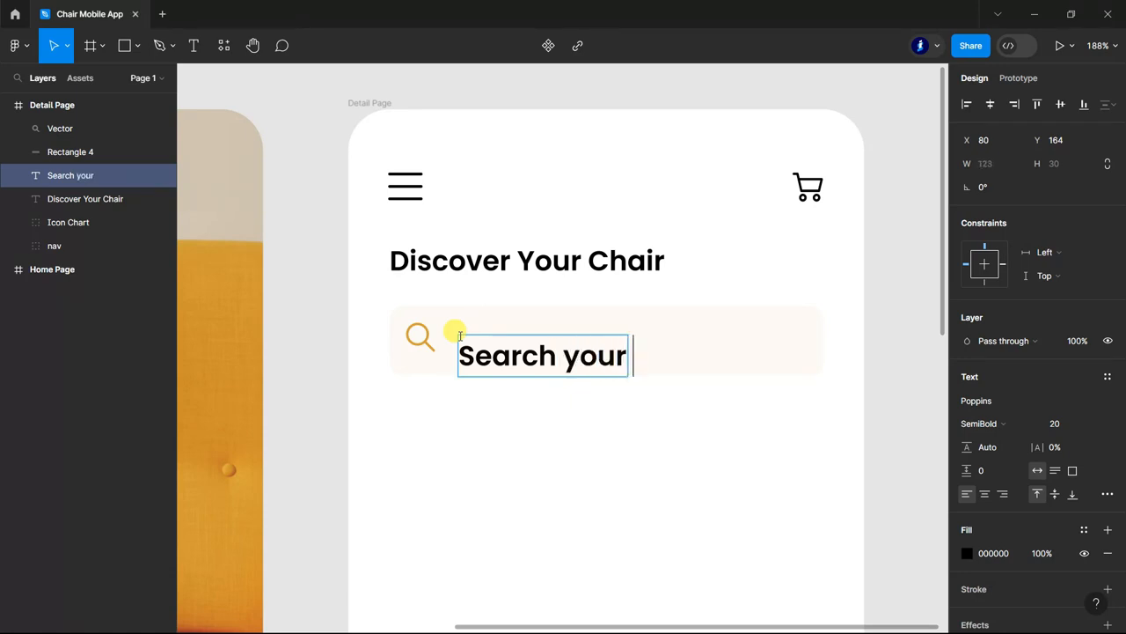
text(chairs)
Set the search placeholder text to Poppins Medium, size 10, with the grey fill 757575.
key(ctrl+a)
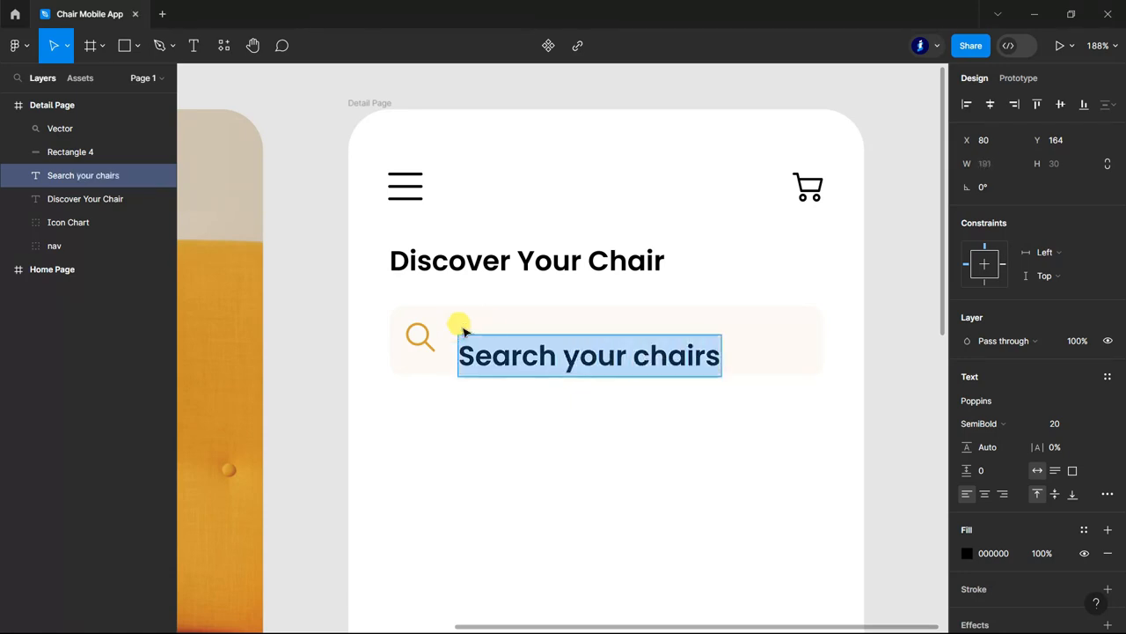
click(1036, 424)
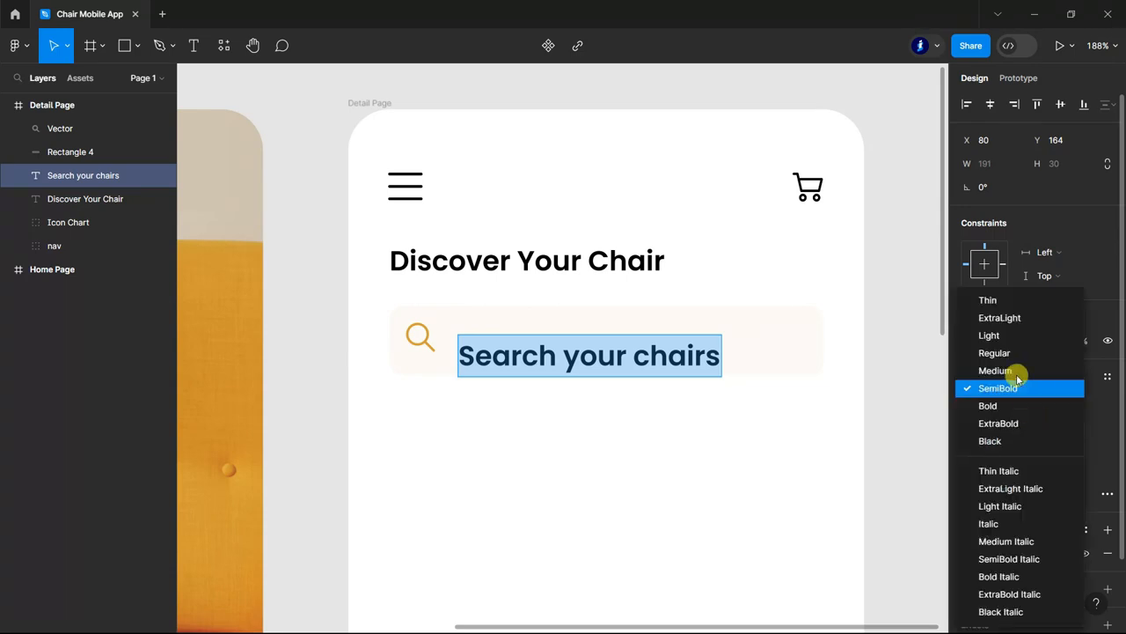
click(1018, 369)
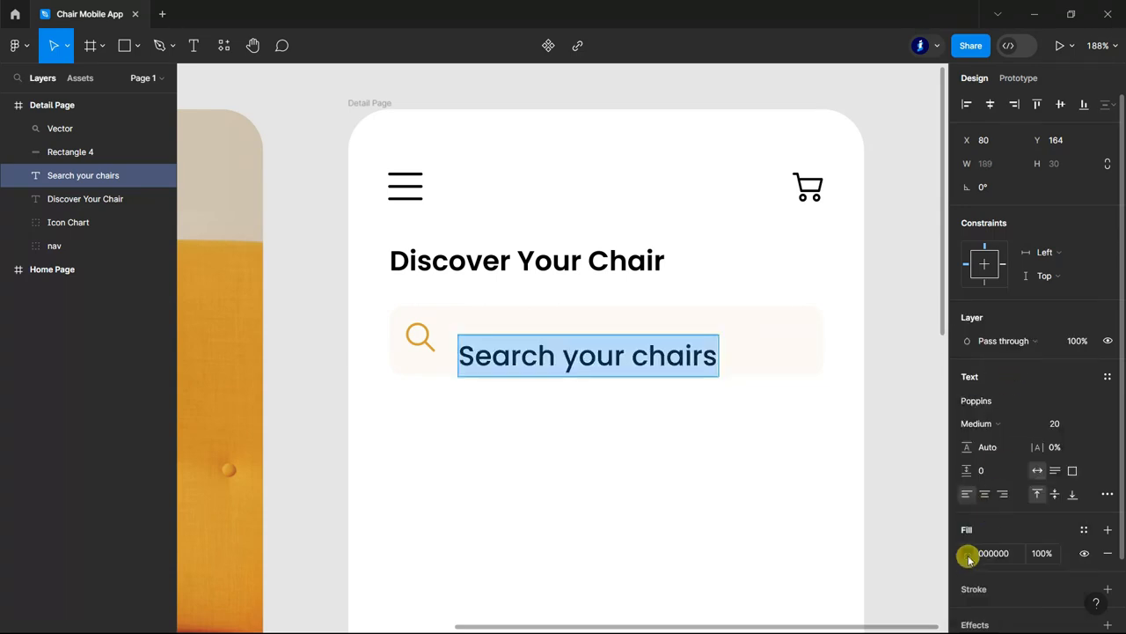
click(967, 553)
click(932, 553)
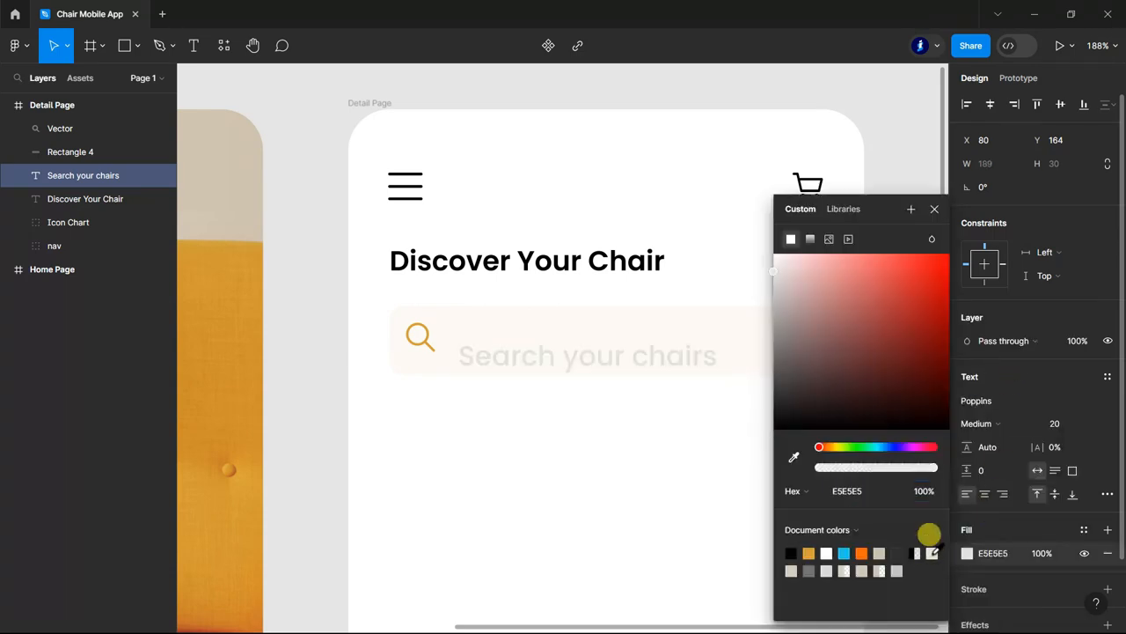
click(809, 571)
click(932, 212)
text(10)
key(Return)
Recolor the search placeholder text to D5CDBE and move it closer to the magnifier, vertically centered in the bar.
click(968, 553)
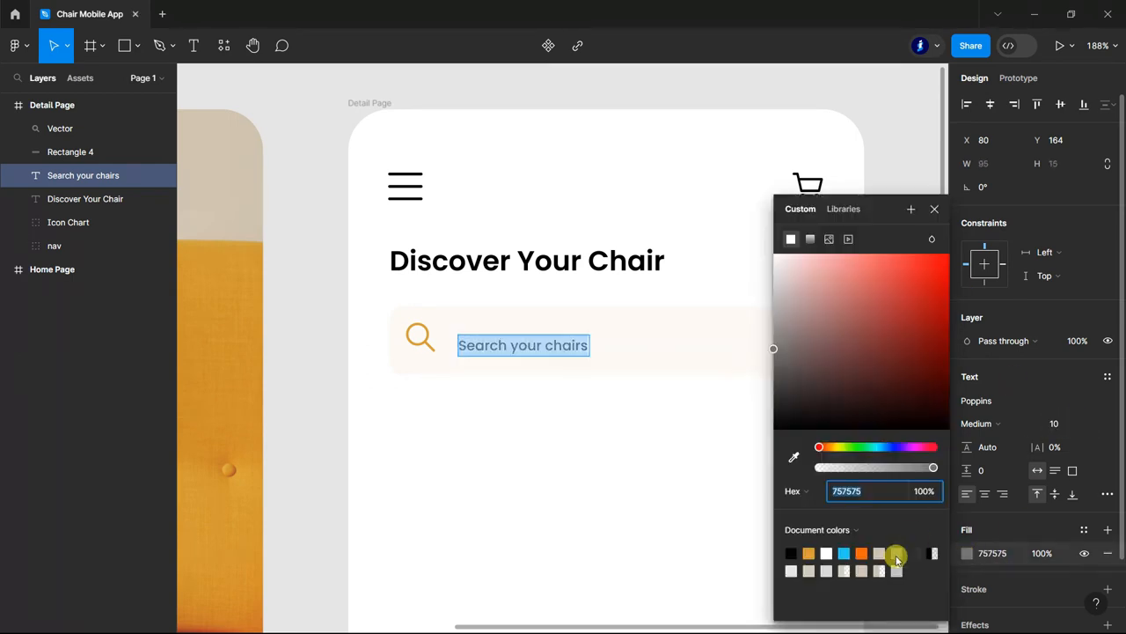
click(808, 569)
click(809, 570)
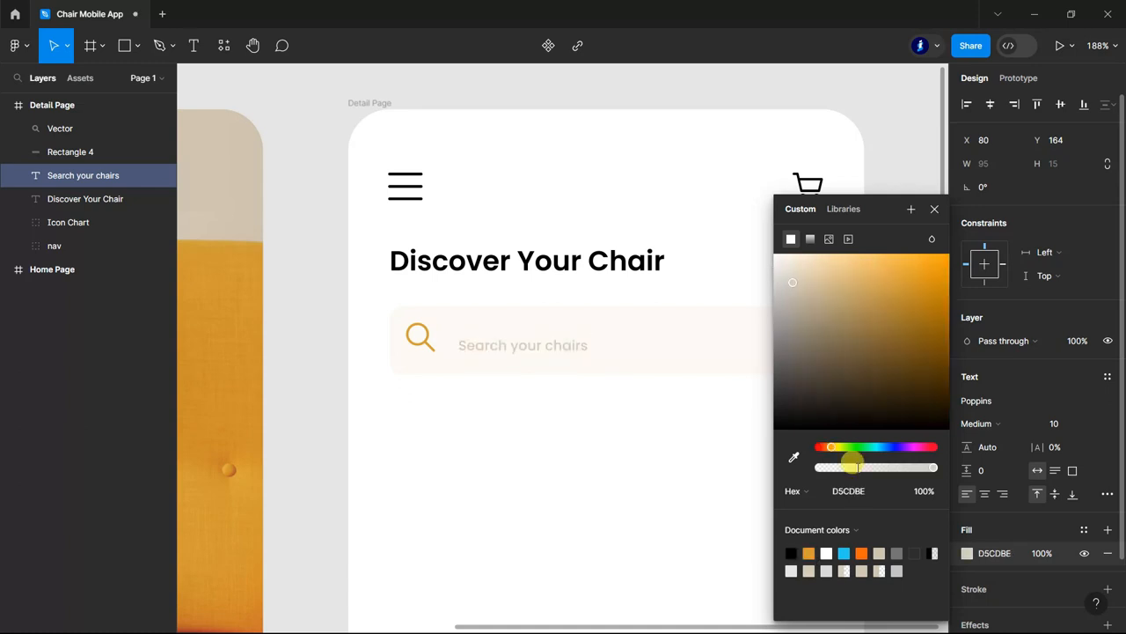
click(934, 208)
drag(522, 347, 511, 342)
click(900, 395)
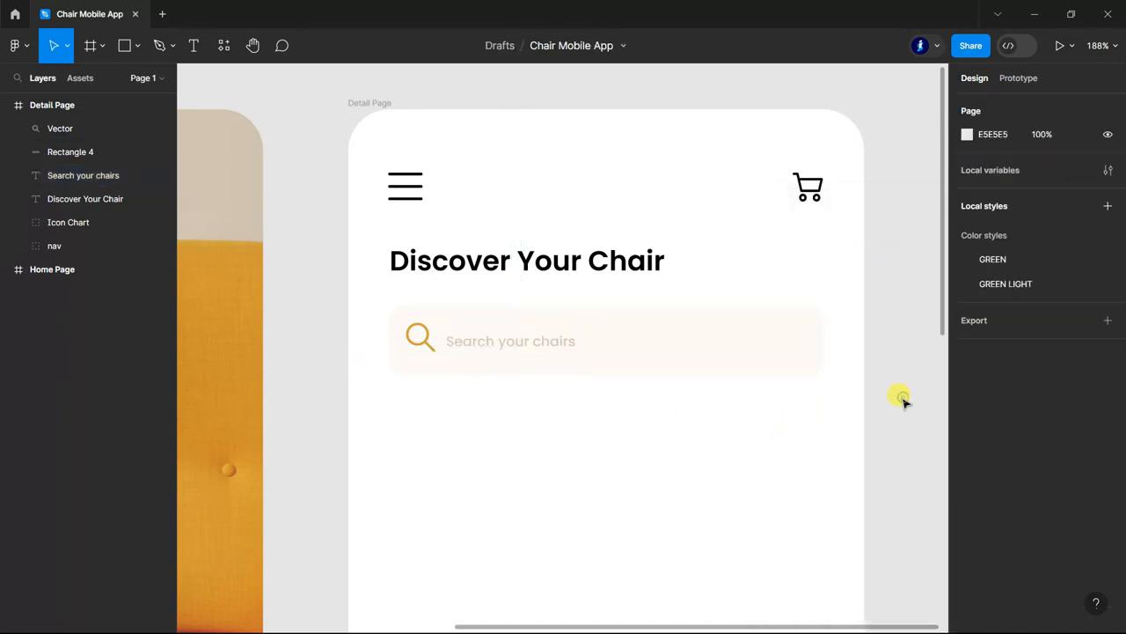
Draw a small rectangle inside the search bar's right end and narrow it to about 27 × 28.
scroll(900, 395, down, 2)
click(124, 46)
drag(761, 281, 803, 315)
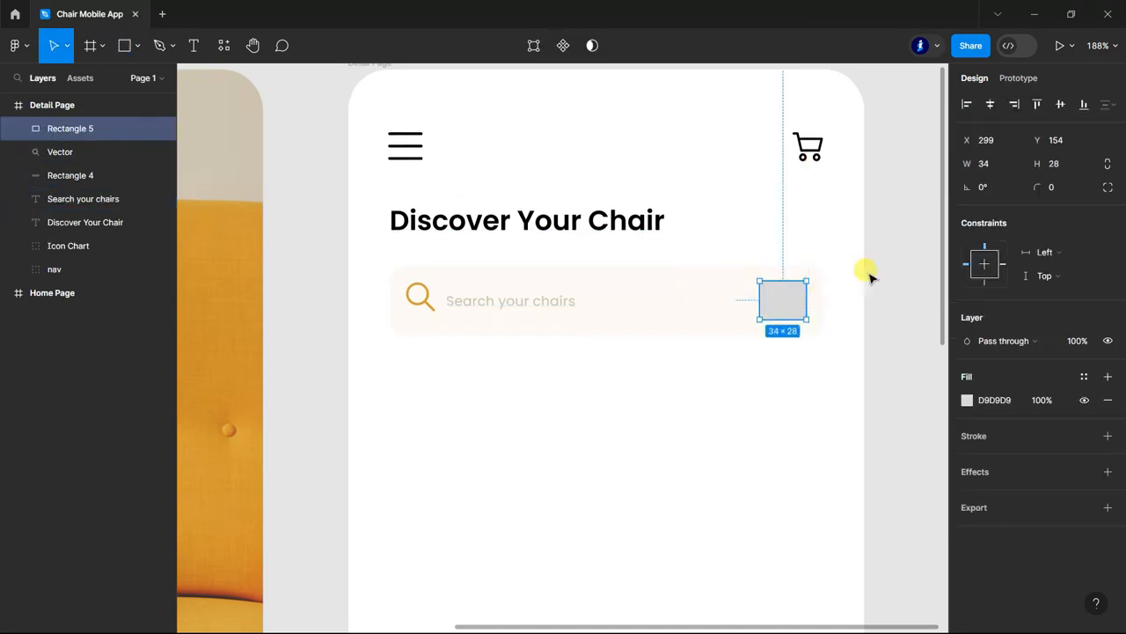
scroll(868, 278, up, 5)
drag(641, 349, 663, 345)
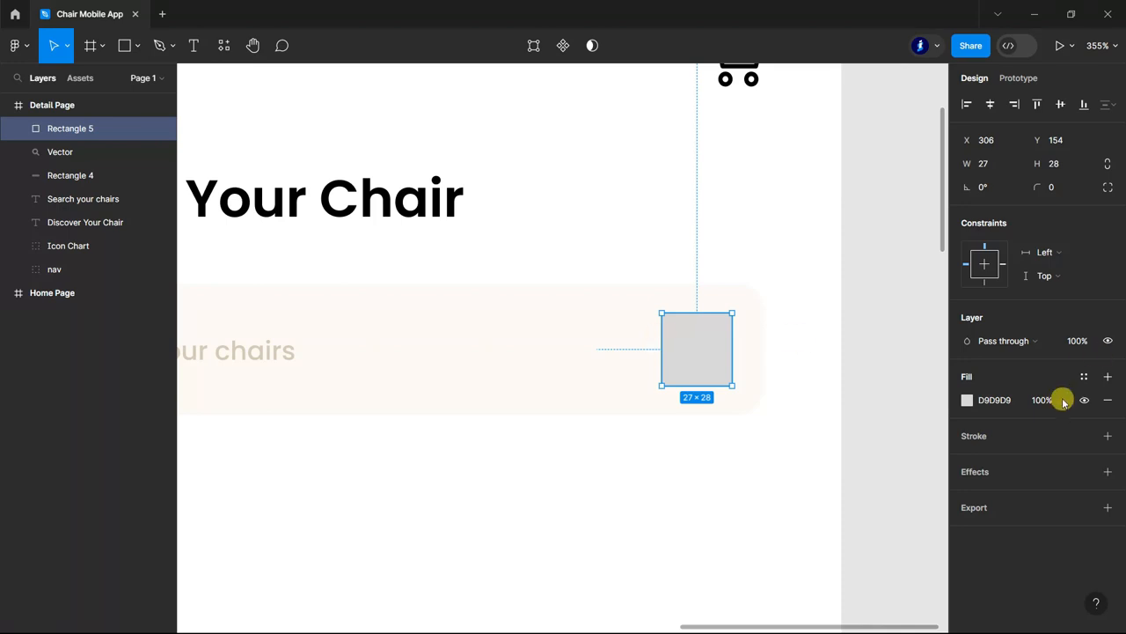
Give the small rectangle a corner radius of 2 and a black inside stroke of weight 2.
click(1060, 188)
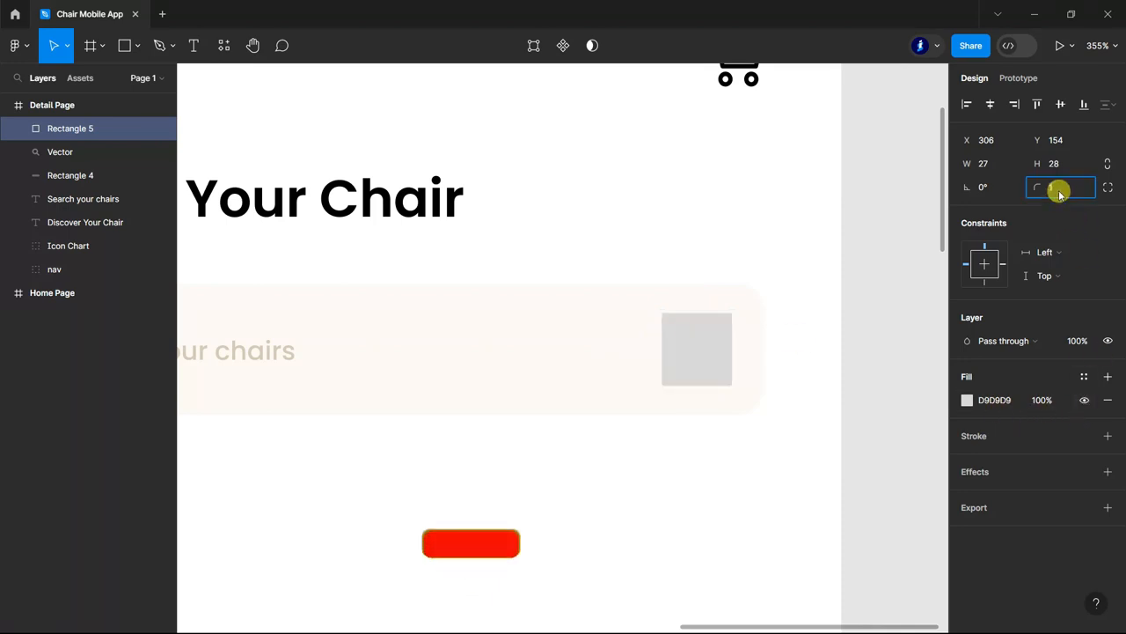
text(2)
key(Return)
click(1107, 436)
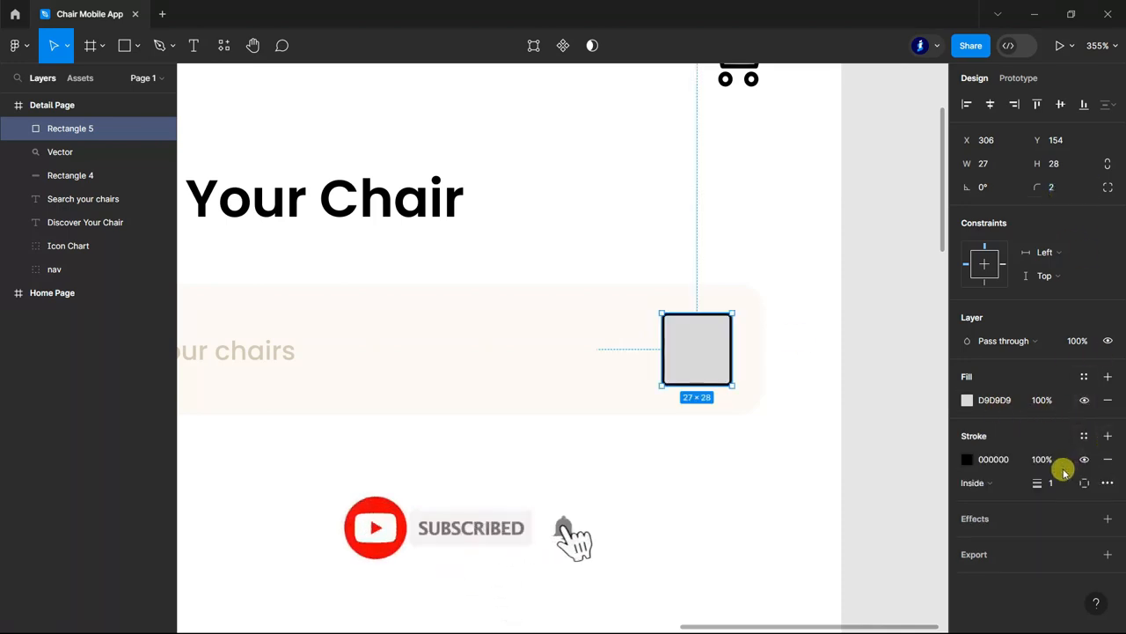
click(1059, 480)
text(2)
key(Return)
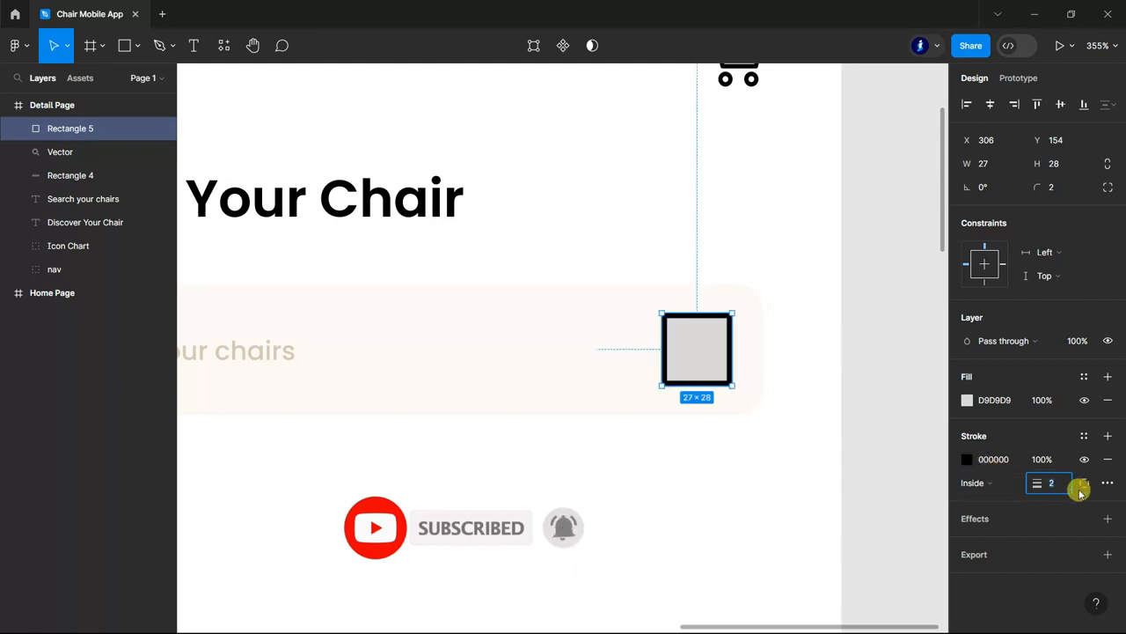
Make the small rectangle's stroke dashed on all sides with a dash length of 10, and reduce its height to 26.
click(1084, 482)
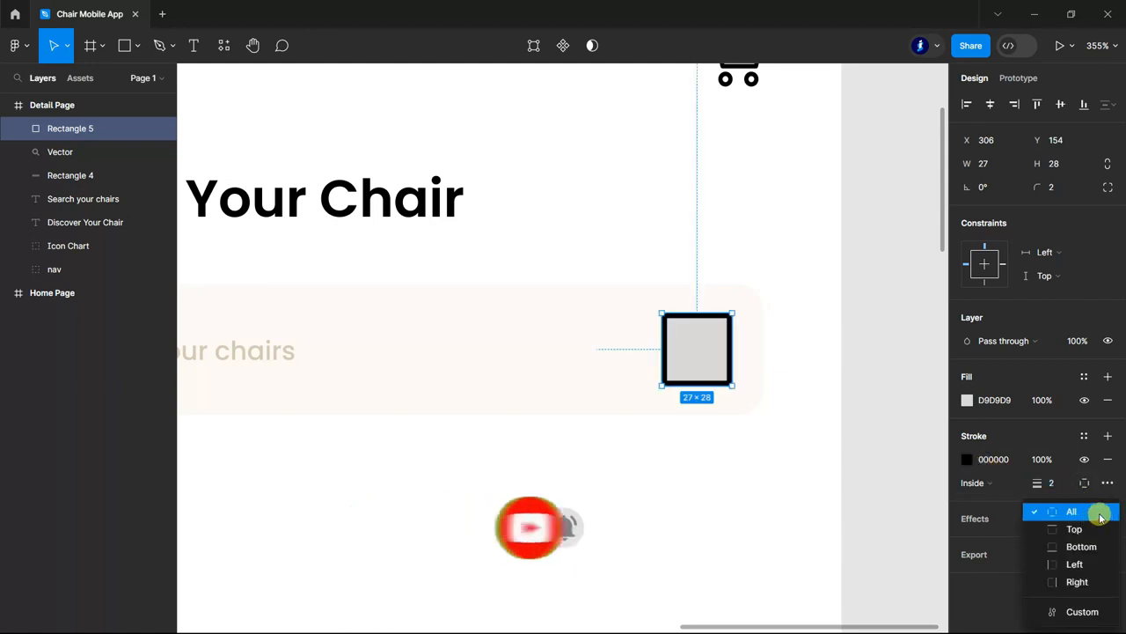
click(1100, 518)
click(1107, 482)
click(924, 508)
click(935, 523)
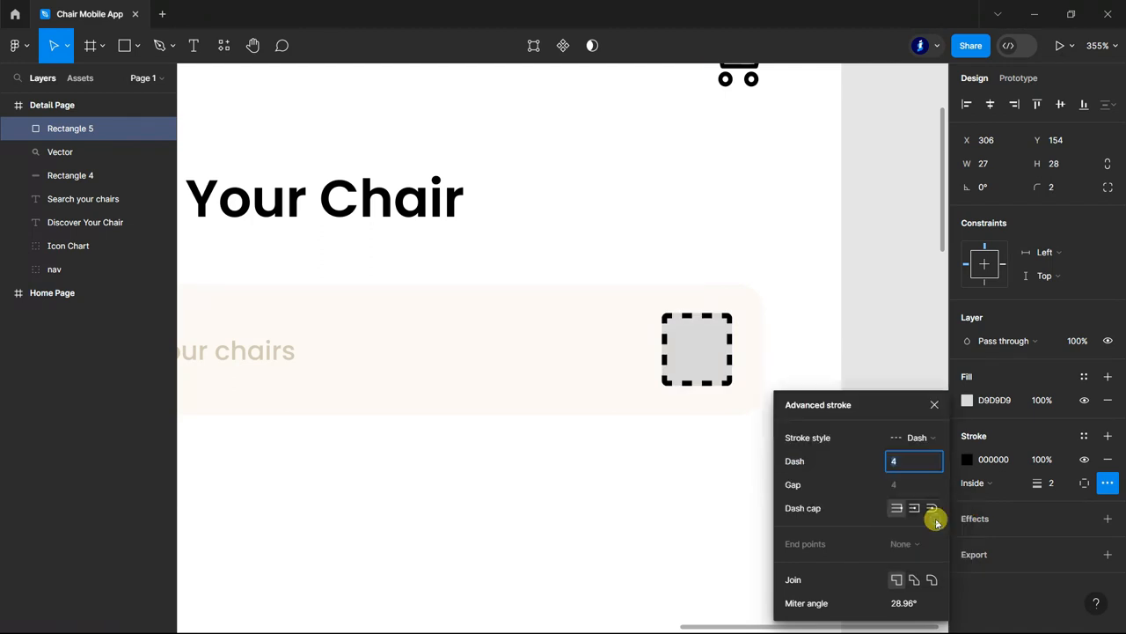
key(Up)
key(Up)
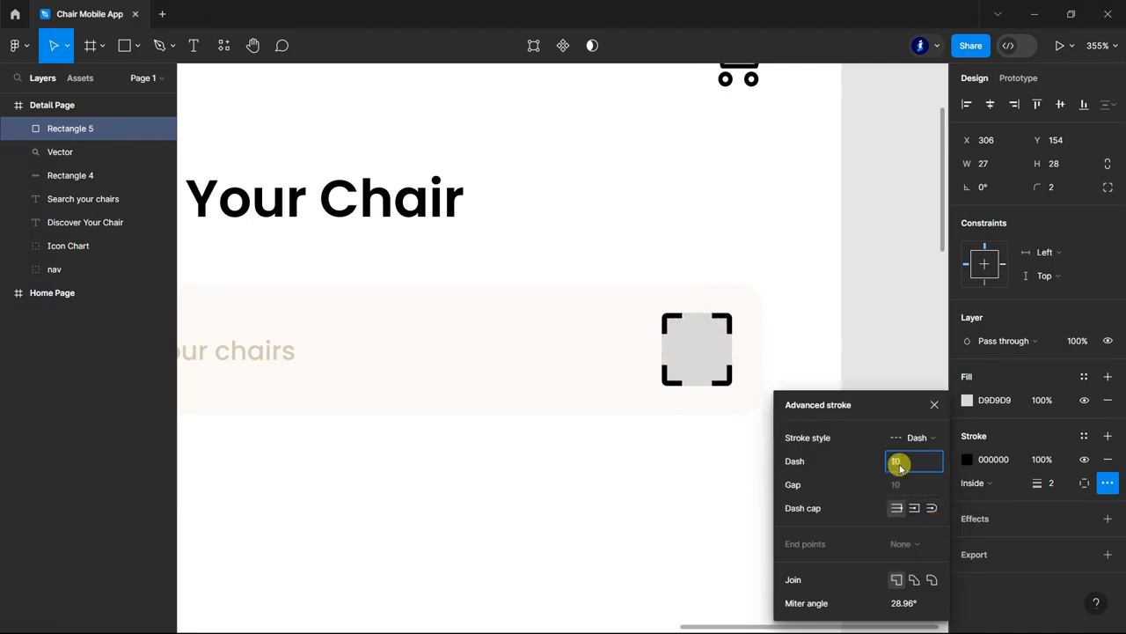
click(935, 404)
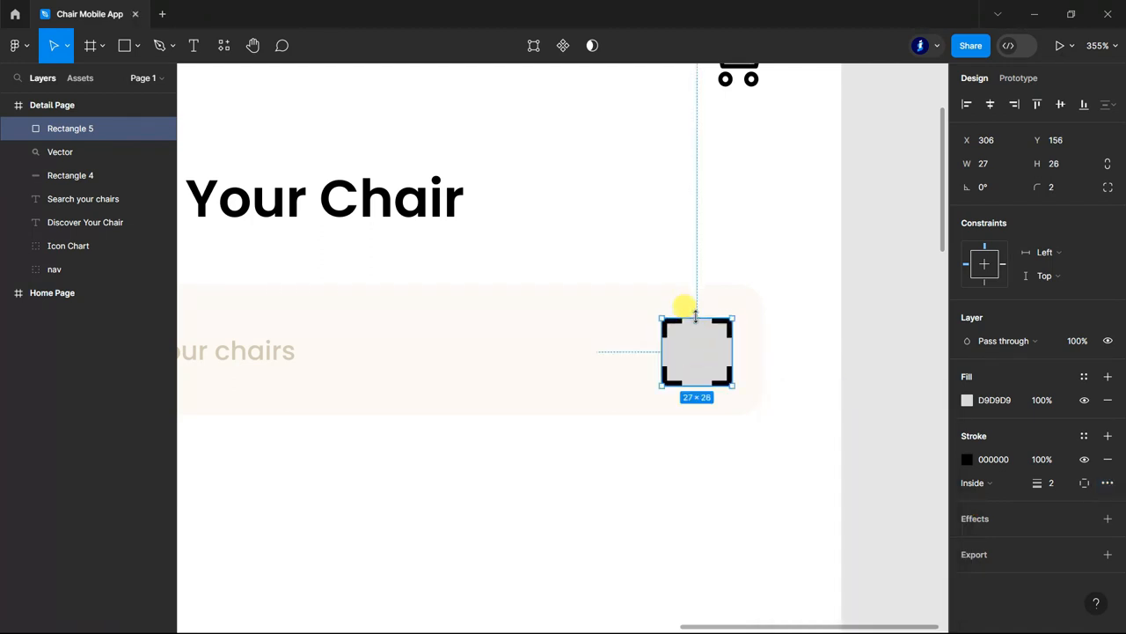
Remove the small rectangle's fill and set its stroke color to D79F38.
click(1107, 399)
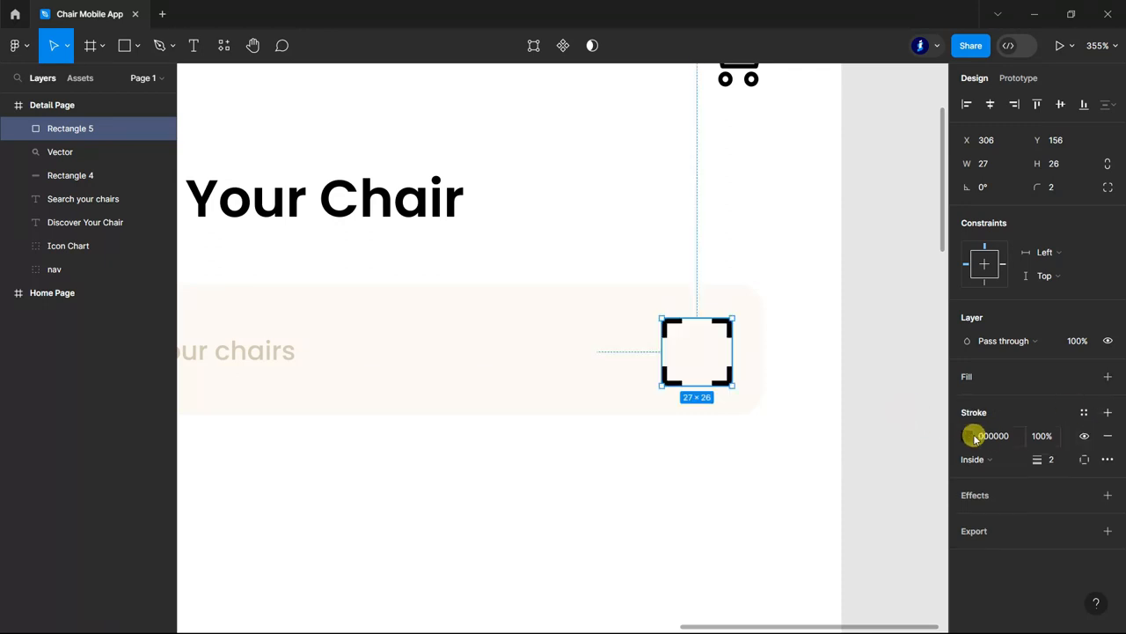
click(968, 434)
click(808, 553)
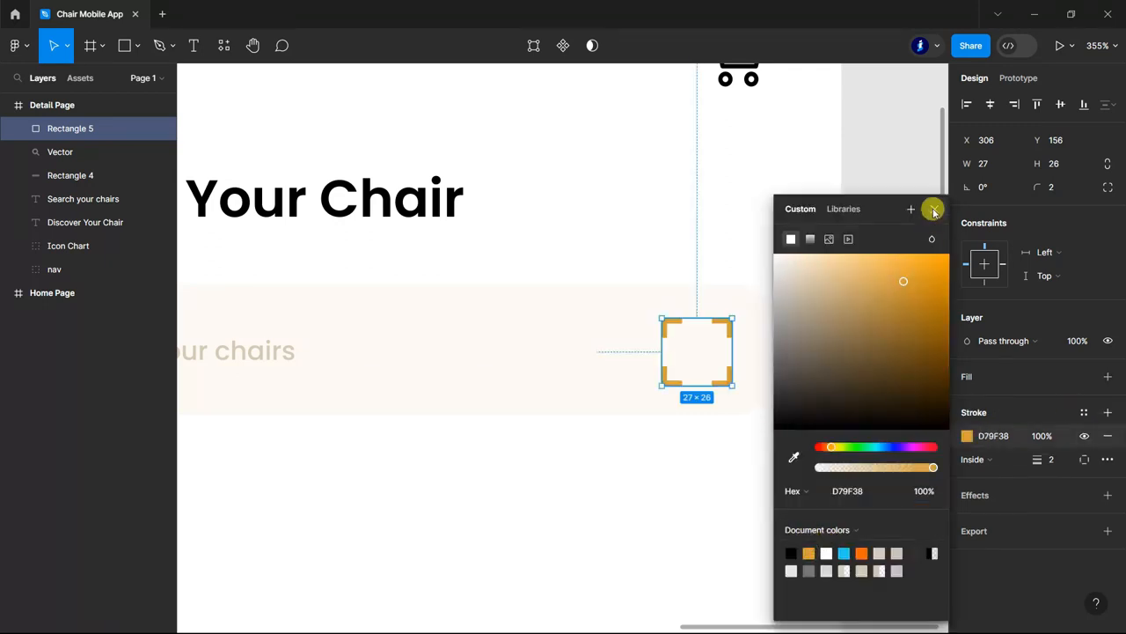
click(935, 208)
Set the dashed stroke's join and dash cap to round.
click(1107, 459)
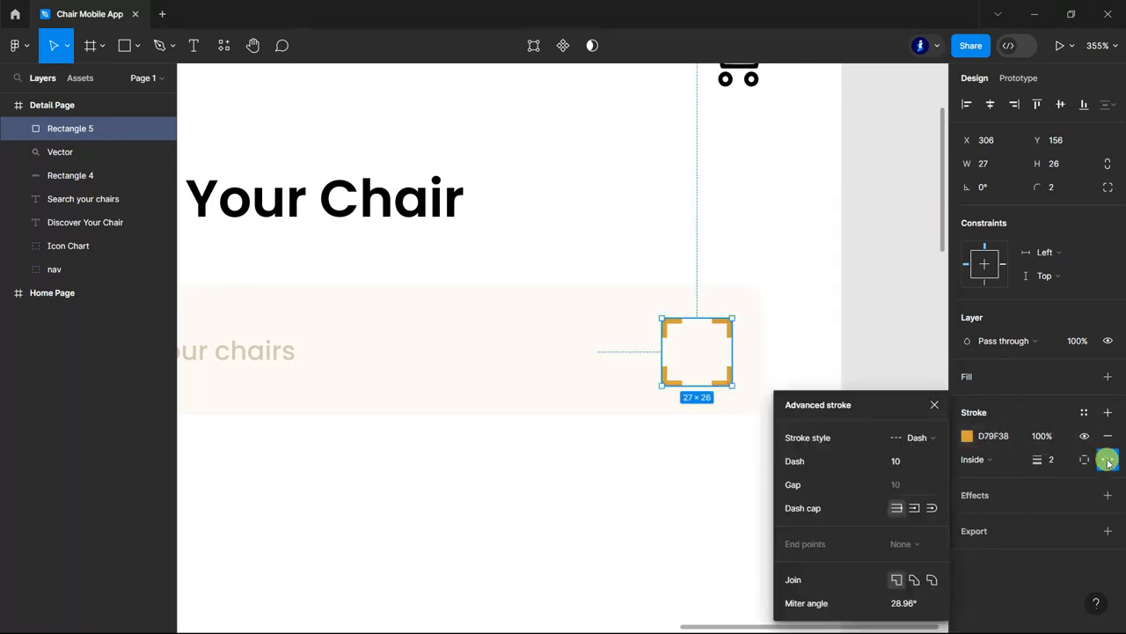
click(932, 581)
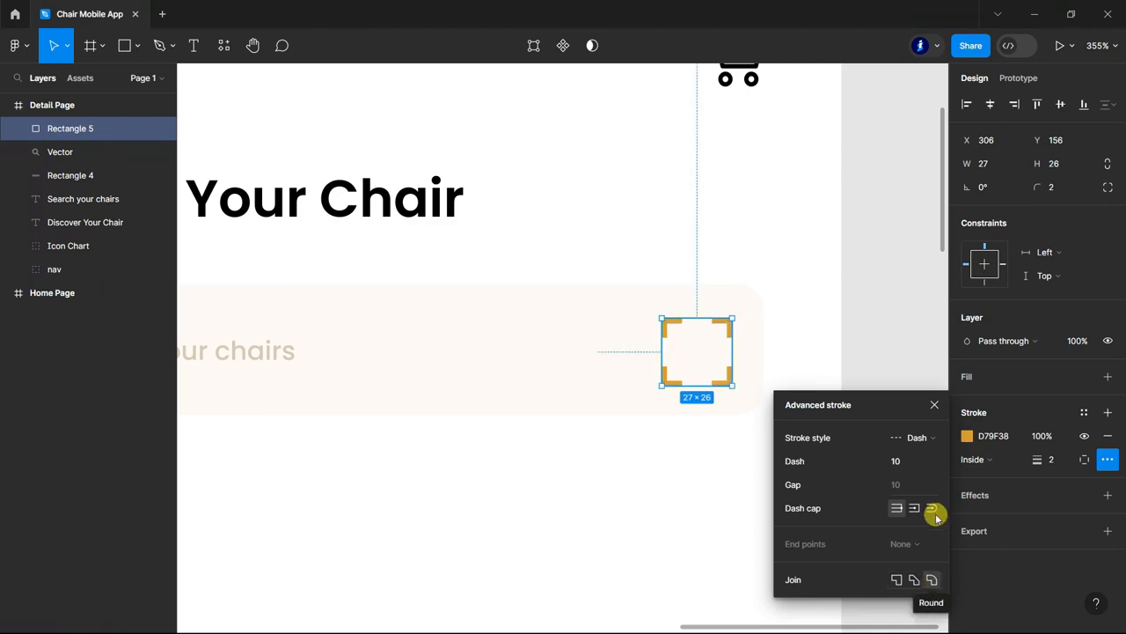
click(935, 404)
Draw a line about 33 px long across the middle of the dashed scan frame in the search bar.
click(125, 45)
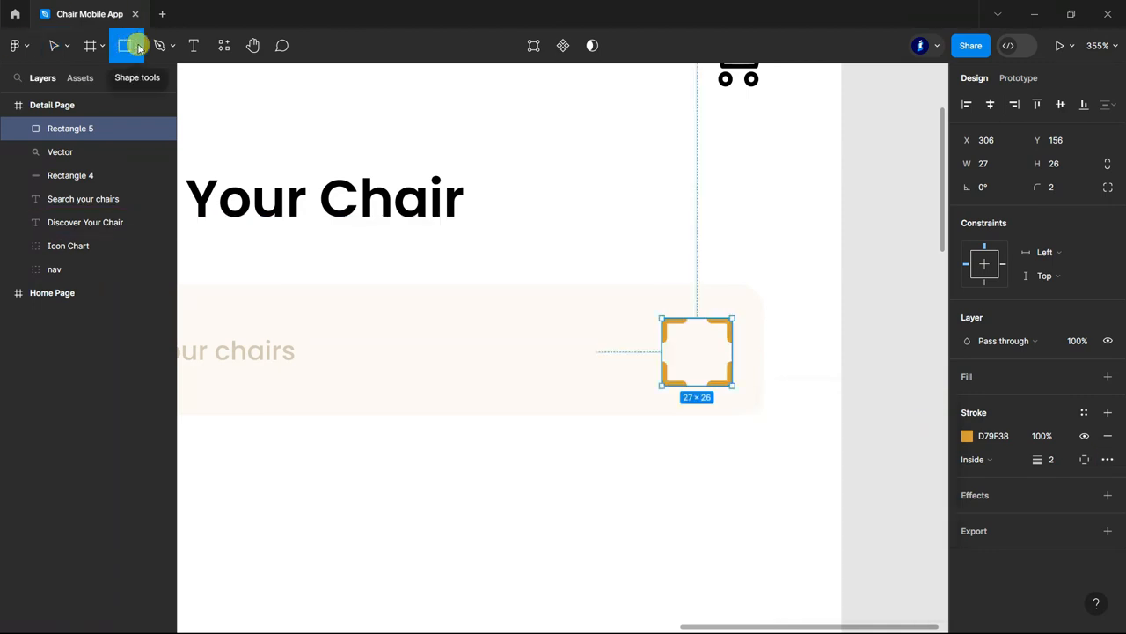
click(140, 45)
click(84, 98)
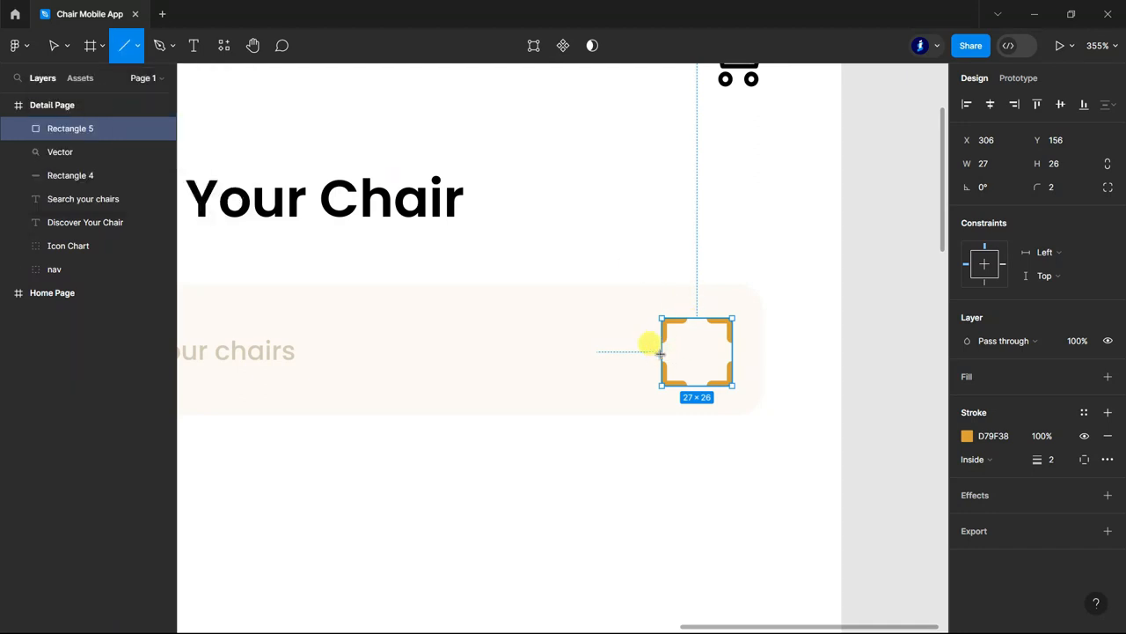
drag(656, 354, 744, 352)
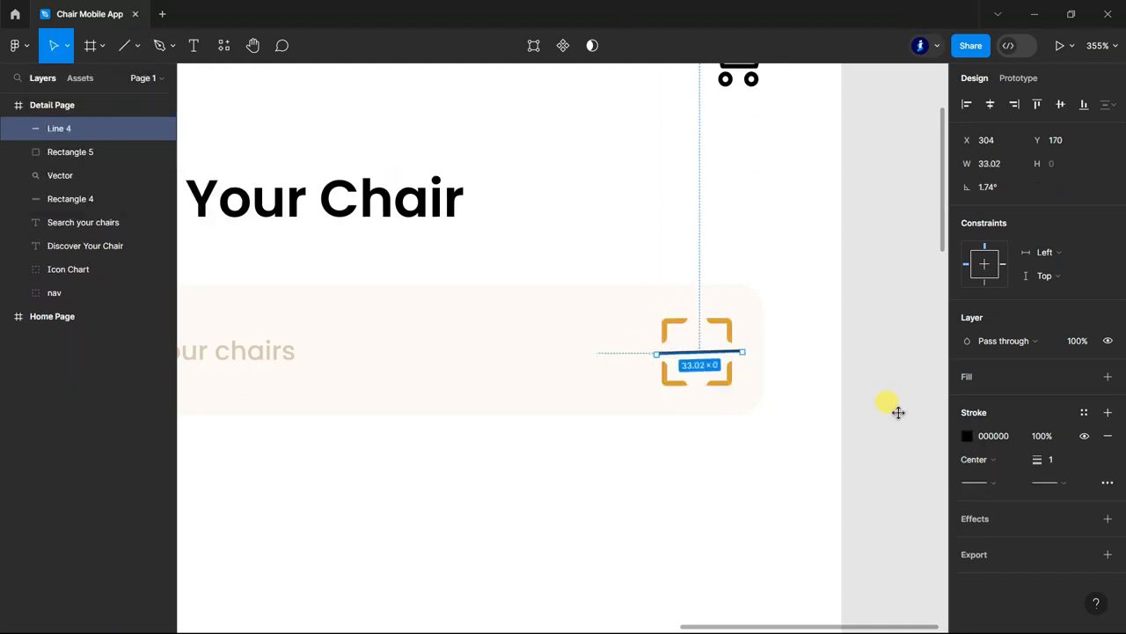
Give the scan line a stroke weight of 2, the color D79F38 and round end points on both ends.
text(2)
click(967, 435)
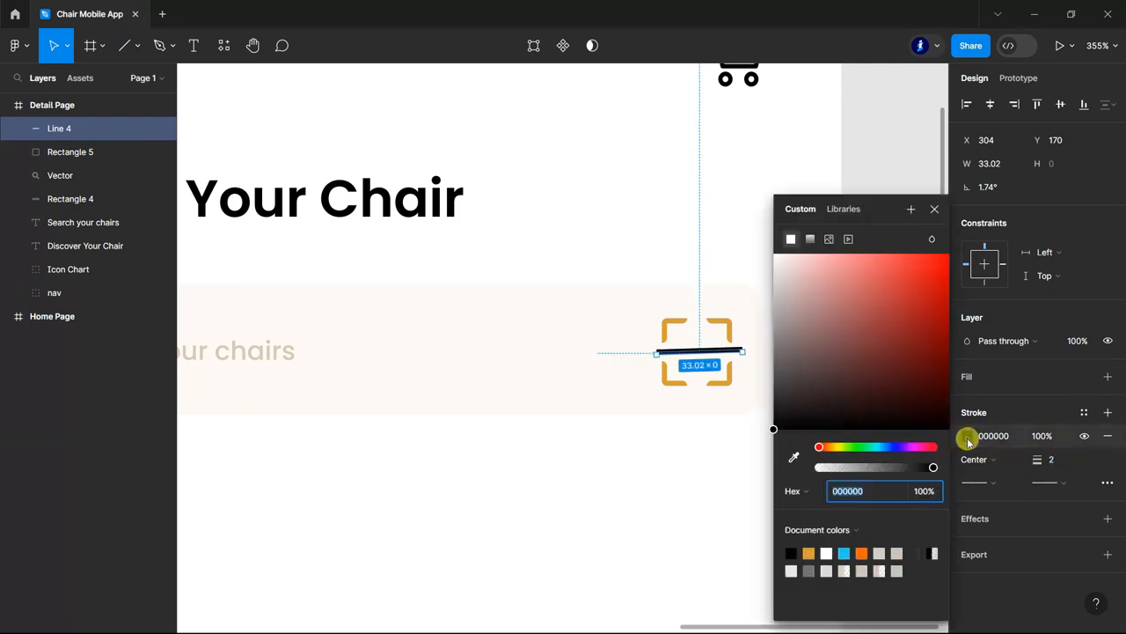
click(809, 552)
click(1069, 483)
click(1007, 594)
click(998, 481)
click(1003, 594)
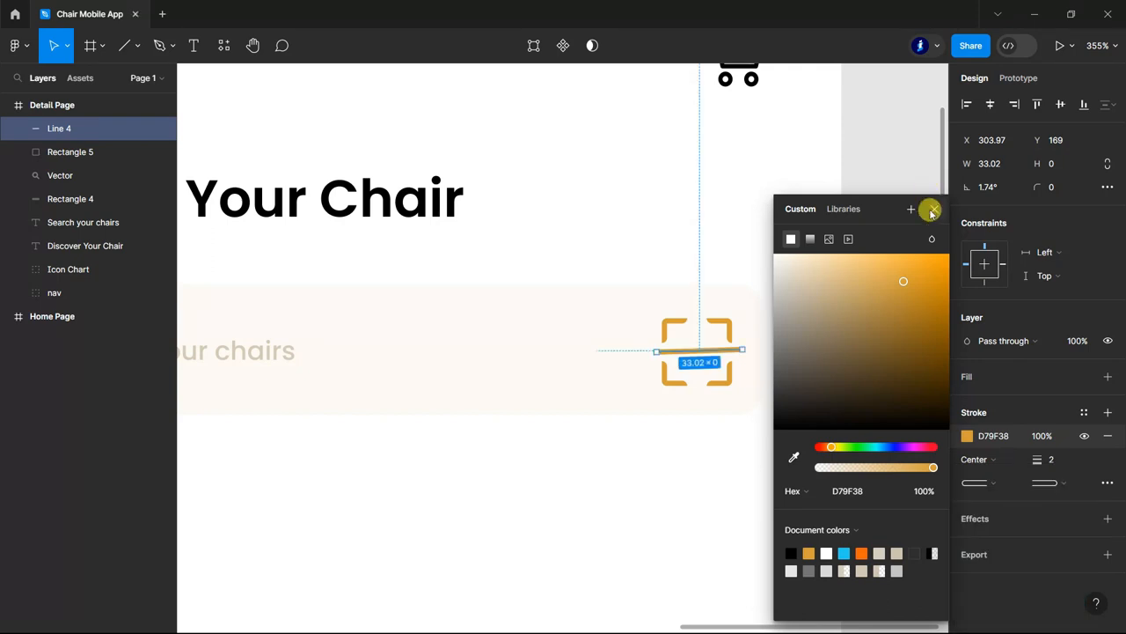
click(935, 209)
Level the scan line so it runs horizontally through the dashed frame.
drag(744, 346, 742, 352)
click(893, 361)
scroll(893, 361, down, 10)
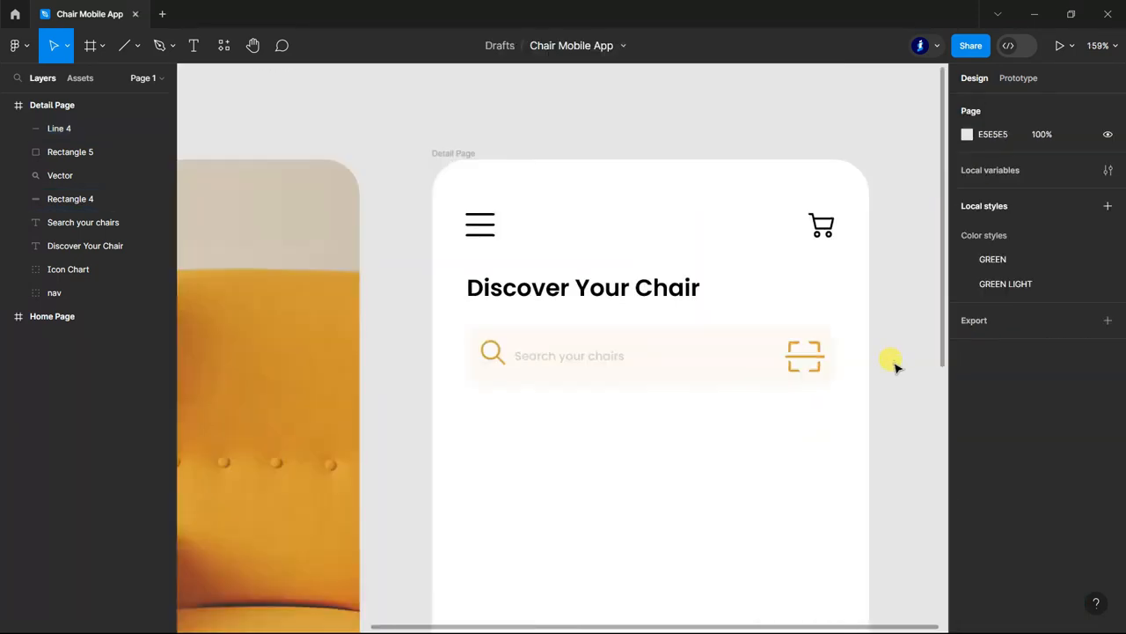
scroll(764, 132, up, 2)
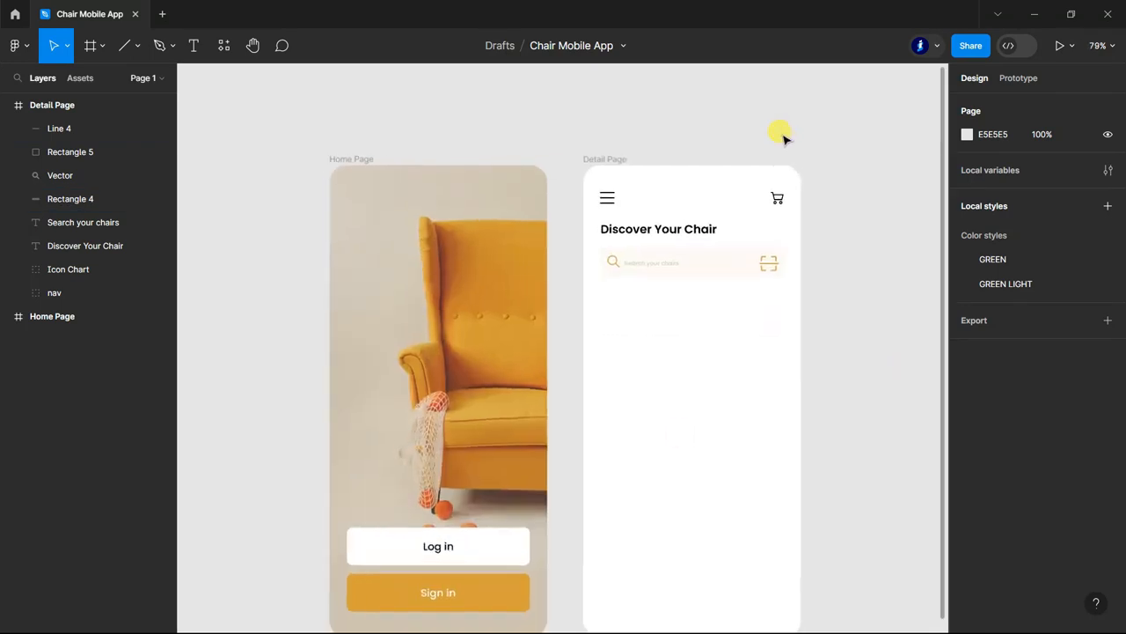
Resize the dashed scan frame and its line together to about 33 × 27 inside the search bar.
click(63, 151)
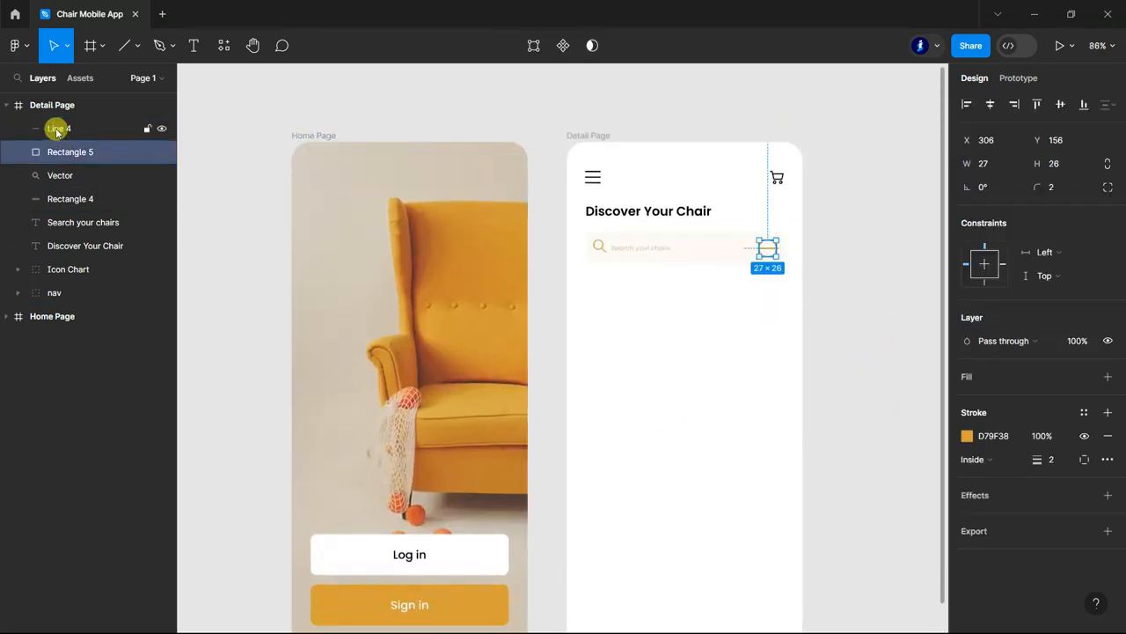
shift+click(59, 129)
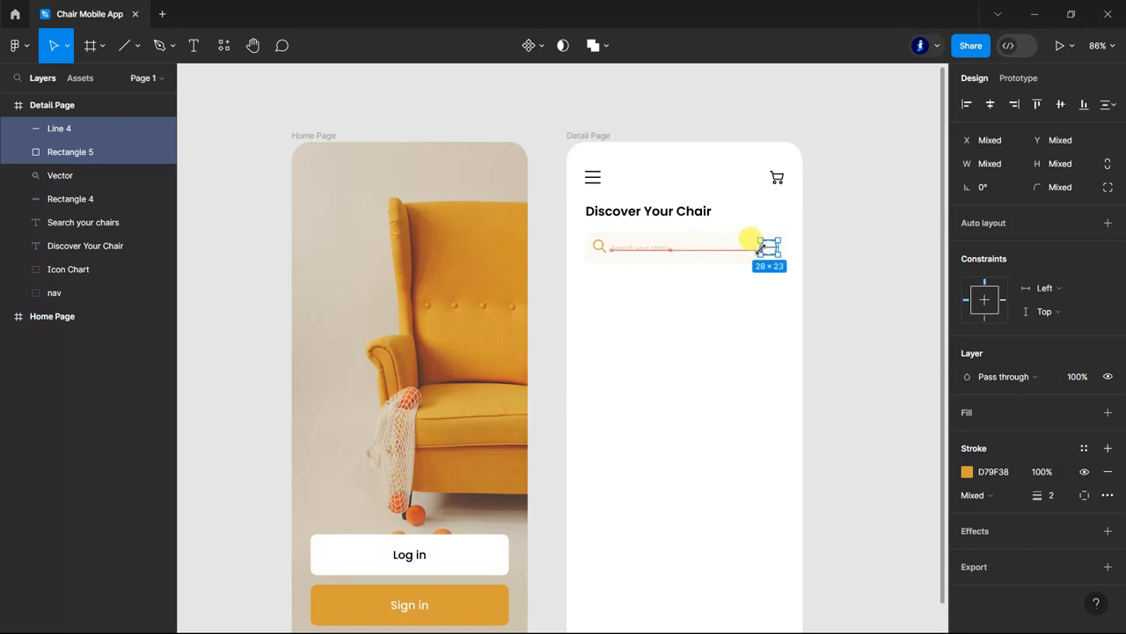
drag(761, 253, 761, 256)
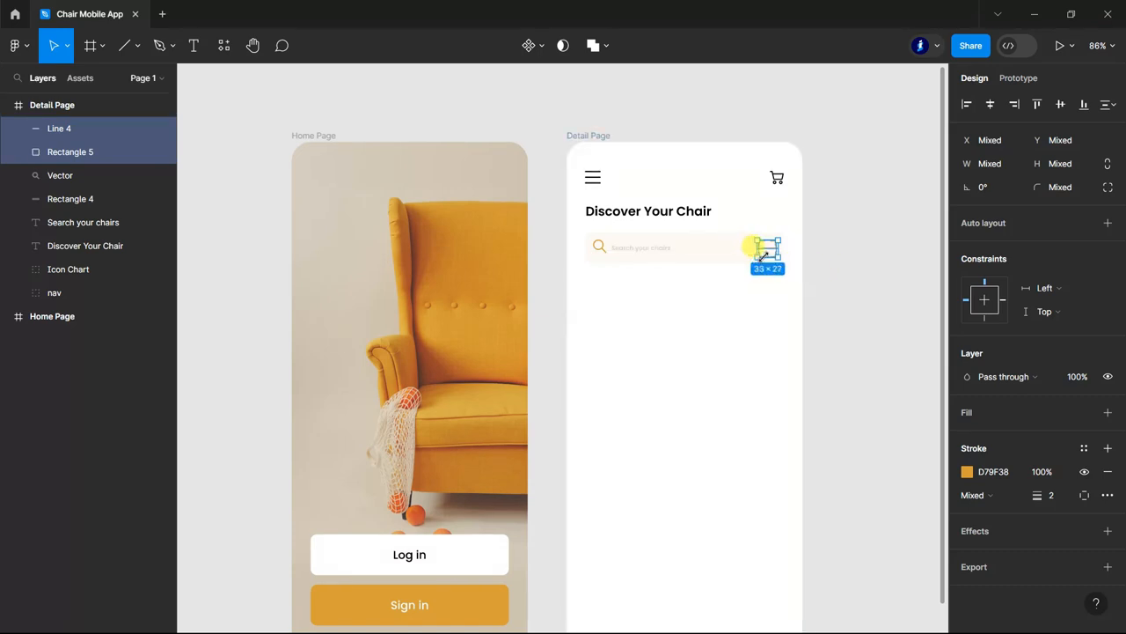
click(866, 264)
scroll(863, 300, down, 2)
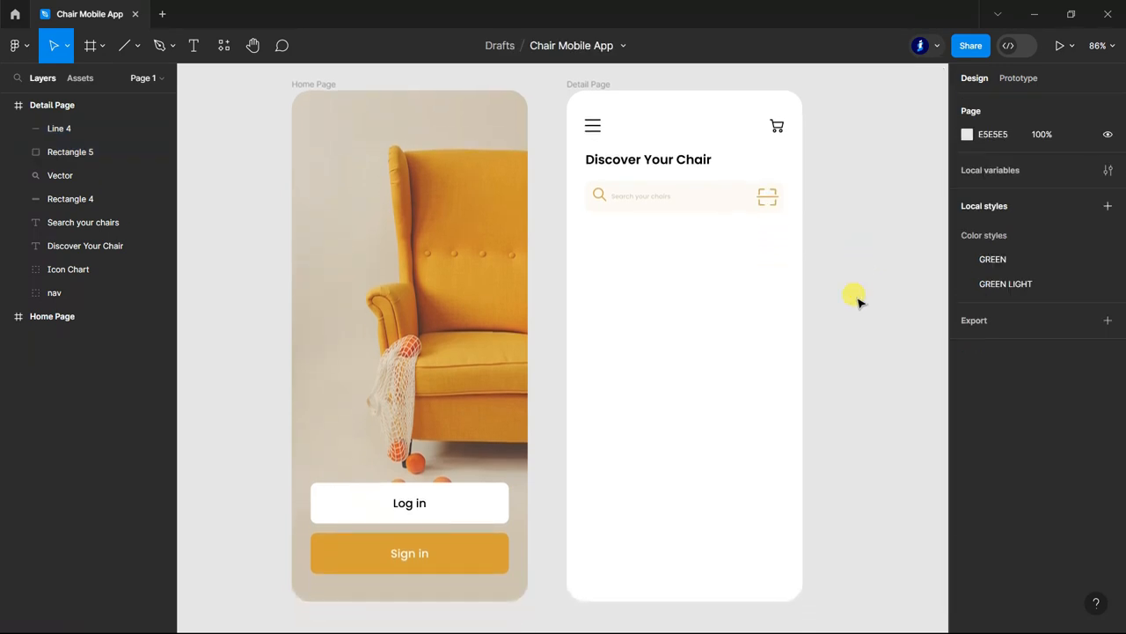
Group the search bar background, magnifier, scan frame and line, and name the group Search.
double_click(56, 195)
ctrl+click(56, 175)
ctrl+click(56, 151)
ctrl+click(57, 149)
ctrl+double_click(58, 131)
ctrl+click(58, 151)
key(ctrl+g)
double_click(58, 128)
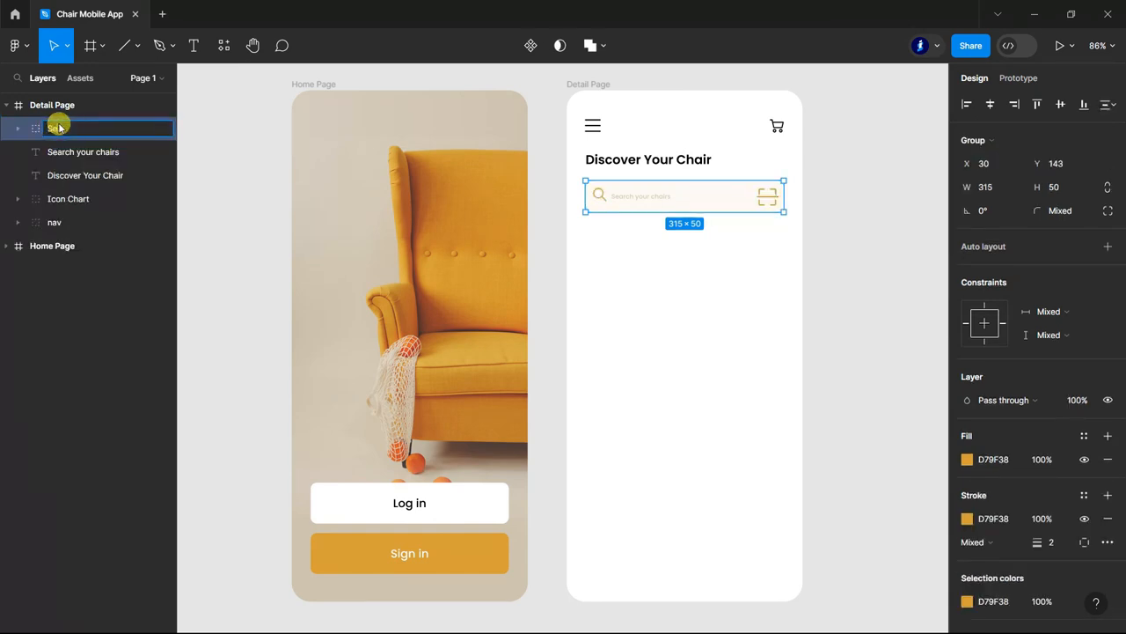
click(238, 207)
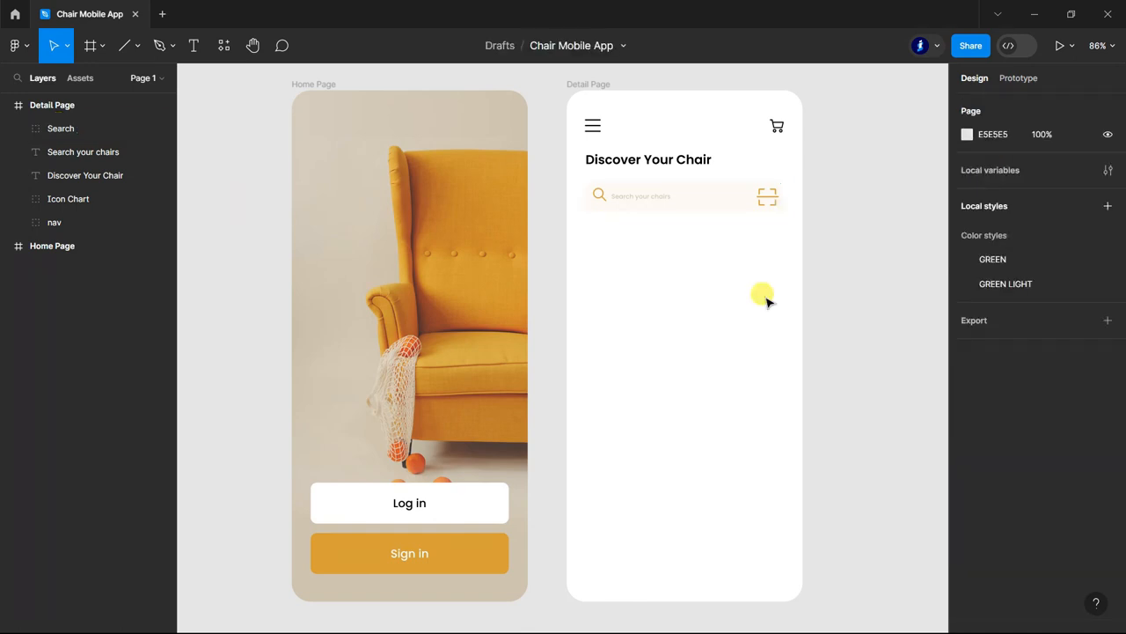
Move the "Search your chairs" text layer into the Search group and collapse the group.
scroll(855, 269, up, 1)
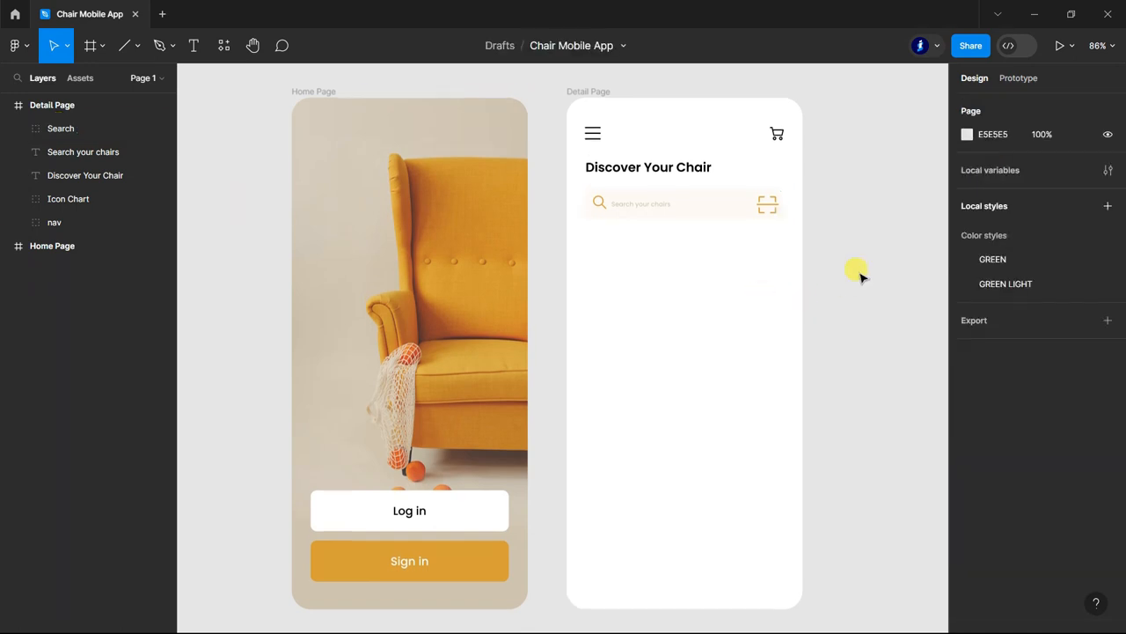
click(18, 129)
drag(75, 246, 88, 168)
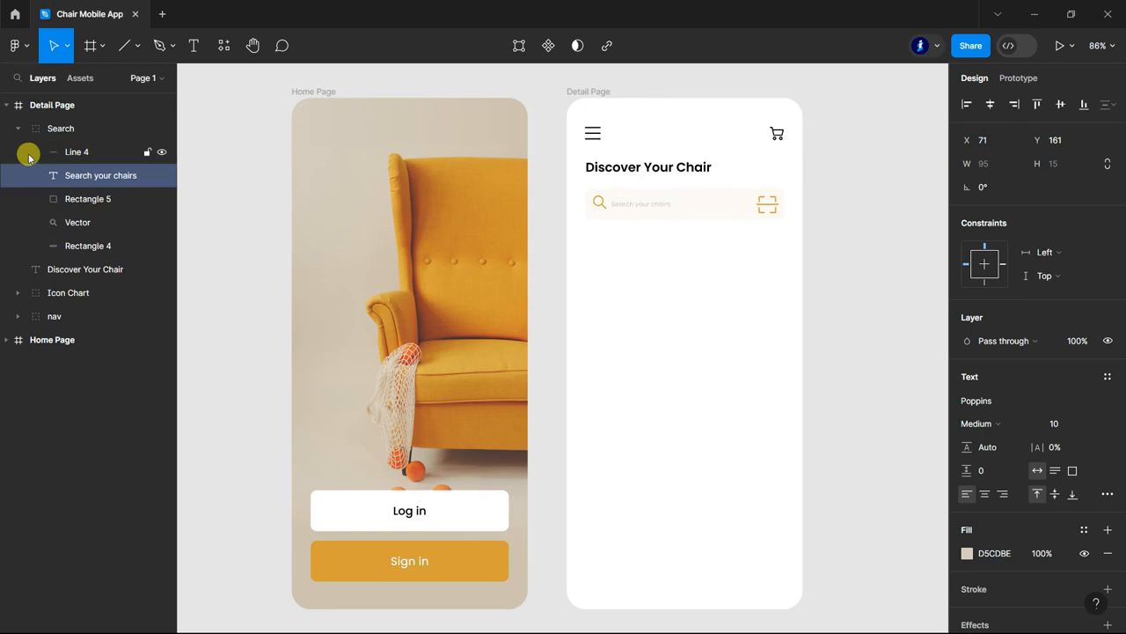
click(18, 129)
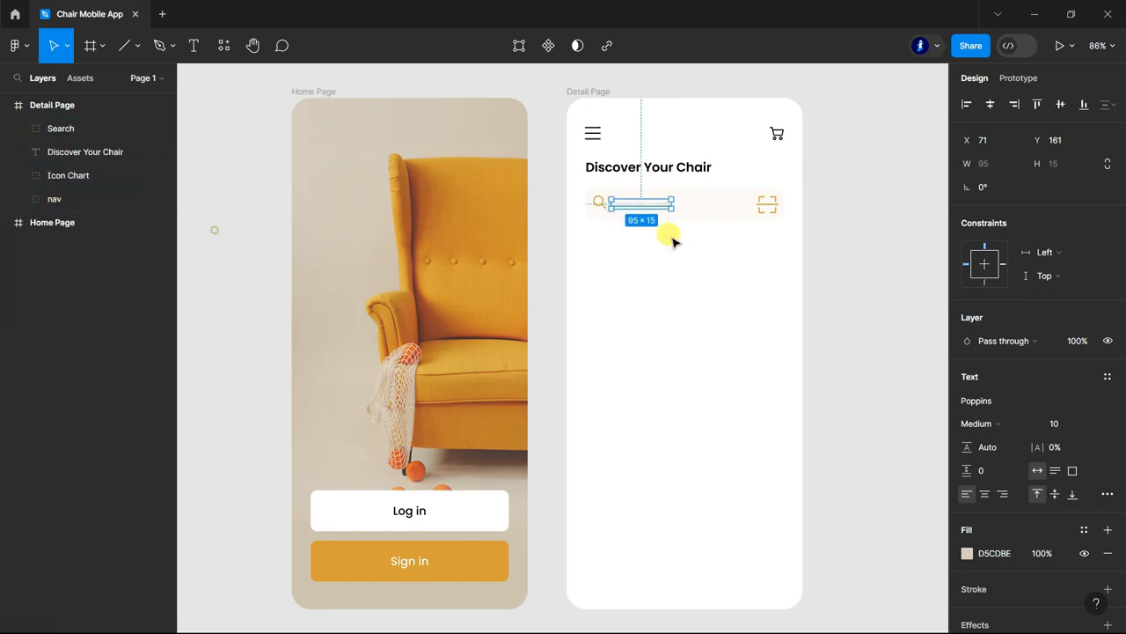
click(853, 227)
Place the Chair Category group below the search bar on the Detail Page at X 30, Y 211.
scroll(853, 226, down, 1)
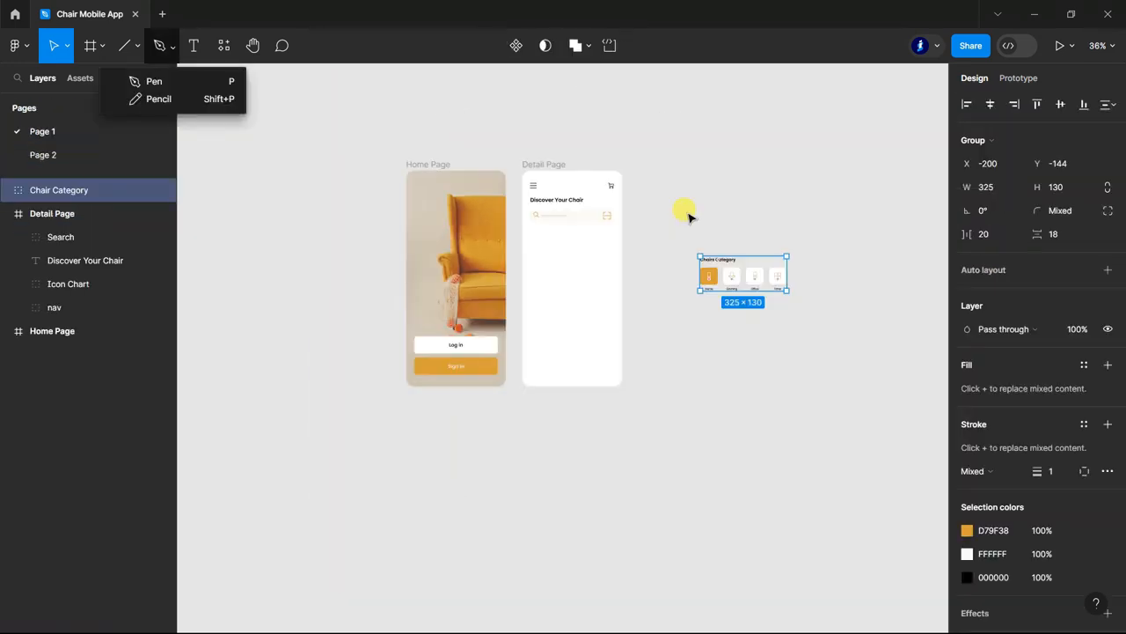
scroll(686, 216, up, 5)
drag(789, 345, 447, 283)
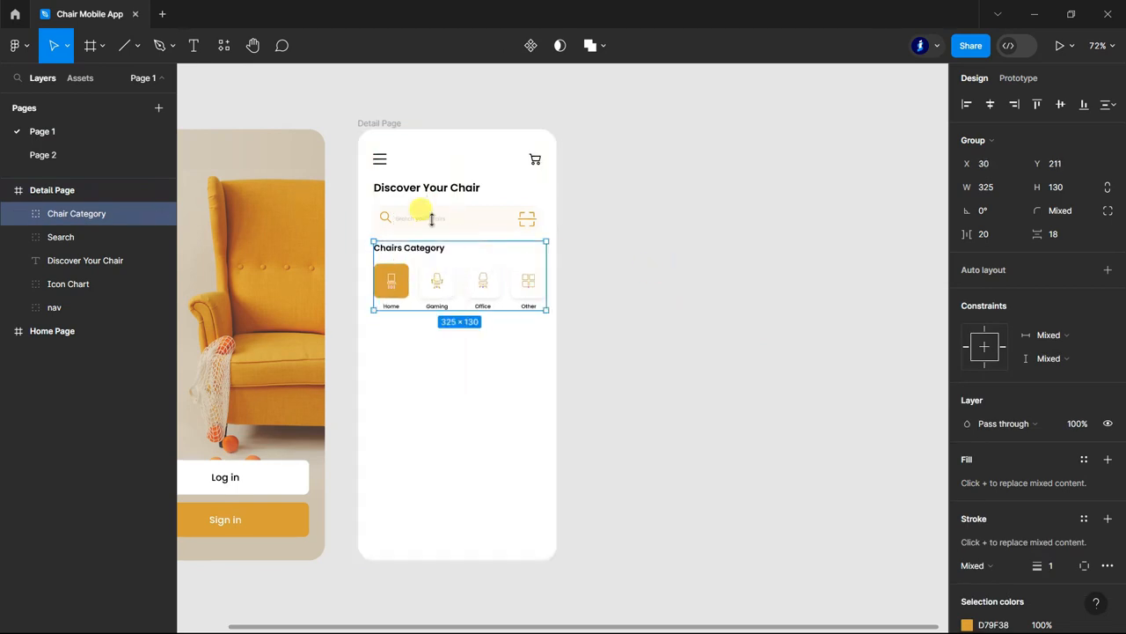
scroll(410, 204, up, 5)
scroll(410, 210, up, 1)
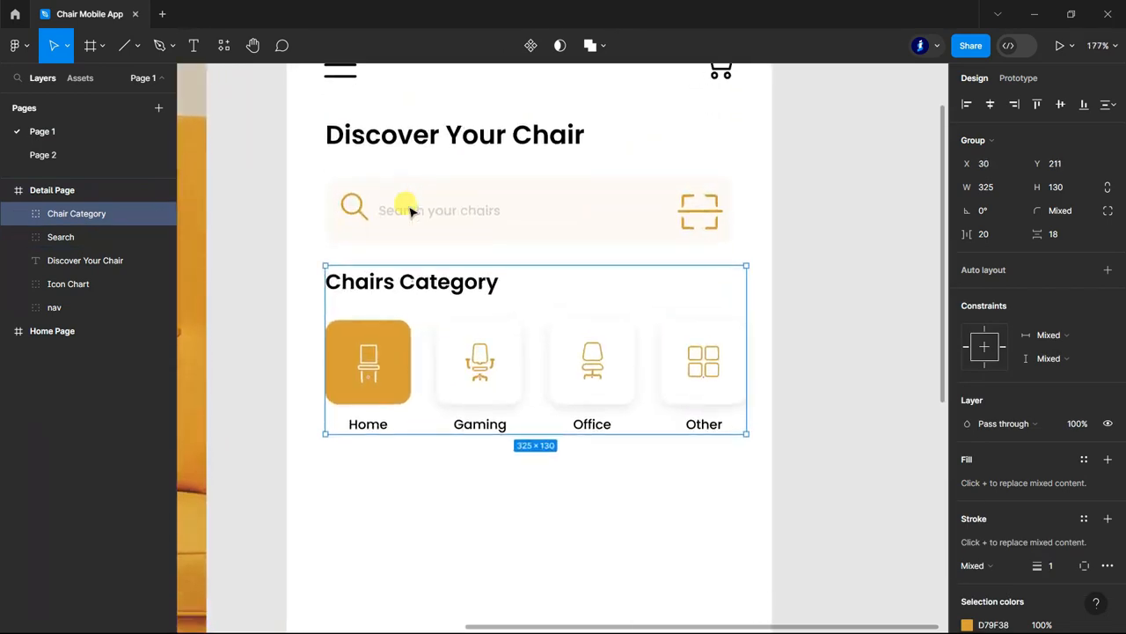
click(854, 360)
scroll(855, 360, down, 1)
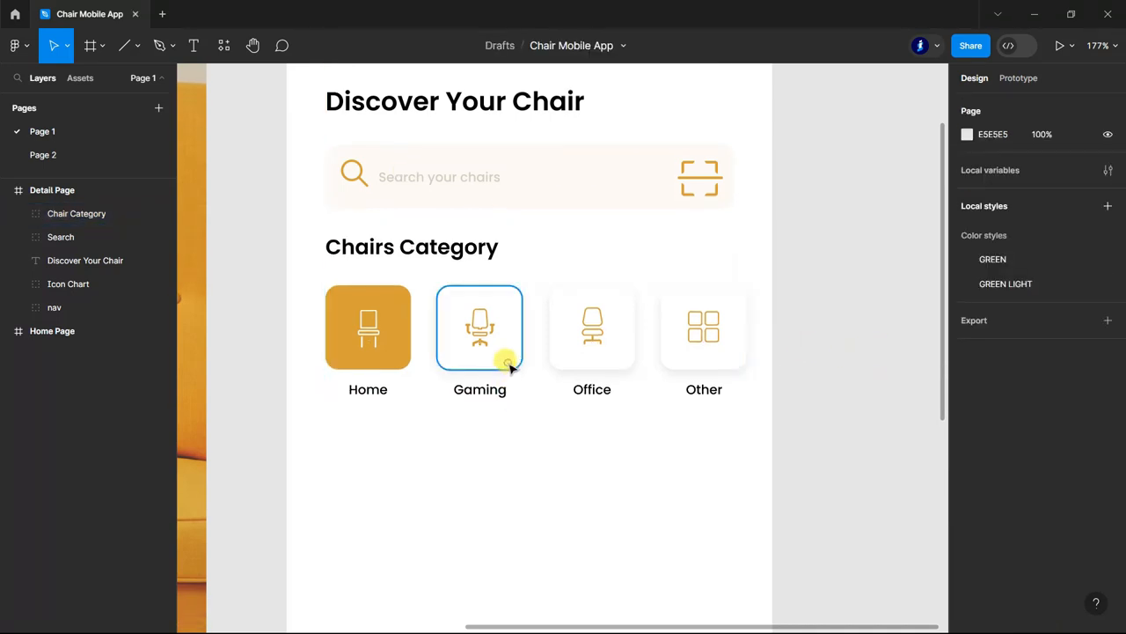
Examine the drop shadow settings of the Gaming category card and collapse the Chair Category group's layers.
ctrl+click(509, 366)
click(967, 495)
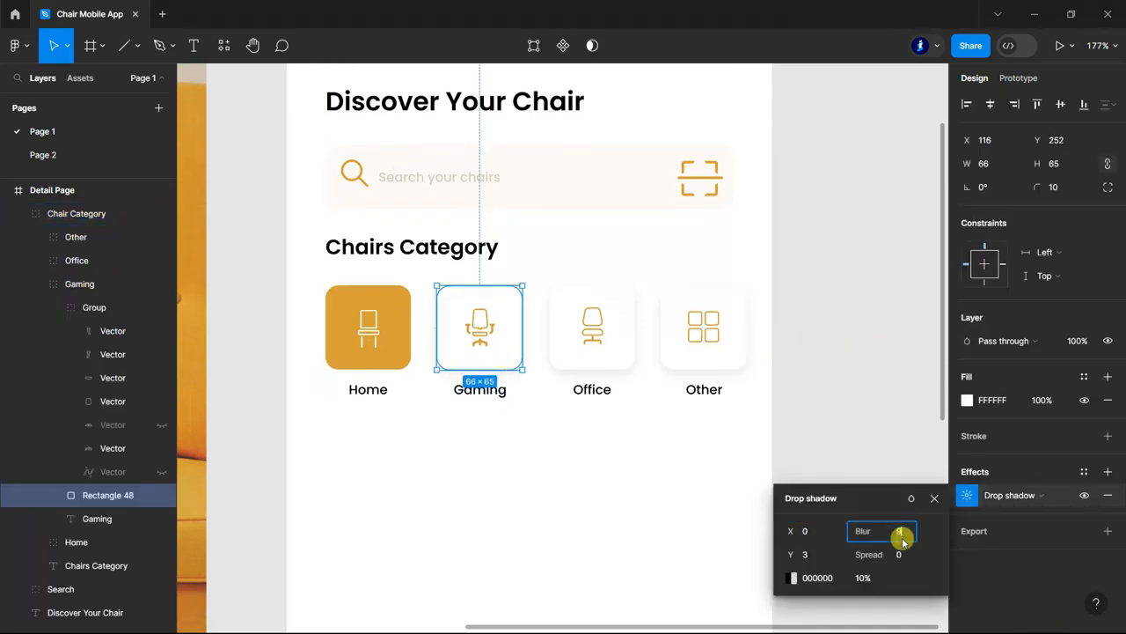
click(874, 407)
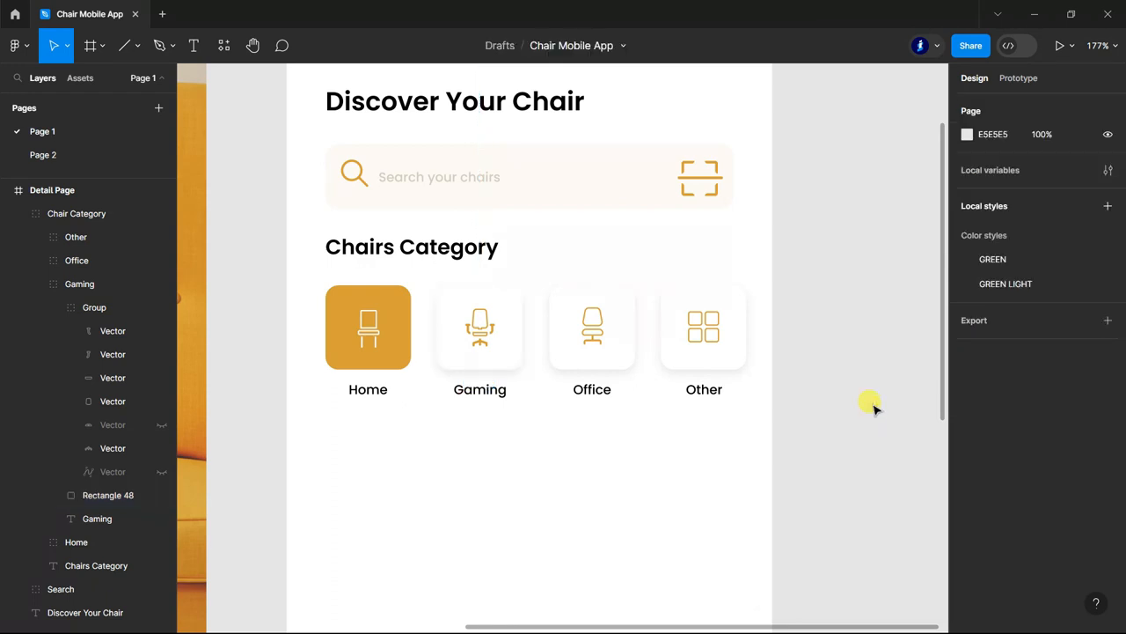
scroll(875, 408, down, 4)
scroll(528, 407, down, 2)
scroll(736, 410, up, 1)
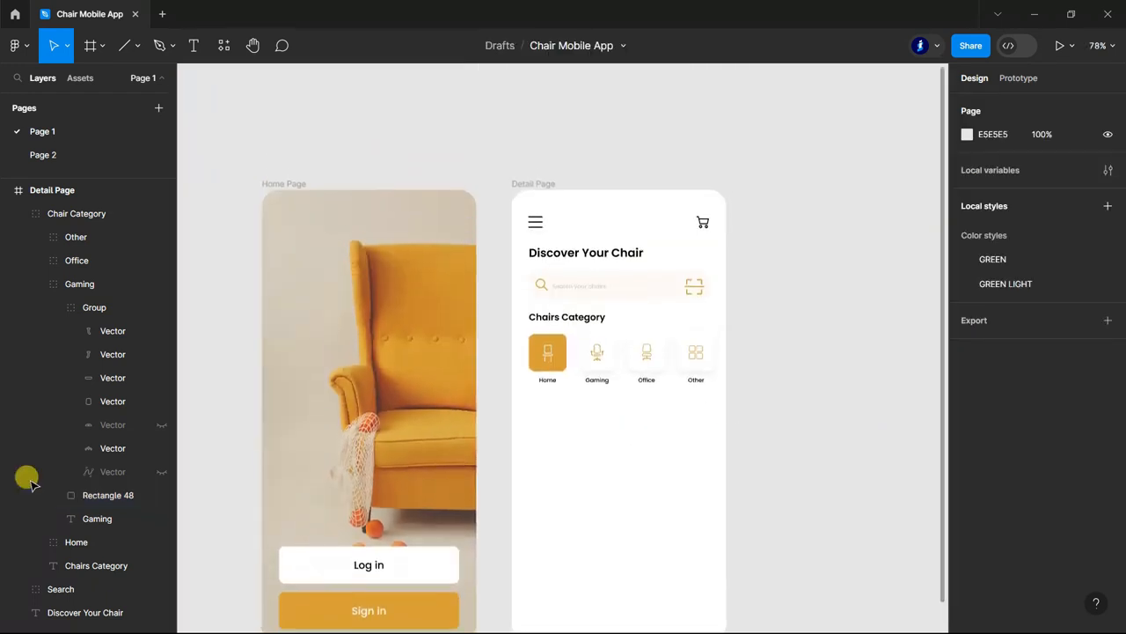
click(37, 283)
click(24, 213)
Add the text "Popular Chairs" below the chair category cards.
scroll(757, 384, down, 1)
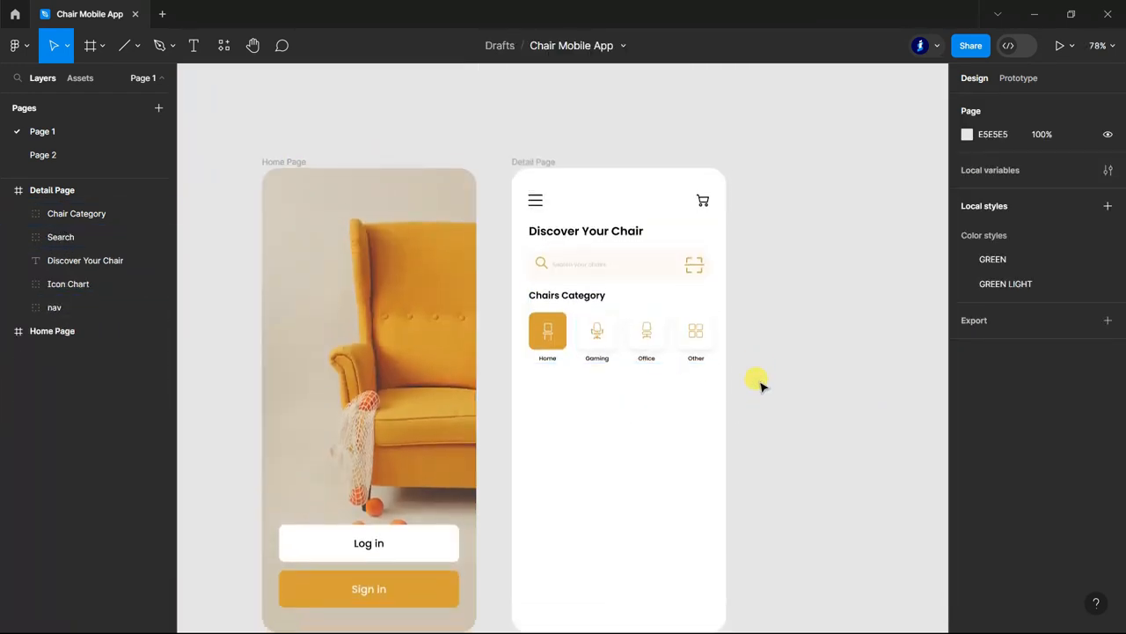
scroll(758, 384, down, 2)
scroll(759, 384, up, 3)
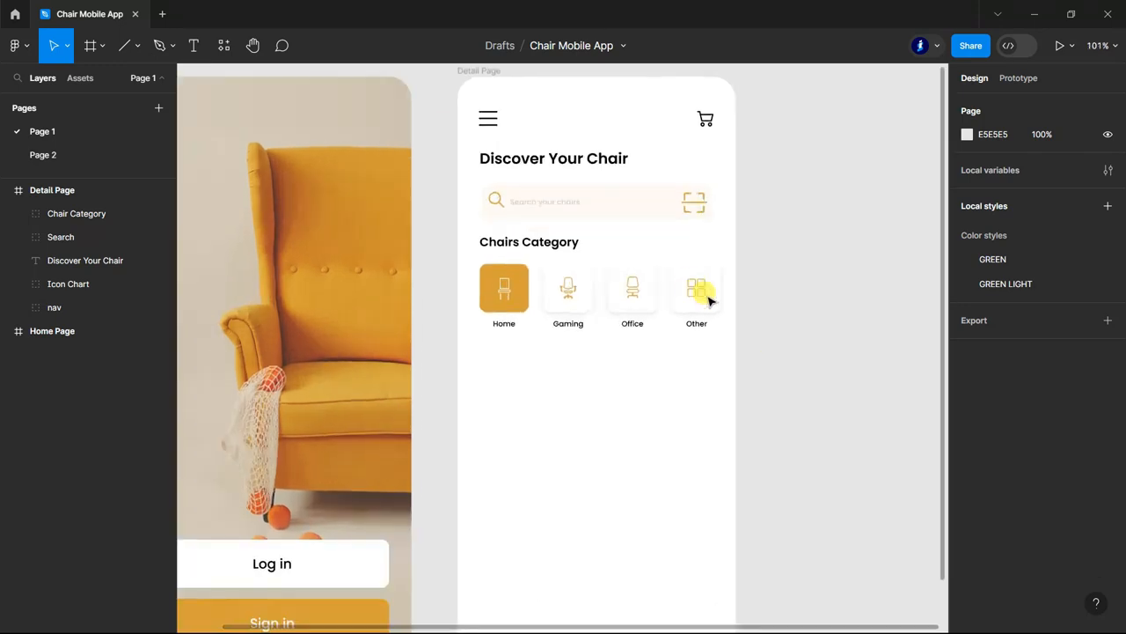
scroll(799, 369, down, 2)
key(t)
click(502, 342)
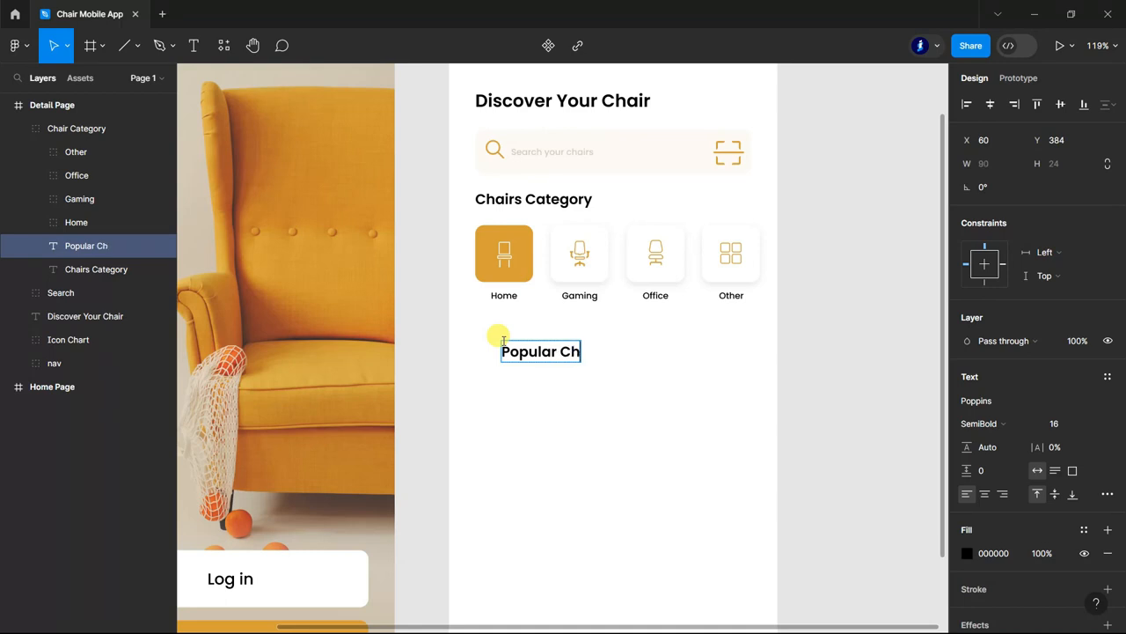
text(Popular Chairs)
key(Escape)
Move the Popular Chairs heading into line with the left edge of the Chairs Category heading, just below the cards.
double_click(556, 356)
key(Escape)
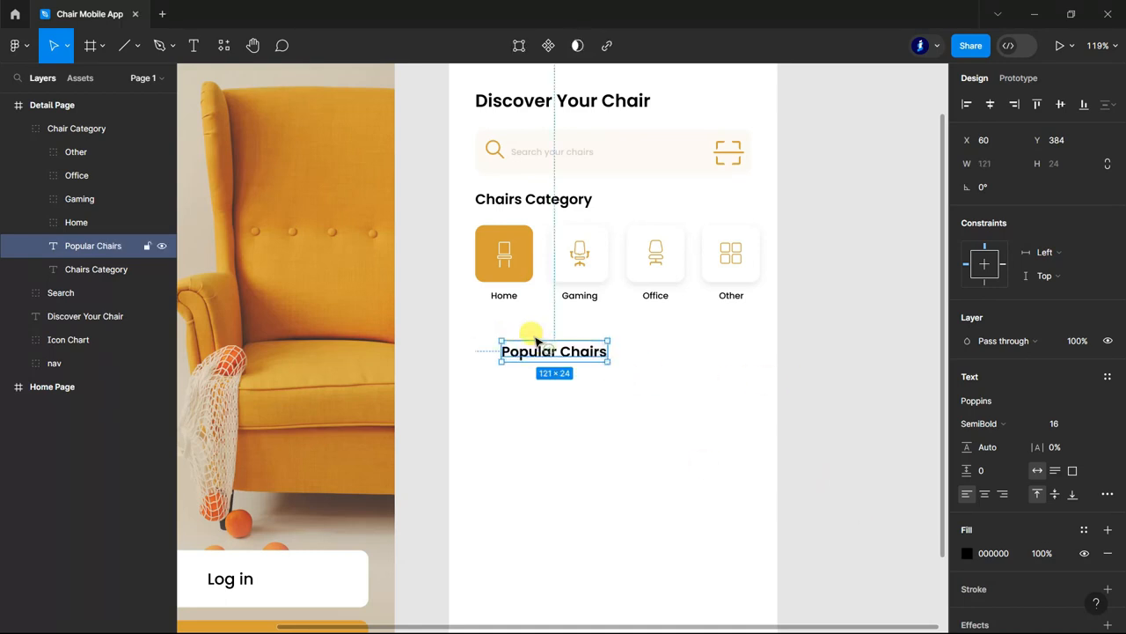
drag(533, 352, 516, 327)
scroll(547, 346, down, 3)
click(800, 444)
scroll(800, 444, up, 2)
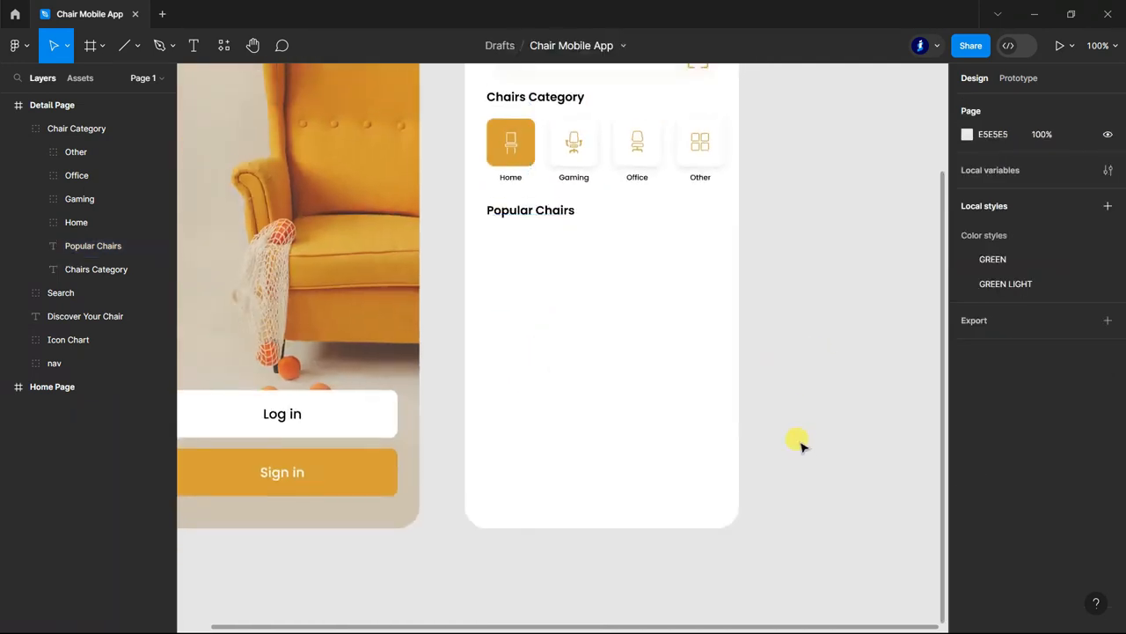
Draw a rectangle about 235 × 345 under the Popular Chairs heading and position it at X 30, Y 413.
scroll(800, 444, down, 1)
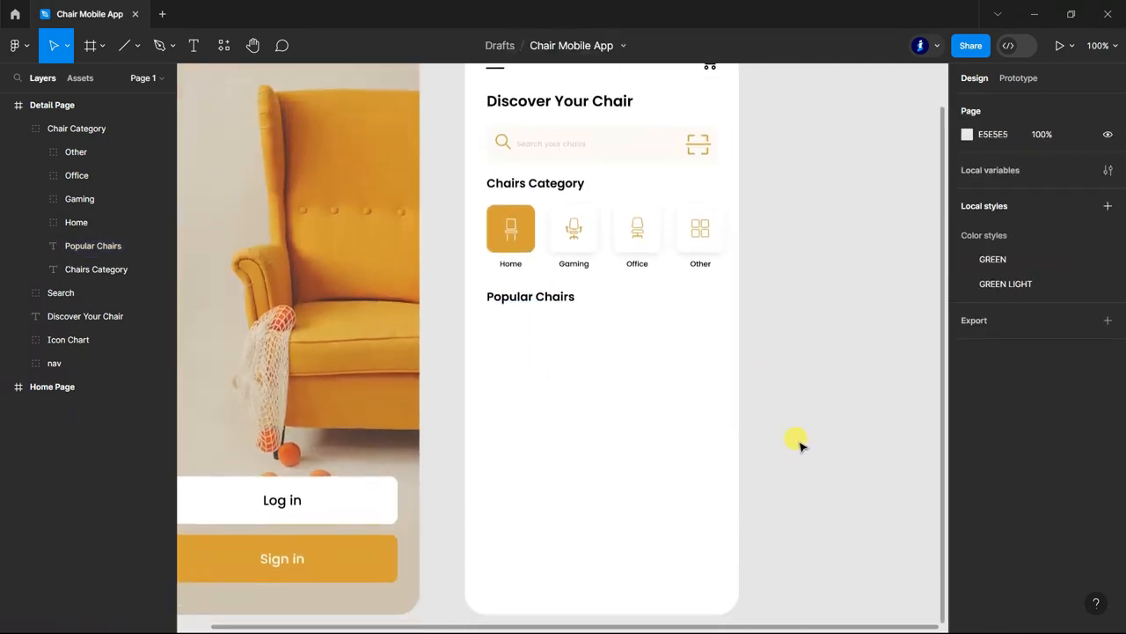
click(138, 50)
click(106, 80)
scroll(616, 329, down, 2)
mouse_move(490, 250)
mouse_down()
mouse_move(571, 422)
mouse_move(662, 502)
mouse_up()
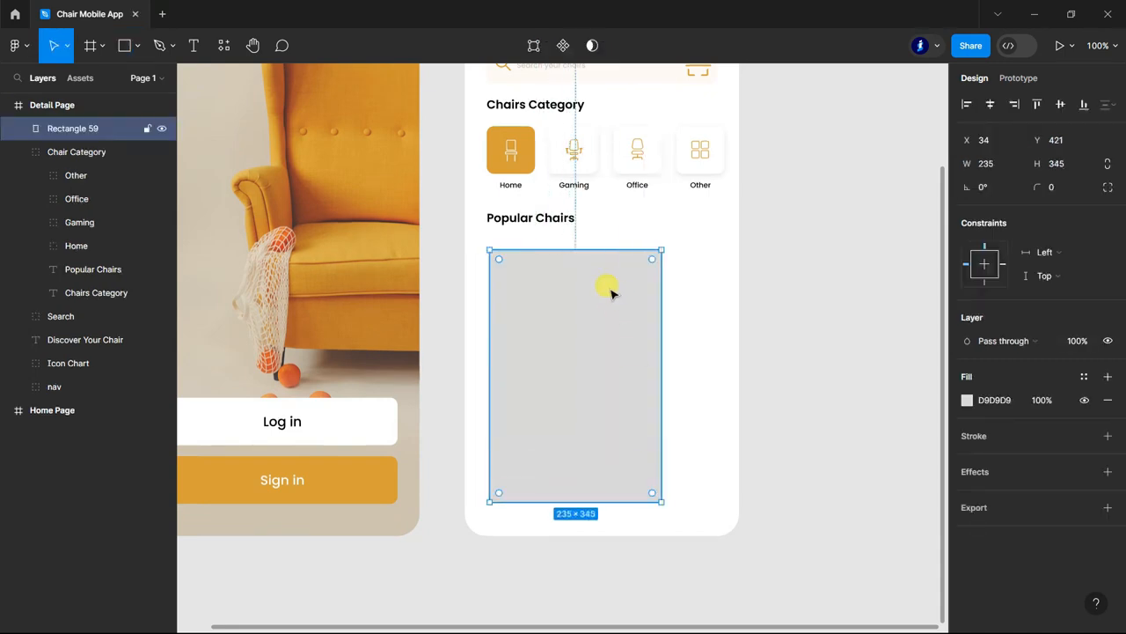
drag(560, 322, 558, 315)
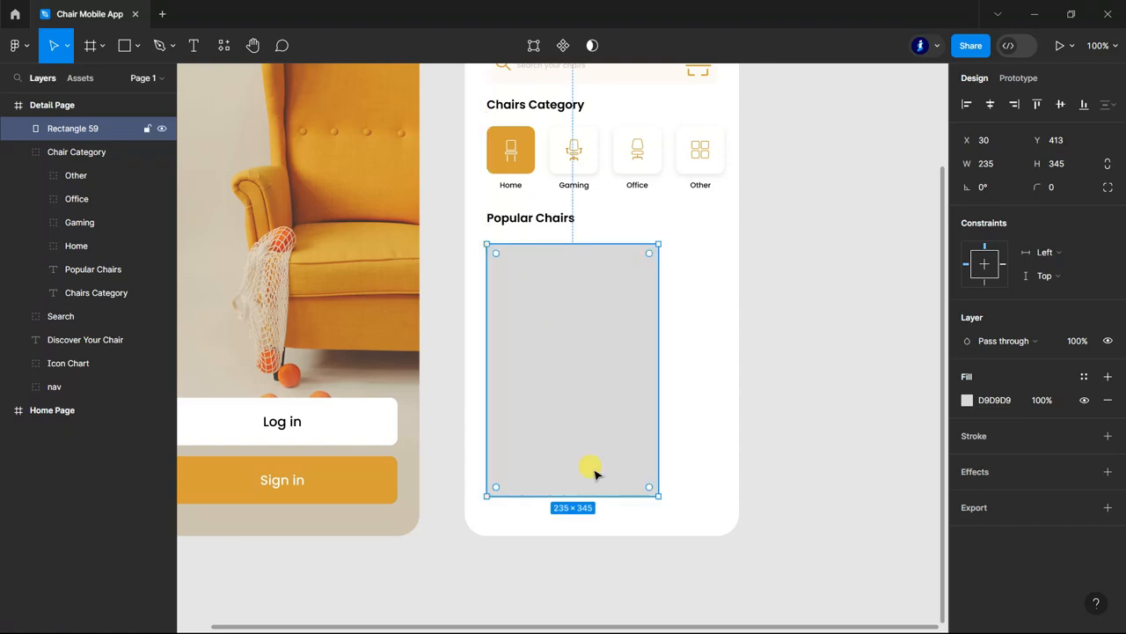
Set the large rectangle's height to 350 and its corner radius to 20.
text(349)
key(Return)
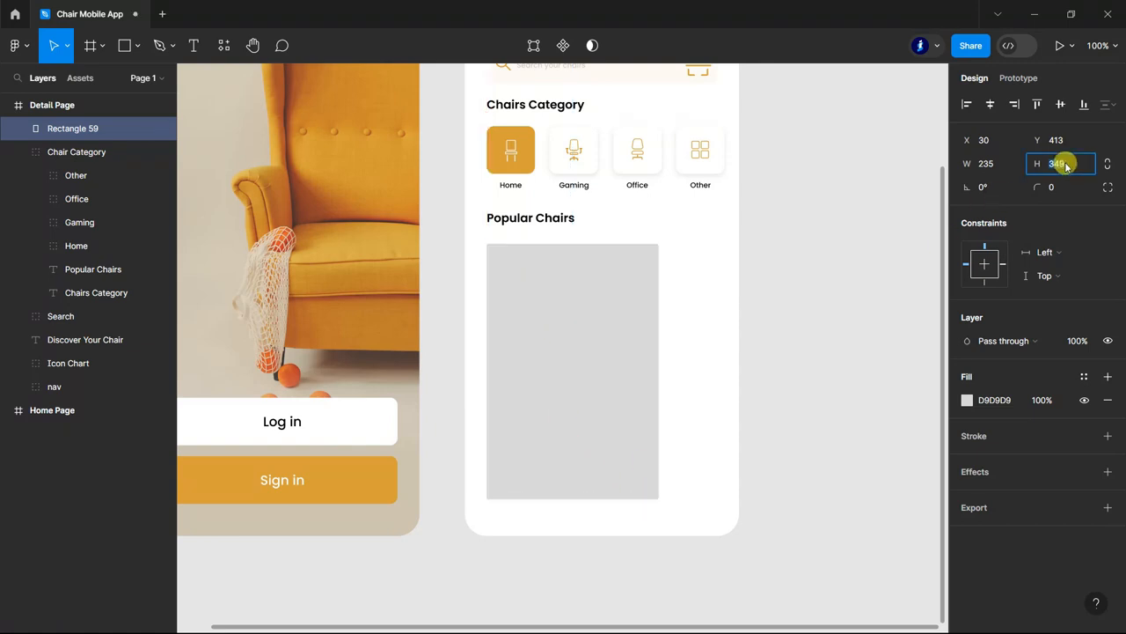
key(Return)
click(850, 332)
click(610, 387)
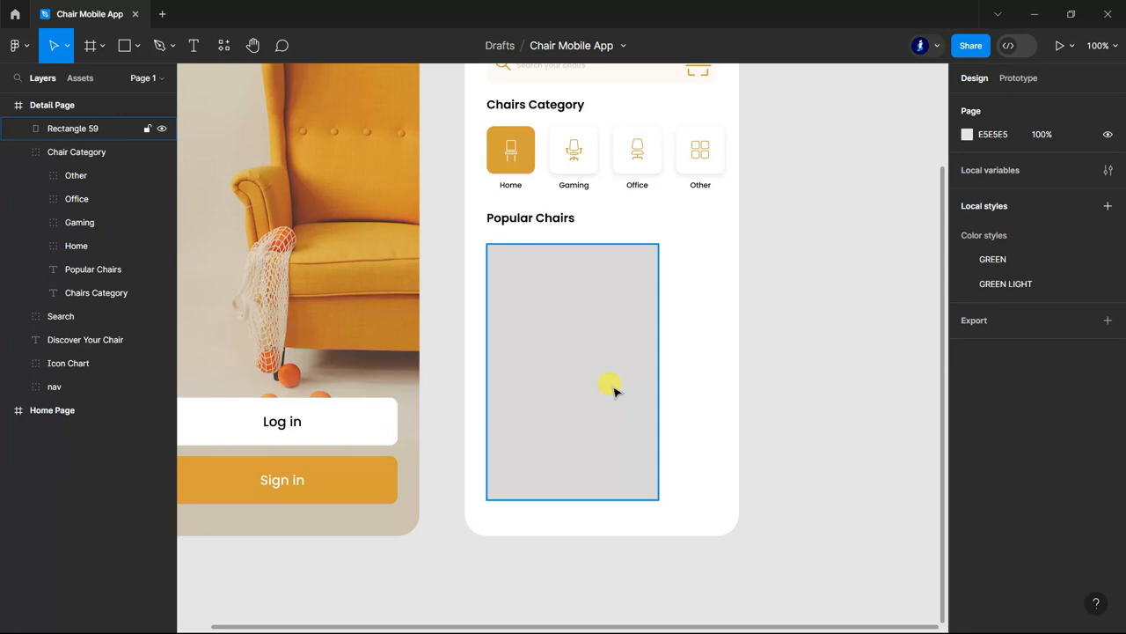
key(Return)
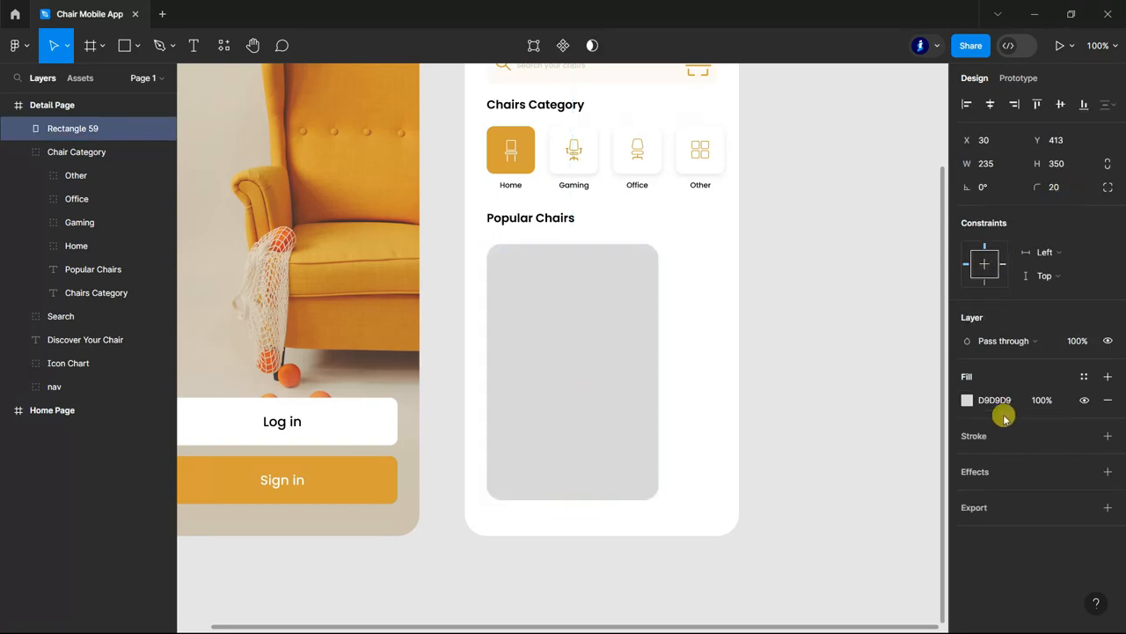
click(968, 400)
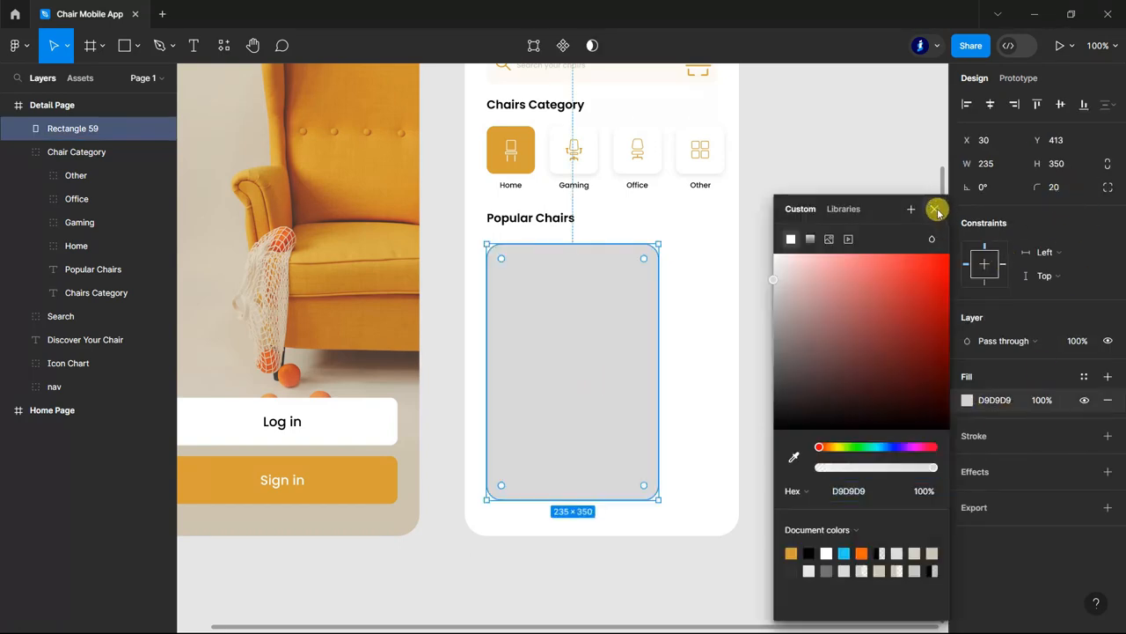
click(934, 208)
click(850, 364)
Draw a rectangle near the chair photo's upper-left corner at X 53, Y 428 and size it to 120 × 30.
scroll(850, 365, down, 1)
drag(371, 204, 599, 255)
click(1064, 166)
text(30)
click(994, 168)
text(12)
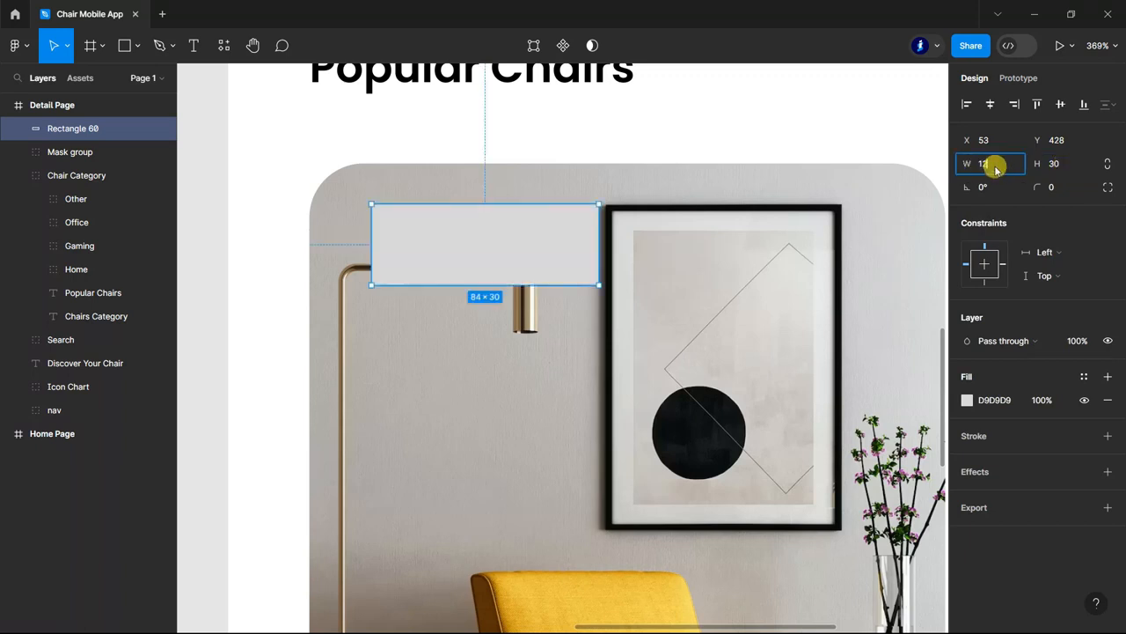
text(0)
key(Return)
scroll(566, 251, down, 10)
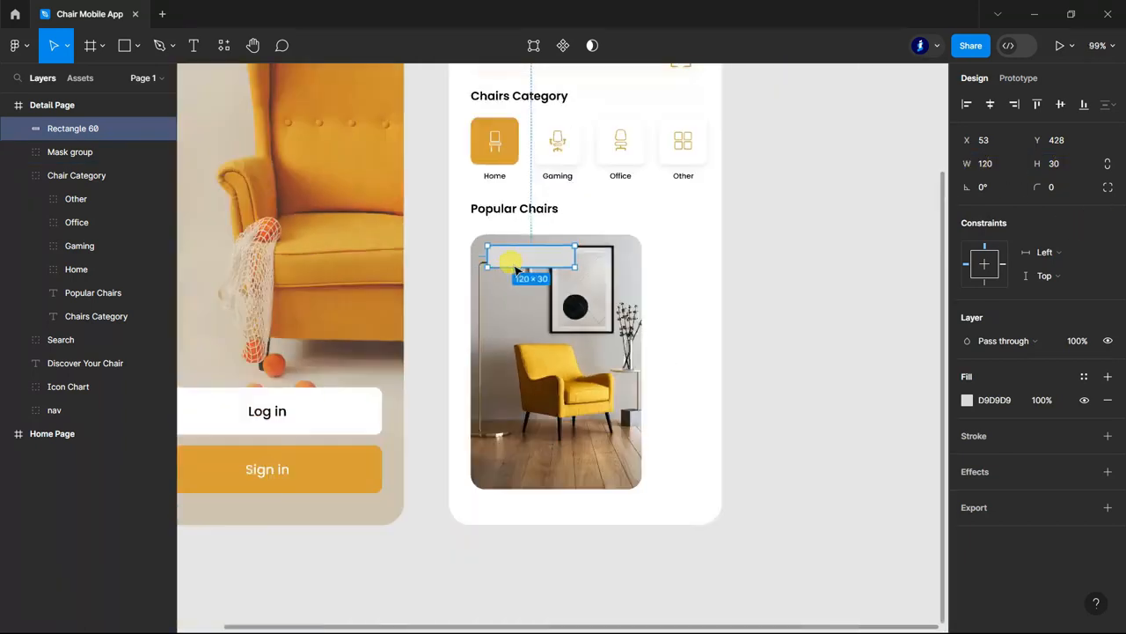
Widen the chair photo's mask rectangle to about 253 by extending its right edge.
click(18, 151)
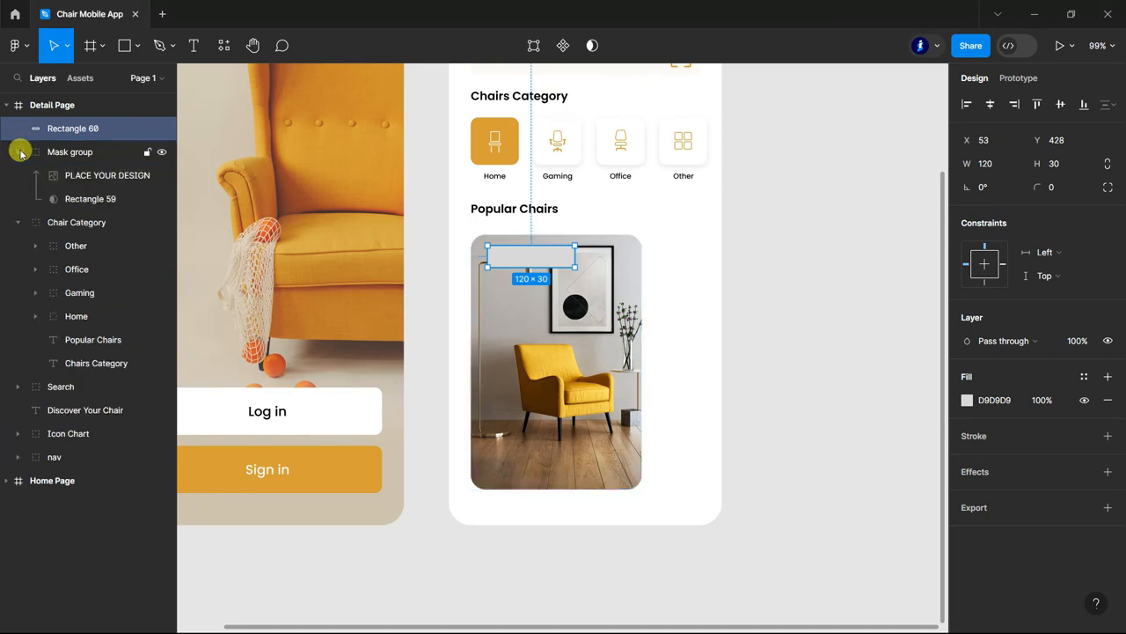
click(72, 200)
drag(643, 369, 656, 370)
click(834, 354)
scroll(548, 397, up, 3)
scroll(553, 382, up, 5)
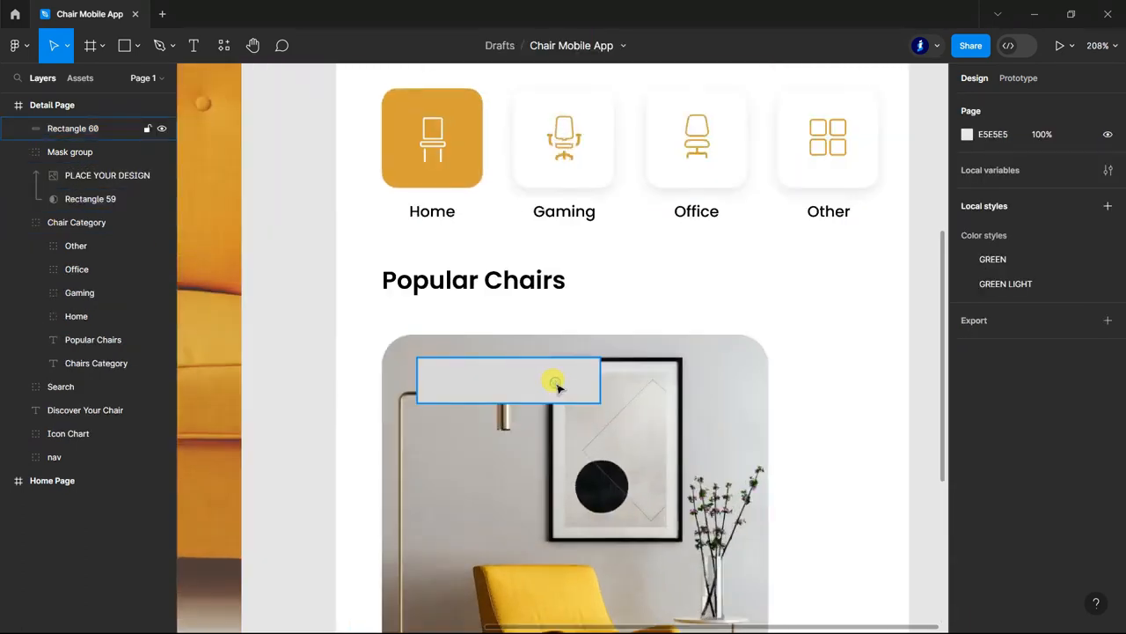
Give the small rectangle on the photo a FFFFFF fill, a corner radius of 21 and 80% layer opacity.
click(553, 382)
text(ffffff)
key(Return)
click(1061, 188)
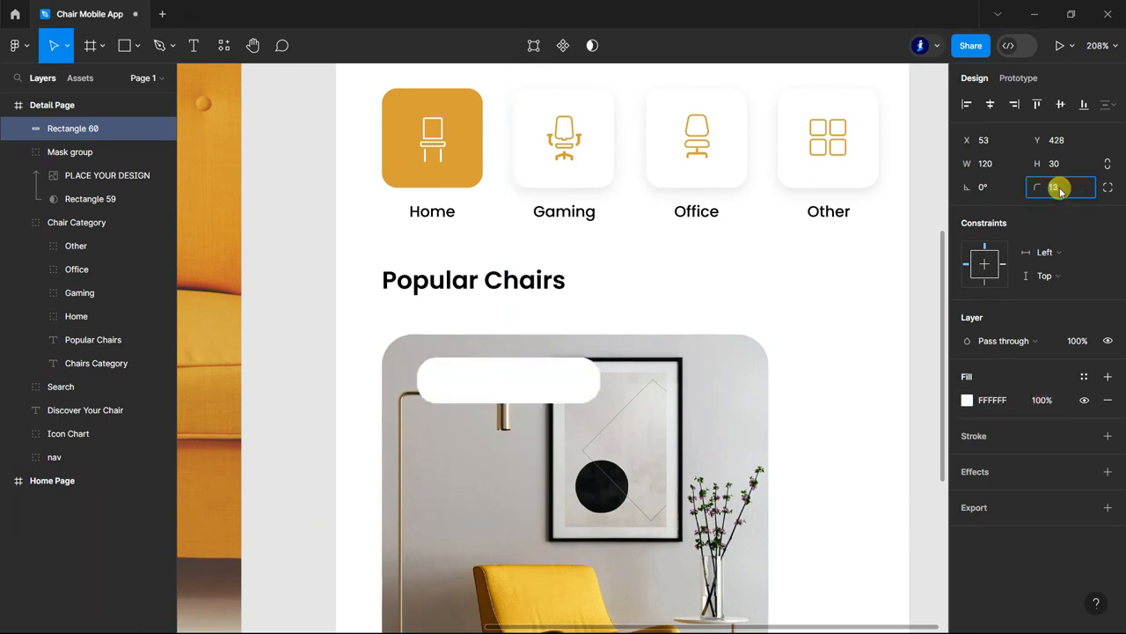
click(1080, 352)
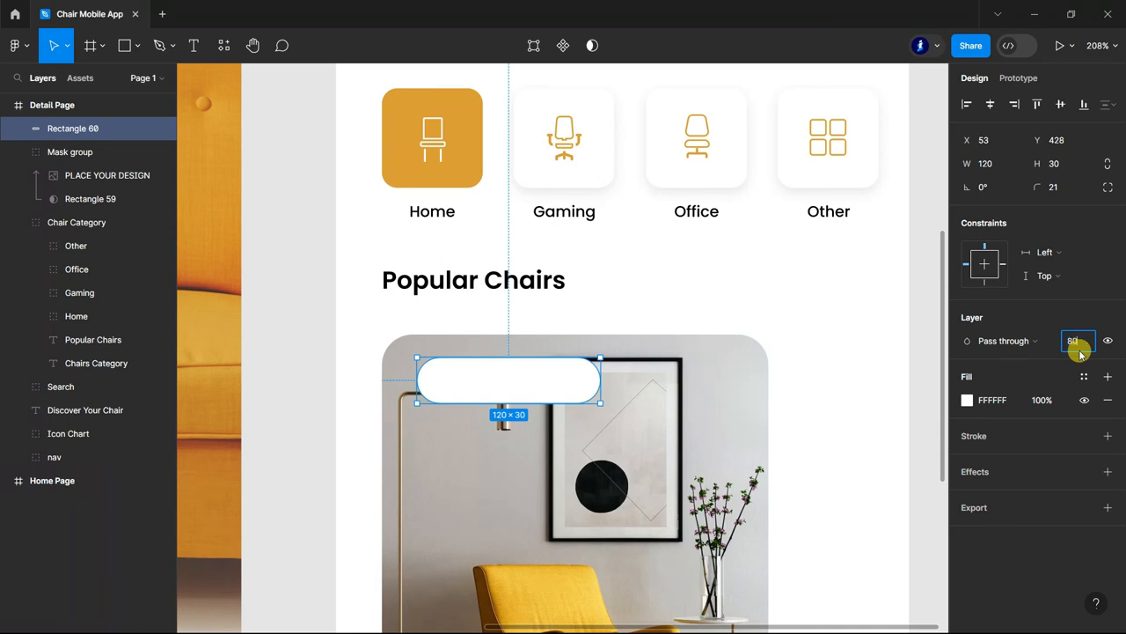
key(Return)
Draw a 10 × 10 circle at the left end of the white pill, vertically centred, and fill it with orange D79F38.
click(136, 46)
click(96, 137)
scroll(435, 374, up, 5)
mouse_move(420, 364)
mouse_down()
mouse_move(455, 402)
mouse_move(442, 380)
mouse_up()
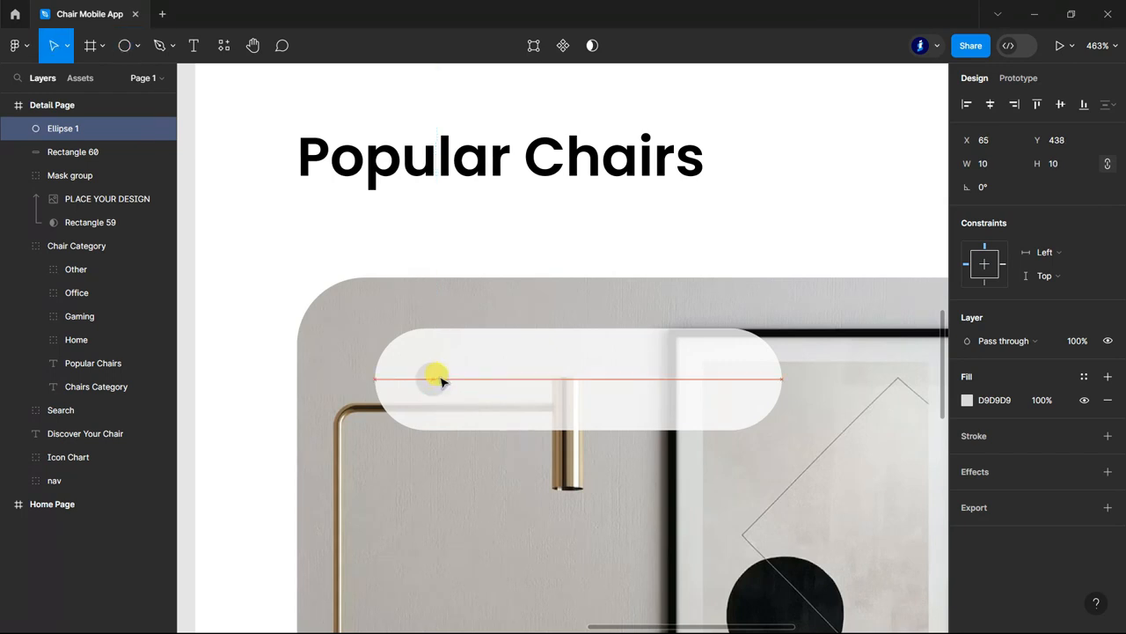
click(967, 400)
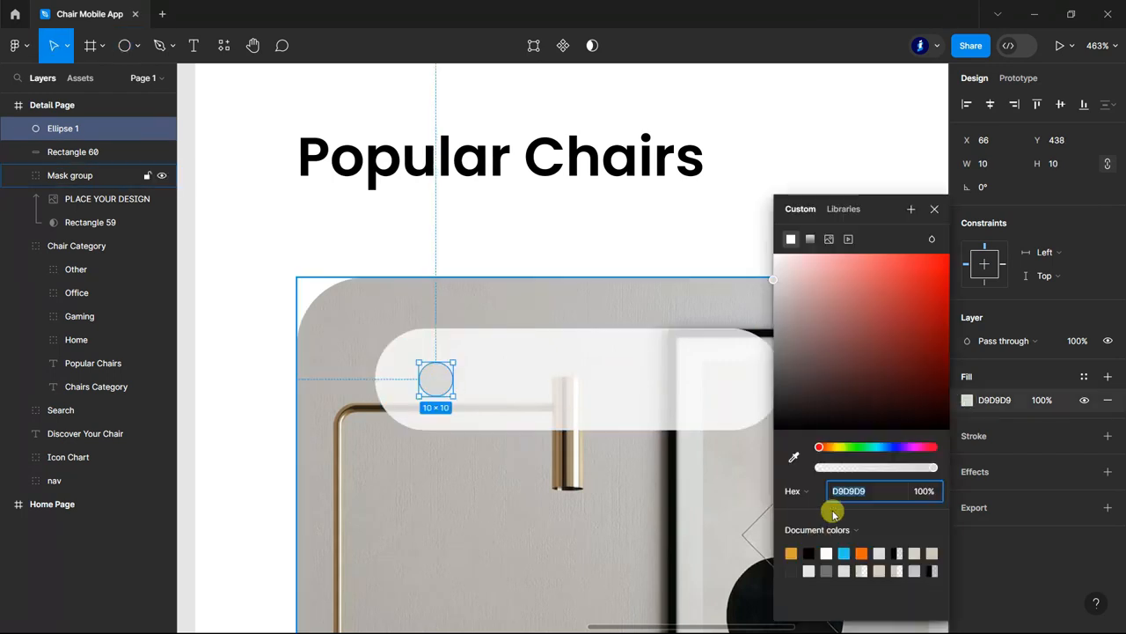
click(791, 552)
click(936, 211)
scroll(515, 234, down, 5)
click(271, 334)
Add the text "Home Chair" beside the orange dot in Poppins Medium, size 14.
scroll(576, 370, up, 2)
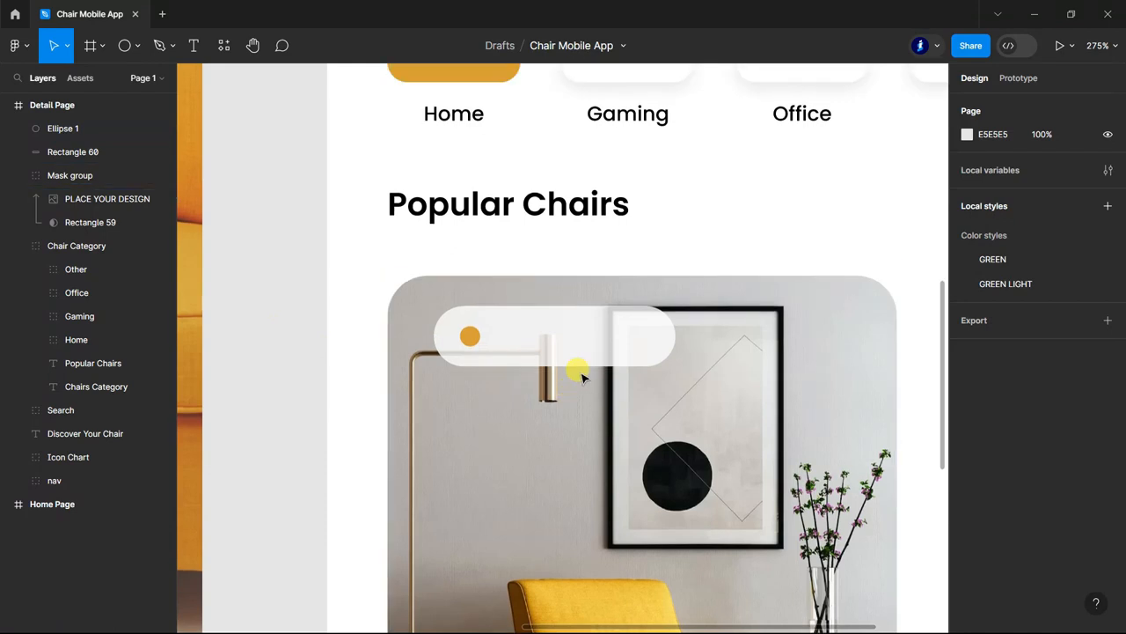
key(t)
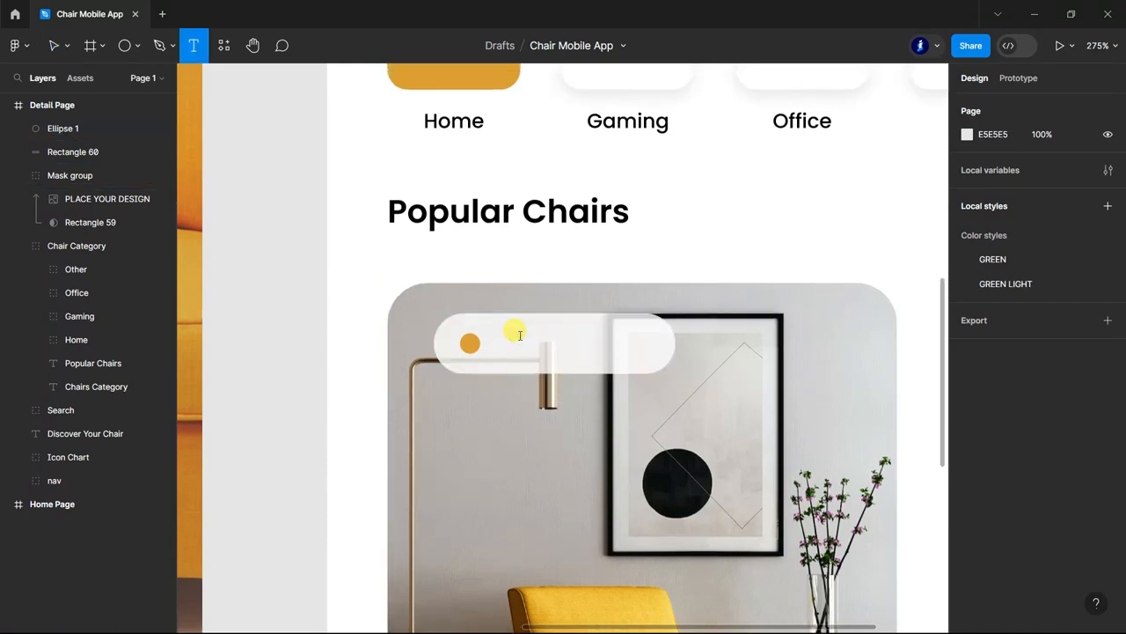
click(518, 335)
text(H)
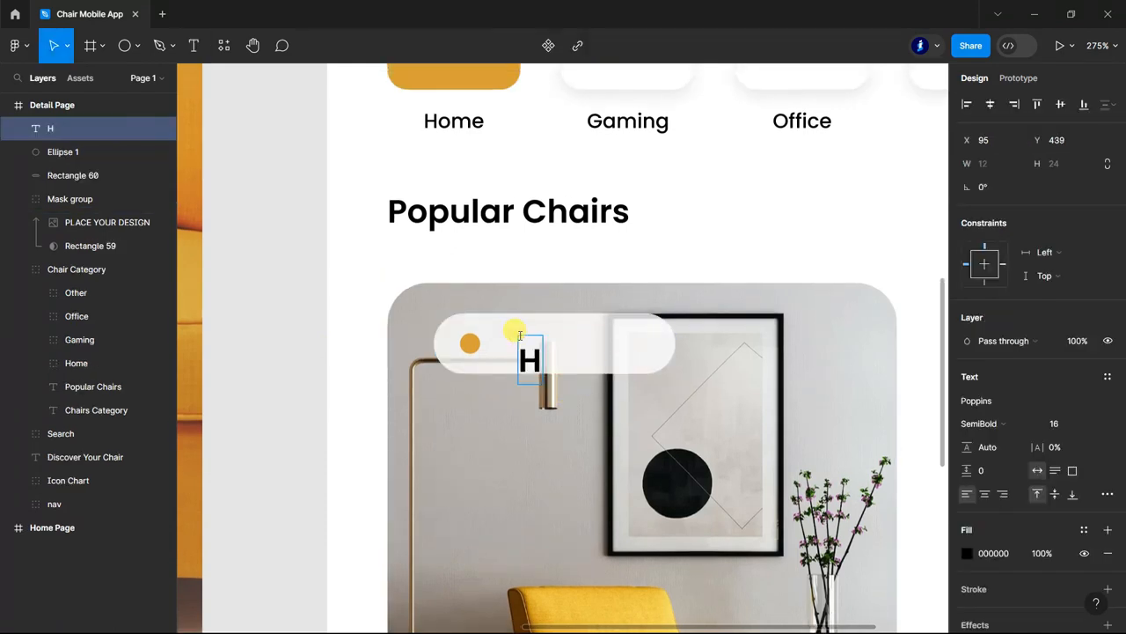
text(ome Chair)
key(ctrl+a)
scroll(533, 348, down, 5)
click(1084, 423)
click(1071, 418)
click(981, 424)
click(1014, 368)
click(460, 383)
Widen the white pill to about 133 so it encloses the Home Chair label.
scroll(590, 381, up, 2)
drag(660, 382, 713, 363)
click(545, 353)
scroll(396, 384, down, 3)
scroll(669, 327, down, 2)
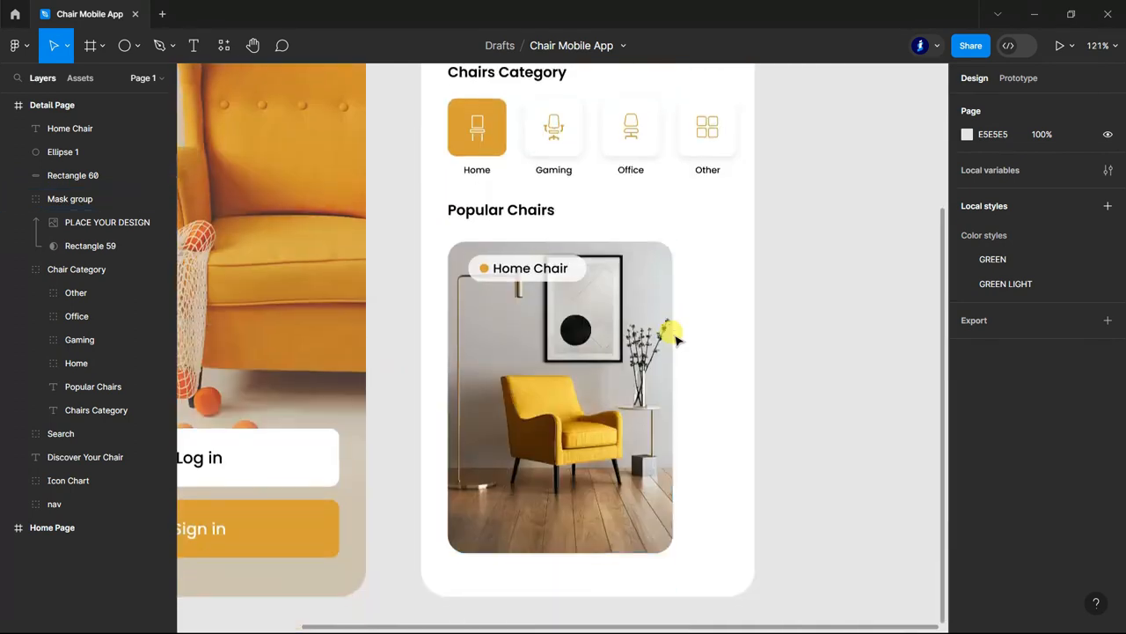
Group the Home Chair label, dot and pill, and move the group closer to the photo's corner at X 43, Y 426.
shift+click(63, 152)
shift+click(63, 128)
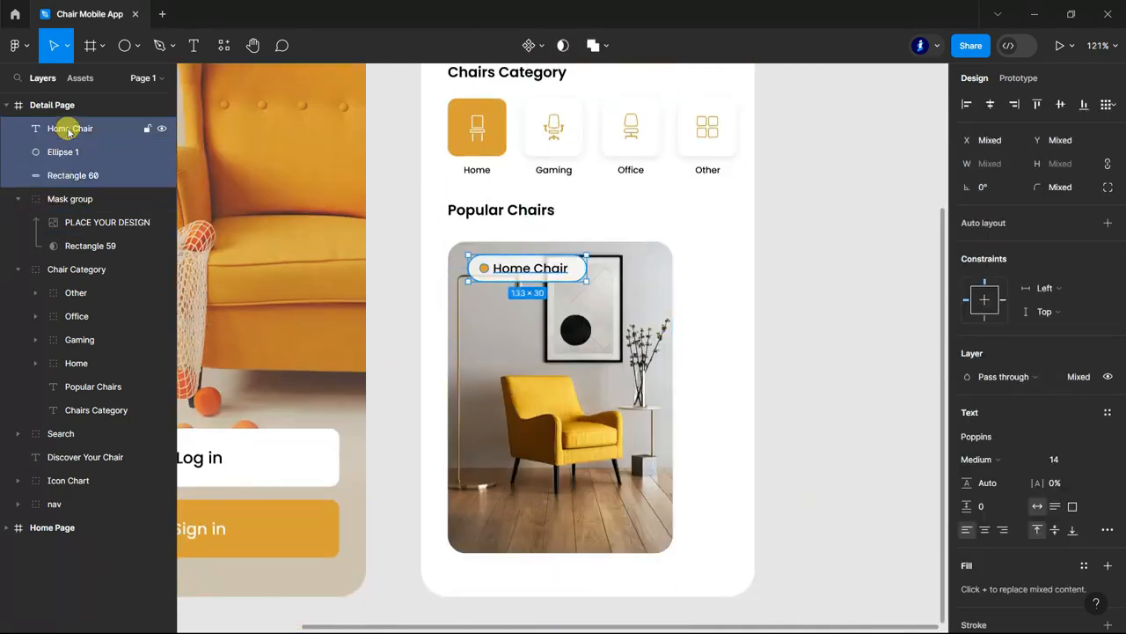
key(ctrl+g)
drag(517, 271, 509, 270)
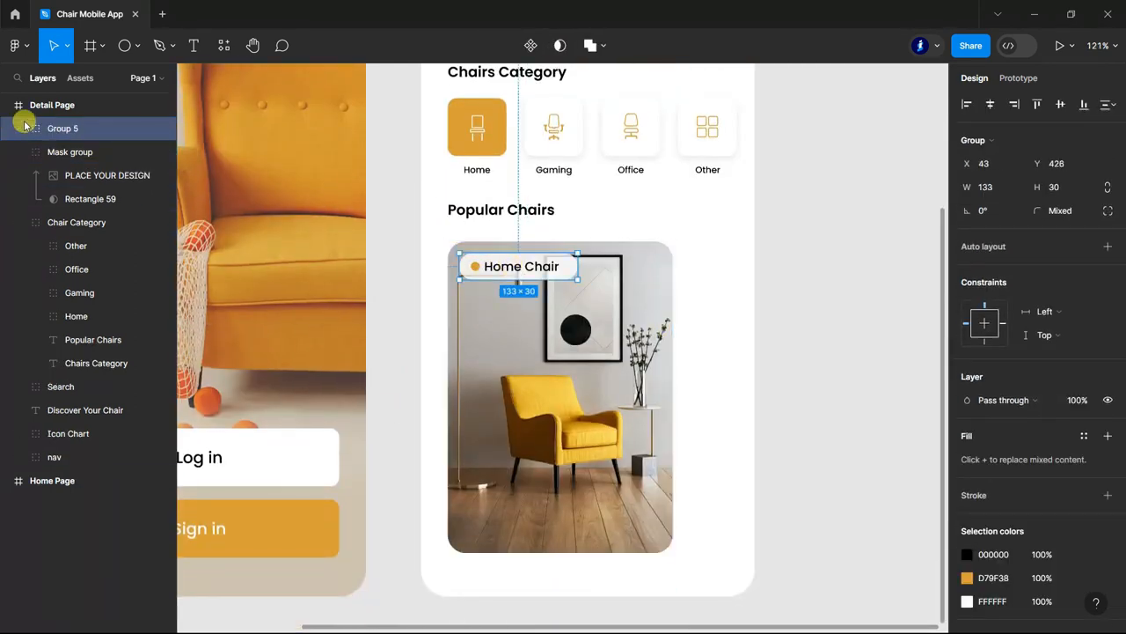
double_click(66, 128)
click(815, 265)
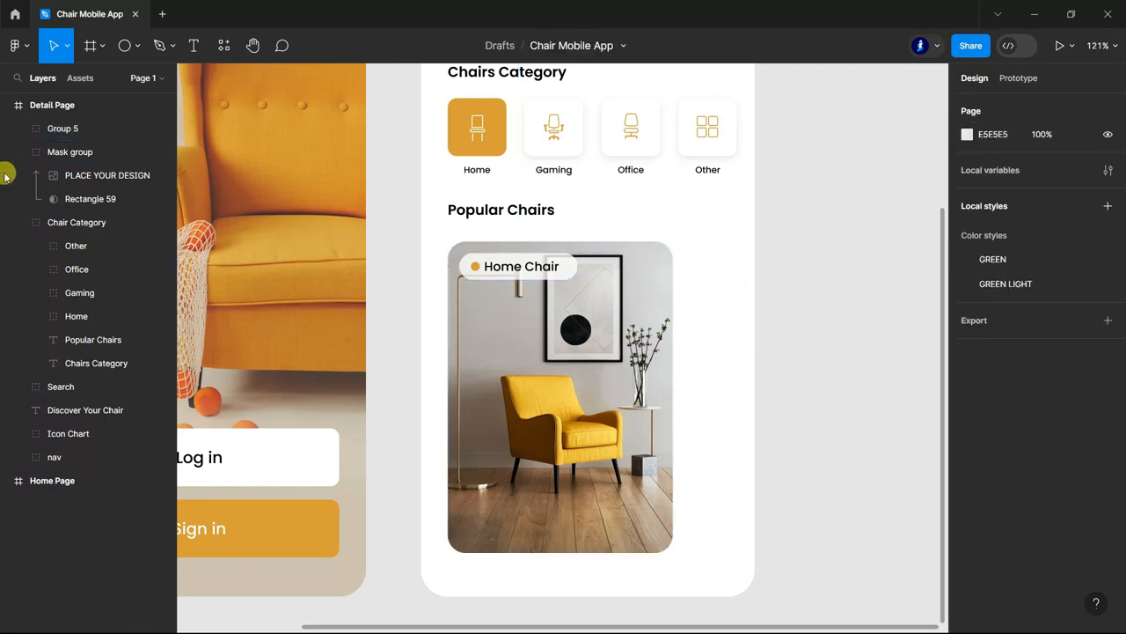
Draw a rectangle about 228 × 83 across the lower part of the chair photo and round its corners with radius 11.
click(19, 152)
click(136, 45)
click(114, 82)
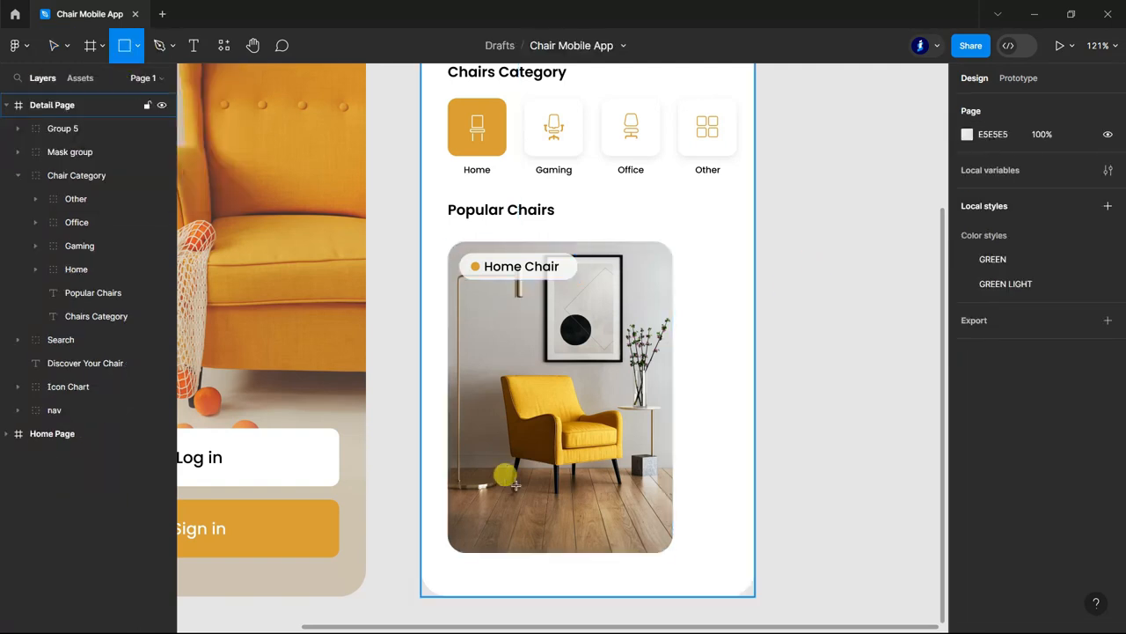
scroll(459, 449, down, 1)
drag(456, 442, 660, 508)
drag(591, 509, 590, 516)
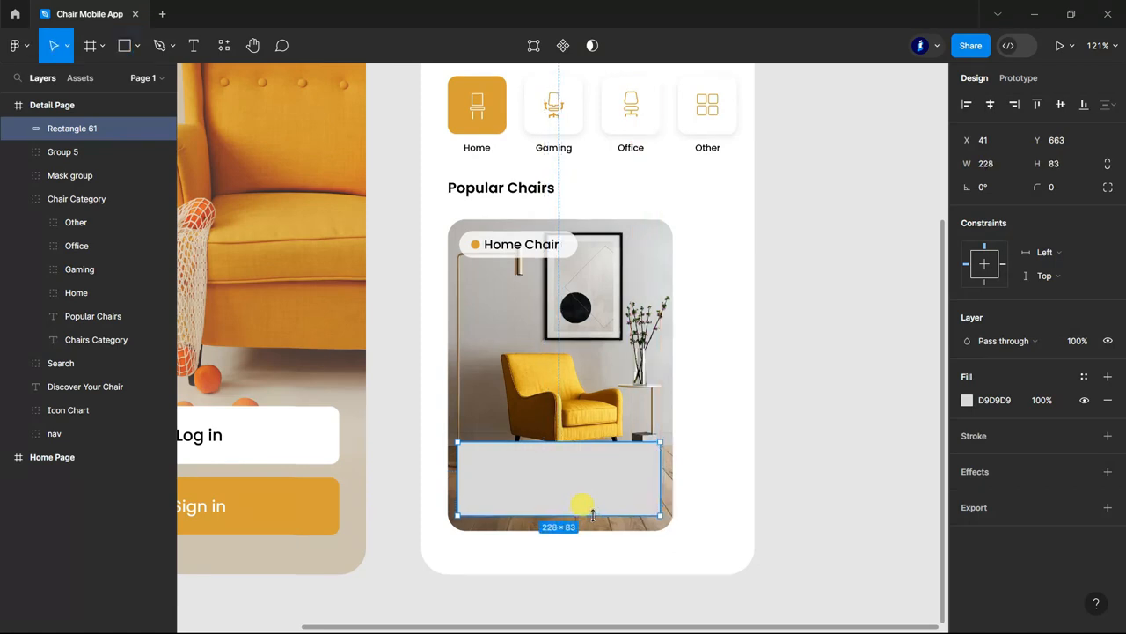
text(2)
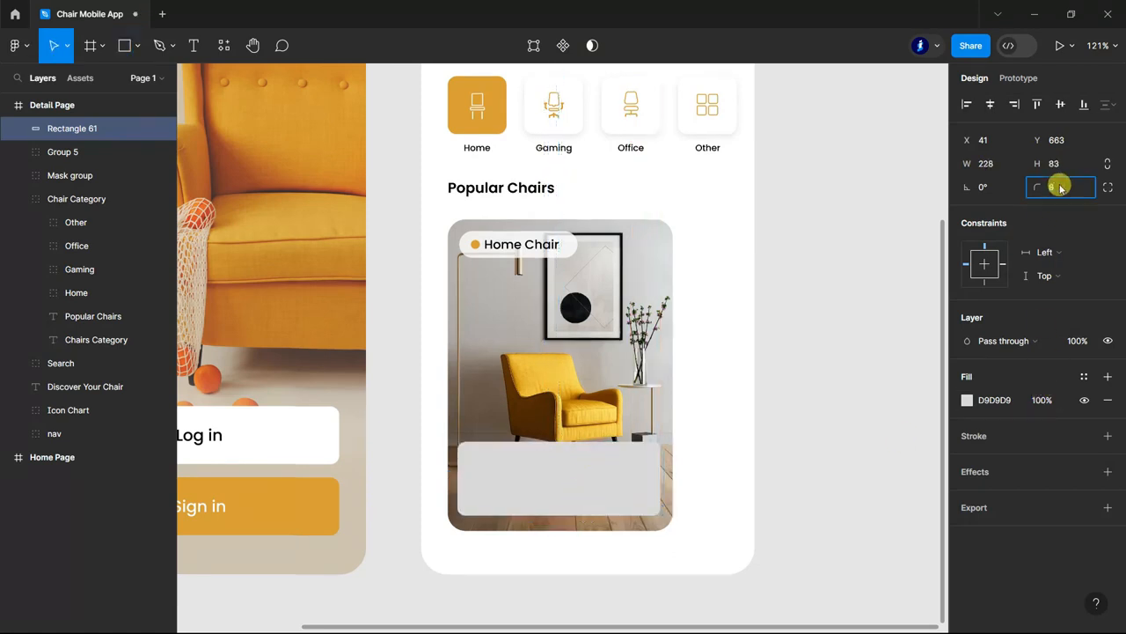
key(Return)
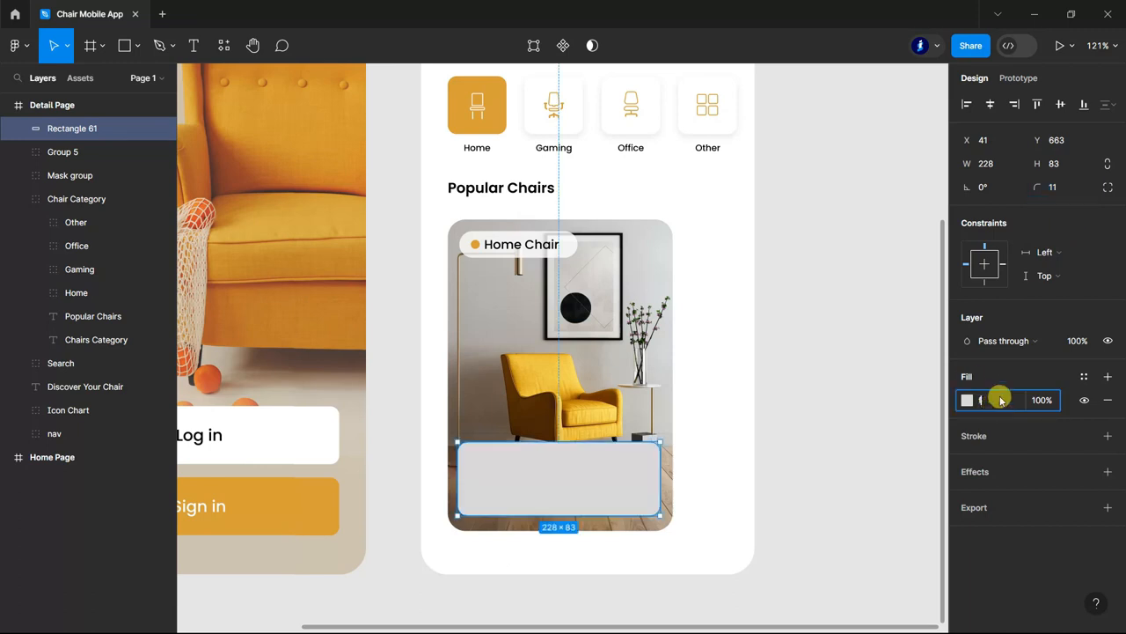
Give the lower panel a FFFFFF fill and 80% layer opacity, and extend its top edge to a height of 87.
text(ffffff)
click(1078, 343)
text(80)
key(Return)
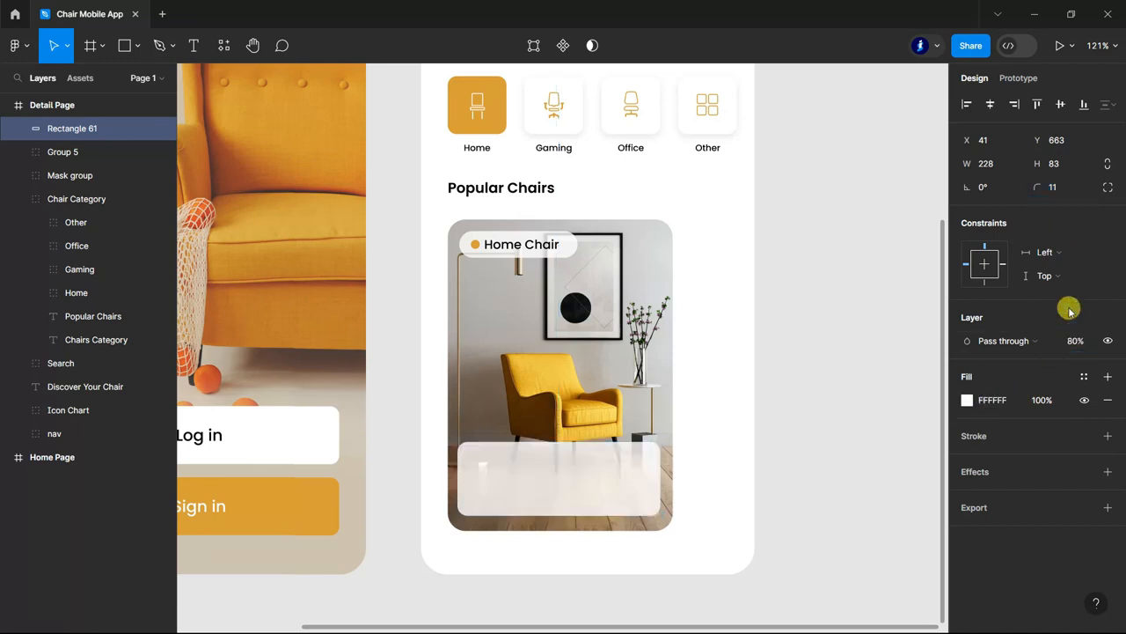
ctrl+scroll(573, 432, up, 5)
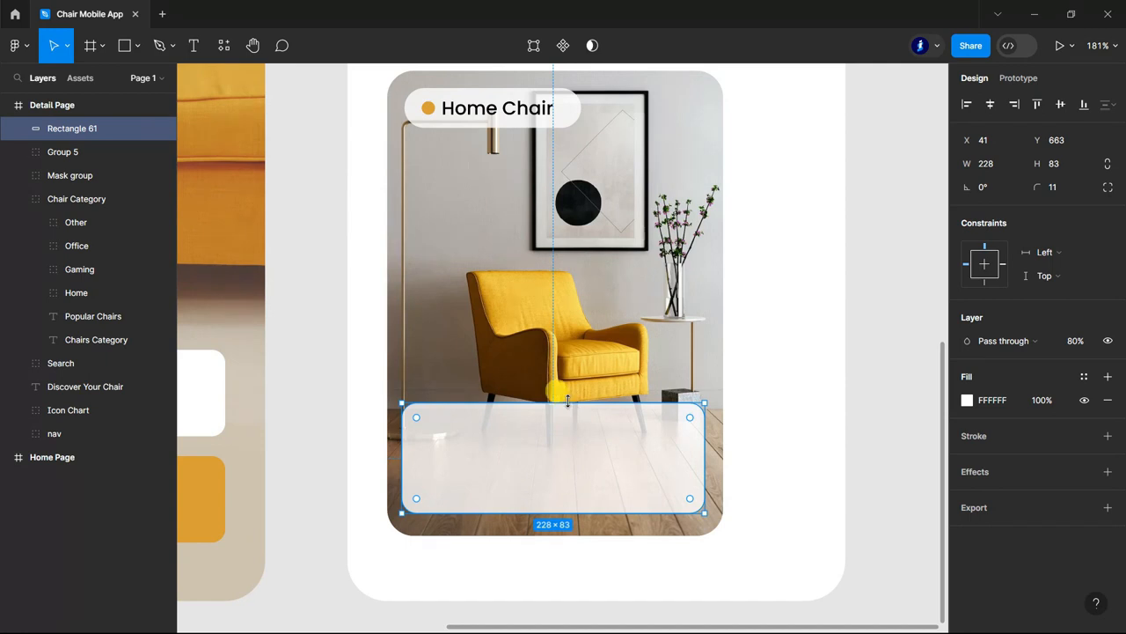
drag(561, 403, 561, 397)
Add the text "Yellow Sofa Chair" in the lower panel and position it at X 56, Y 678.
click(192, 45)
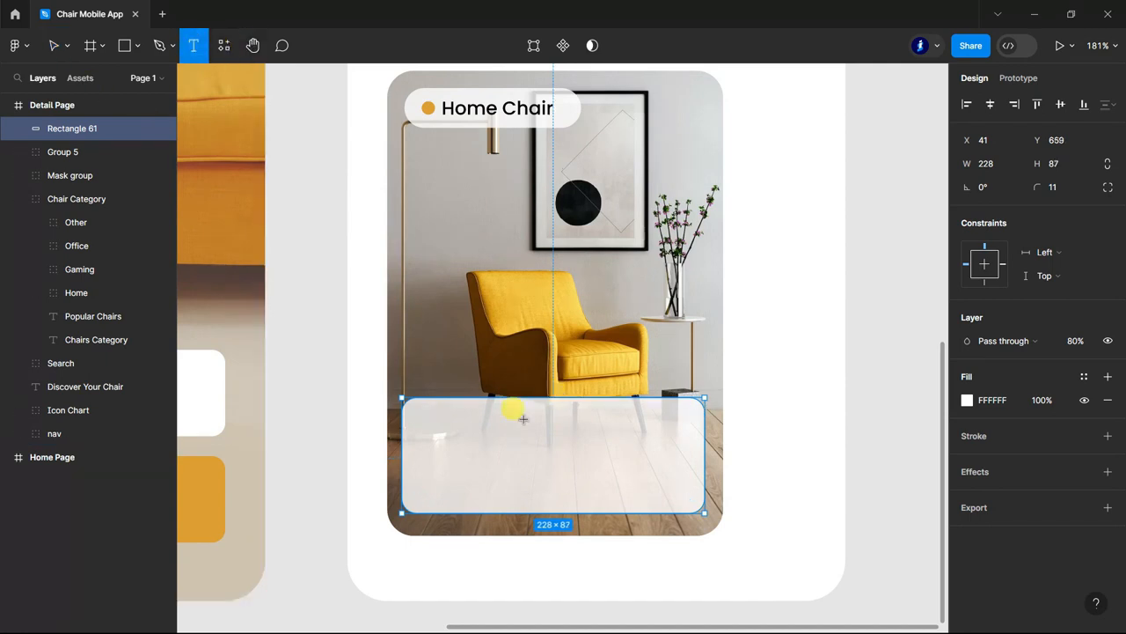
ctrl+scroll(580, 455, up, 5)
click(347, 407)
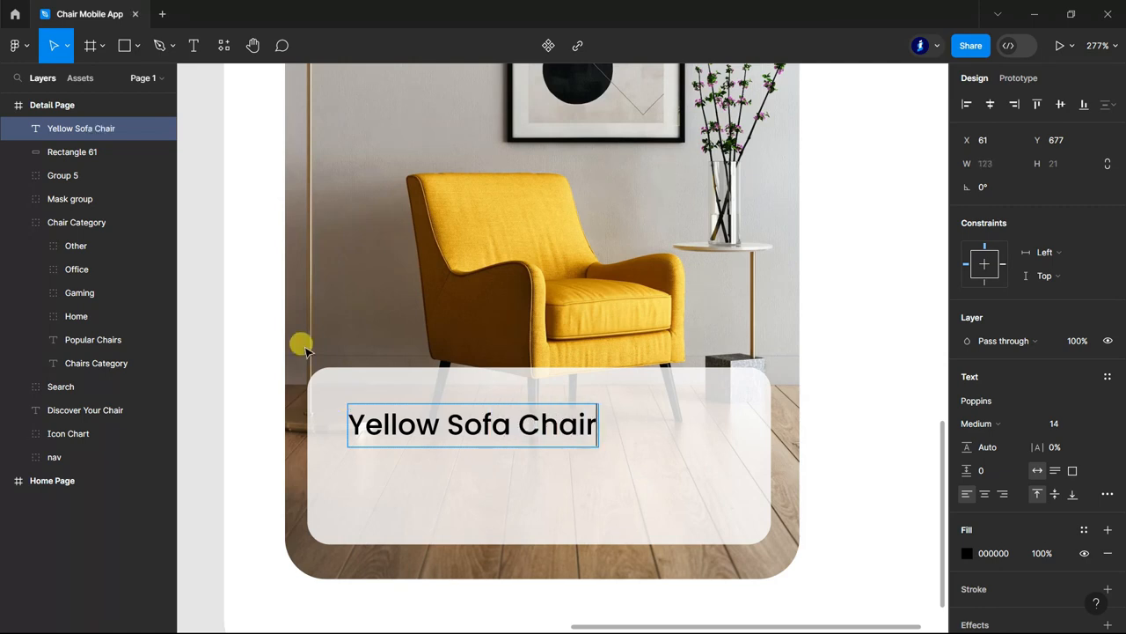
scroll(303, 347, down, 3)
scroll(440, 415, down, 1)
click(294, 379)
scroll(365, 395, up, 2)
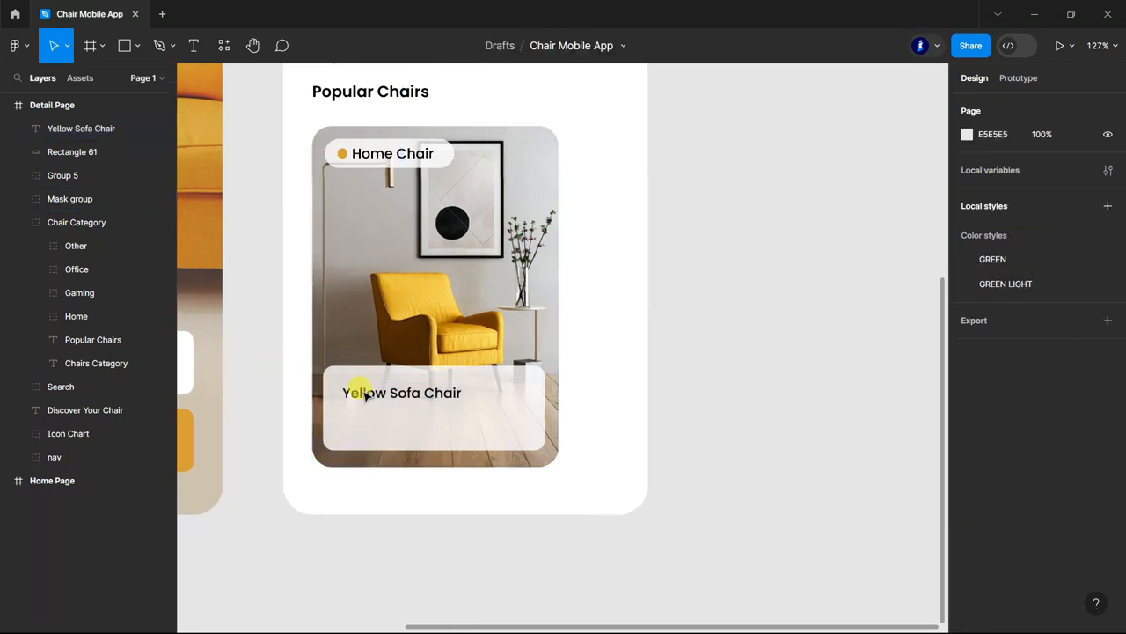
click(403, 396)
mouse_move(408, 397)
mouse_down()
mouse_move(398, 398)
mouse_move(408, 398)
mouse_up()
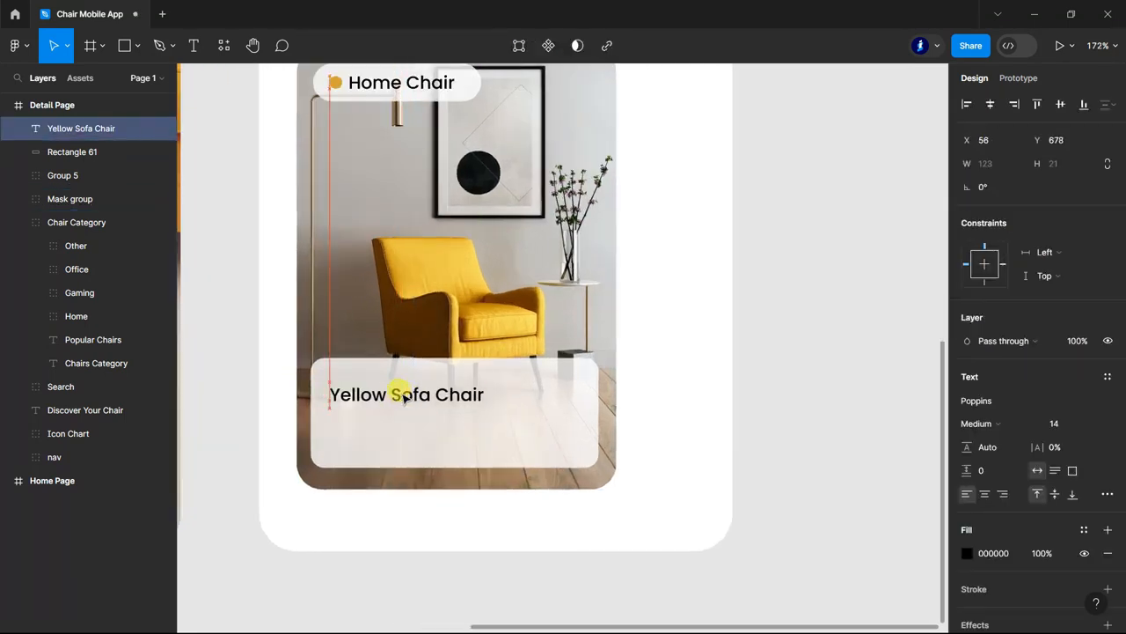
Add the price text "$22.00" and place it directly under Yellow Sofa Chair at X 56, Y 699.
click(194, 45)
scroll(360, 416, up, 2)
click(338, 420)
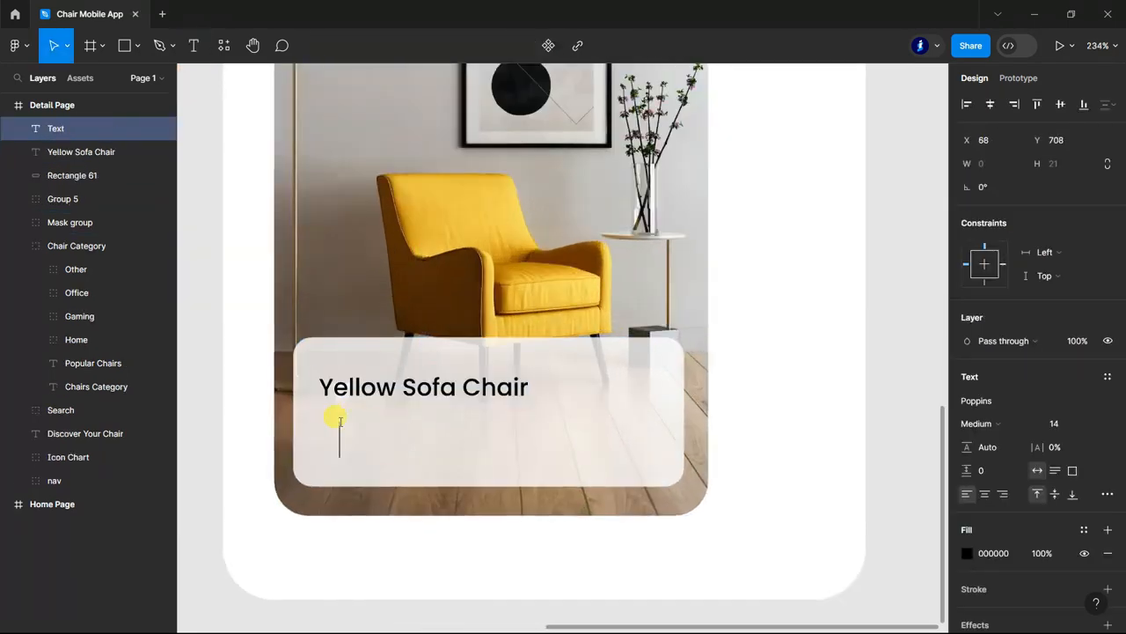
text($22.00)
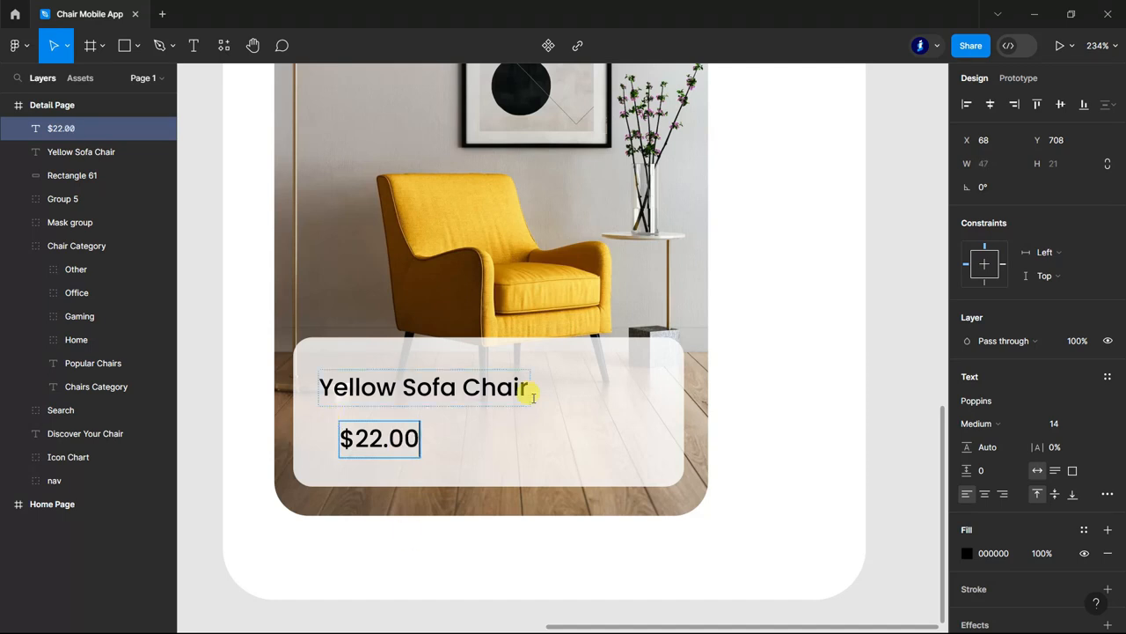
scroll(440, 506, down, 4)
drag(372, 279, 351, 262)
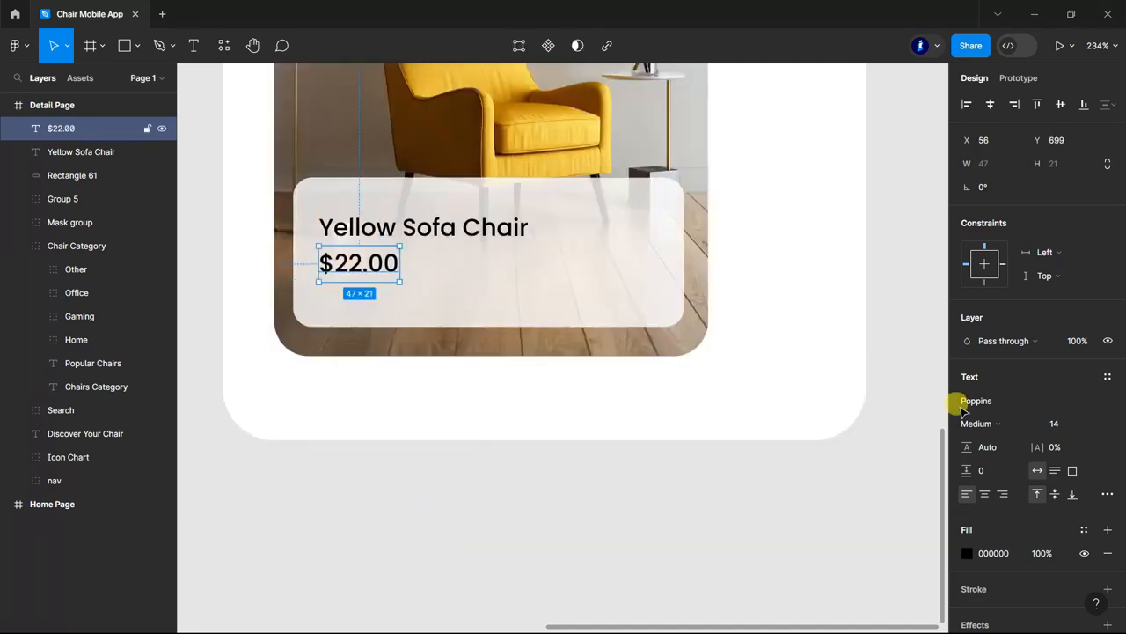
Increase the font size of the $22.00 price and give it a bolder weight.
click(1091, 423)
click(1071, 496)
click(1012, 423)
click(1003, 388)
click(476, 501)
scroll(551, 506, down, 3)
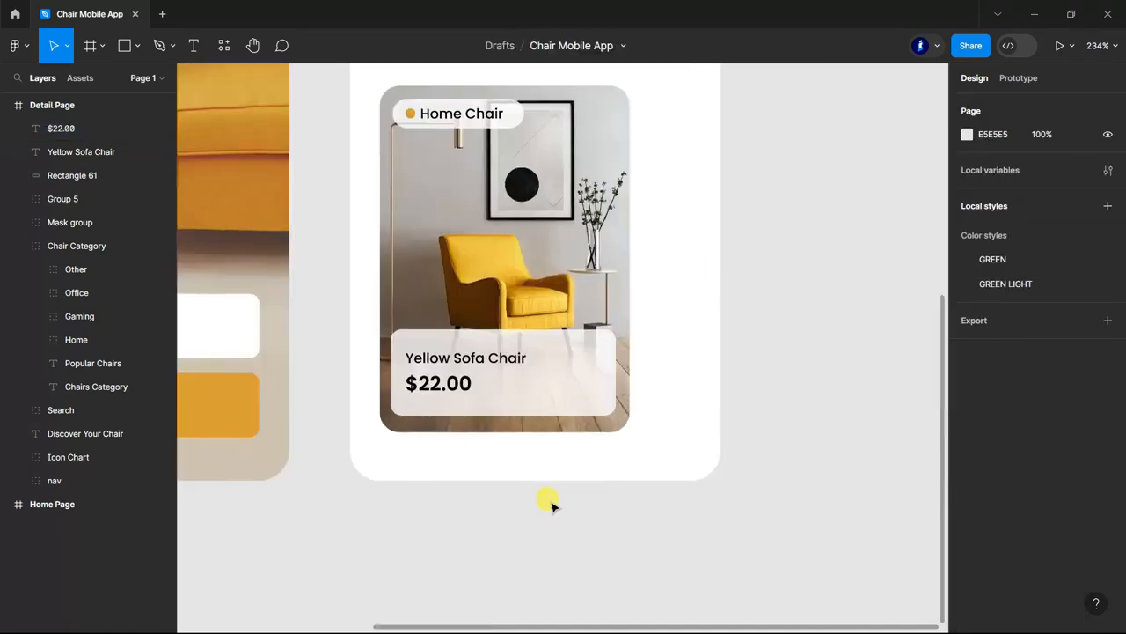
Paste the orange heart outline icon into the panel at X 232, Y 684, opposite the Yellow Sofa Chair title.
scroll(552, 505, down, 3)
key(ctrl+v)
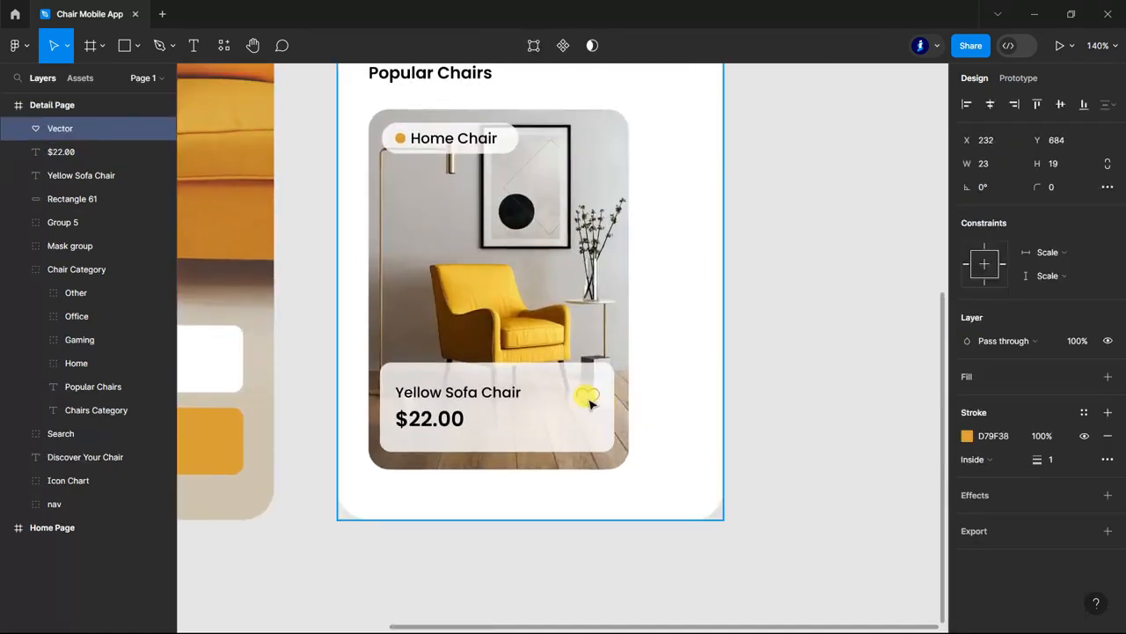
click(510, 543)
scroll(691, 384, down, 5)
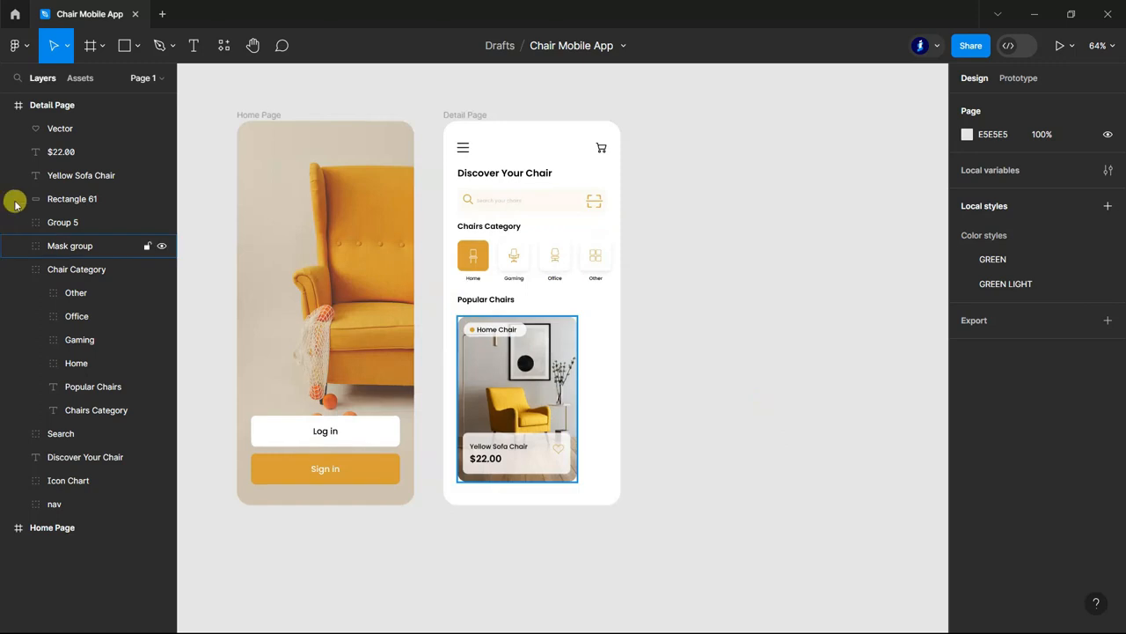
Group all Popular Chairs card layers, from the heart icon down to the masked photo.
click(18, 271)
drag(56, 245, 66, 126)
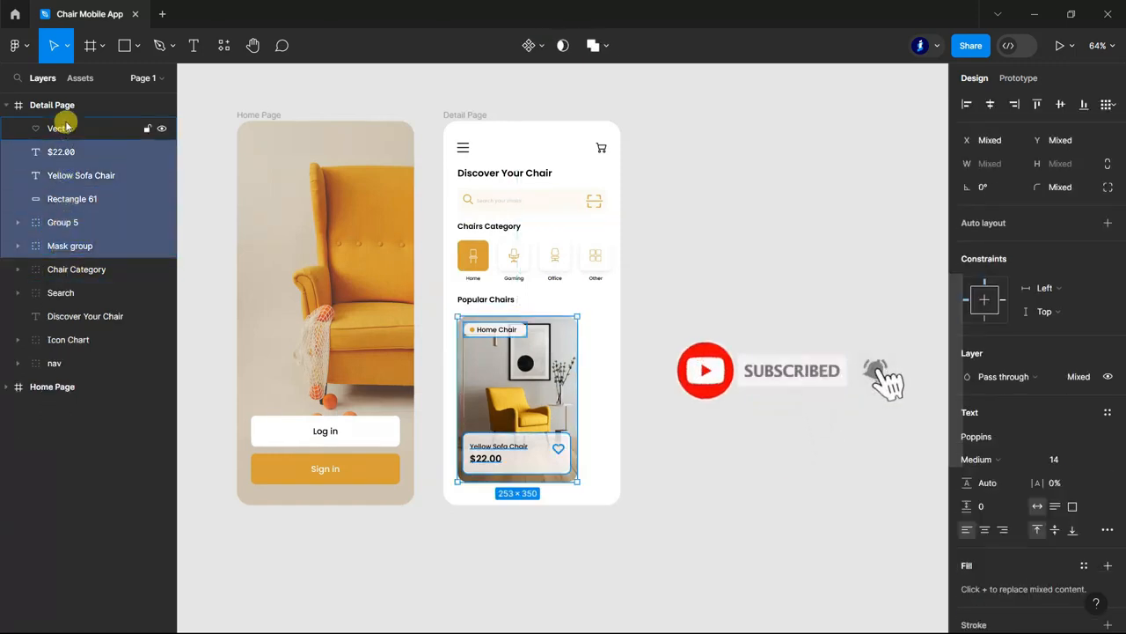
shift+click(66, 127)
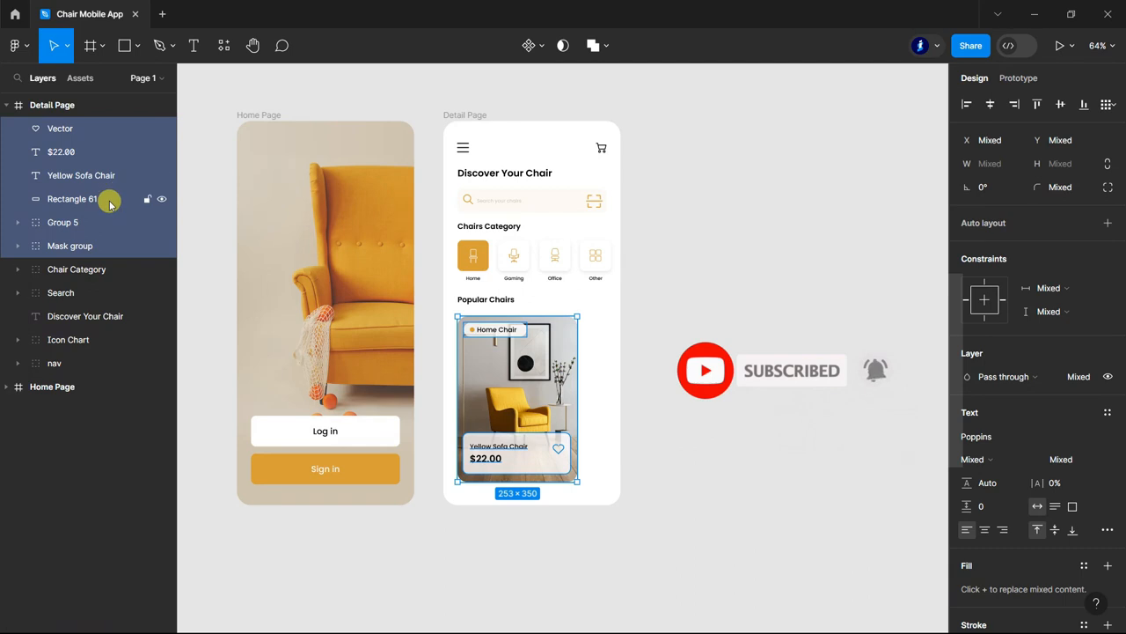
key(ctrl+g)
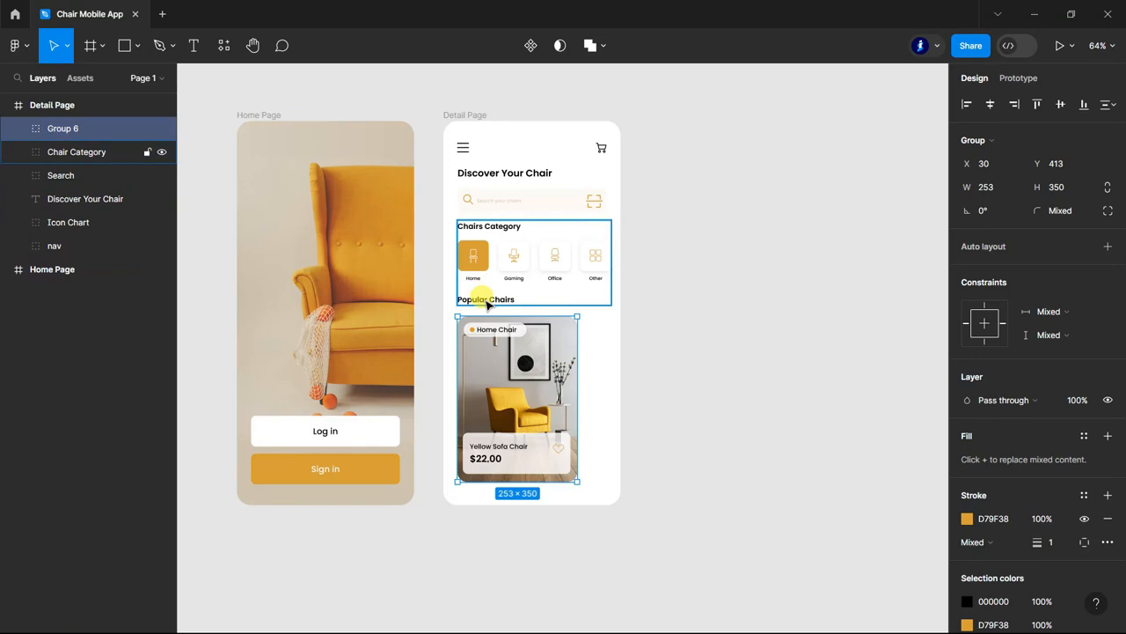
Move the Popular Chairs text layer out of the Chair Category group to directly beneath Group 6 in the Detail Page.
ctrl+click(487, 303)
drag(73, 268, 62, 146)
click(17, 175)
double_click(70, 153)
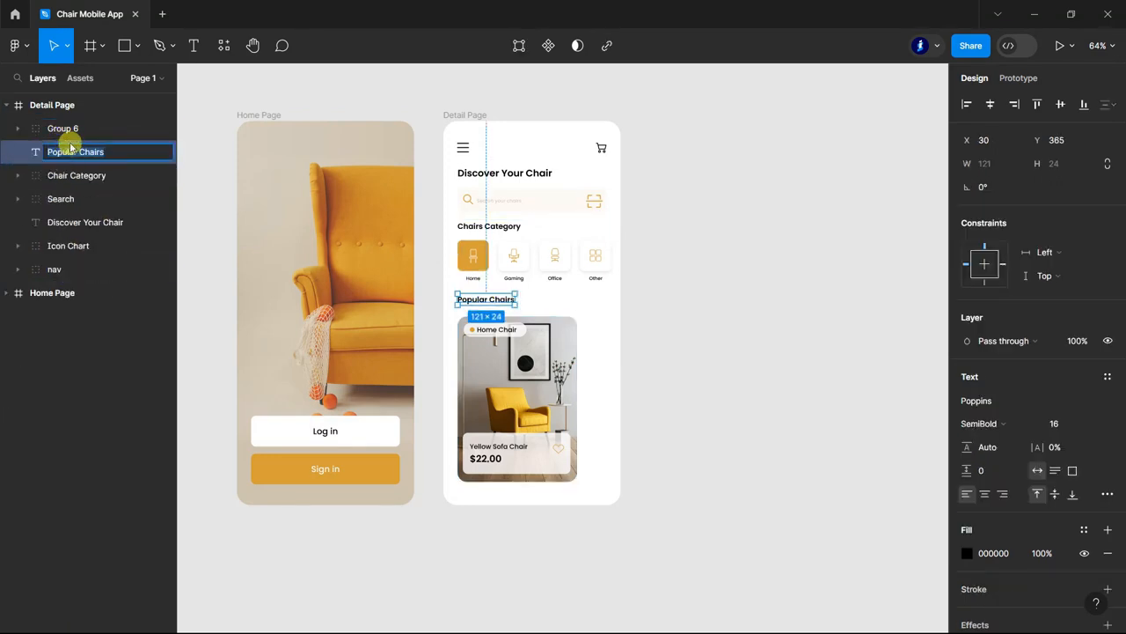
Rename the product card group as Popular Chairs 1.
double_click(70, 130)
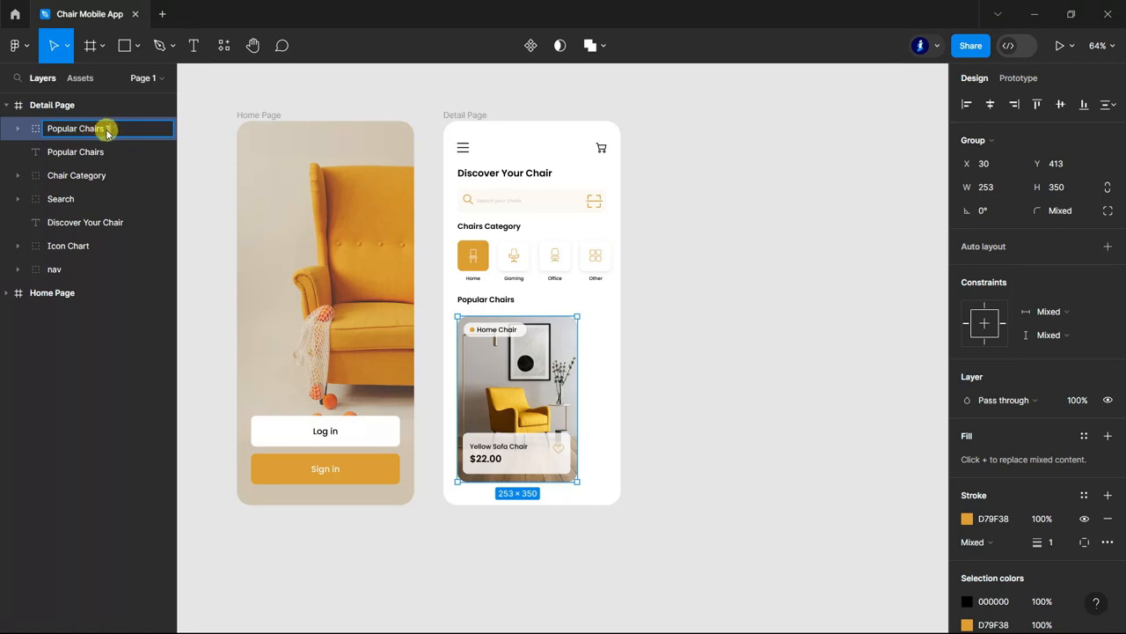
click(746, 249)
scroll(744, 246, down, 1)
Duplicate the Popular Chairs 1 card beside the original at X 307, Y 416 and name the copy Popular Chairs 2.
click(71, 129)
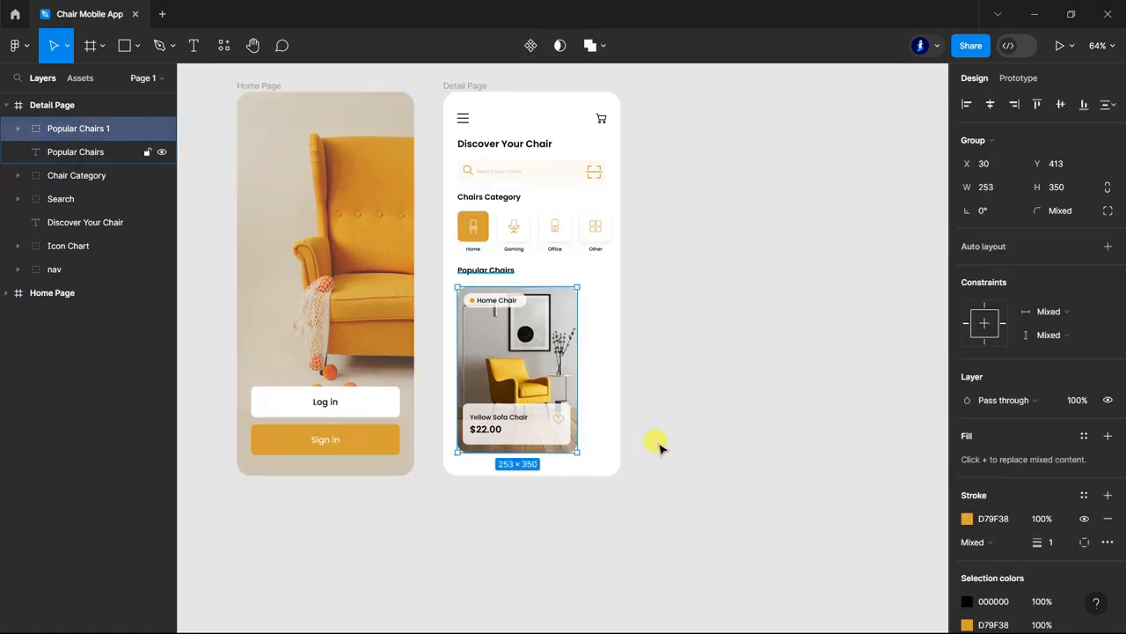
drag(538, 368, 662, 367)
scroll(661, 367, up, 5)
key(Down)
key(Down)
key(Down)
key(Down)
key(Down)
key(Down)
key(Down)
key(Down)
drag(77, 106, 97, 139)
double_click(111, 128)
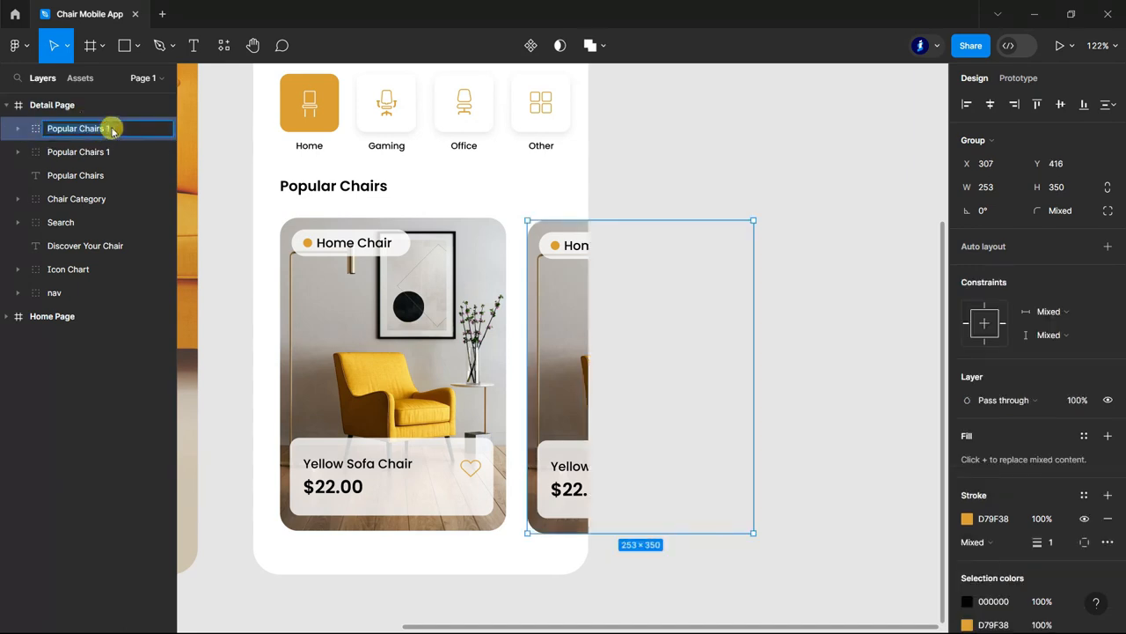
click(798, 166)
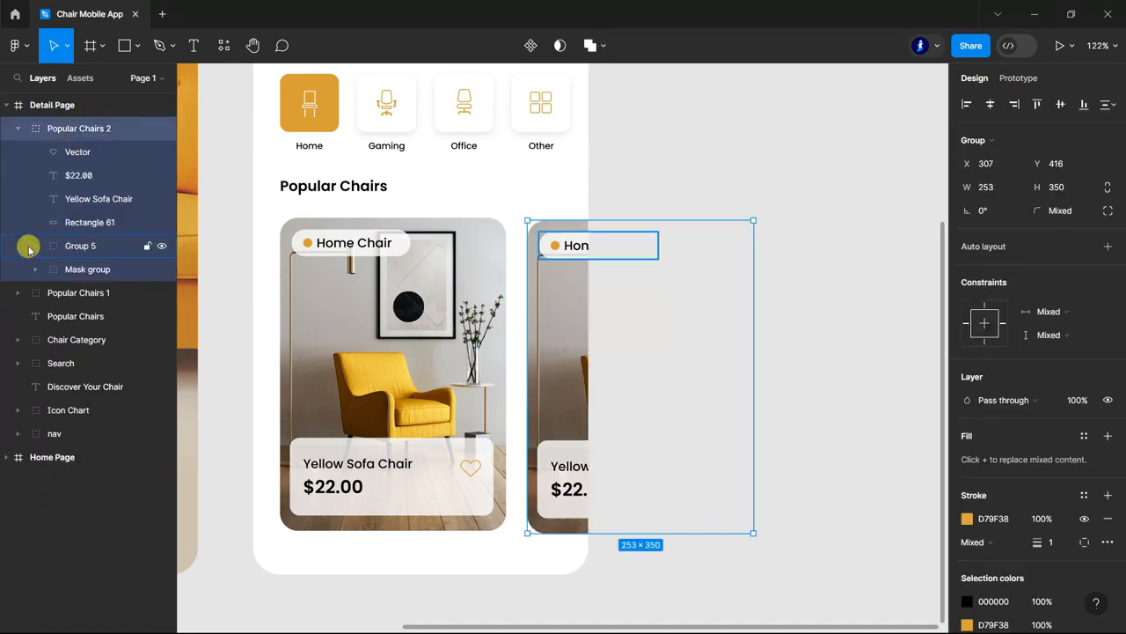
Paste the copied second chair photo into the Mask group of Popular Chairs 2, above the existing image.
click(35, 270)
click(93, 296)
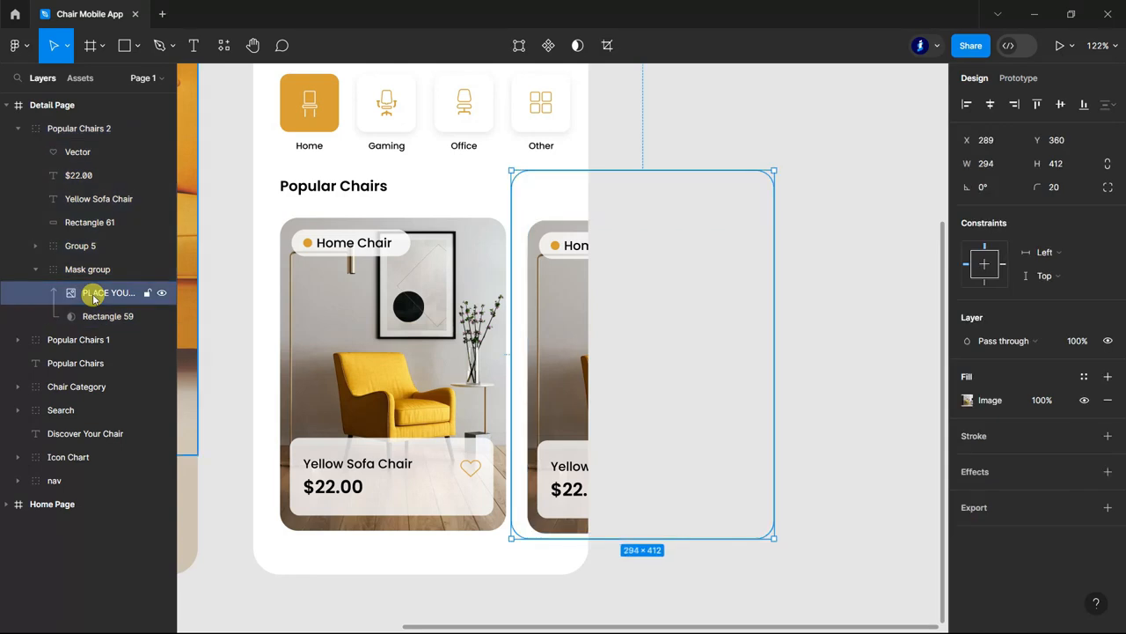
key(ctrl+v)
scroll(398, 264, down, 3)
click(601, 437)
scroll(601, 438, down, 5)
scroll(432, 502, up, 2)
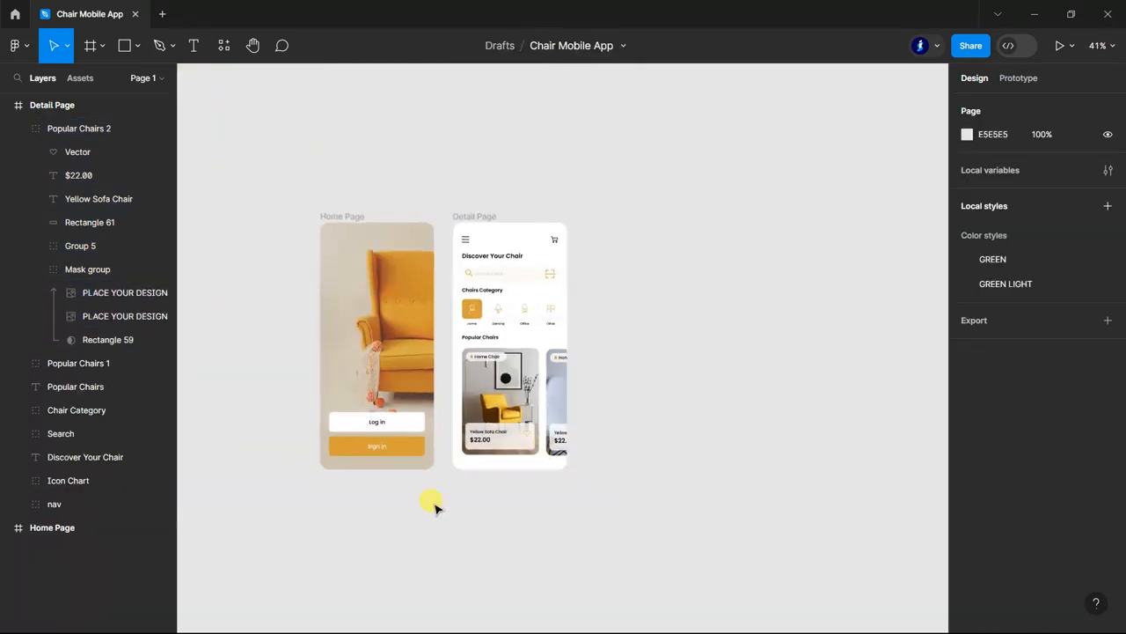
Group the Popular Chairs heading with both product cards and name the group Popular Chairs.
click(20, 129)
click(82, 175)
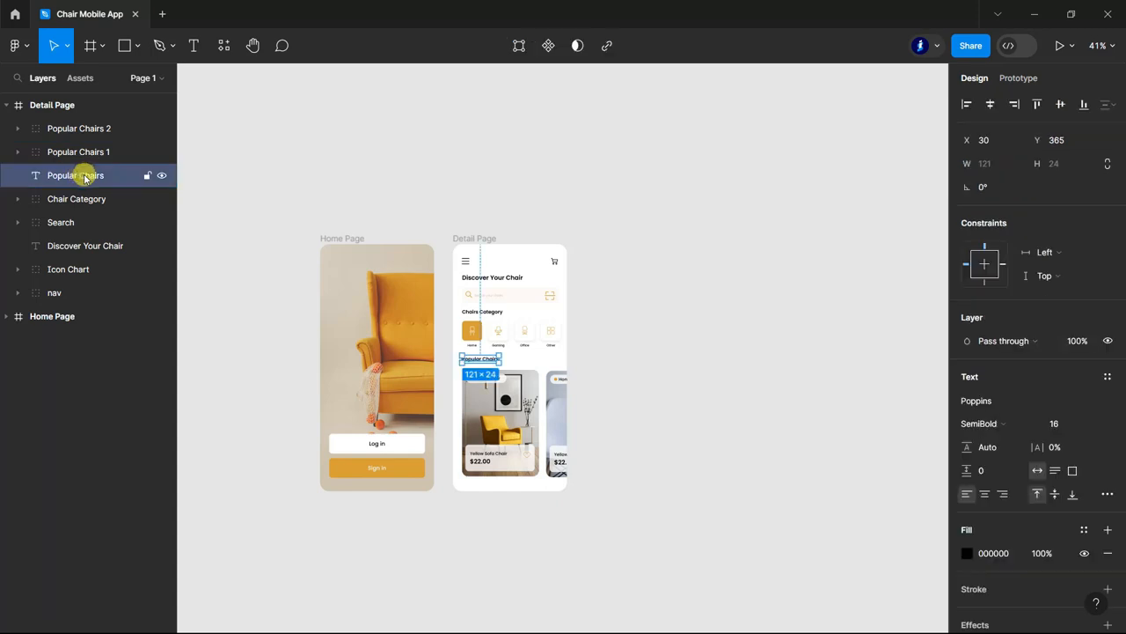
double_click(86, 176)
click(60, 152)
shift+click(61, 173)
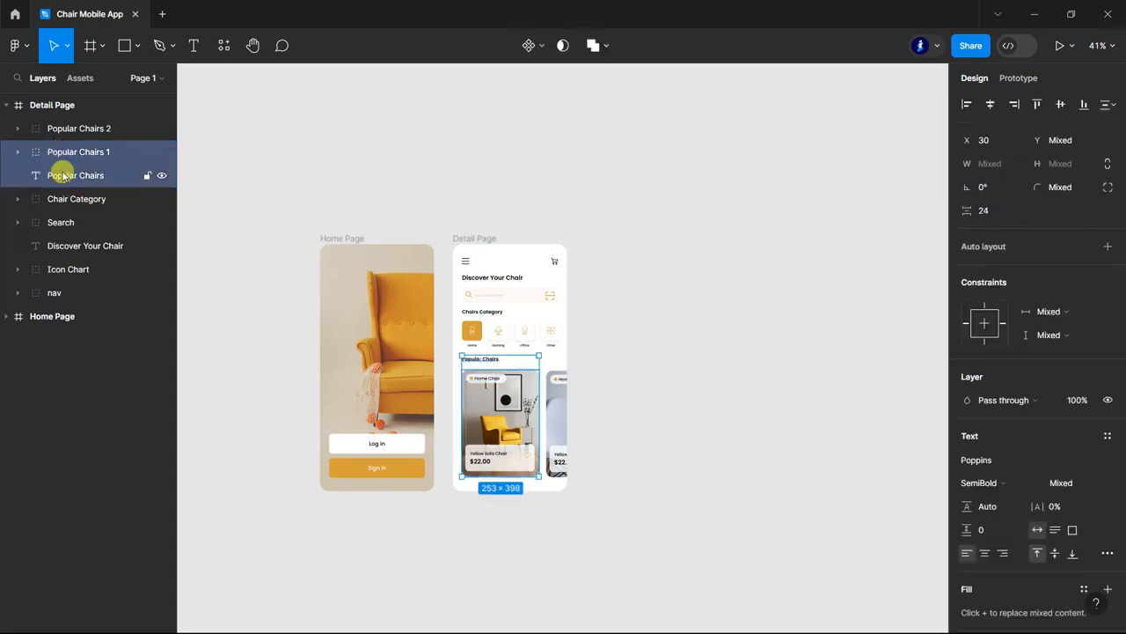
shift+click(72, 129)
key(ctrl+g)
double_click(72, 128)
text(Popular Chairs)
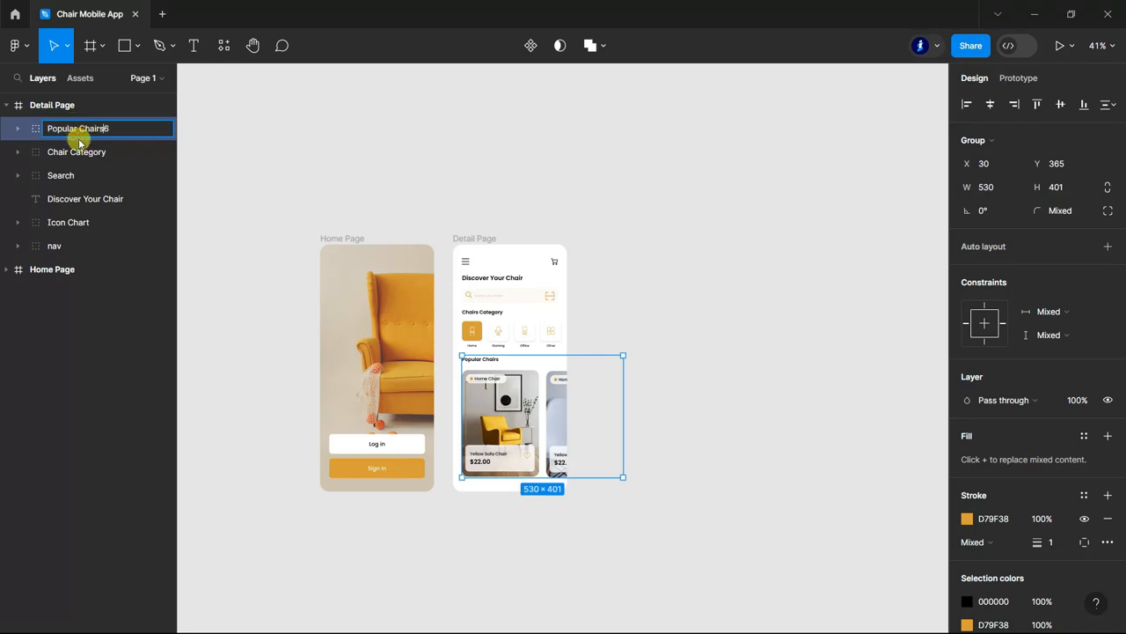
click(218, 138)
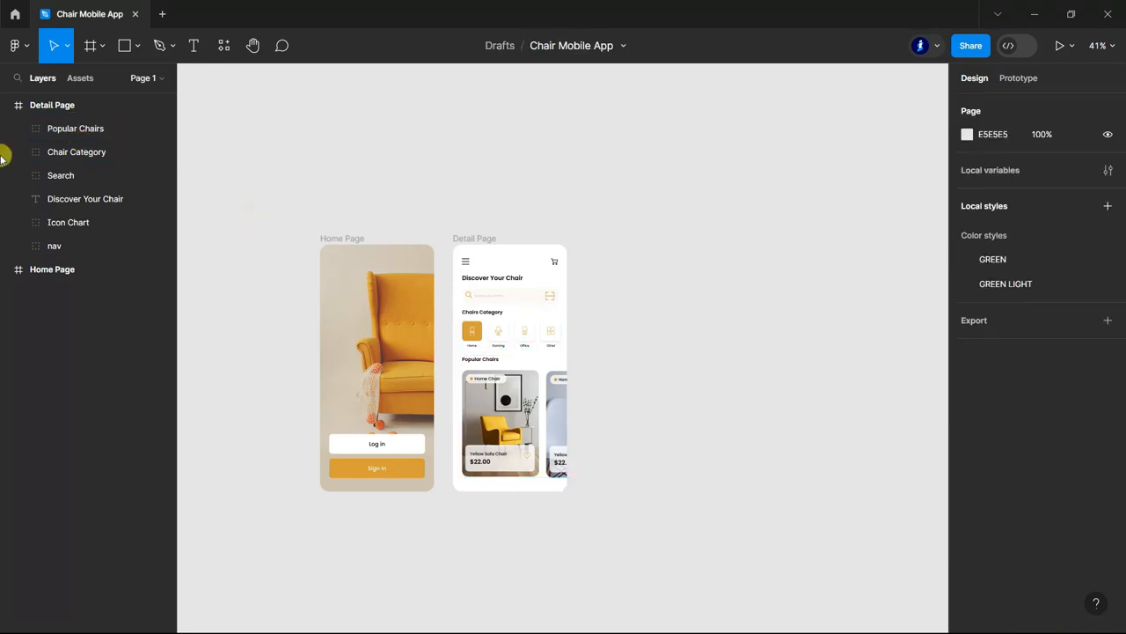
Duplicate the Detail Page frame beside the original and rename the copy as Product Detail.
click(7, 105)
click(55, 108)
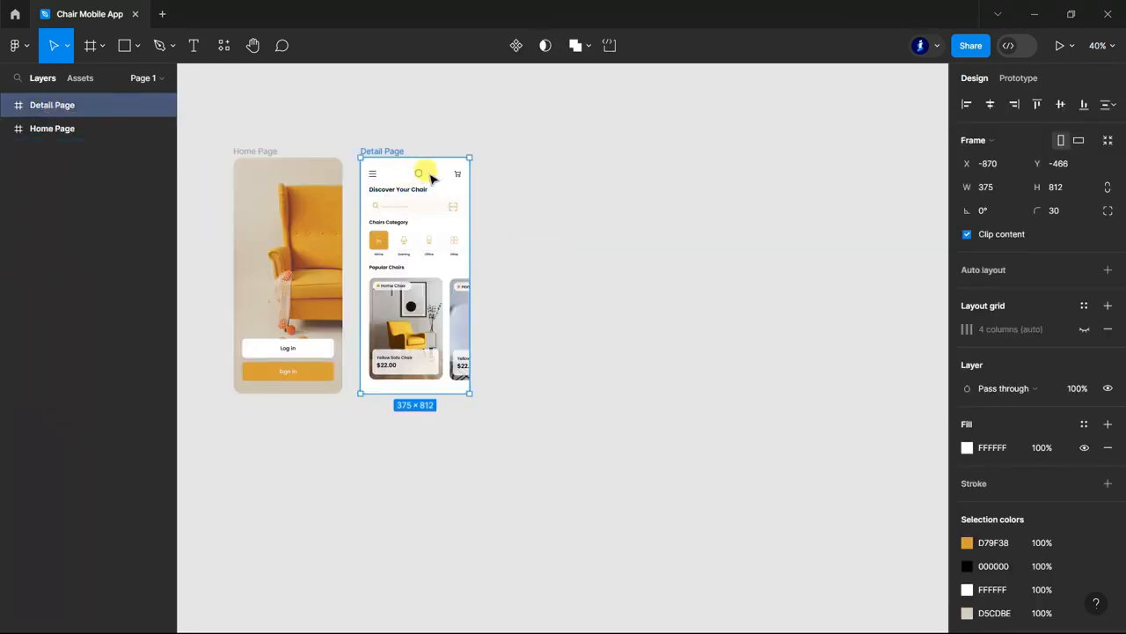
drag(431, 179, 540, 167)
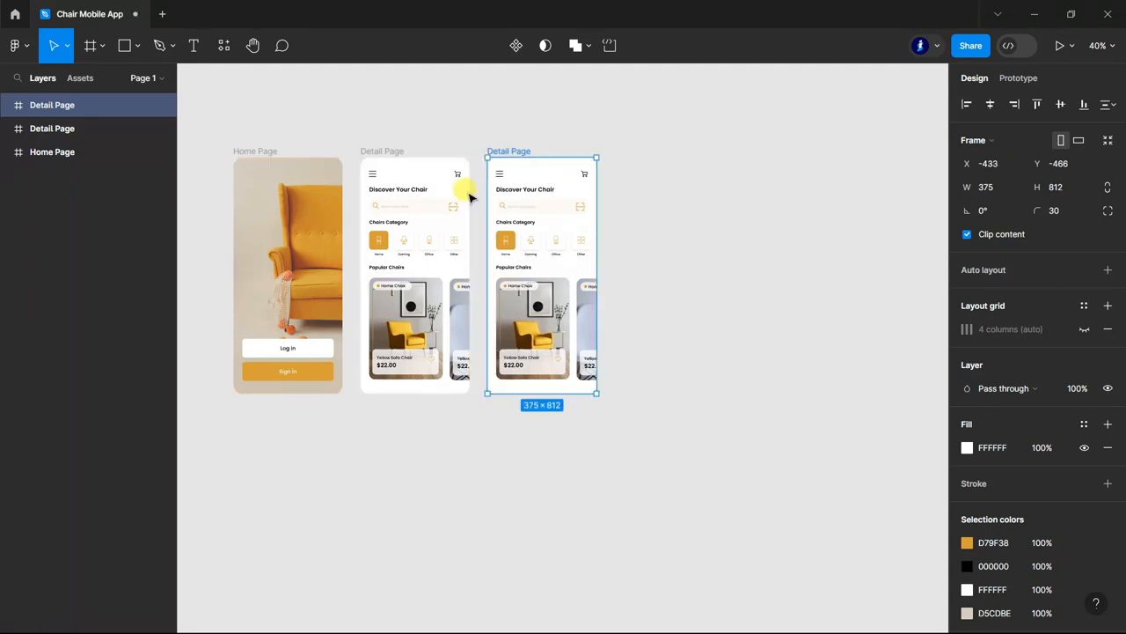
double_click(91, 106)
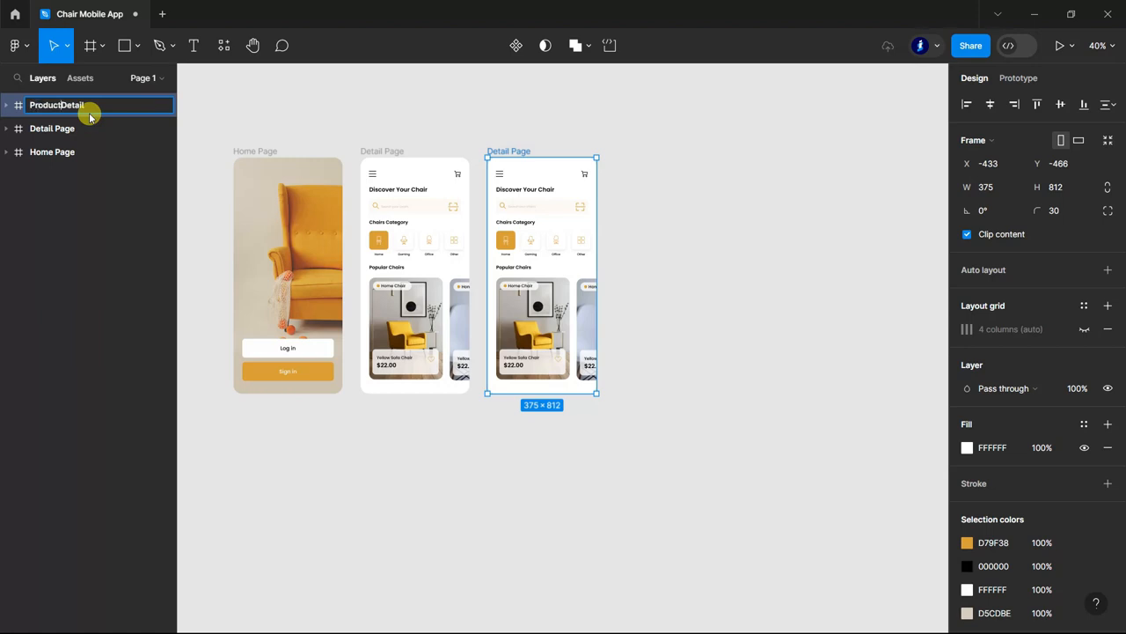
click(738, 205)
scroll(654, 364, down, 1)
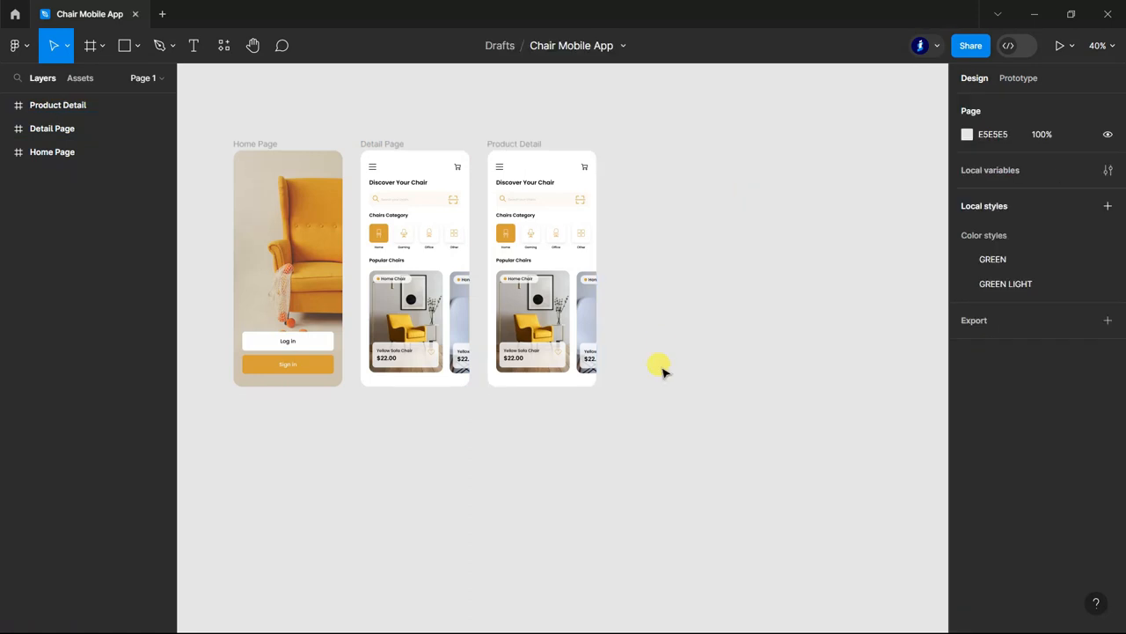
Delete the Popular Chairs, Chair Category and Search groups from the Product Detail frame.
scroll(533, 215, up, 5)
scroll(586, 204, down, 3)
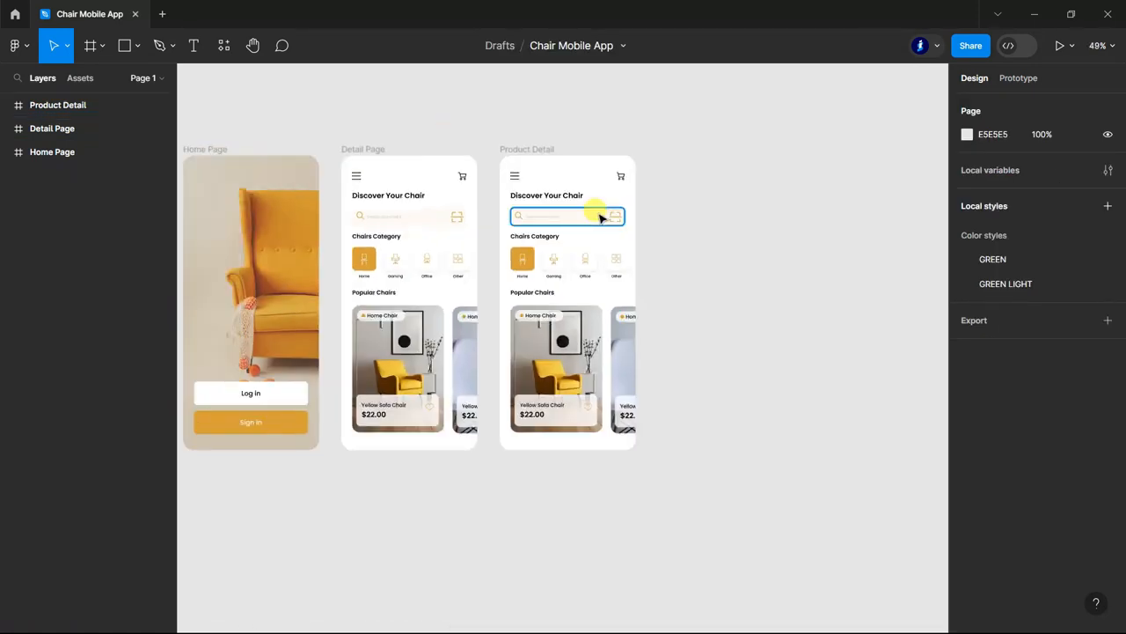
ctrl+click(599, 216)
click(587, 361)
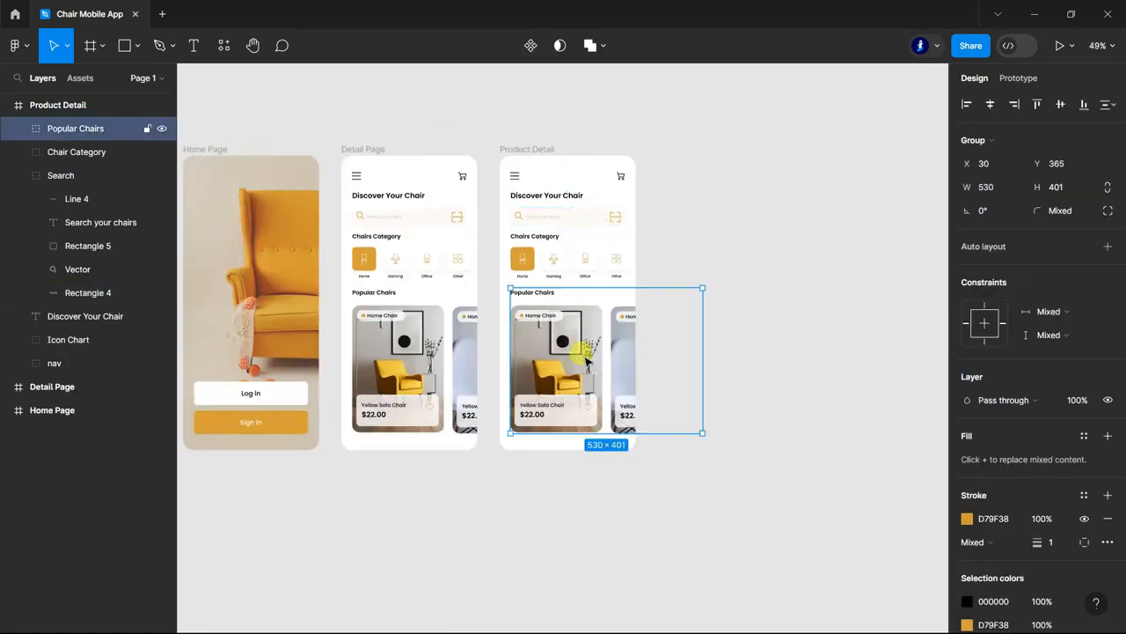
shift+click(81, 153)
key(Delete)
click(83, 130)
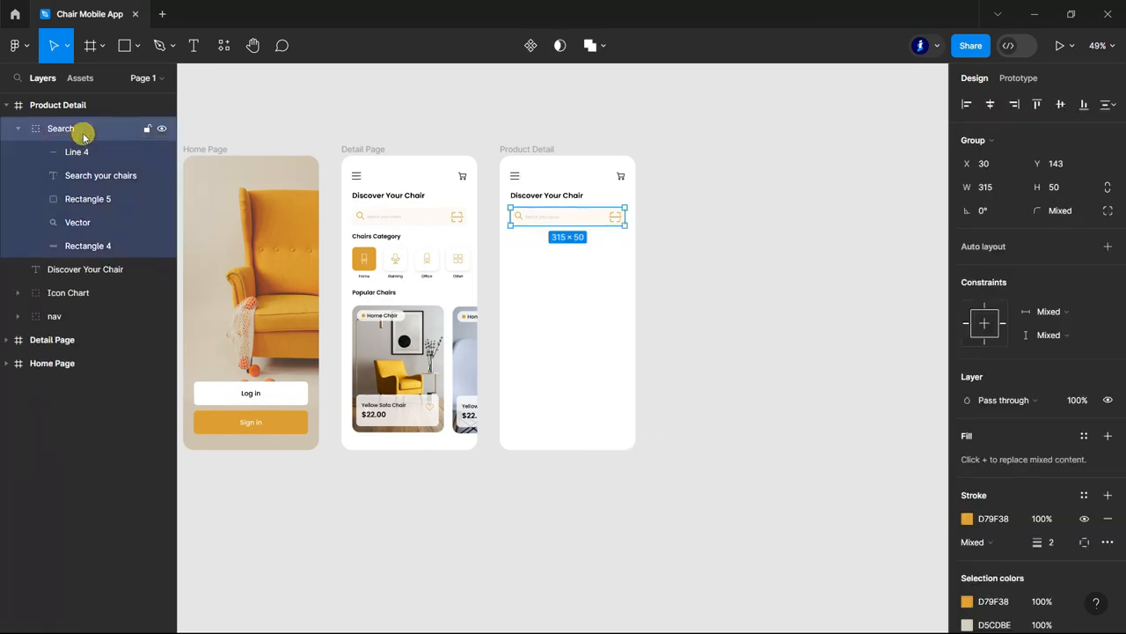
key(Delete)
Change the Discover Your Chair heading in Product Detail to "Home Chair".
scroll(505, 125, up, 5)
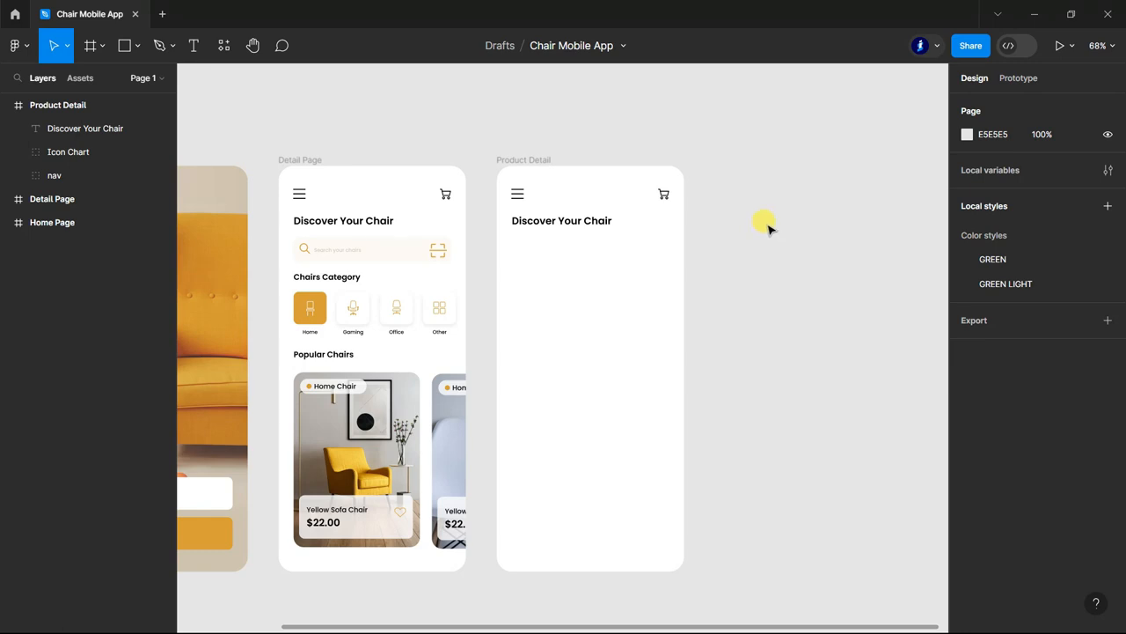
click(578, 222)
click(194, 48)
scroll(573, 221, up, 3)
click(485, 219)
key(ctrl+a)
text(Home)
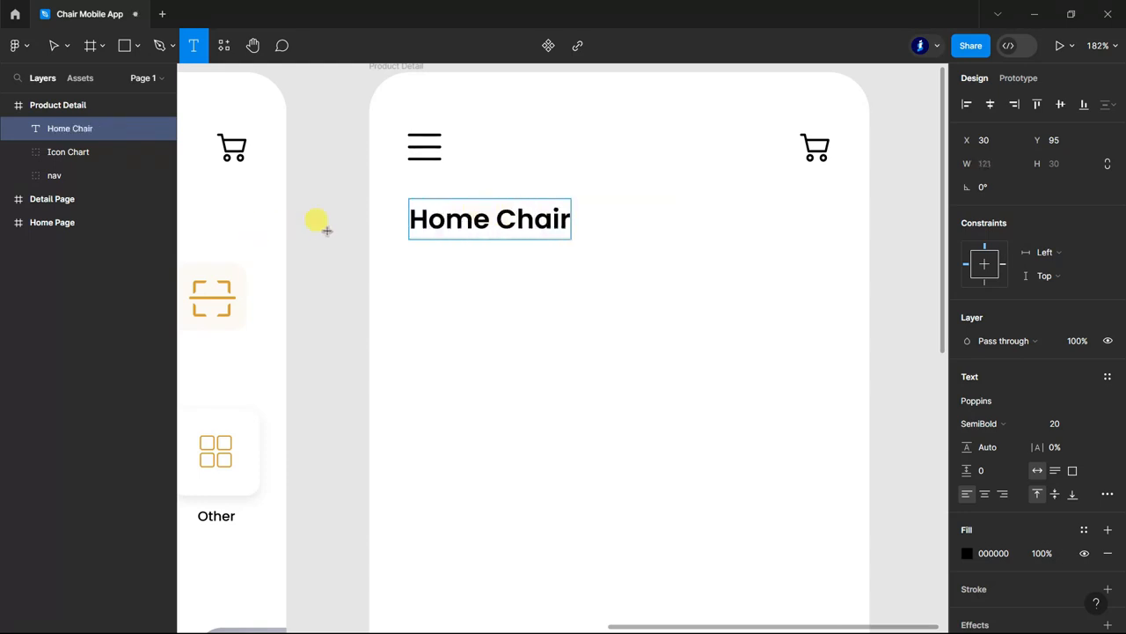
Move the Home Chair heading up between the header icons at Y 41 and center it horizontally in the frame.
click(53, 45)
drag(500, 224, 621, 145)
click(992, 104)
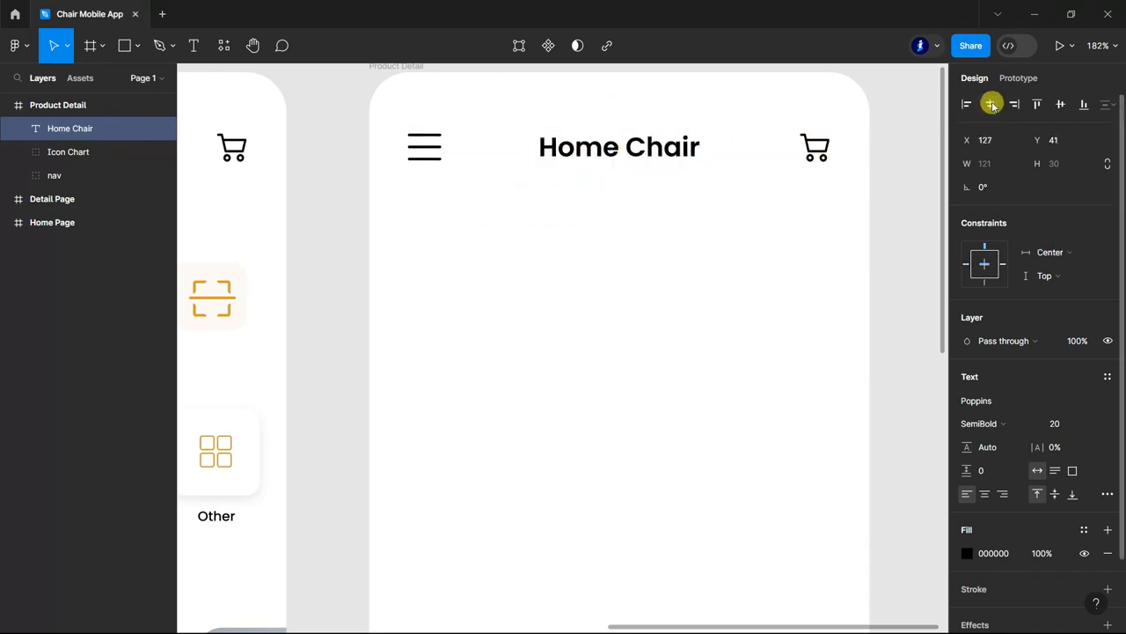
scroll(855, 231, down, 3)
click(859, 219)
scroll(840, 227, down, 2)
scroll(827, 238, down, 2)
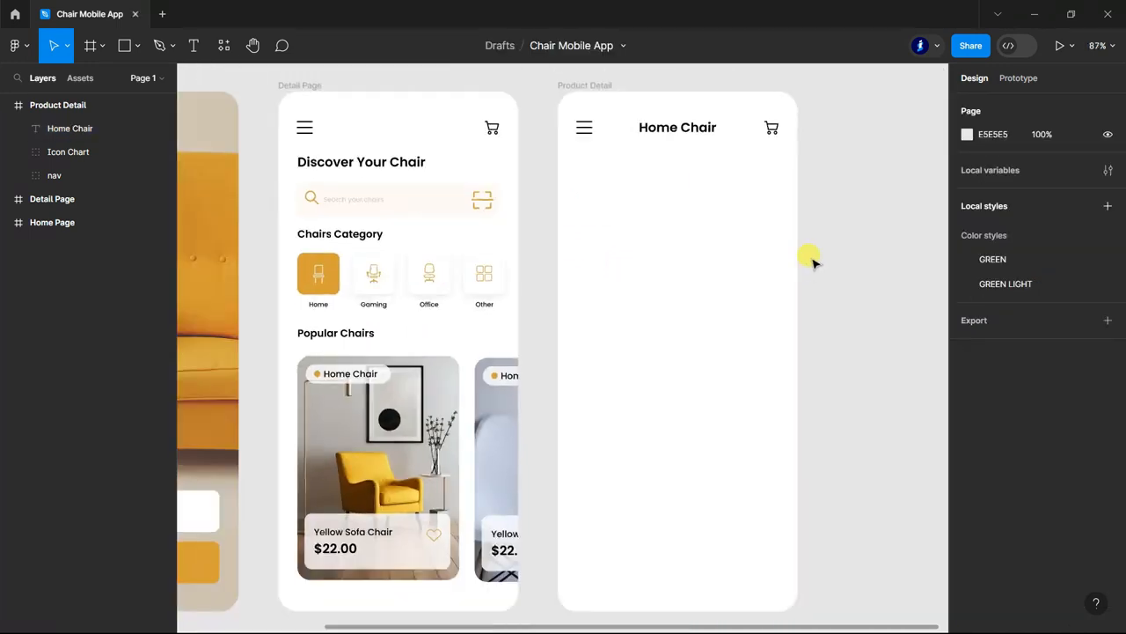
Move the heart icon from the Yellow Sofa Chair card onto the Product Detail cart icon at X 323, Y 47.
scroll(792, 202, up, 1)
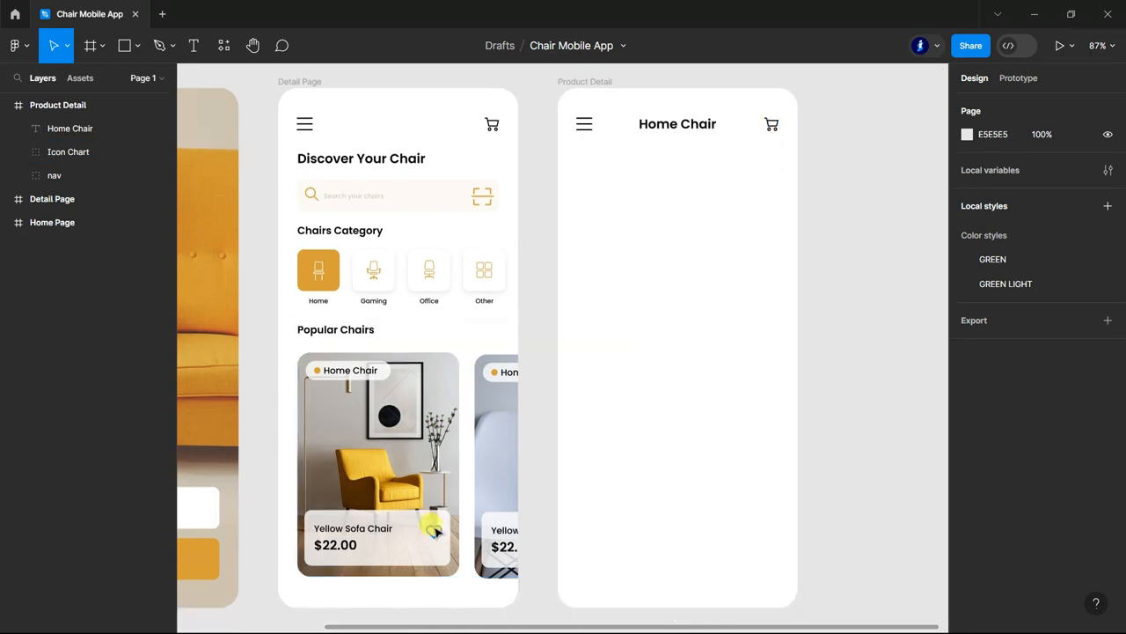
ctrl+click(435, 534)
drag(436, 535, 772, 122)
click(858, 130)
scroll(773, 131, up, 5)
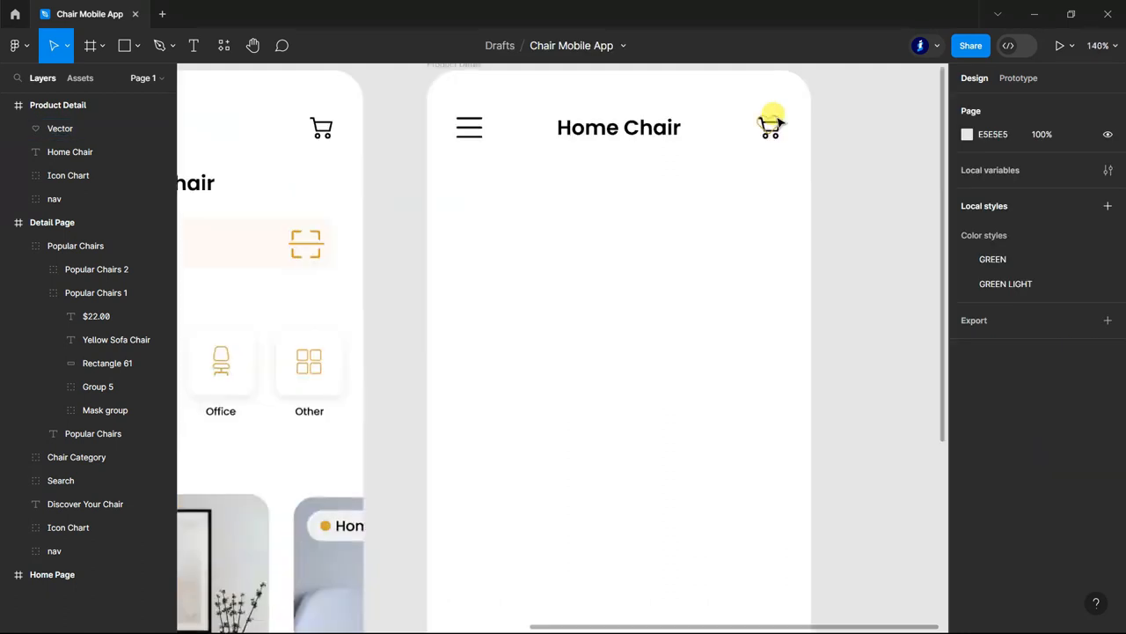
double_click(772, 119)
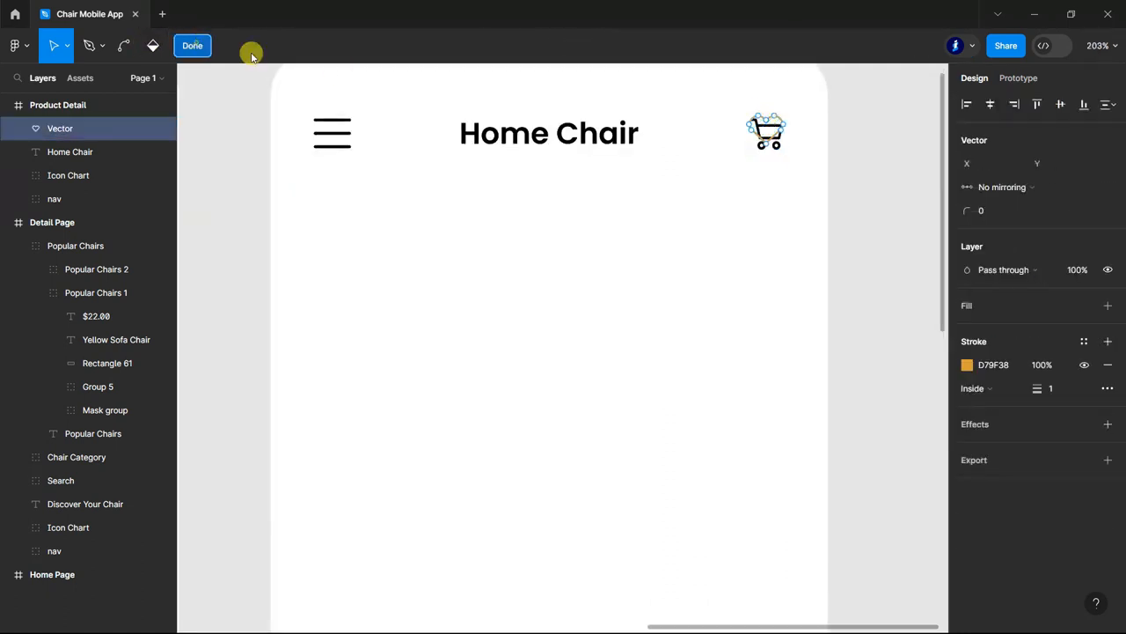
key(Escape)
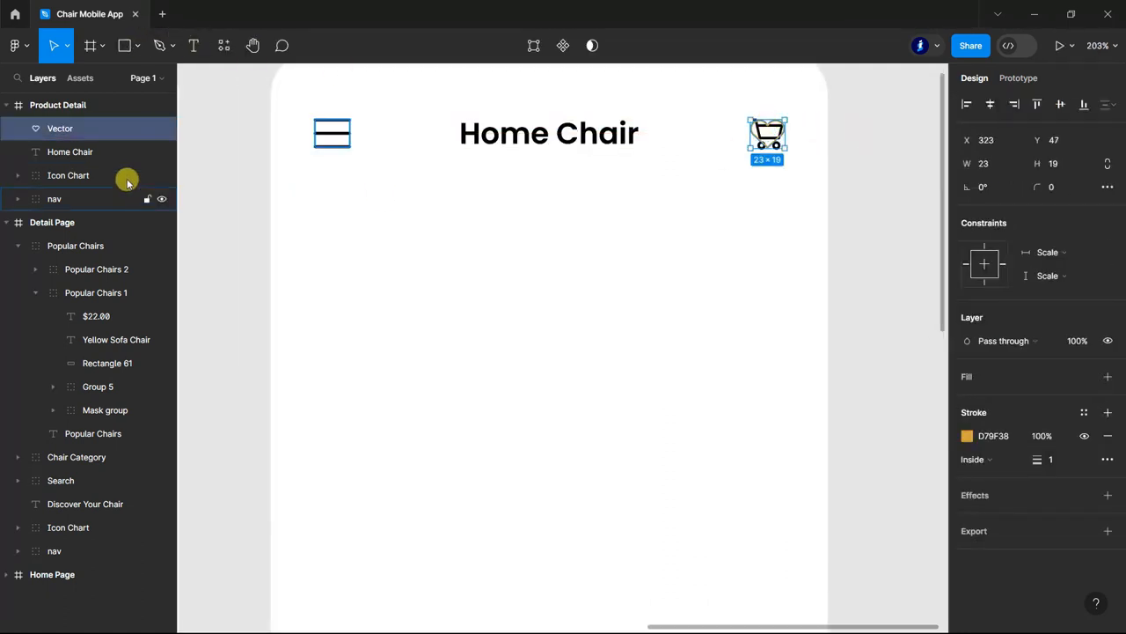
Delete the cart icon and the hamburger menu icon from the Product Detail header.
click(75, 176)
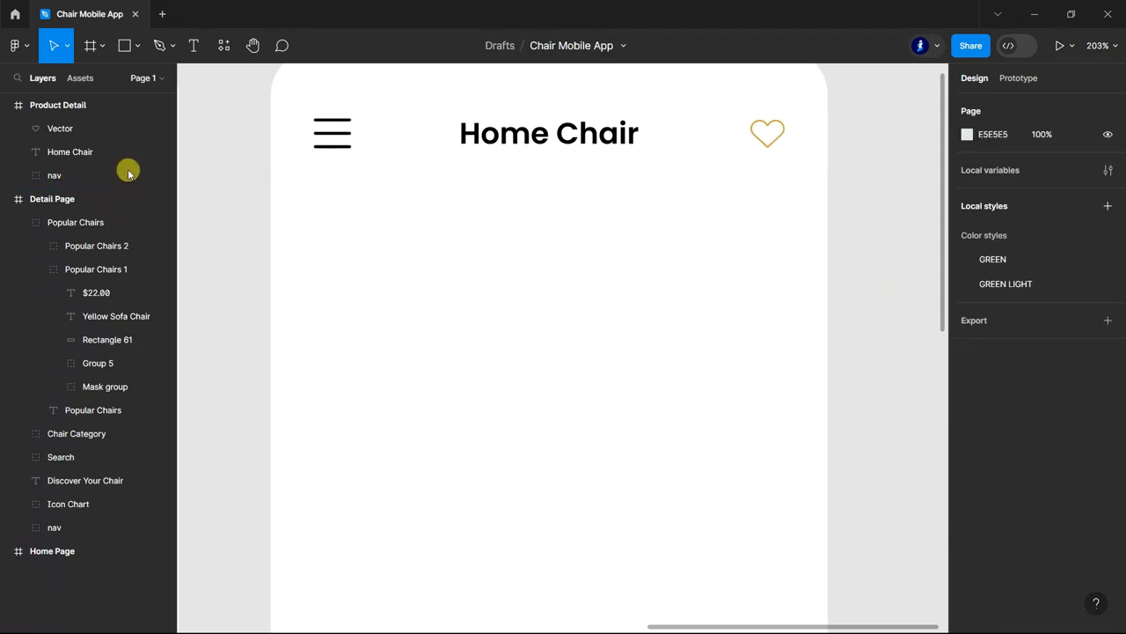
double_click(346, 139)
click(55, 173)
key(Delete)
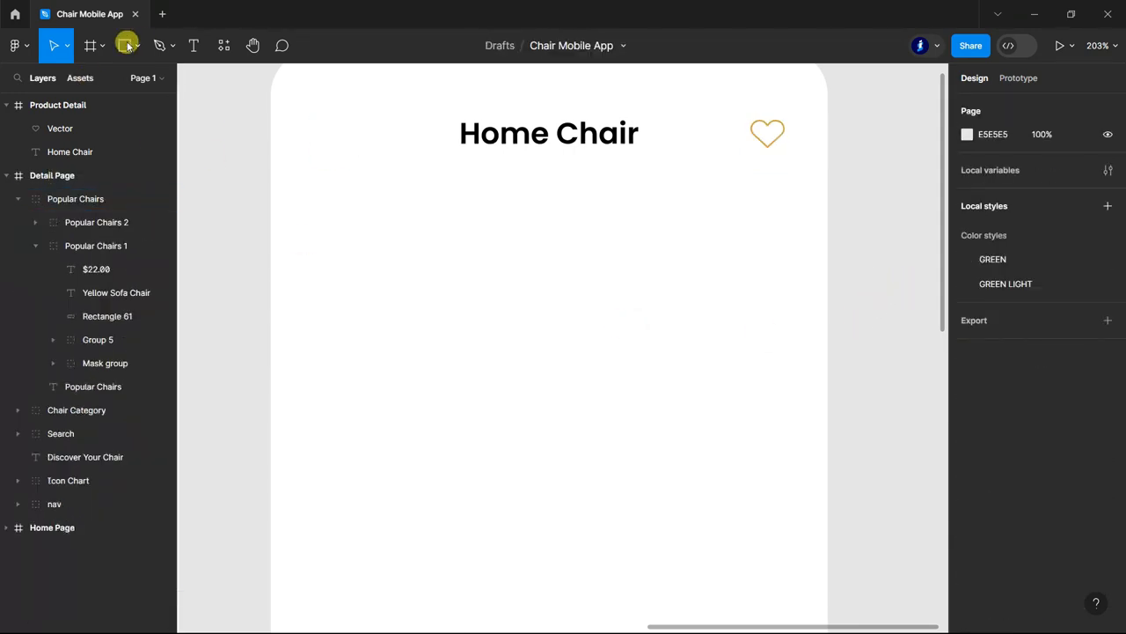
Draw a 36 × 36 circle at X 30, Y 38 in the Product Detail header, aligned to the displayed layout grid.
click(137, 46)
click(92, 133)
drag(323, 117, 341, 136)
click(70, 105)
click(1083, 330)
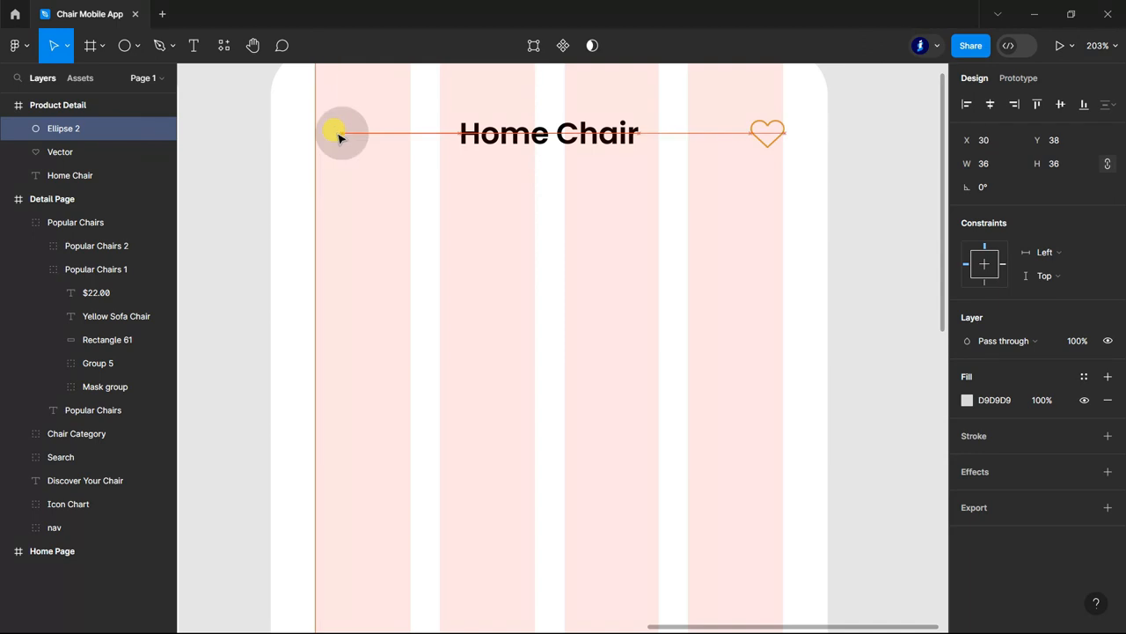
Lock the Detail Page and Home Page frames and hide the Product Detail layout grid.
click(21, 221)
click(8, 198)
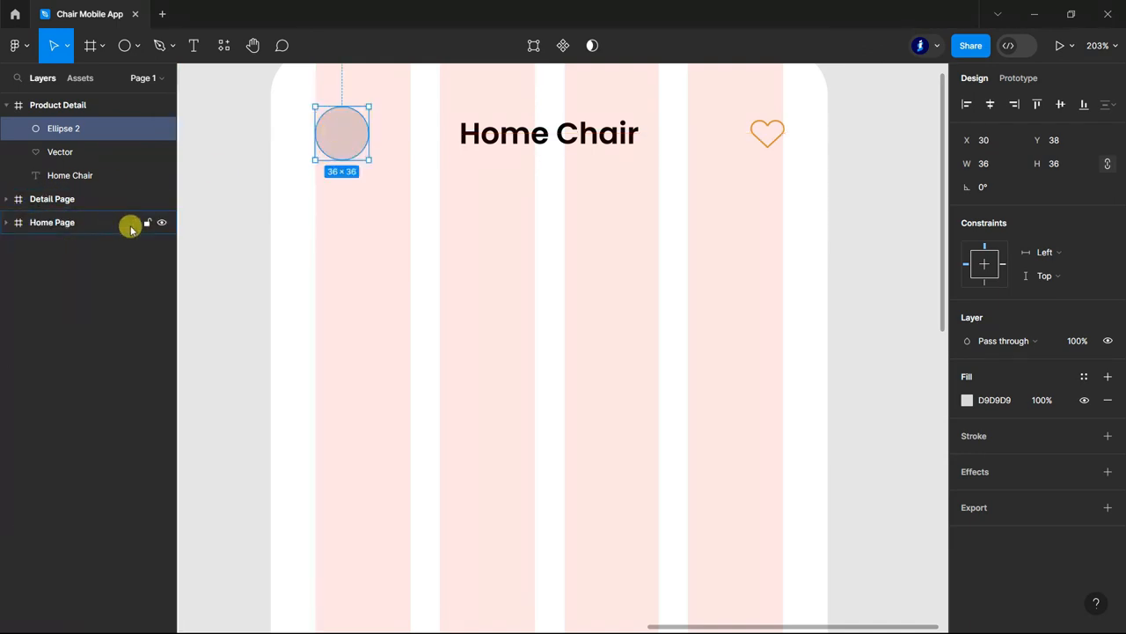
click(150, 199)
click(72, 106)
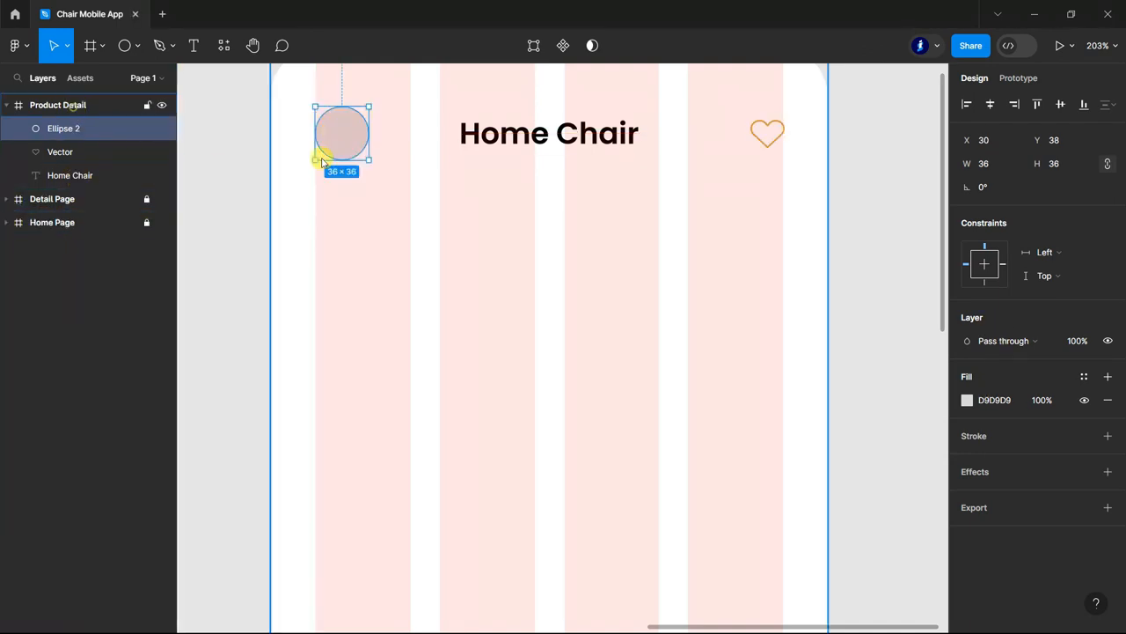
click(1082, 330)
Fill the header circle with the orange D79F38 and set its layer opacity to 15%.
click(63, 129)
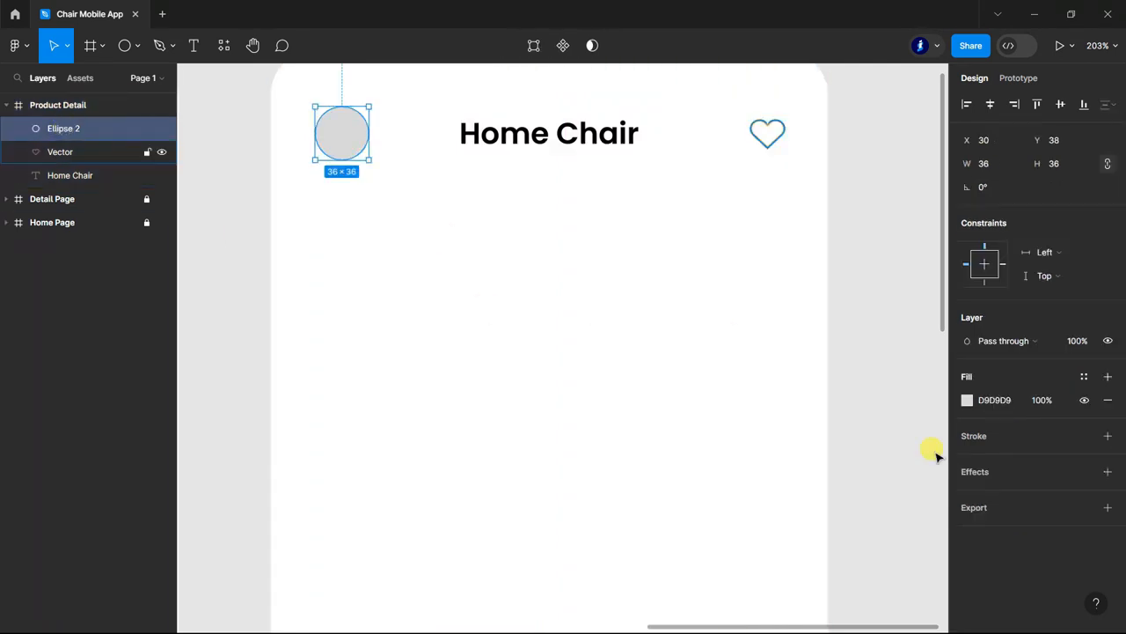
click(966, 400)
click(792, 552)
click(1077, 341)
key(Return)
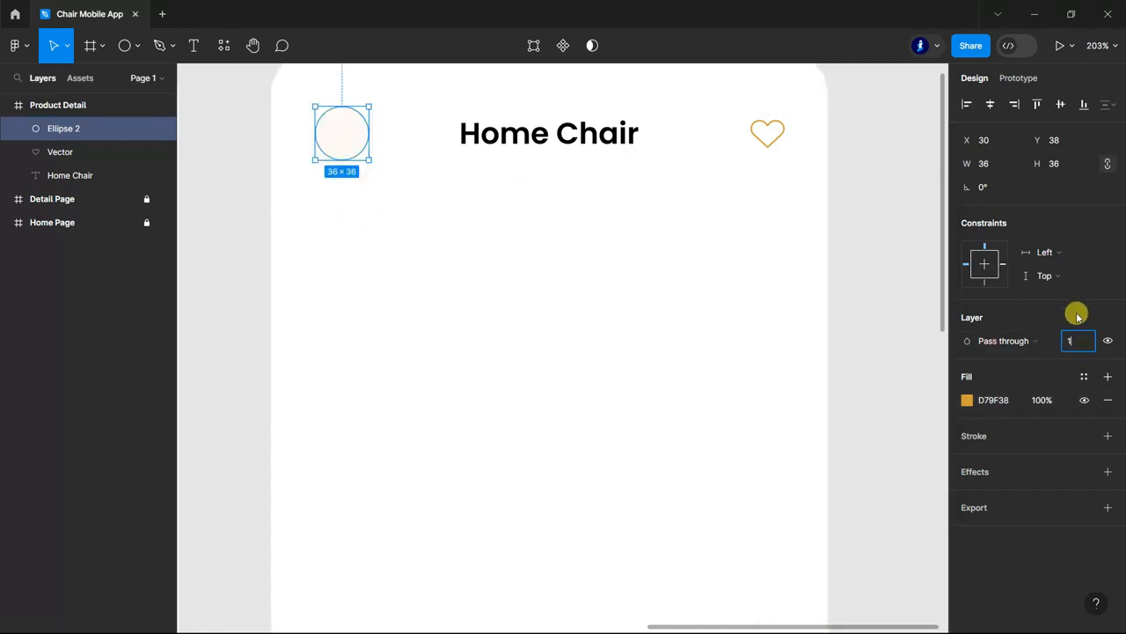
text(15)
key(Return)
Draw a short black left-pointing arrow with stroke 2 just below the header circle and set its width to 1.
click(134, 46)
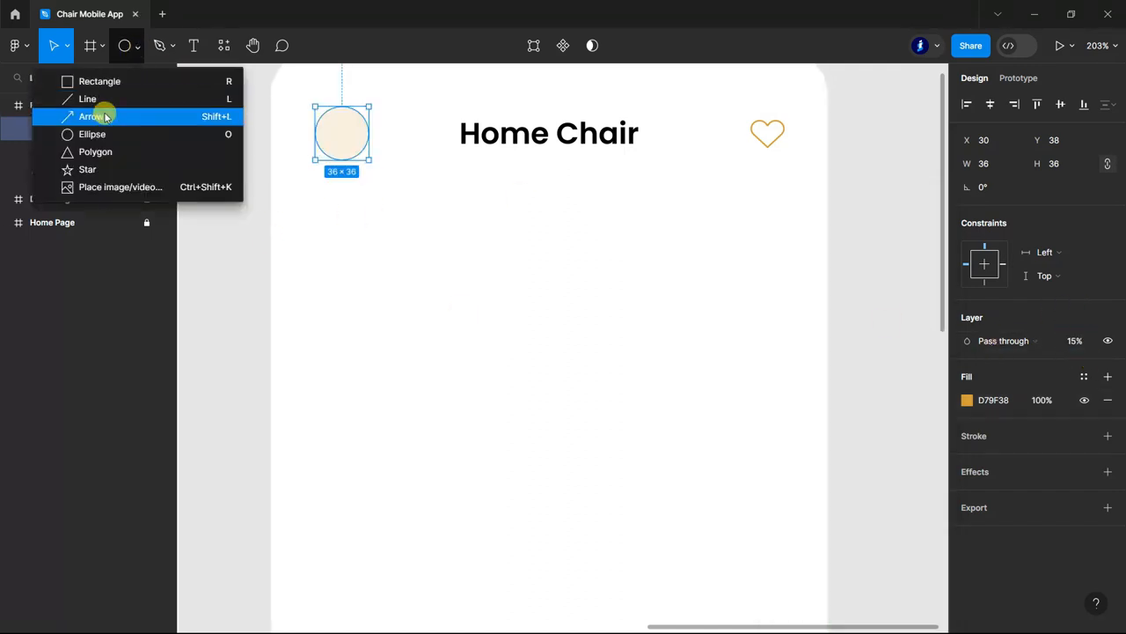
click(106, 113)
mouse_move(342, 191)
mouse_down()
mouse_move(382, 197)
mouse_move(344, 188)
mouse_up()
text(1)
key(Return)
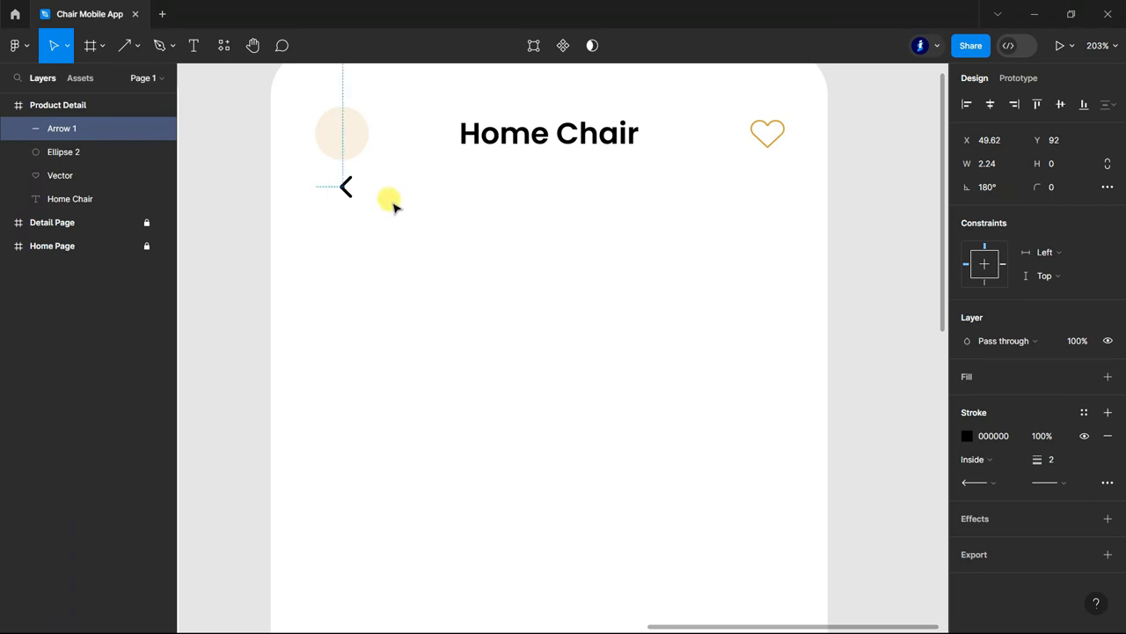
text(1)
key(Return)
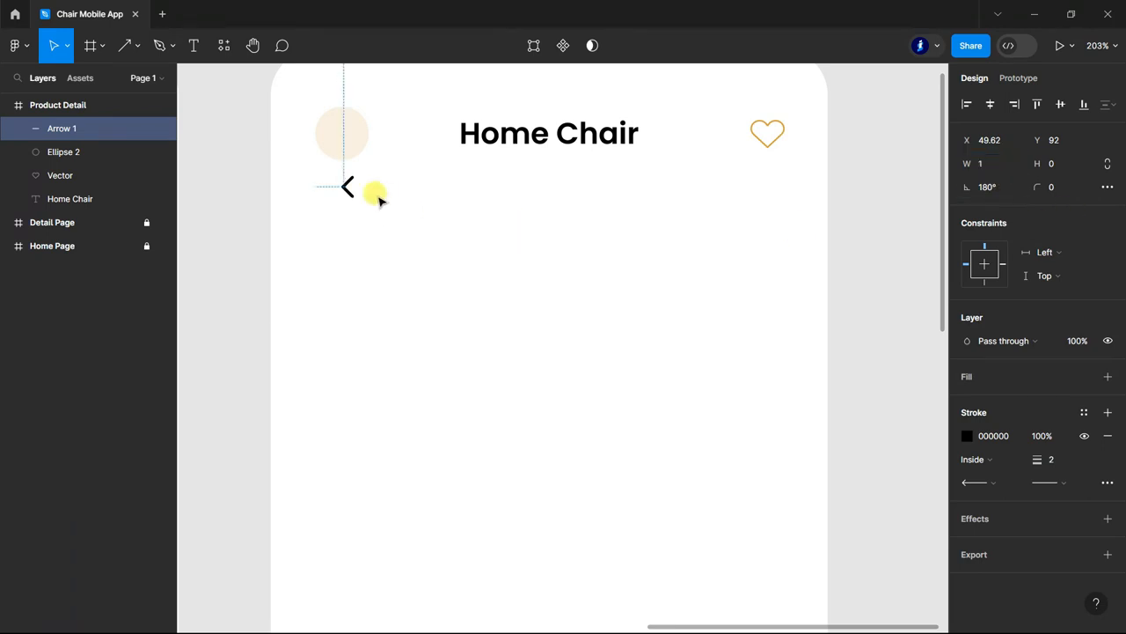
Move the left-pointing arrow into the header circle at X 48, Y 56 and set its stroke weight to 1.5.
drag(341, 174, 342, 130)
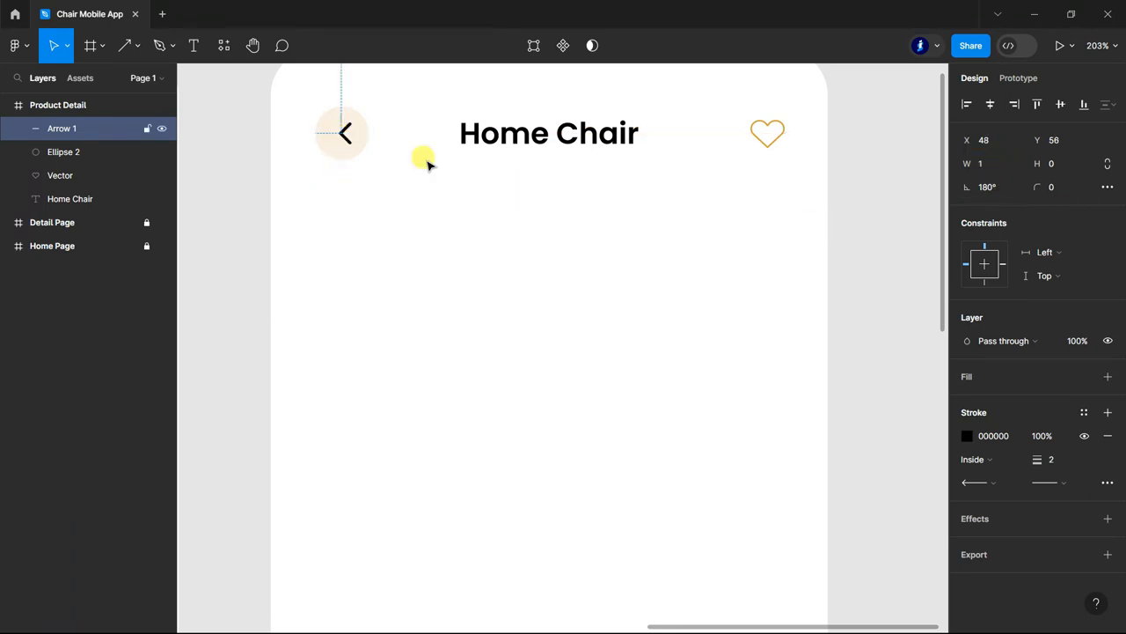
click(1055, 457)
text(1.5)
key(Return)
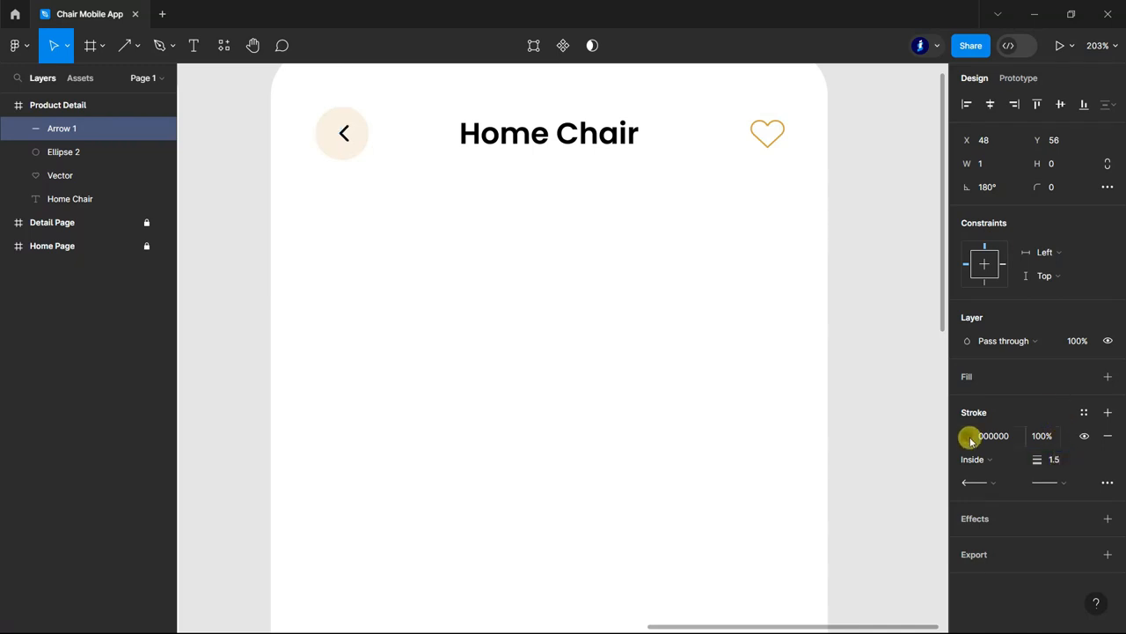
Colour the arrow's stroke orange D79F38 and centre the arrow within the header circle at about X 46, Y 56.
click(968, 437)
click(791, 553)
click(935, 209)
drag(347, 153, 341, 137)
key(Up)
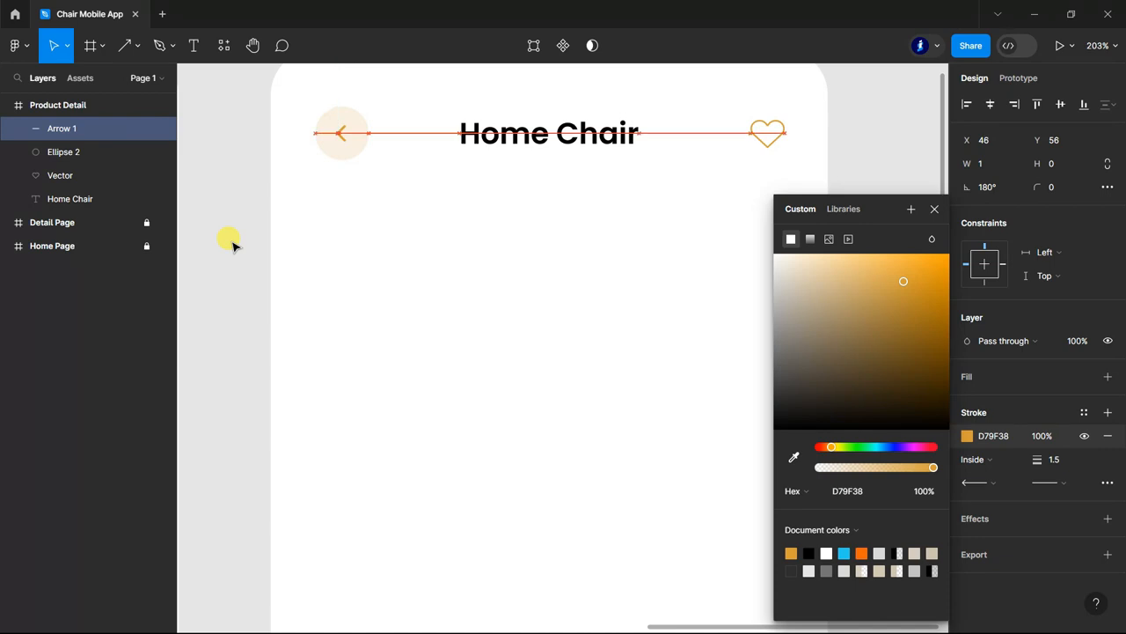
click(231, 244)
Draw a grey rectangle below the Product Detail header, 375 wide and about 230 high, spanning the frame from edge to edge.
scroll(509, 266, down, 1)
scroll(775, 255, down, 5)
scroll(812, 276, down, 2)
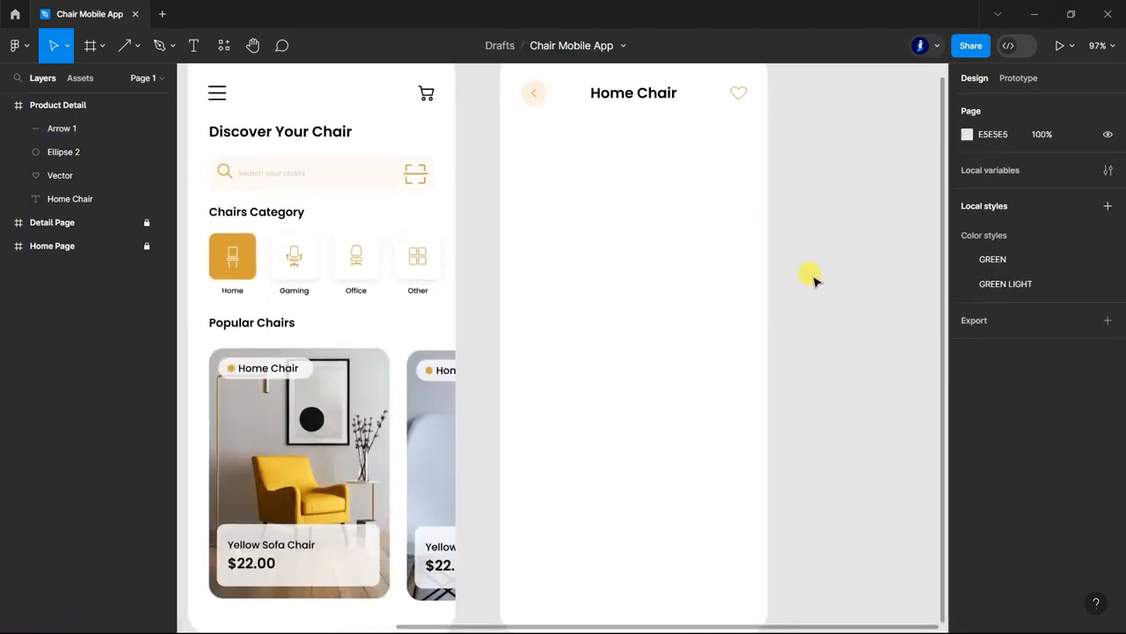
scroll(812, 276, up, 1)
click(138, 45)
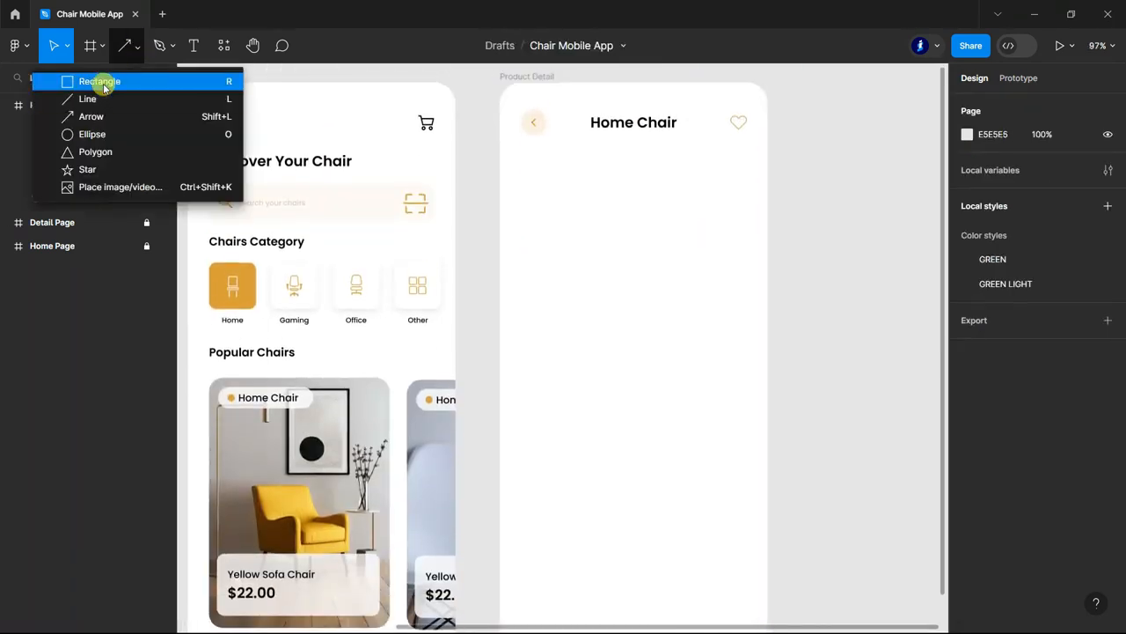
click(99, 81)
mouse_move(507, 177)
mouse_down()
mouse_move(752, 314)
mouse_move(767, 310)
mouse_up()
drag(502, 254, 498, 254)
drag(665, 177, 664, 154)
drag(648, 312, 648, 322)
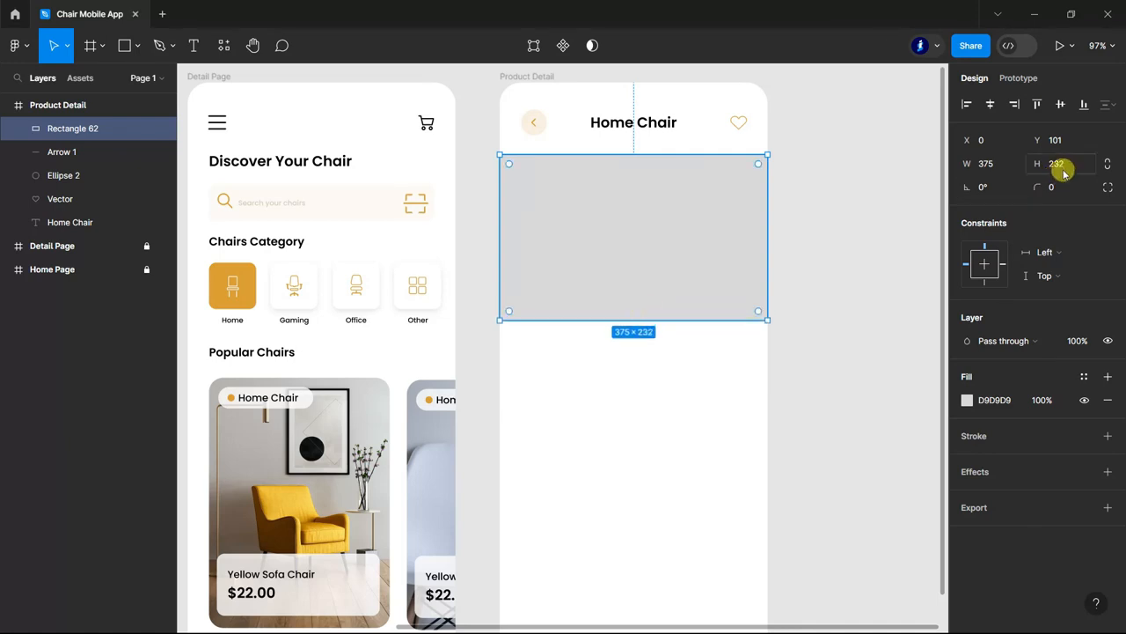
click(858, 297)
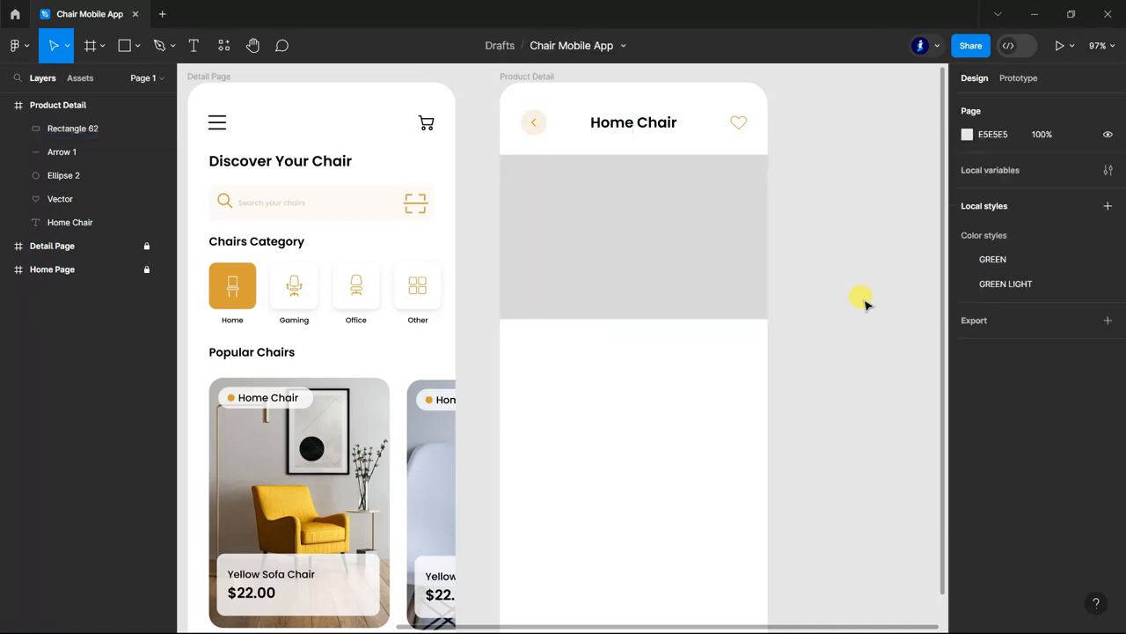
Unlock the Detail Page, copy its yellow sofa chair photo onto the Product Detail frame over the grey rectangle, and relock the Detail Page.
scroll(831, 282, up, 1)
scroll(800, 264, down, 2)
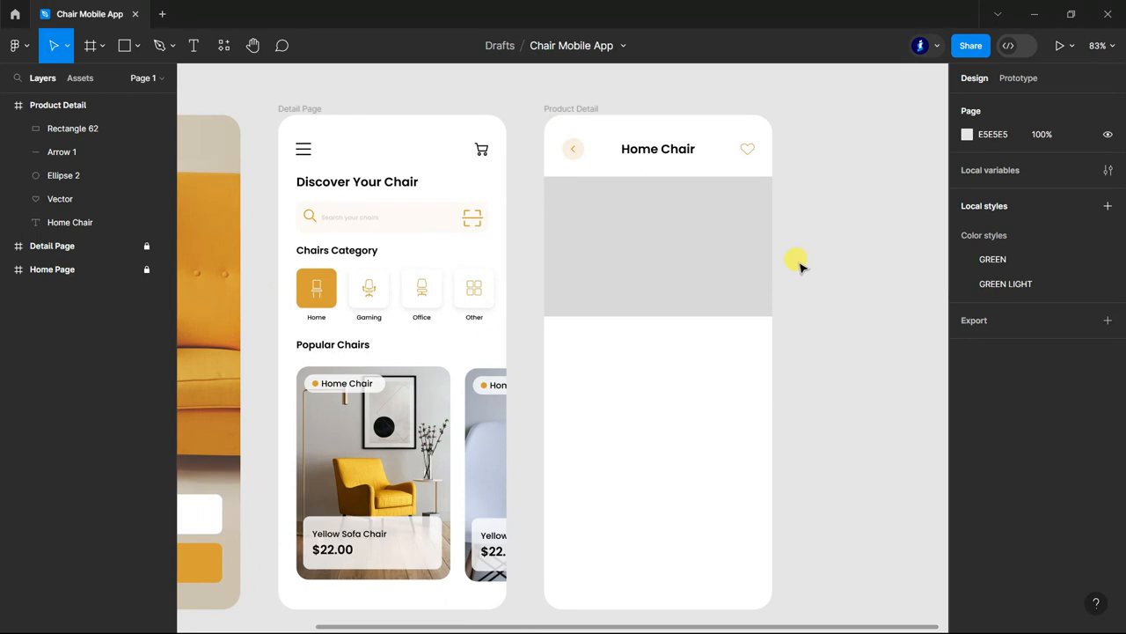
click(631, 251)
click(872, 367)
click(146, 245)
double_click(384, 444)
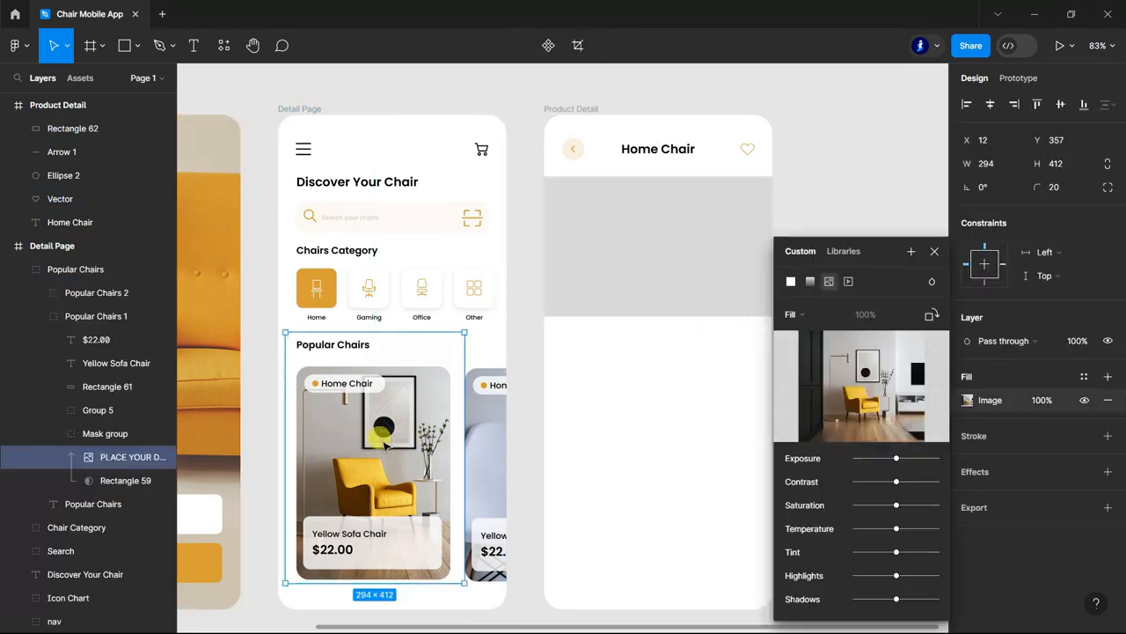
drag(405, 429, 674, 222)
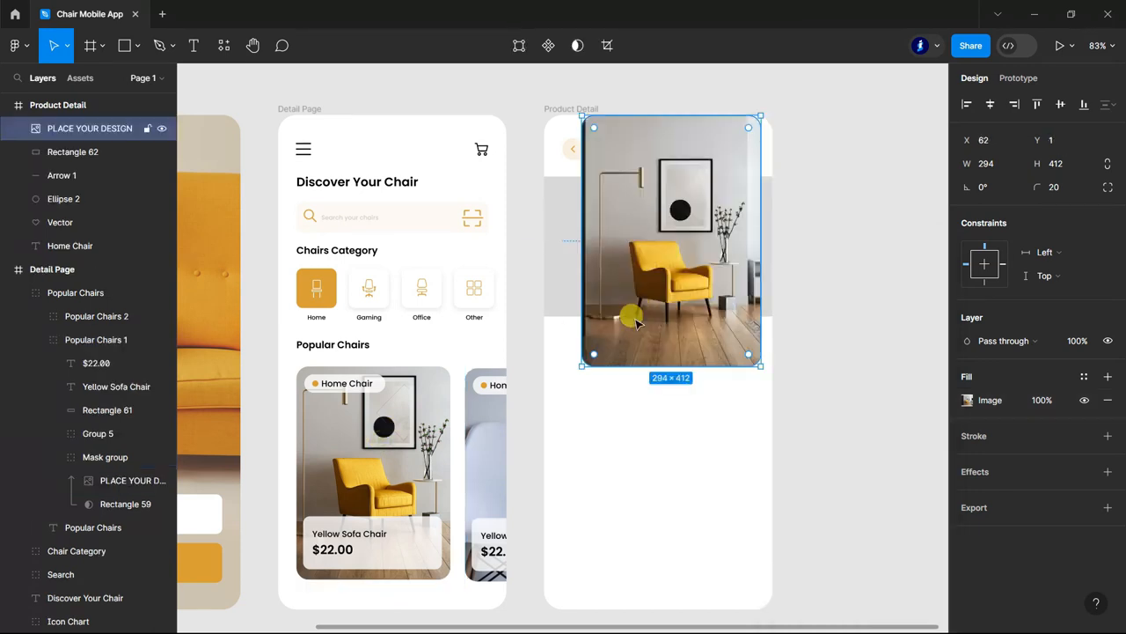
click(13, 273)
click(147, 269)
Mask the chair photo with the grey rectangle, then widen the photo to both frame edges and shift it up.
shift+click(83, 152)
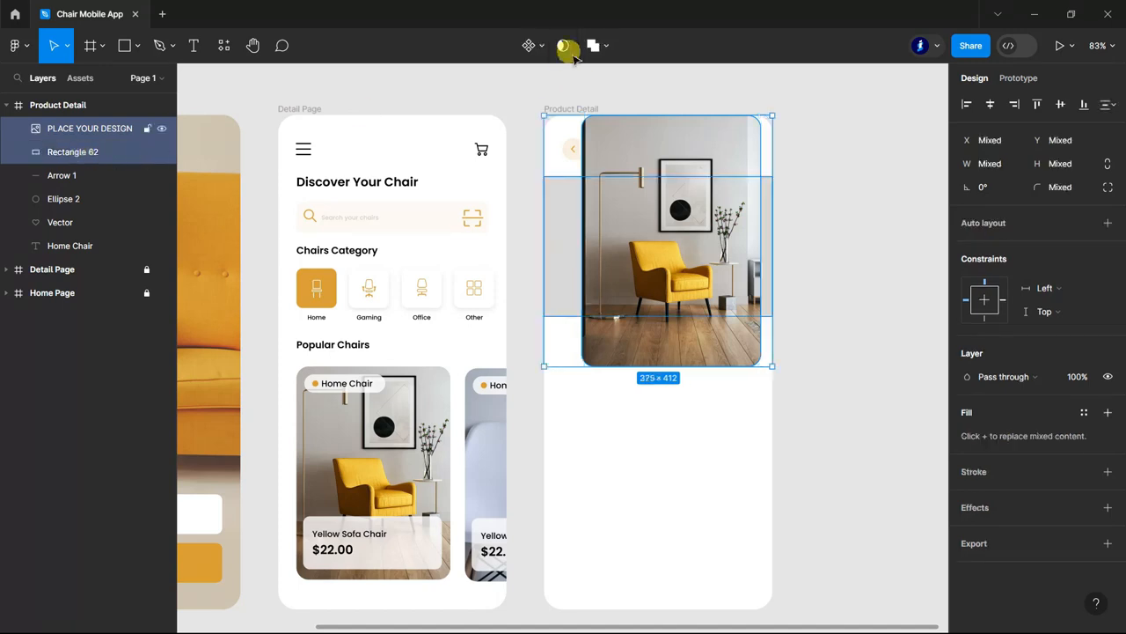
click(566, 47)
click(70, 150)
scroll(658, 266, down, 1)
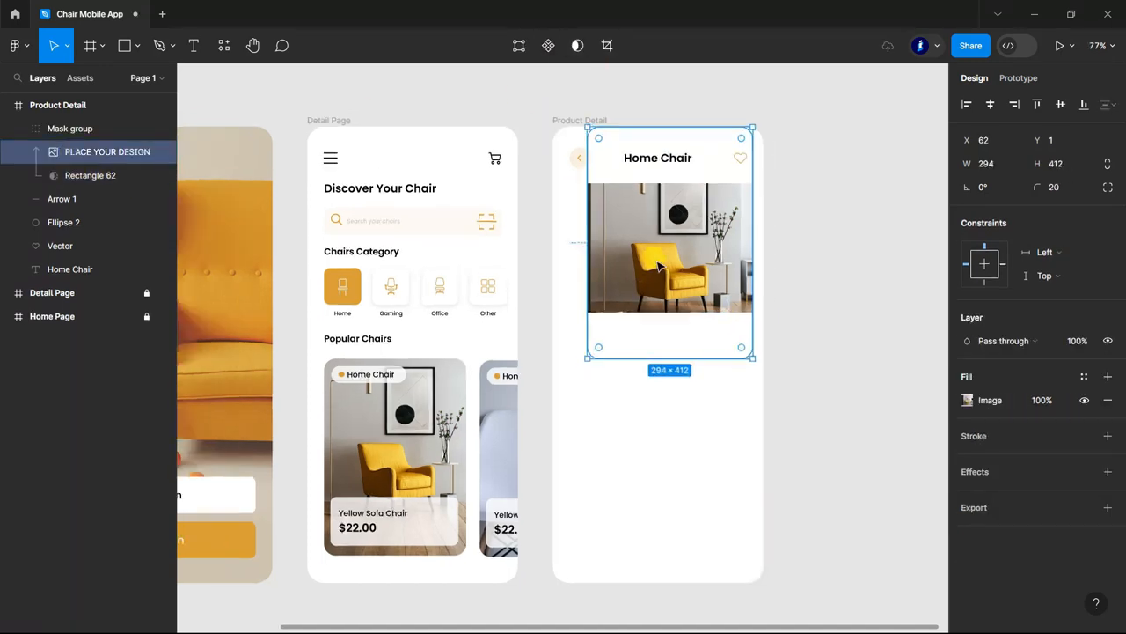
drag(588, 244, 552, 241)
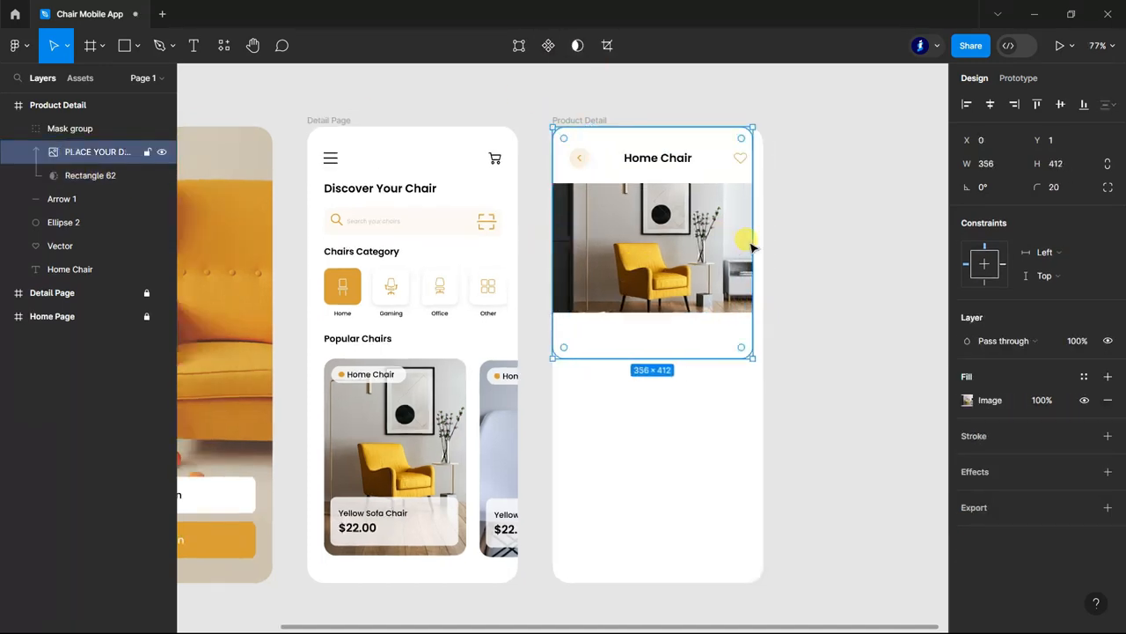
drag(752, 241, 764, 237)
drag(669, 278, 669, 255)
click(851, 301)
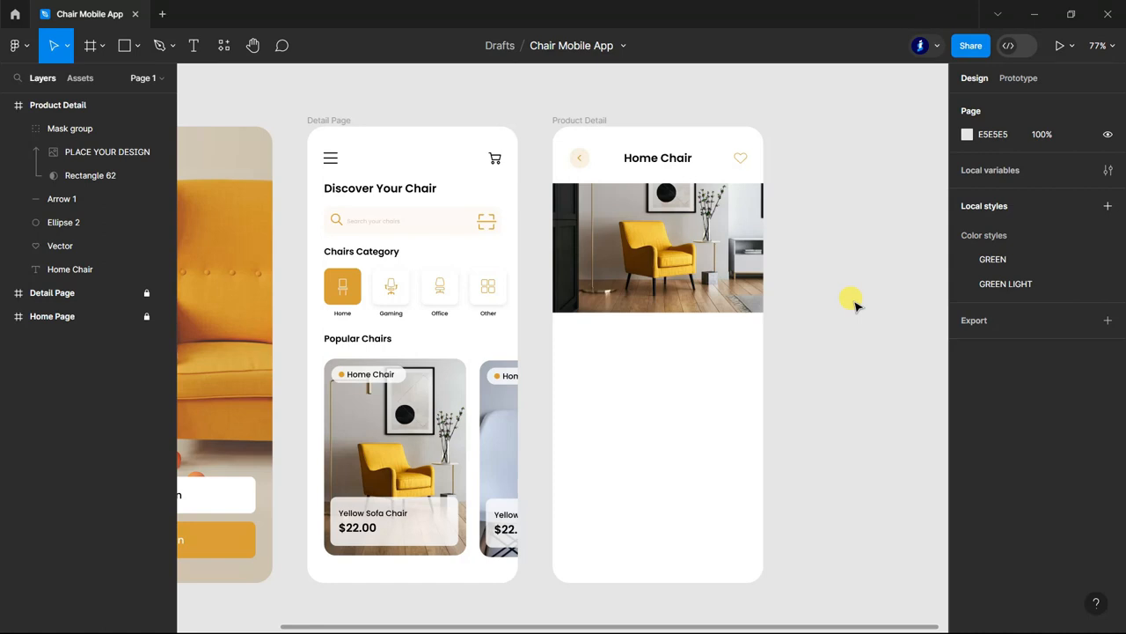
Enlarge the masked chair photo slightly and reposition it so the yellow chair sits near the centre of the banner.
double_click(651, 255)
drag(762, 328, 787, 366)
drag(702, 285, 692, 260)
click(855, 316)
Add a "Similar Type" heading in Poppins SemiBold 16 below the Type row, aligned with the Description heading at X 29, Y 530.
scroll(854, 315, down, 2)
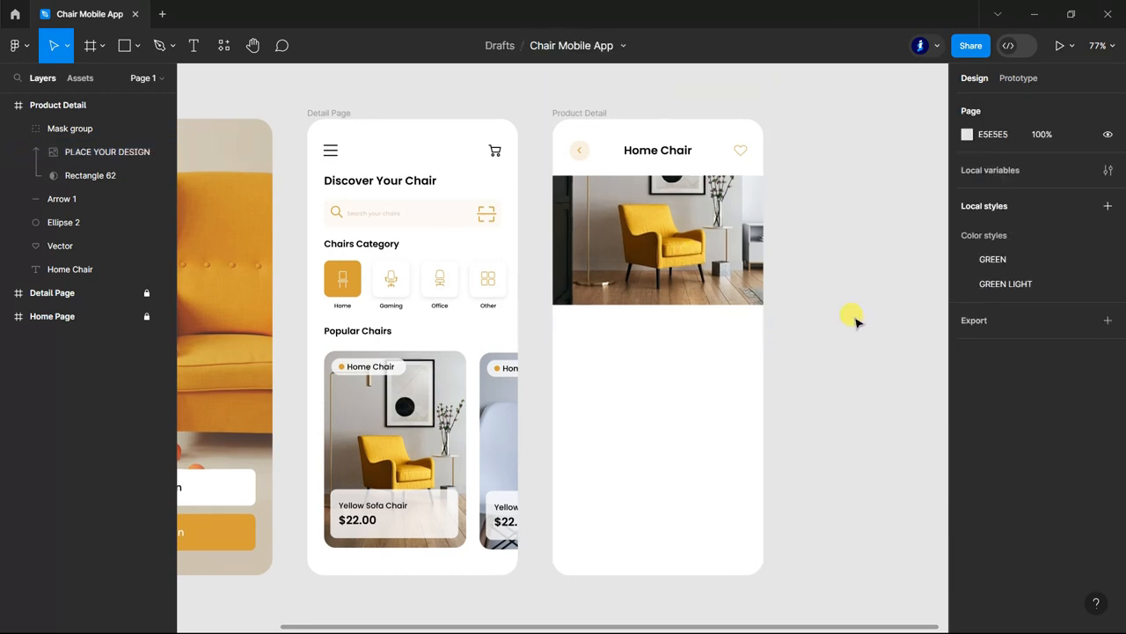
scroll(855, 315, down, 2)
scroll(855, 319, up, 8)
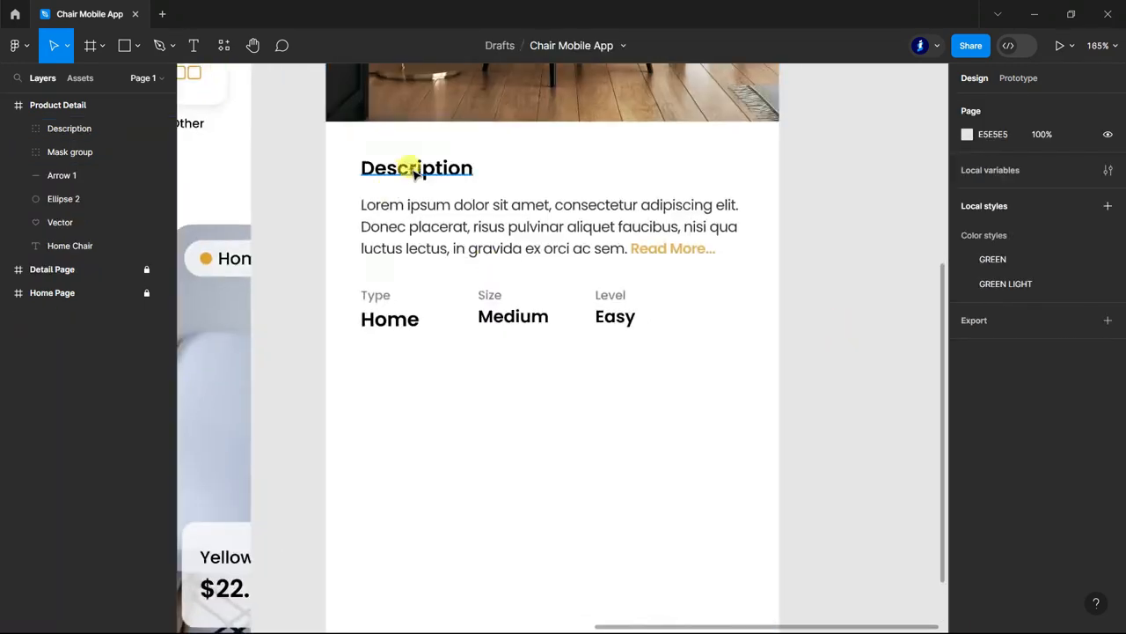
double_click(405, 167)
click(193, 45)
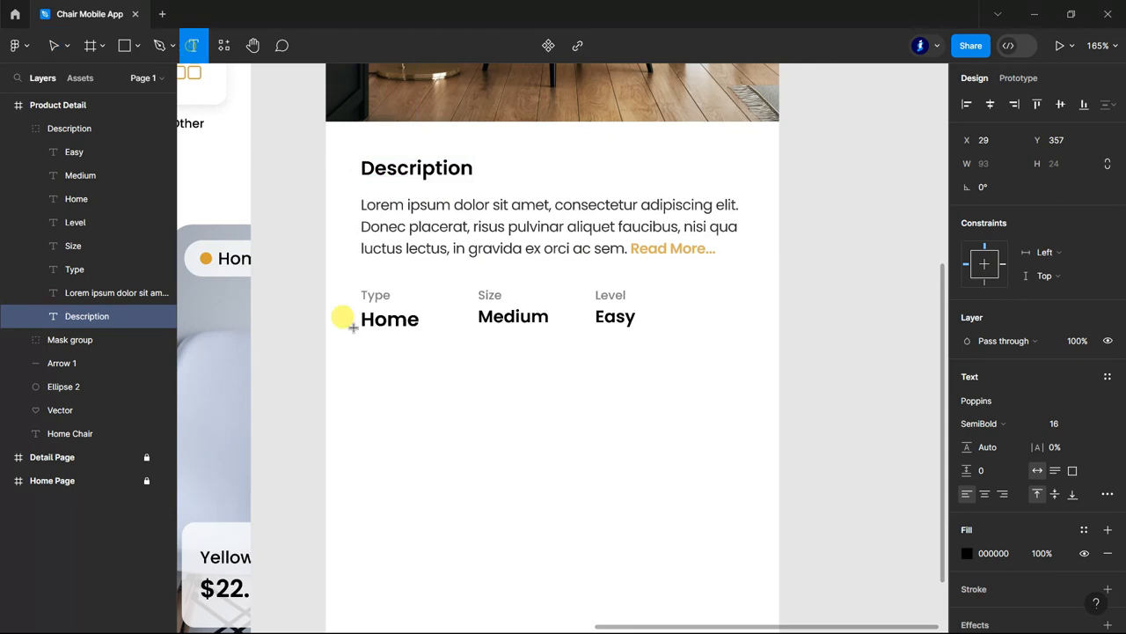
click(376, 363)
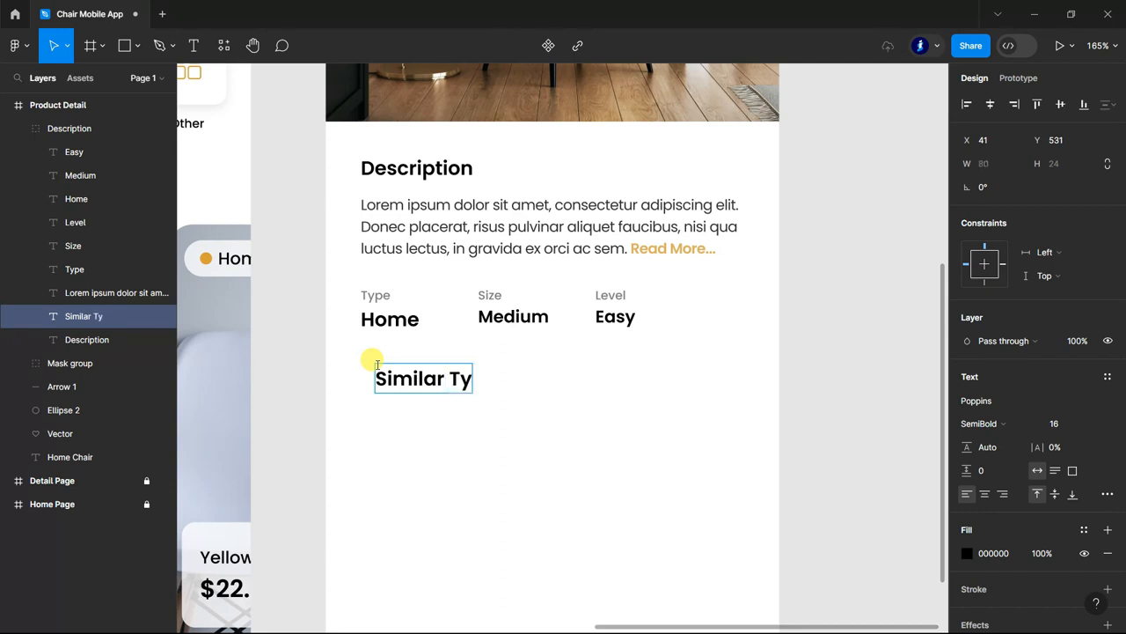
key(Escape)
drag(398, 388, 381, 387)
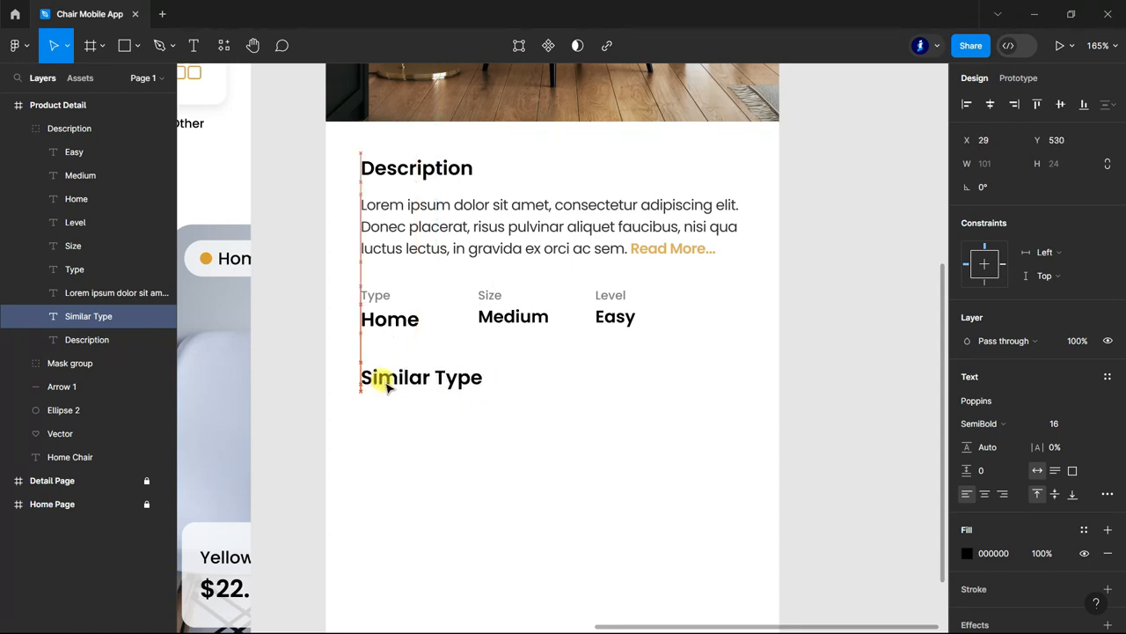
Add a "See all" text on the Similar Type row in Poppins Medium, size 10, coloured orange D79F38.
click(194, 46)
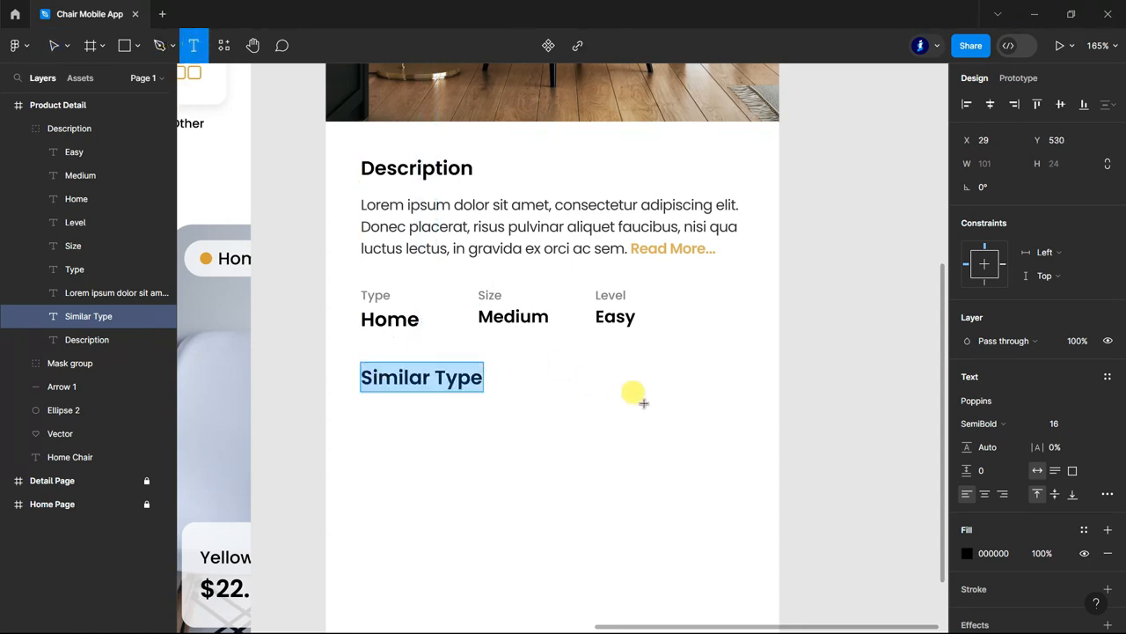
click(671, 364)
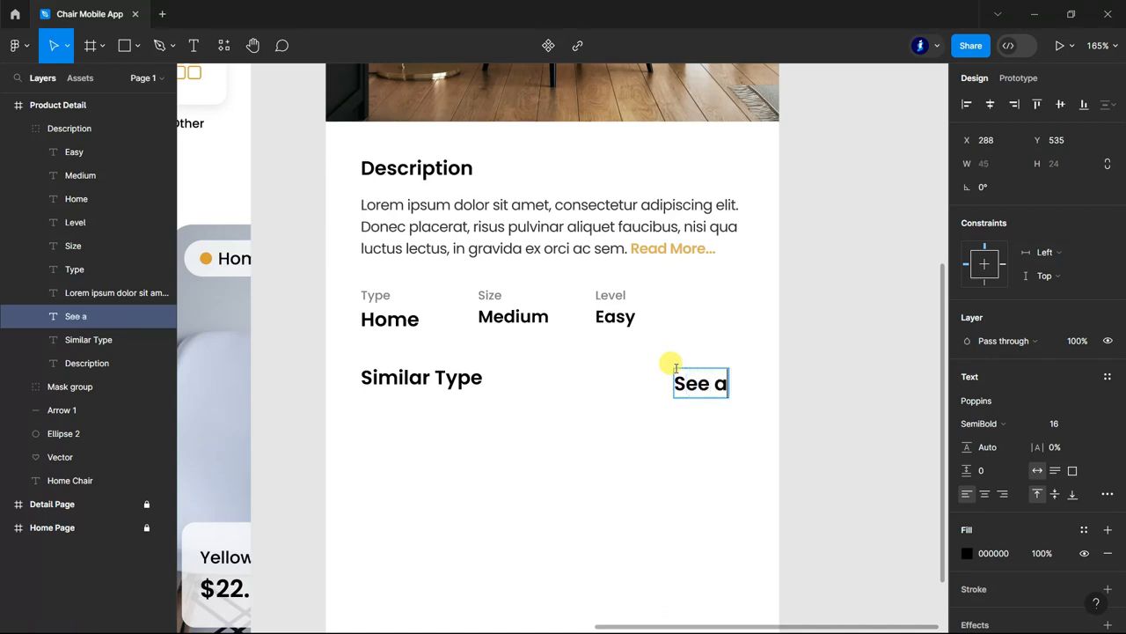
key(ctrl+a)
click(1092, 422)
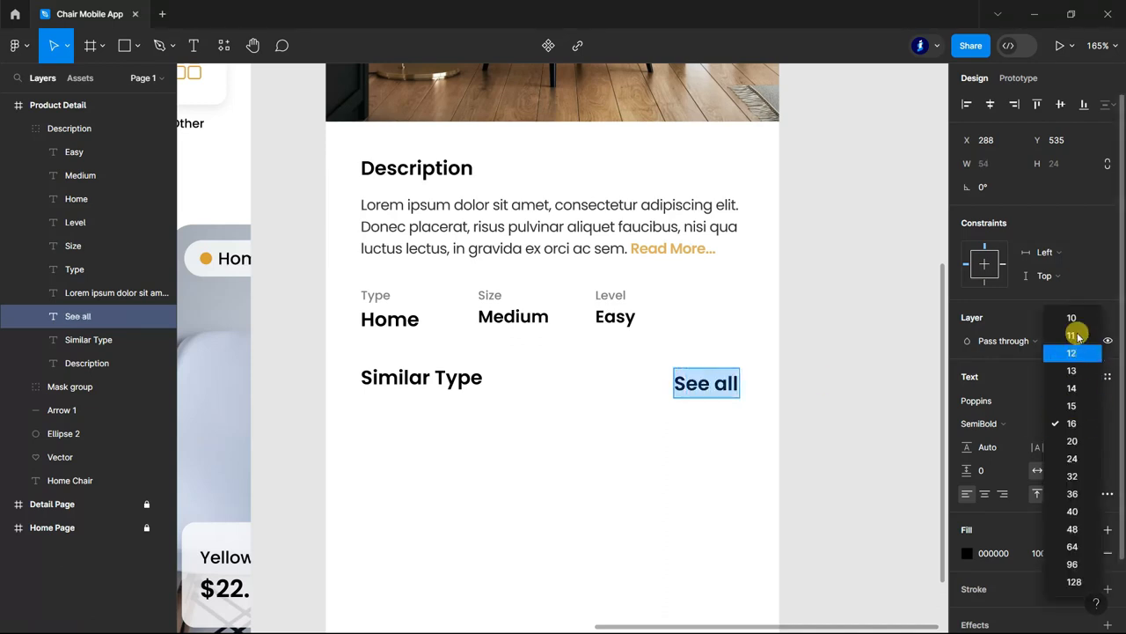
click(1077, 326)
click(972, 552)
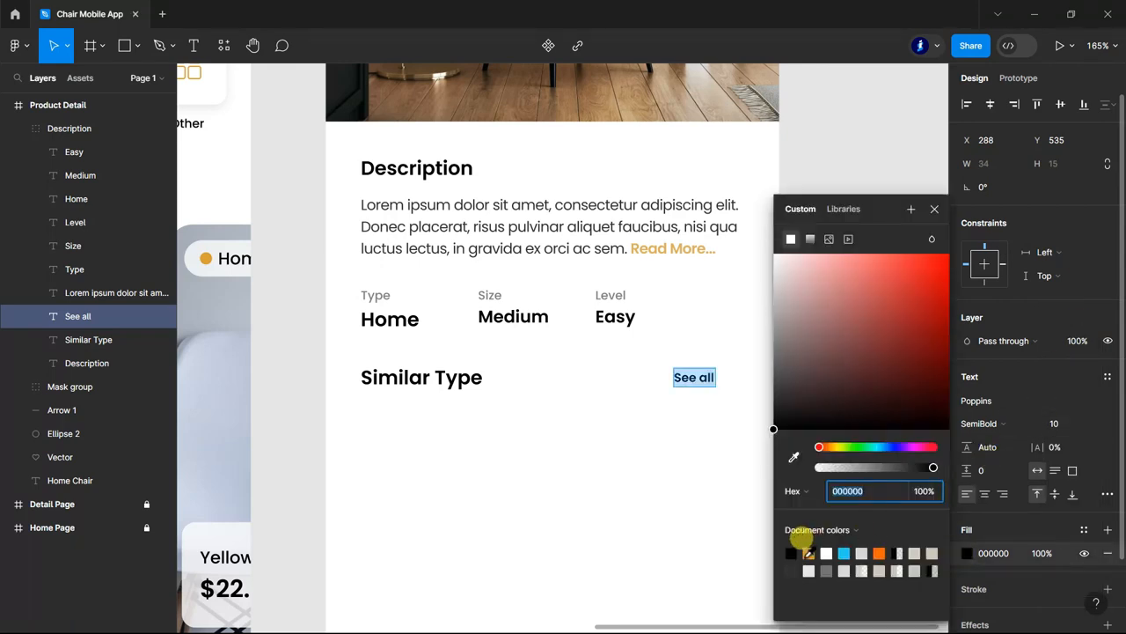
click(809, 553)
click(986, 424)
click(1003, 370)
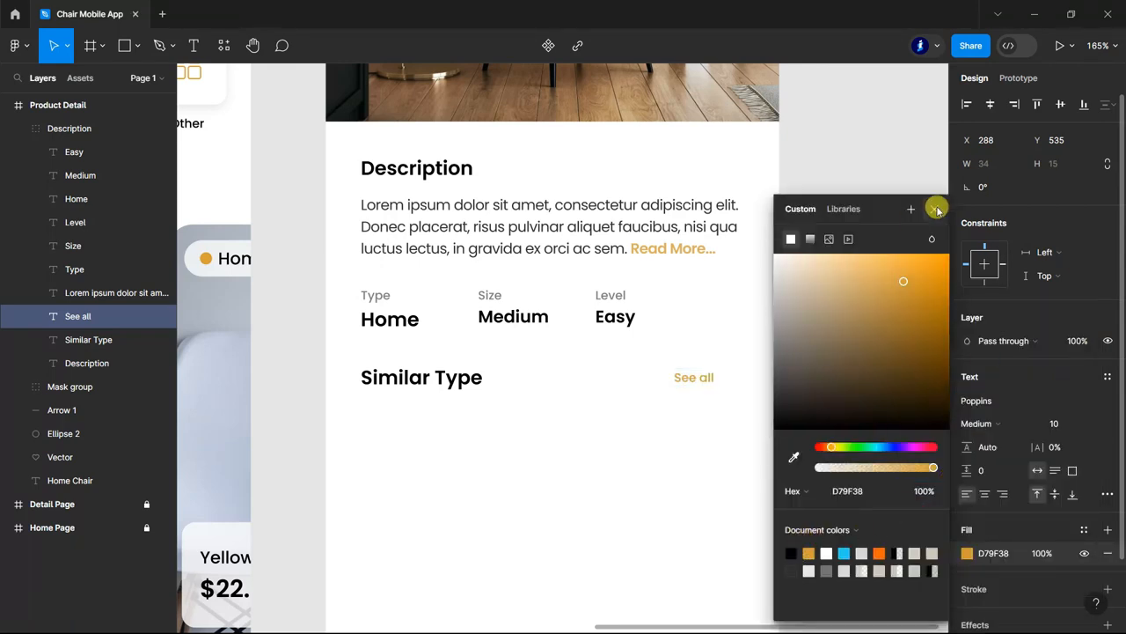
click(934, 208)
Move the "See all" text toward the right margin of the Similar Type row, to about X 306, Y 539.
drag(701, 383, 727, 383)
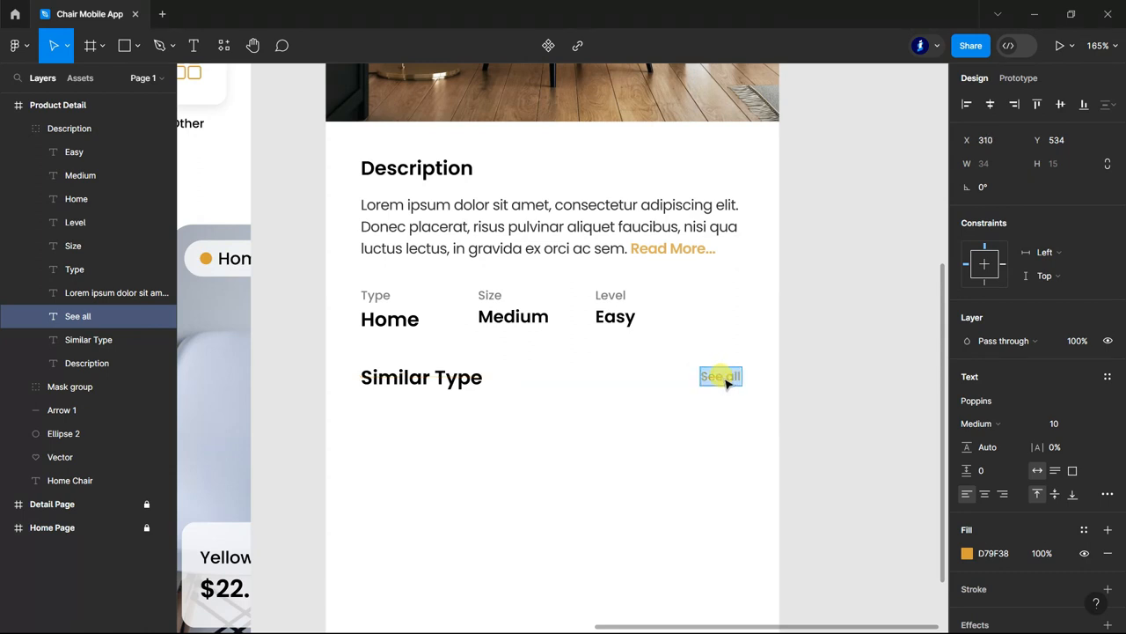
key(Left)
key(Left)
key(Left)
key(Left)
key(Down)
key(Down)
key(Down)
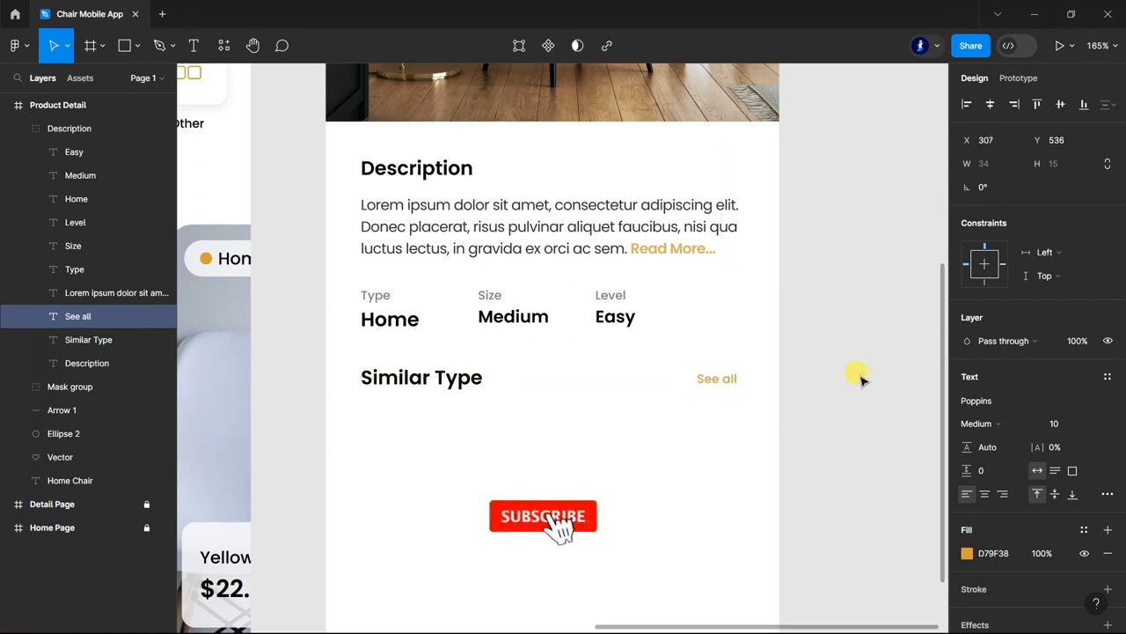
key(Down)
click(838, 355)
Draw a grey rectangle below the Similar Type heading and show the Product Detail frame's layout grid.
scroll(838, 355, down, 1)
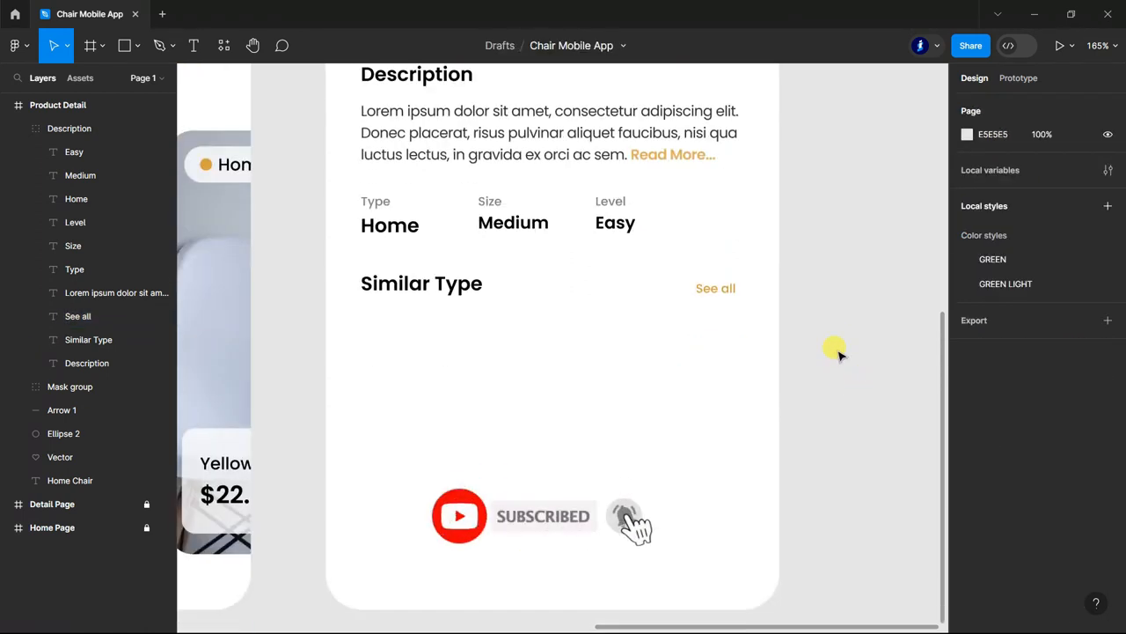
scroll(839, 355, down, 1)
click(25, 128)
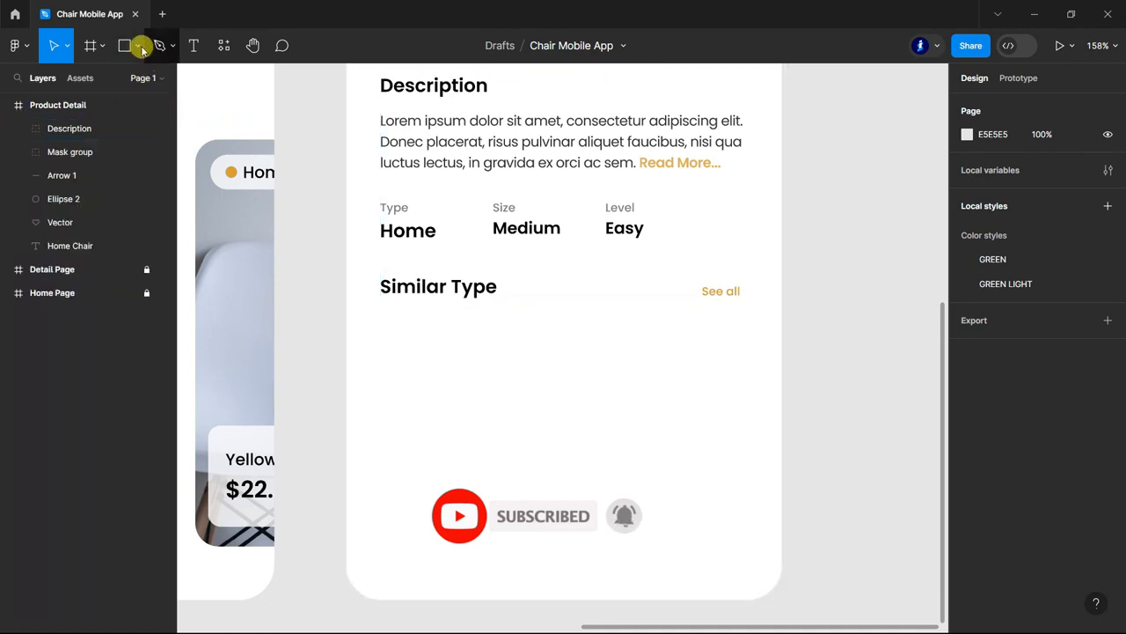
click(125, 45)
mouse_move(385, 325)
mouse_down()
mouse_move(495, 460)
mouse_move(551, 473)
mouse_up()
click(35, 105)
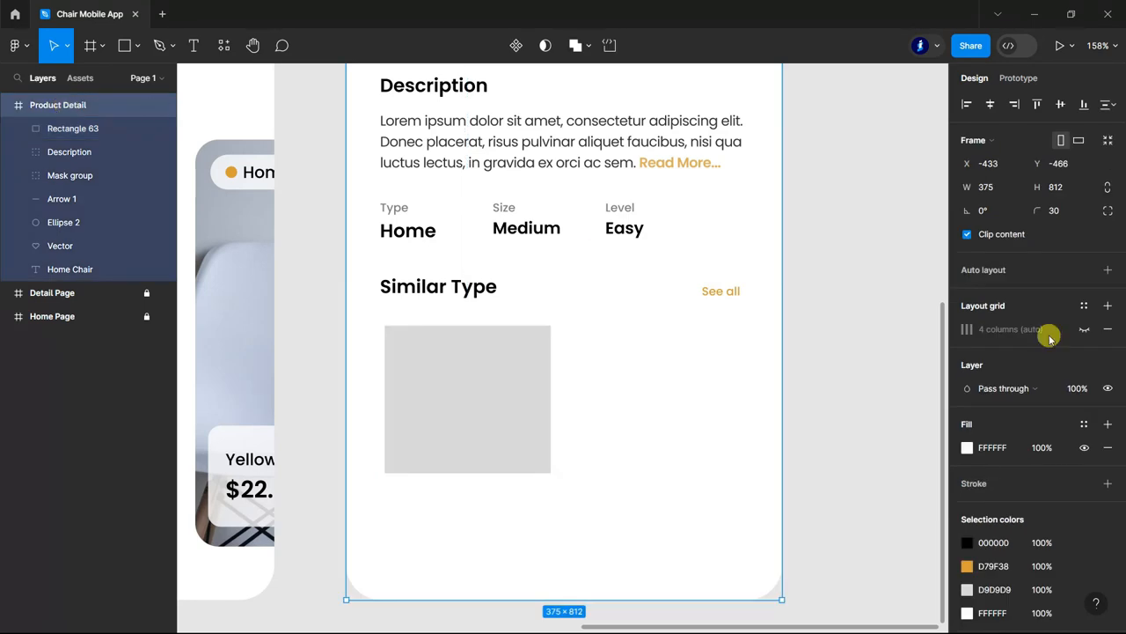
click(1084, 330)
Fit the new rectangle to the first two grid columns at X 30, Y 576, with a size of 148 × 131.
scroll(524, 352, up, 3)
click(358, 404)
mouse_move(326, 403)
mouse_down()
mouse_move(312, 429)
mouse_move(314, 413)
mouse_up()
drag(562, 398, 565, 399)
scroll(565, 399, down, 3)
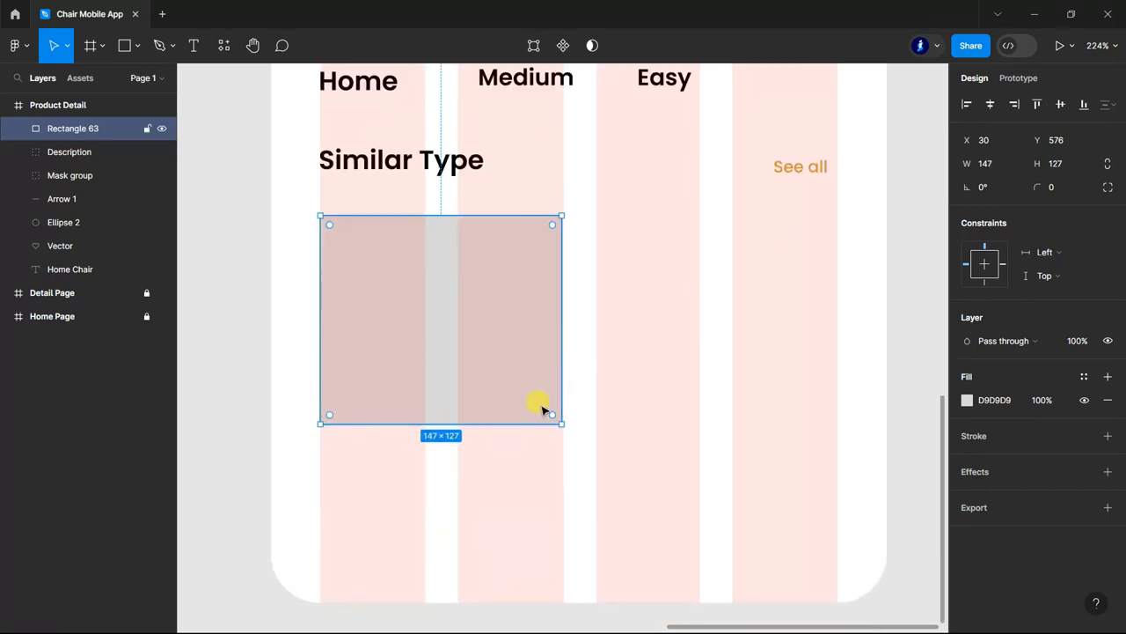
key(Up)
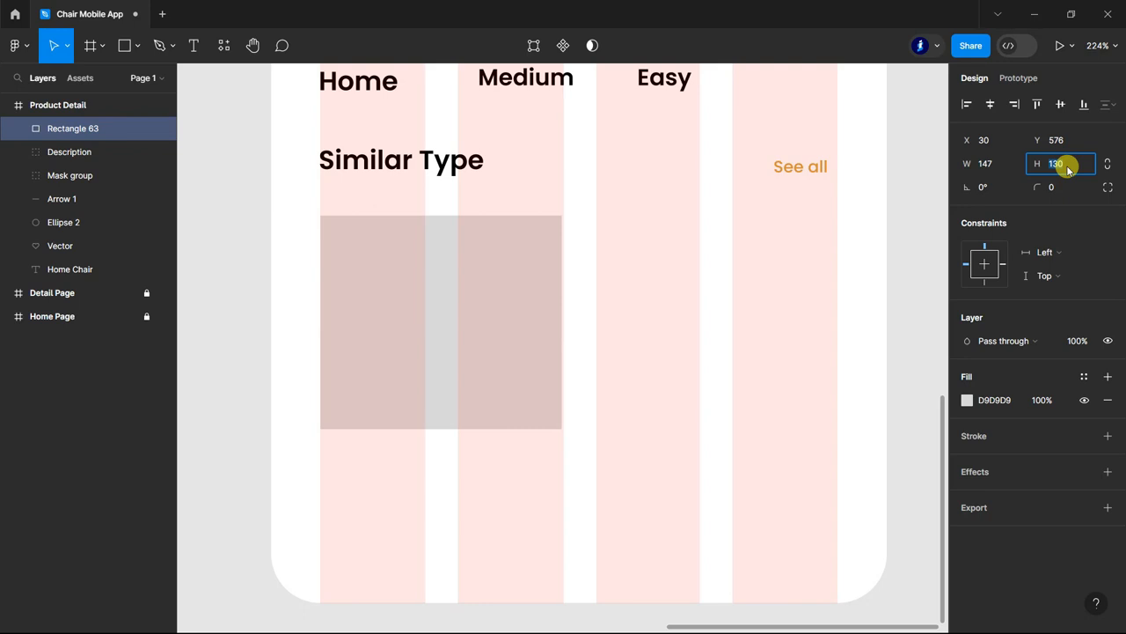
key(Up)
click(988, 167)
key(Up)
Round the corners of the rectangle under Similar Type with a radius of 15.
click(1062, 193)
text(20)
key(Return)
click(1065, 187)
text(15)
key(Return)
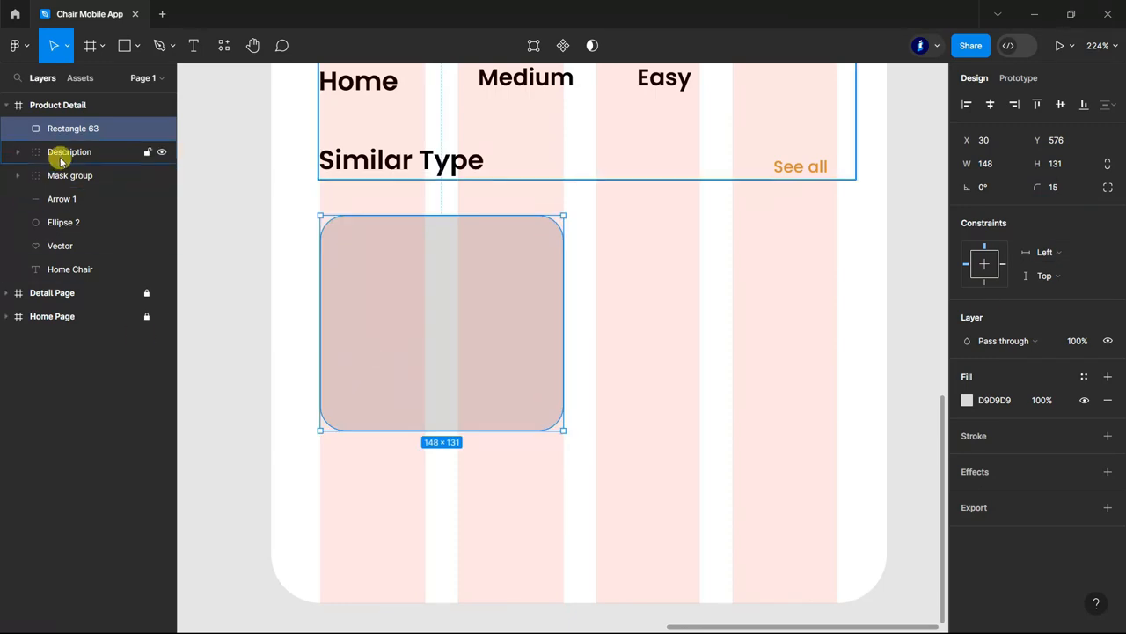
Nudge the "See all" text up and right to meet the outer edge of the fourth grid column, and collapse the Description group.
double_click(787, 165)
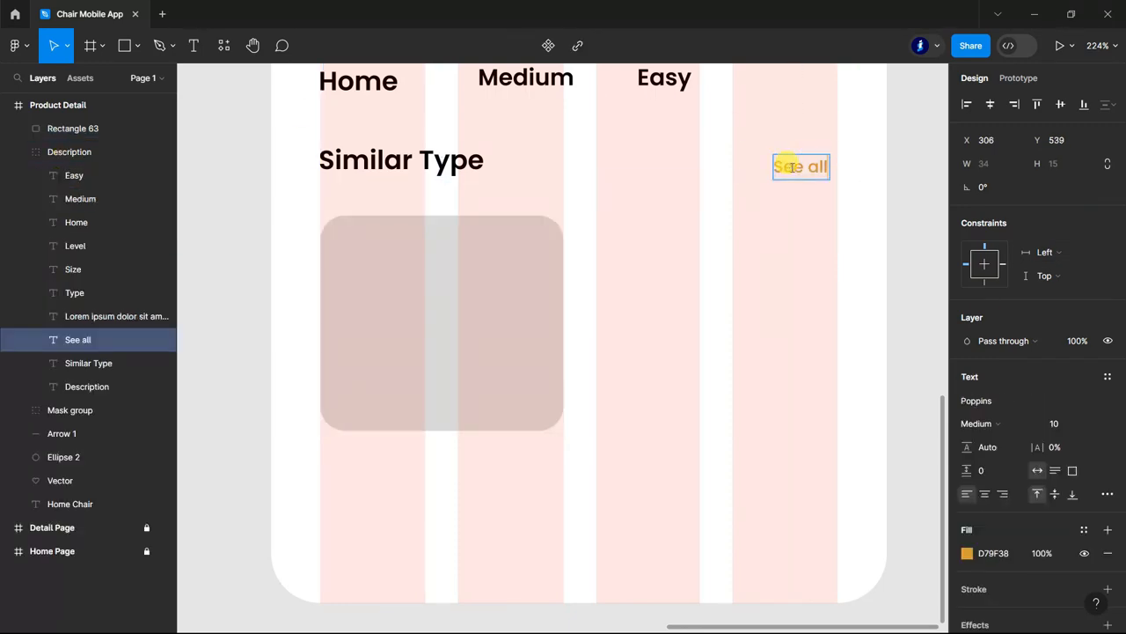
key(Up)
key(Up)
key(Right)
key(Right)
key(Right)
key(Right)
key(Right)
key(Right)
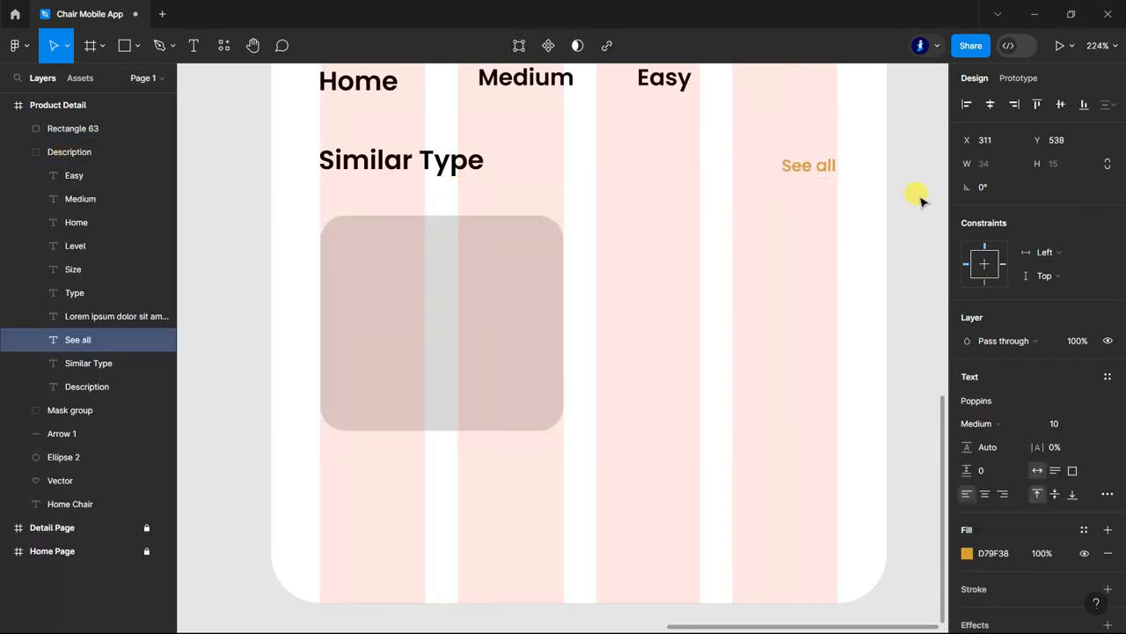
click(920, 201)
click(23, 151)
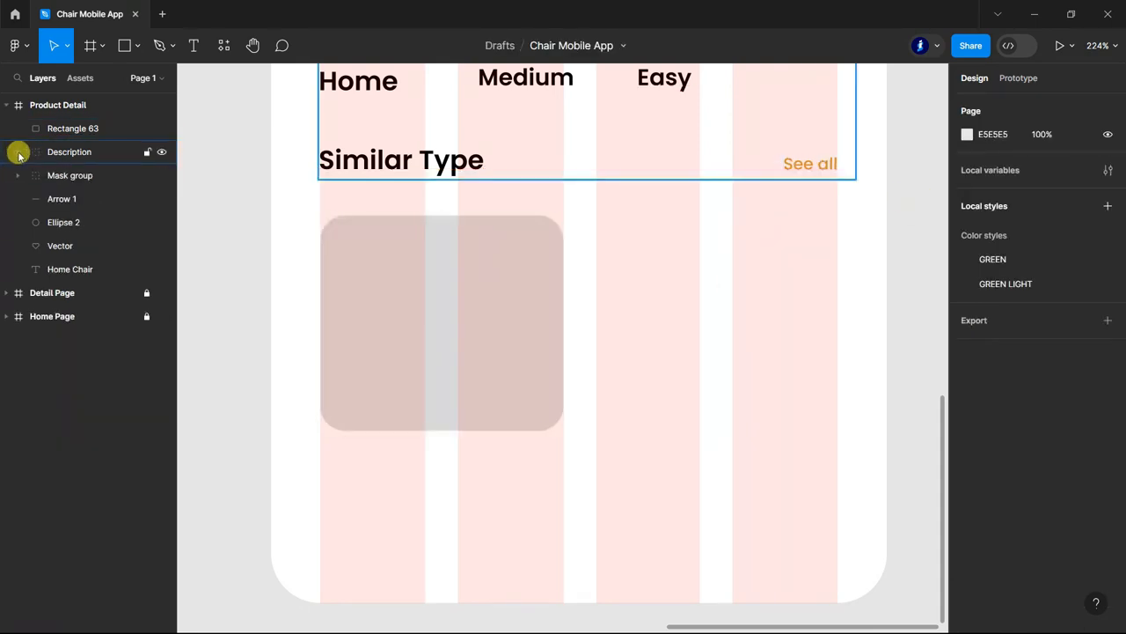
Hide the Product Detail frame's layout grid and mask the beige armchair photo into the rounded rectangle under Similar Type.
double_click(50, 104)
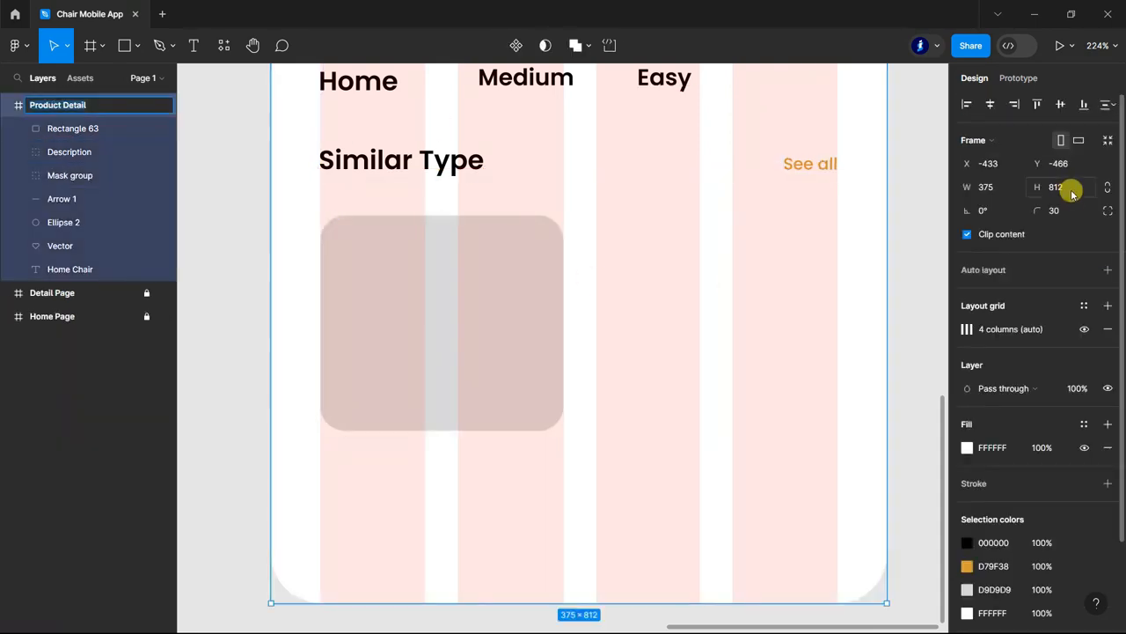
key(ctrl+shift+4)
key(ctrl+minus)
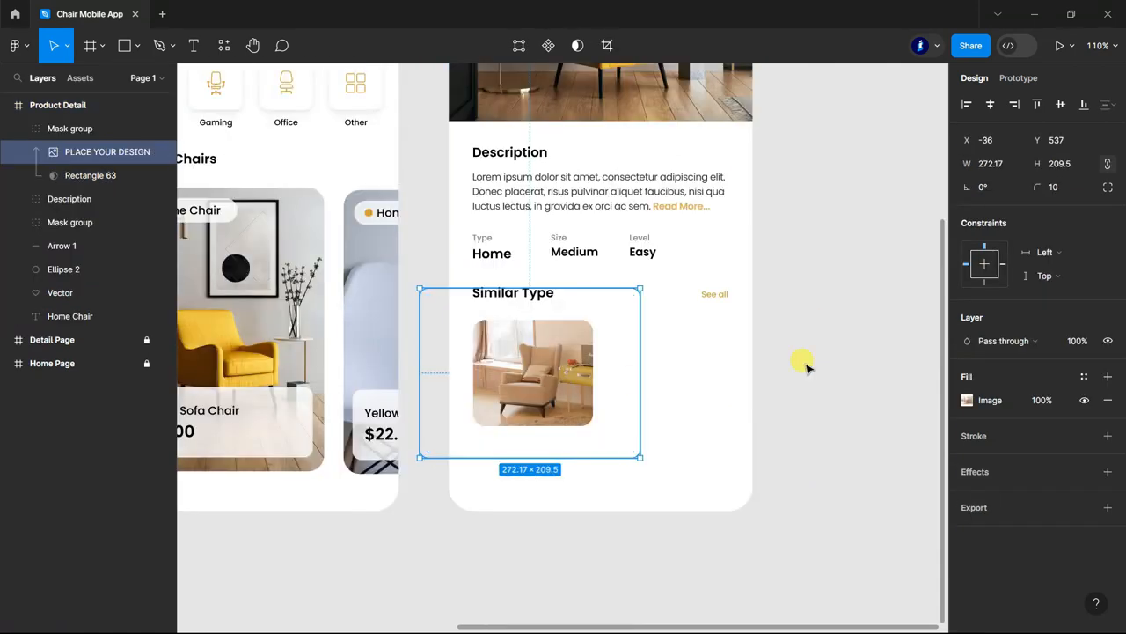
click(799, 361)
scroll(803, 357, down, 1)
click(21, 128)
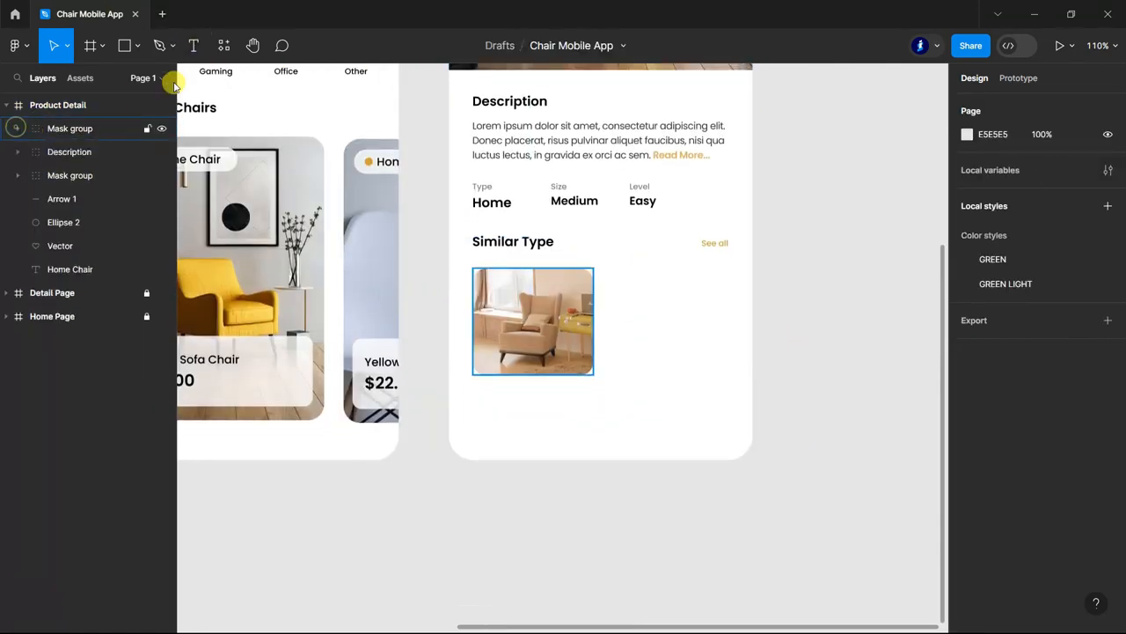
Add the caption "Home Chair" and centre it just below the beige armchair picture.
click(194, 45)
scroll(549, 377, up, 5)
double_click(446, 384)
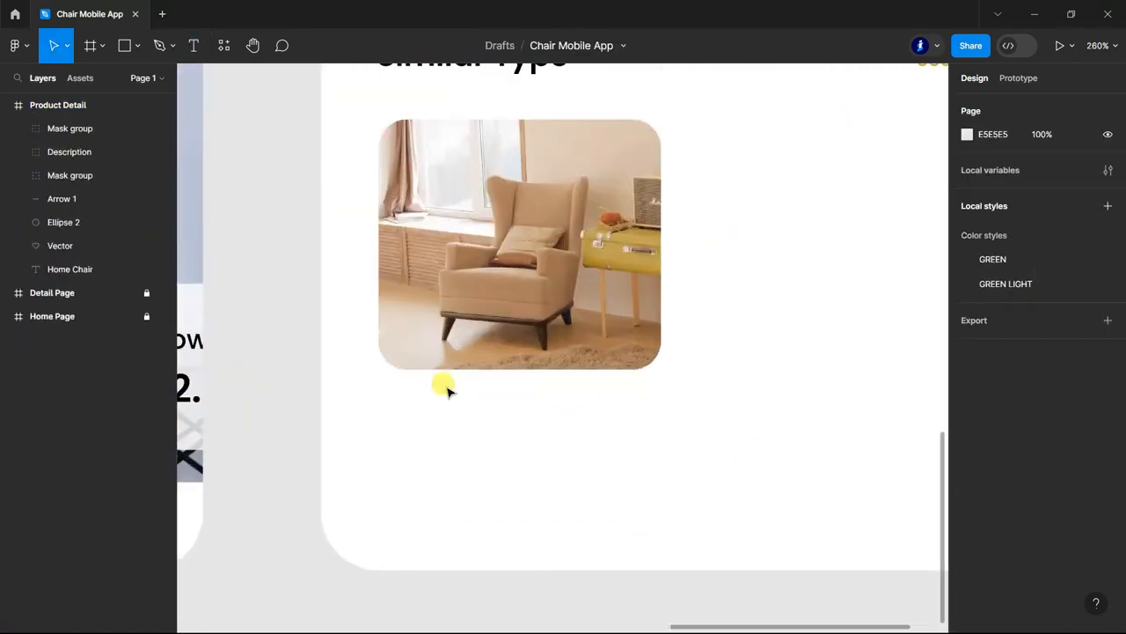
key(h)
click(193, 46)
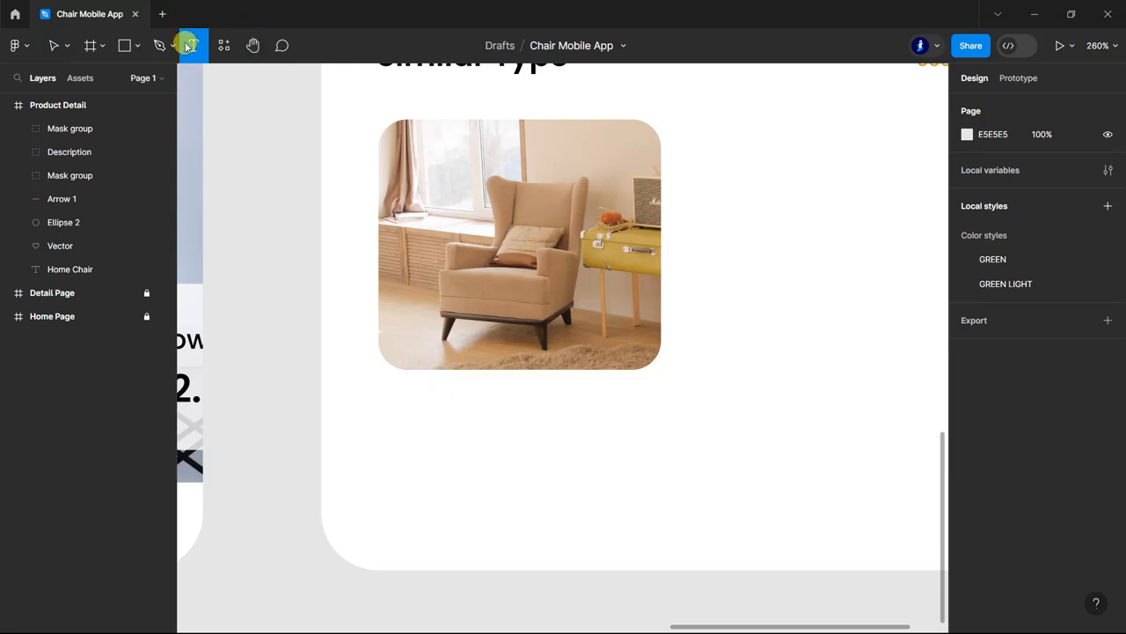
click(446, 398)
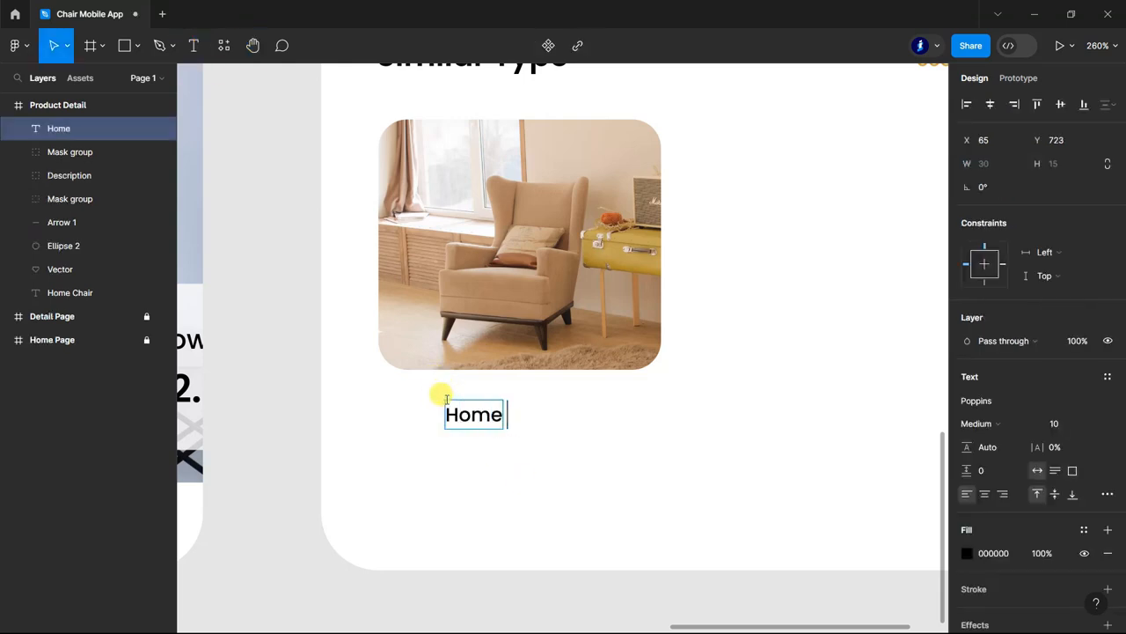
key(Escape)
drag(517, 415, 535, 397)
Set the font weight of the Home Chair caption to SemiBold.
click(994, 423)
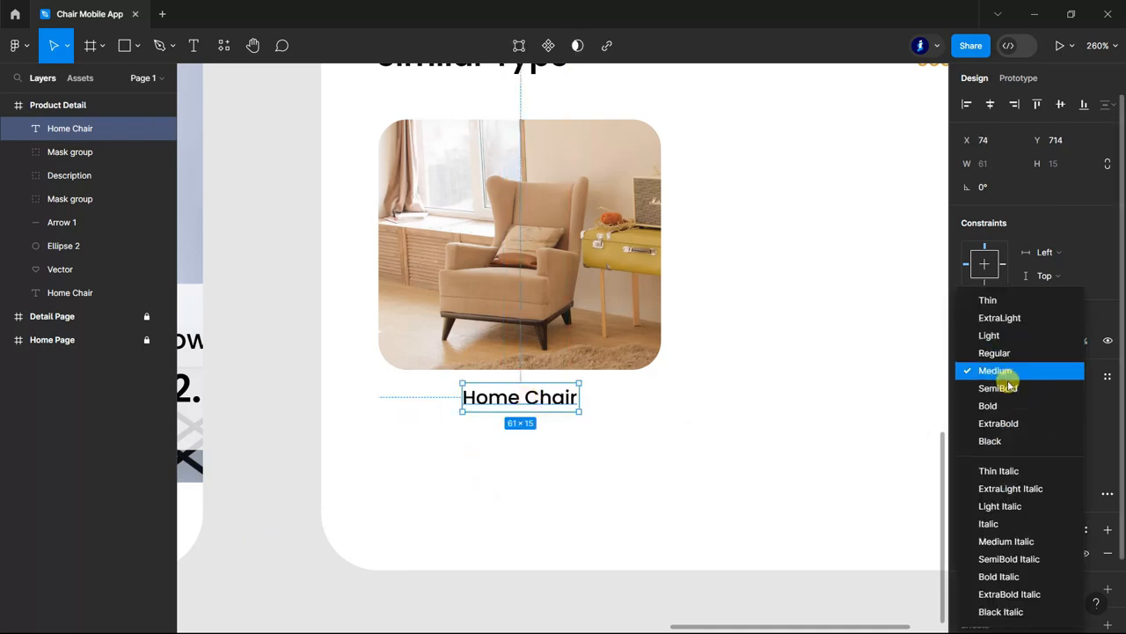
click(994, 387)
scroll(715, 541, down, 3)
scroll(695, 563, down, 3)
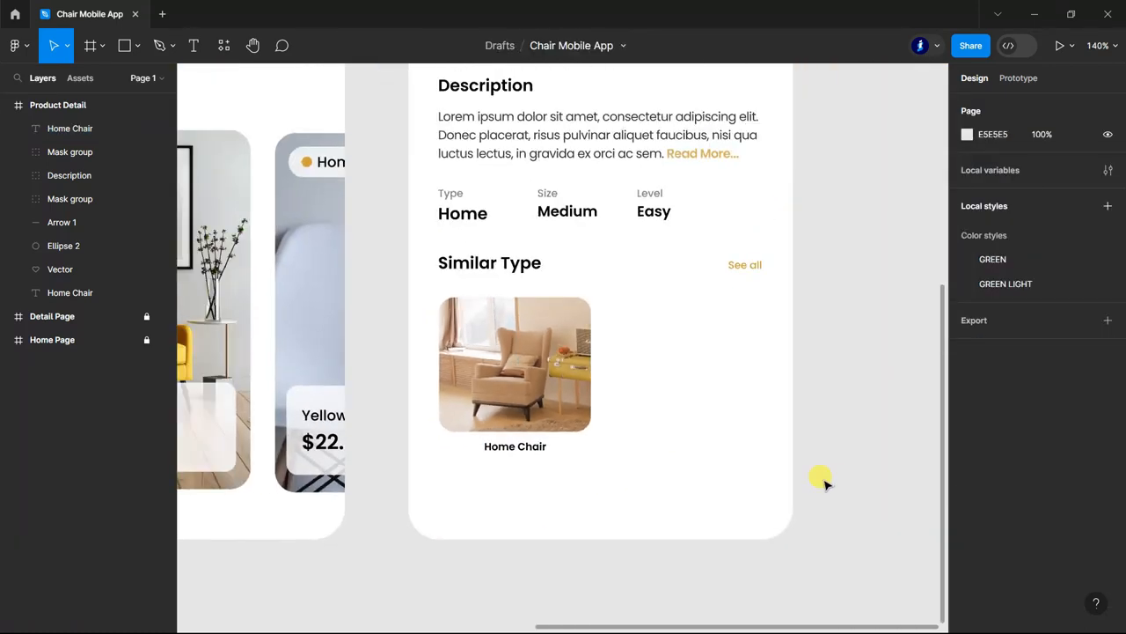
Group the armchair picture with its caption and name the group "Home Chair".
click(57, 151)
shift+click(62, 128)
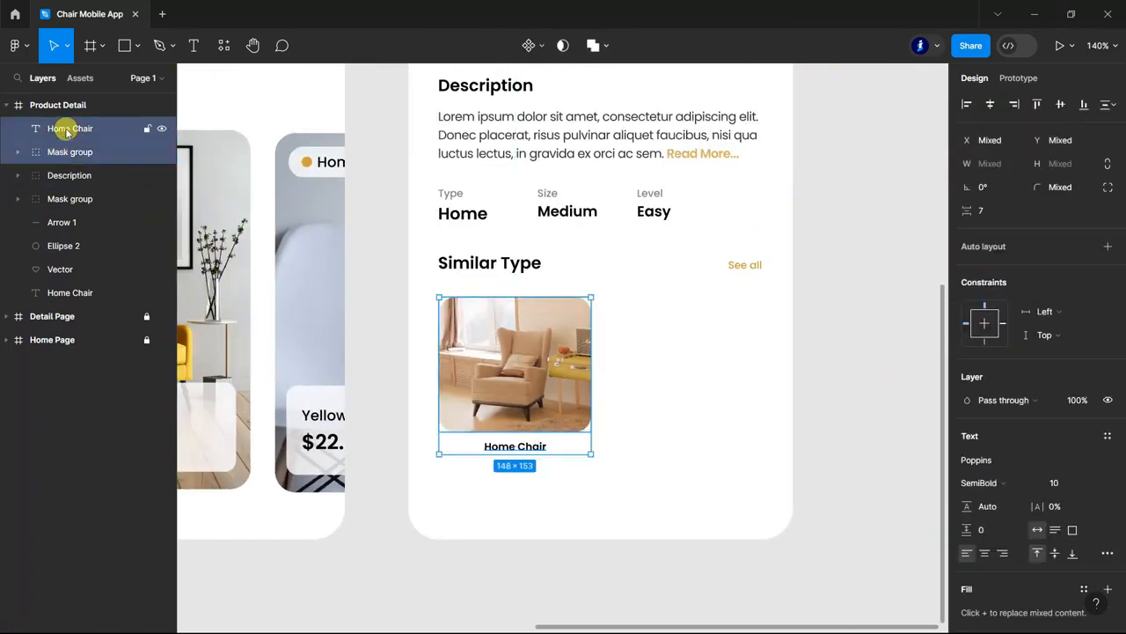
key(ctrl+g)
click(16, 128)
double_click(83, 152)
key(ctrl+c)
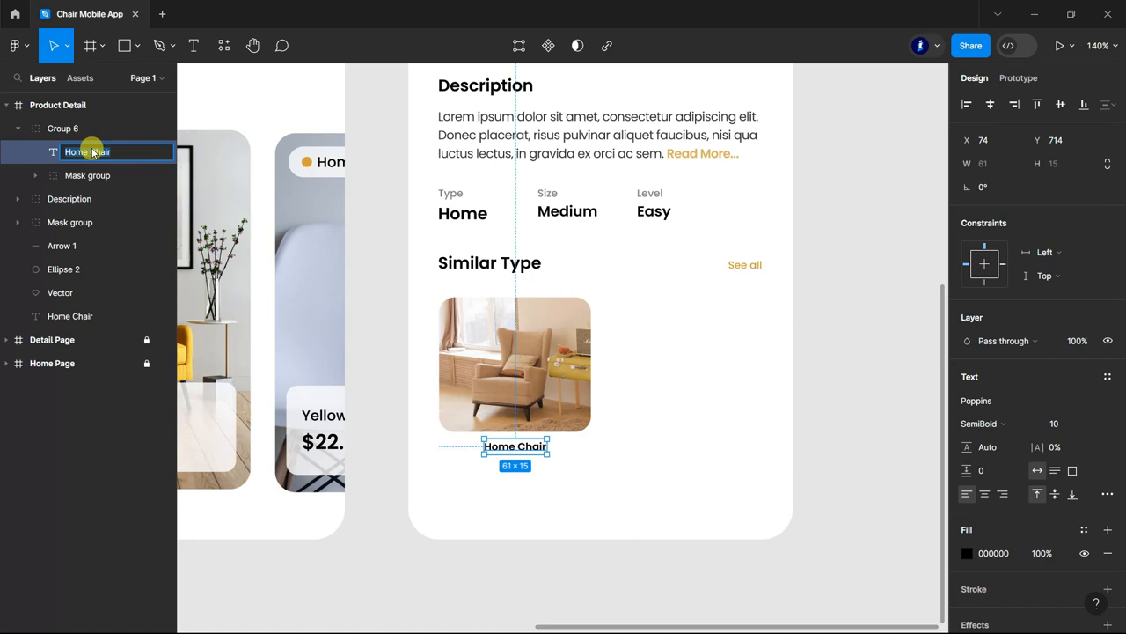
double_click(70, 130)
key(ctrl+v)
click(16, 129)
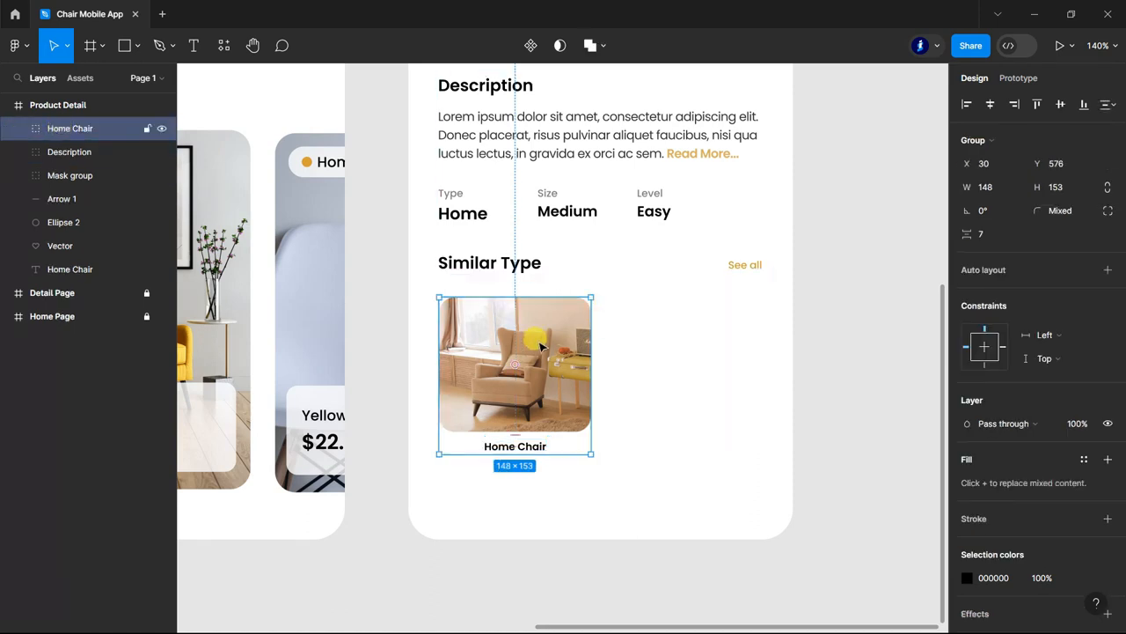
Duplicate the Home Chair card to its right with a gap of 20 and change the copy's caption to "Office Chair".
drag(532, 348, 710, 348)
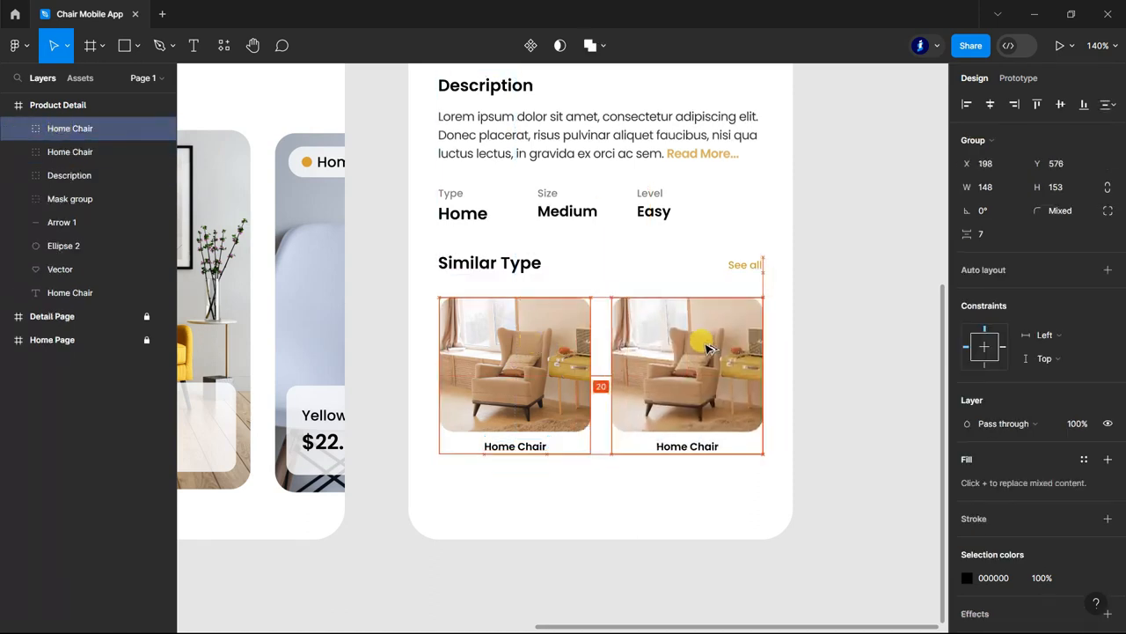
click(858, 369)
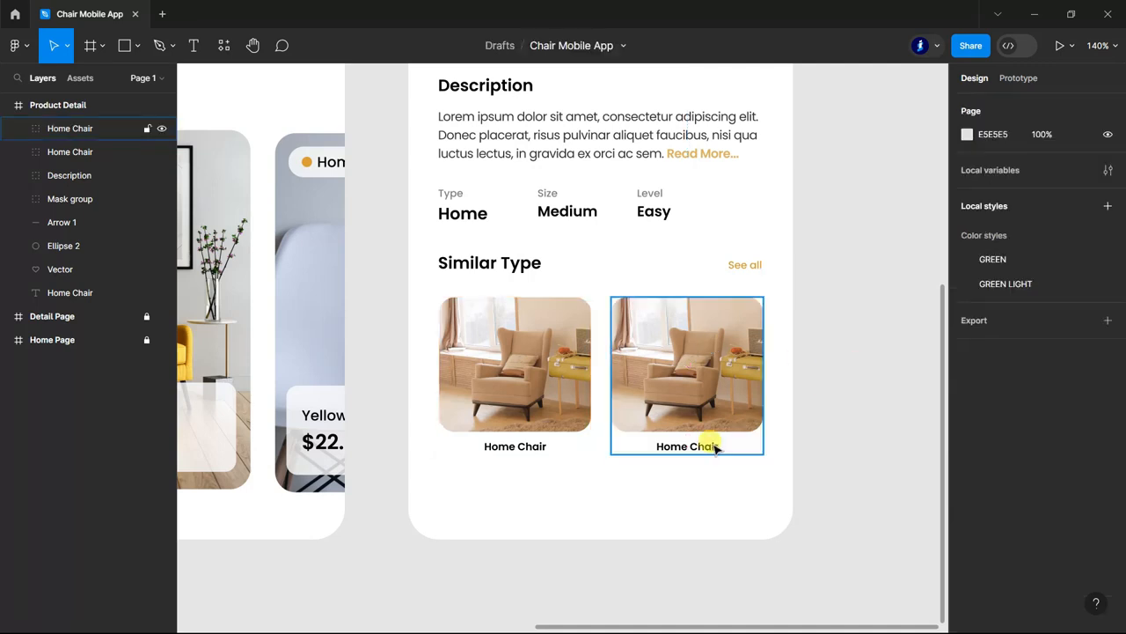
ctrl+click(703, 447)
click(193, 46)
scroll(744, 449, up, 5)
drag(574, 441, 483, 423)
text(O)
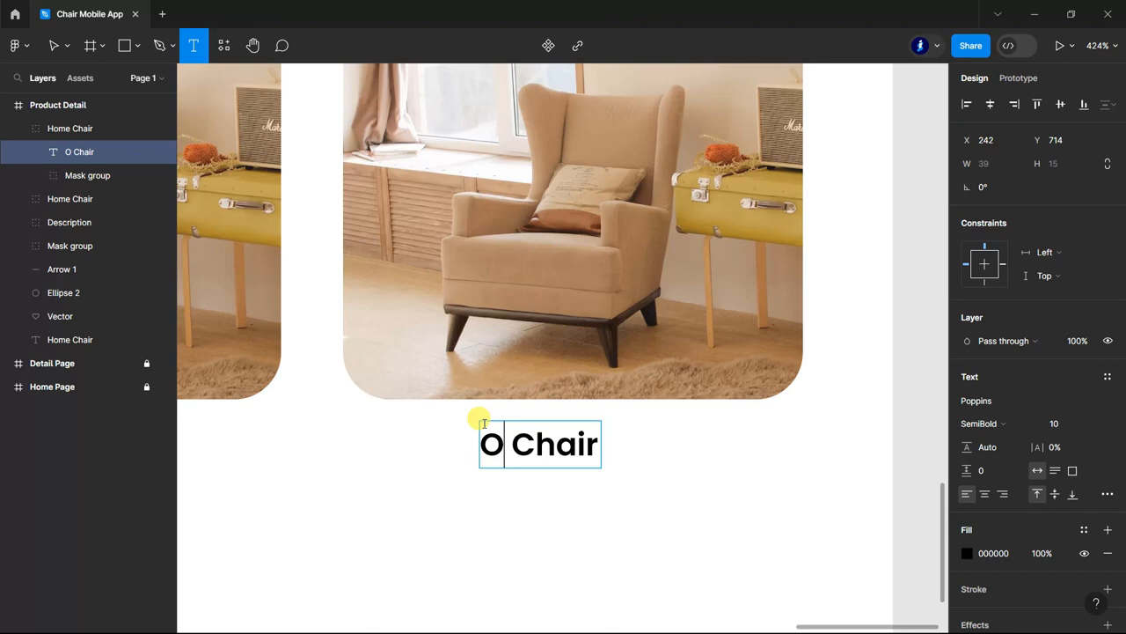
text(ffice)
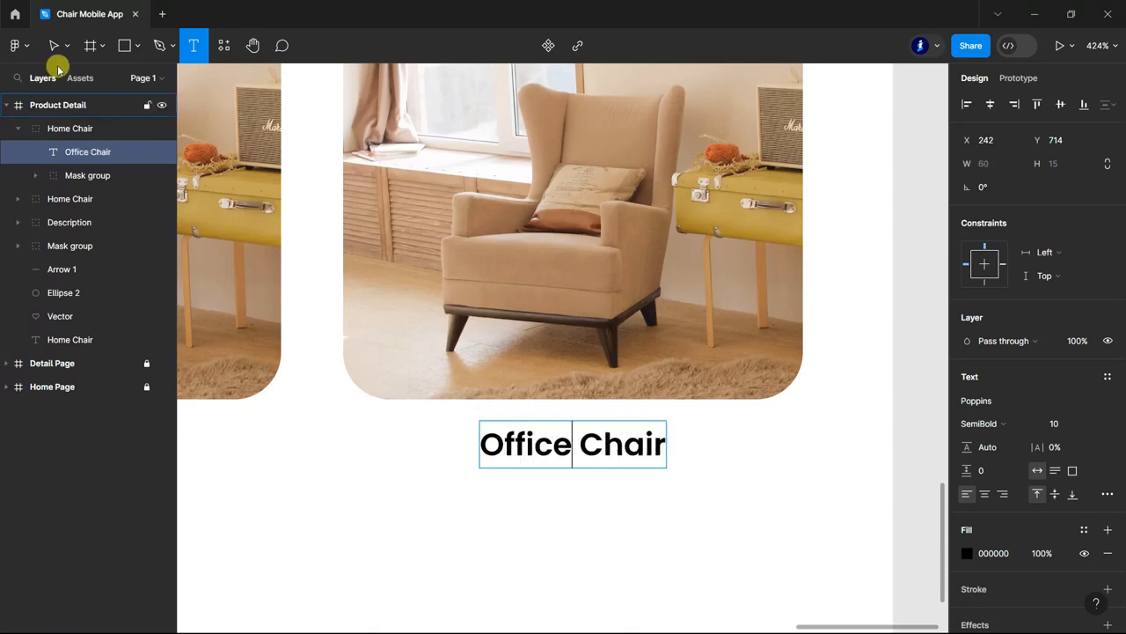
Centre the Office Chair caption at X 241 and swap the copied card's picture for the white chair photo, naming the group "Office Chair".
click(53, 46)
click(918, 476)
key(Left)
scroll(615, 304, down, 6)
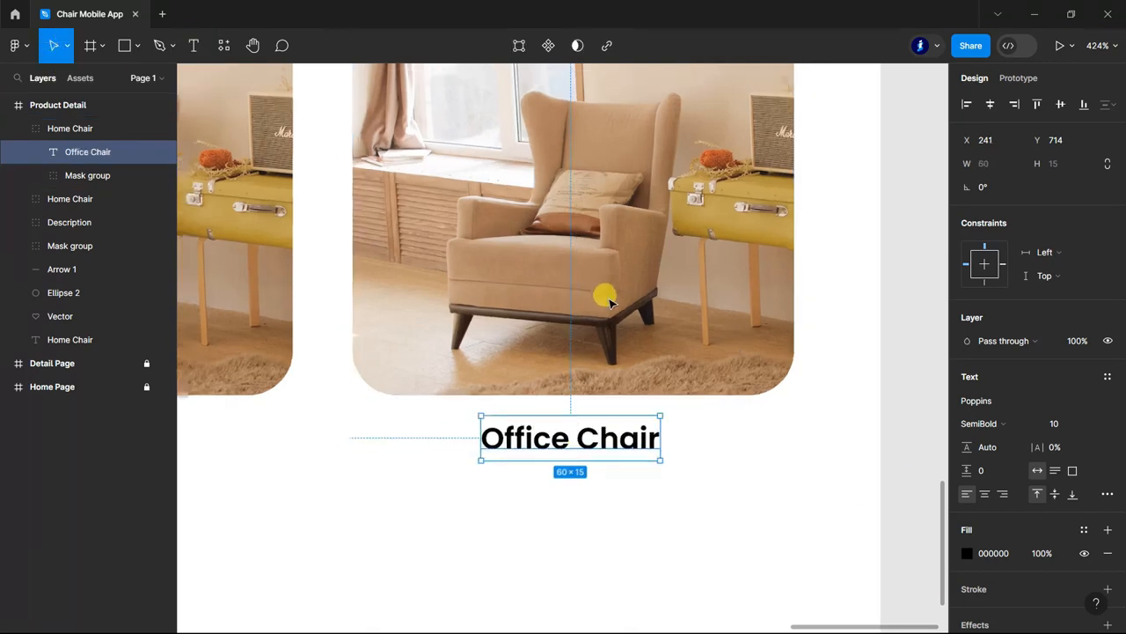
click(701, 490)
Draw a 316 × 48 rectangle at X 30, Y 741 below the two chair cards, spanning their full width.
click(121, 48)
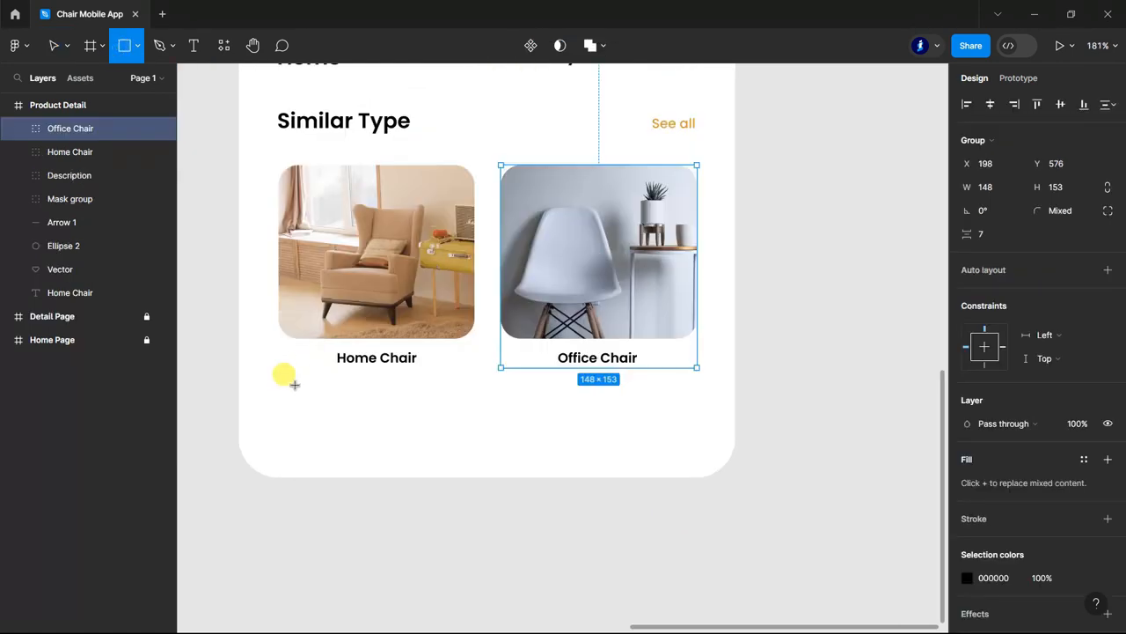
mouse_move(293, 384)
mouse_down()
mouse_move(601, 434)
mouse_move(697, 436)
mouse_up()
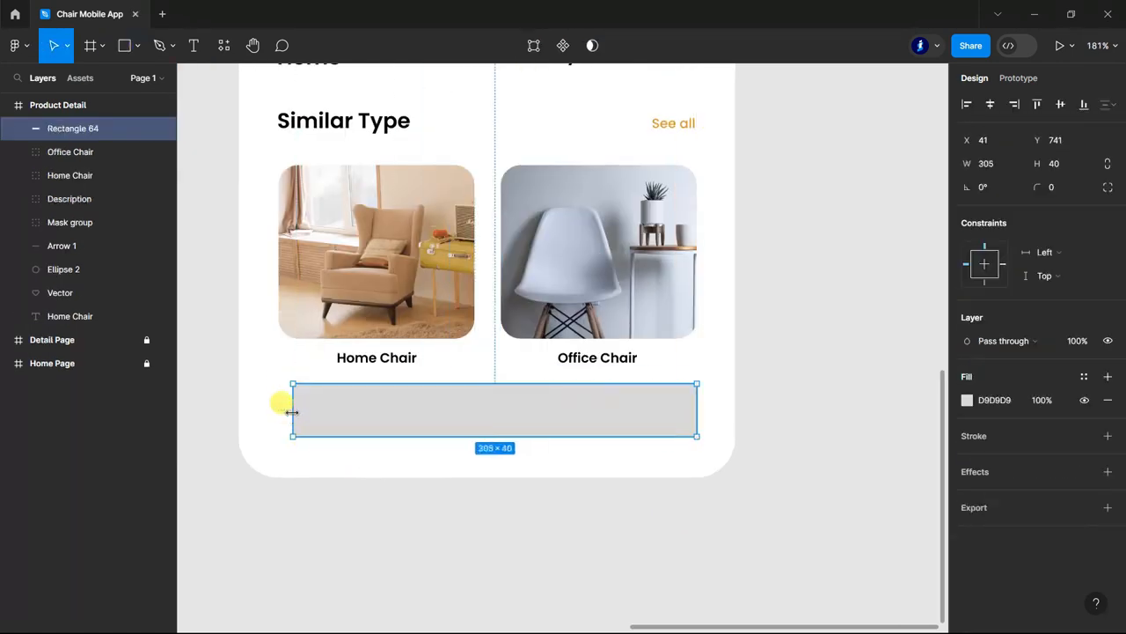
drag(291, 412, 278, 412)
drag(524, 438, 523, 448)
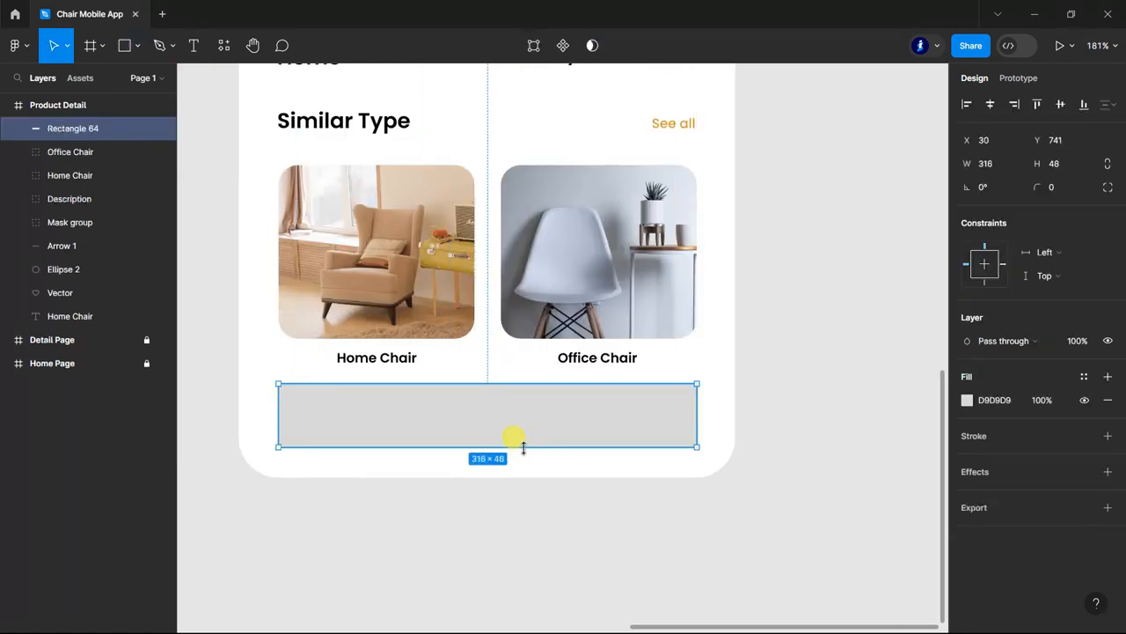
Round the new rectangle's corners with a radius of 10 and fill it with the document colour D79F38.
click(1061, 192)
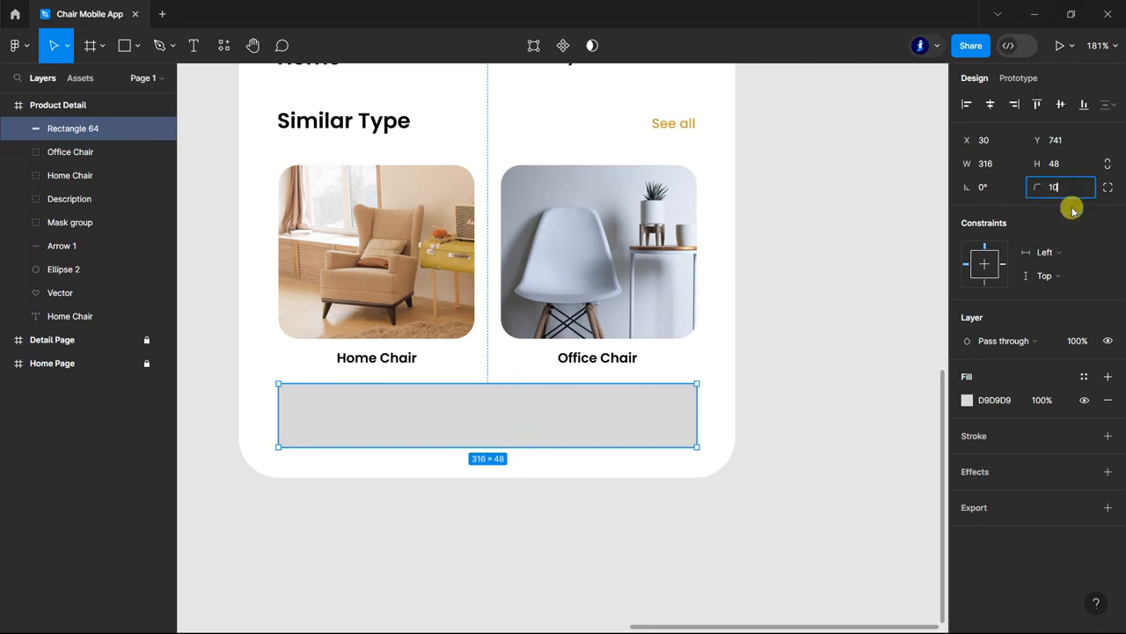
text(10)
key(Return)
click(967, 400)
click(809, 553)
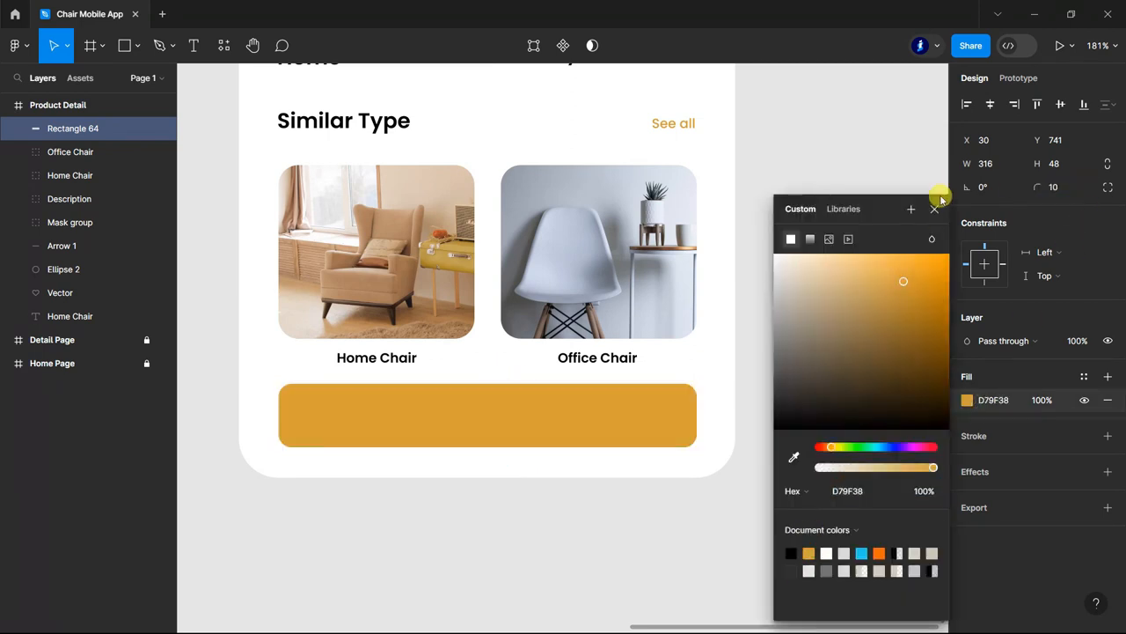
click(935, 209)
Add the text "Add to Cart" on the orange rectangle in the Product Detail frame.
scroll(811, 280, down, 5)
click(768, 466)
scroll(791, 447, up, 2)
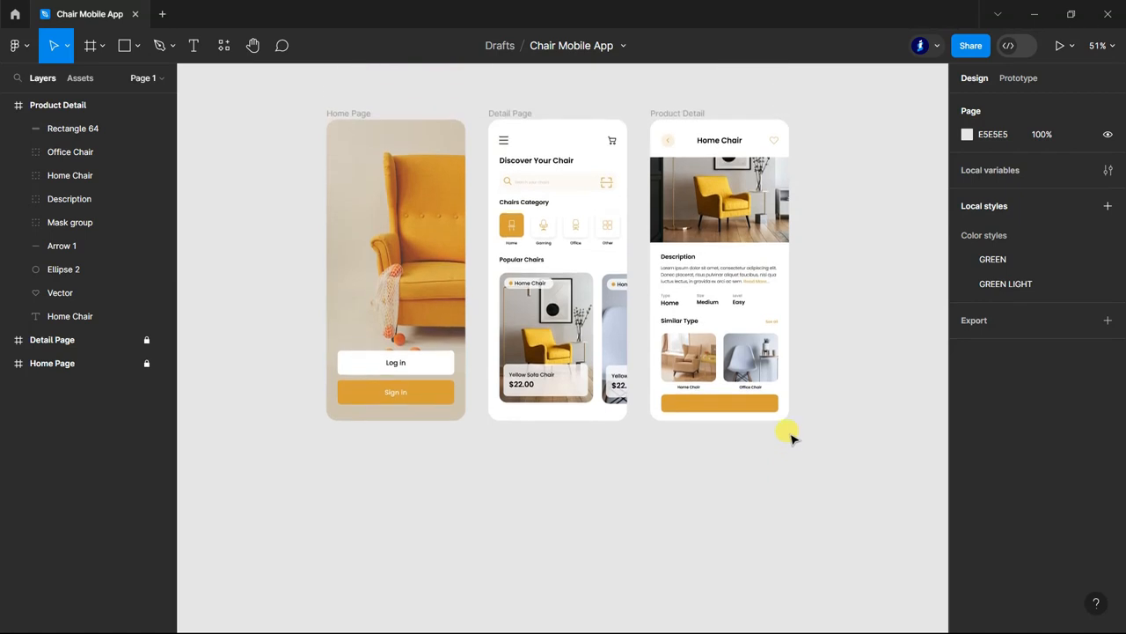
scroll(791, 430, up, 5)
click(192, 45)
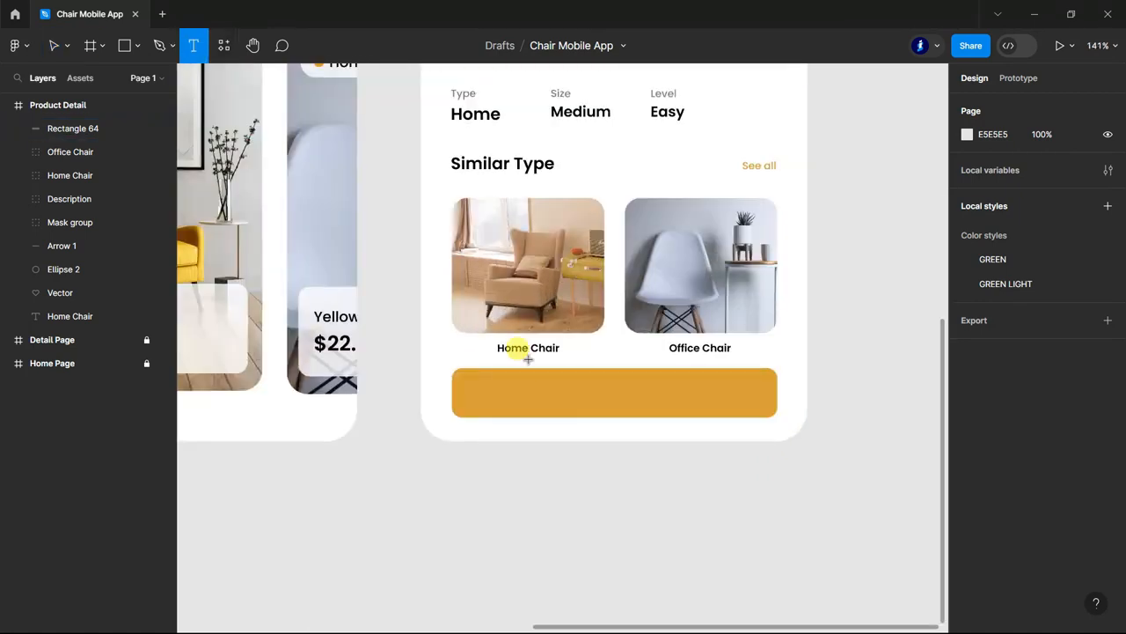
click(546, 380)
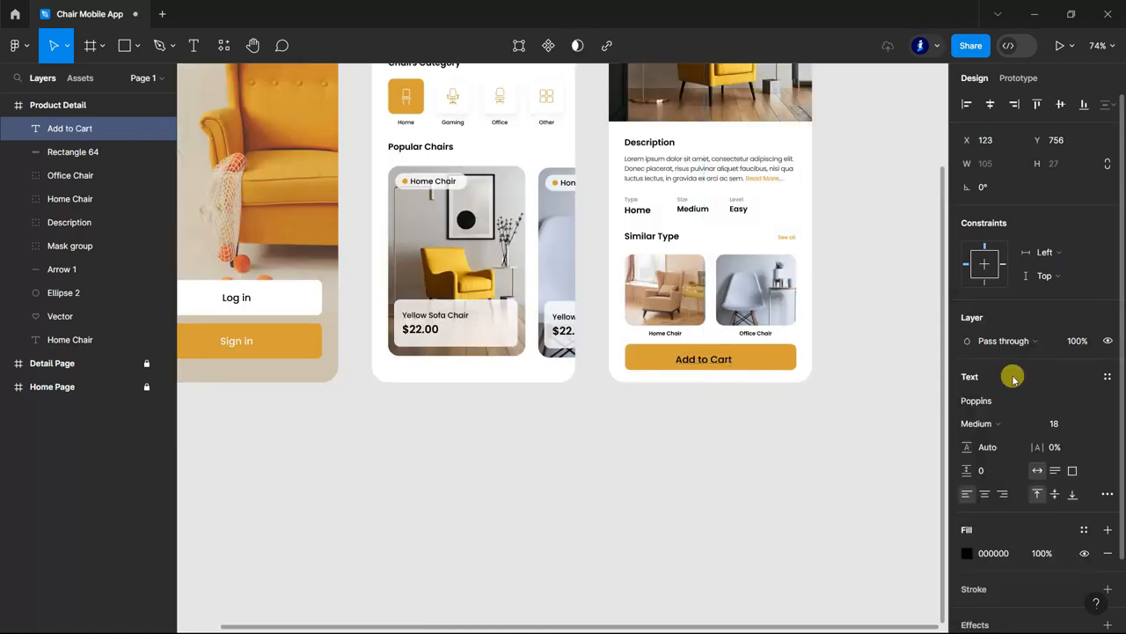
Style the Add to Cart text in white (FFFFFF), Poppins Medium, size 18.
click(322, 393)
click(714, 359)
click(987, 552)
text(ffffff)
key(Return)
key(Escape)
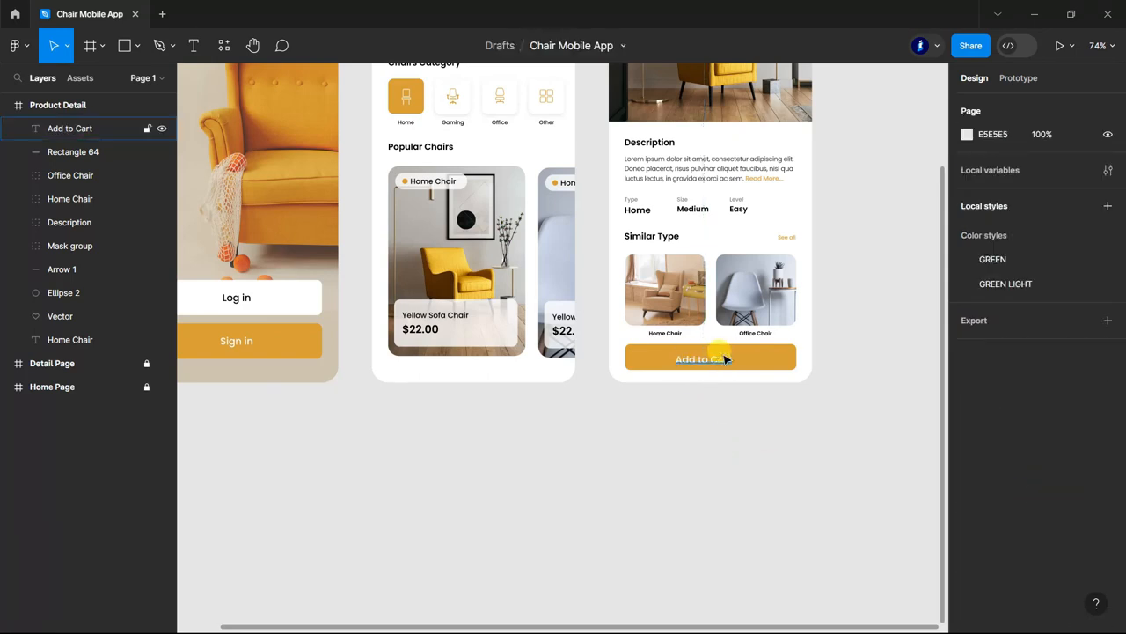
Make the orange button rectangle taller by extending it upward and centre the Add to Cart text inside it.
scroll(729, 355, up, 5)
click(786, 355)
scroll(757, 404, down, 2)
scroll(729, 445, up, 3)
click(649, 399)
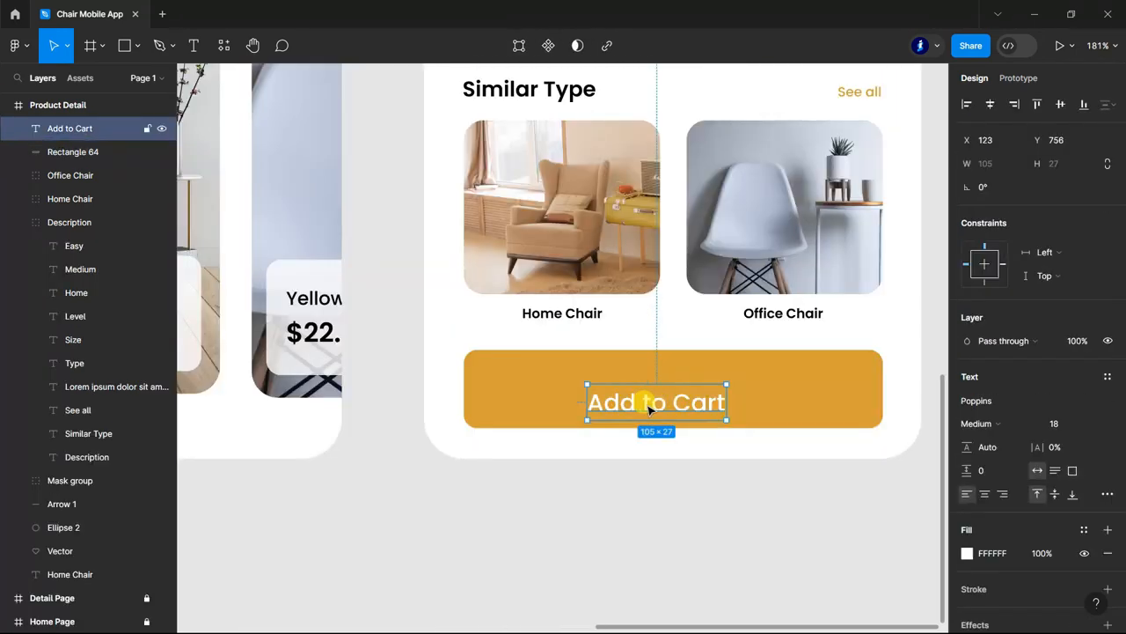
click(654, 521)
Collapse the layers of the Product Detail frame.
scroll(653, 521, down, 6)
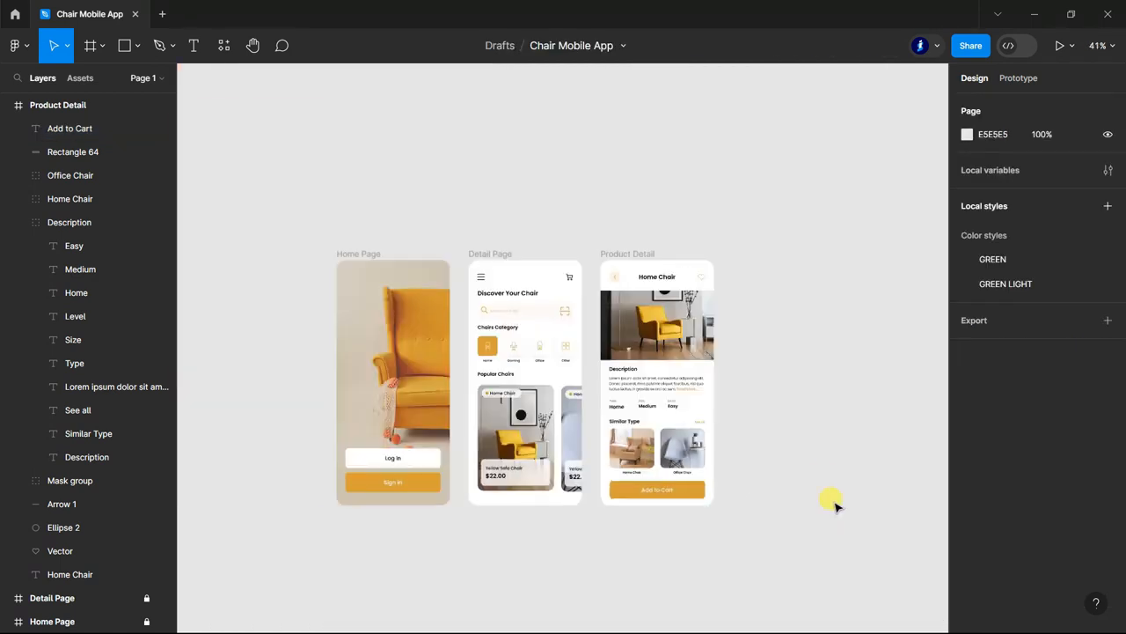
scroll(817, 472, down, 3)
scroll(815, 473, up, 1)
scroll(815, 474, up, 1)
click(8, 105)
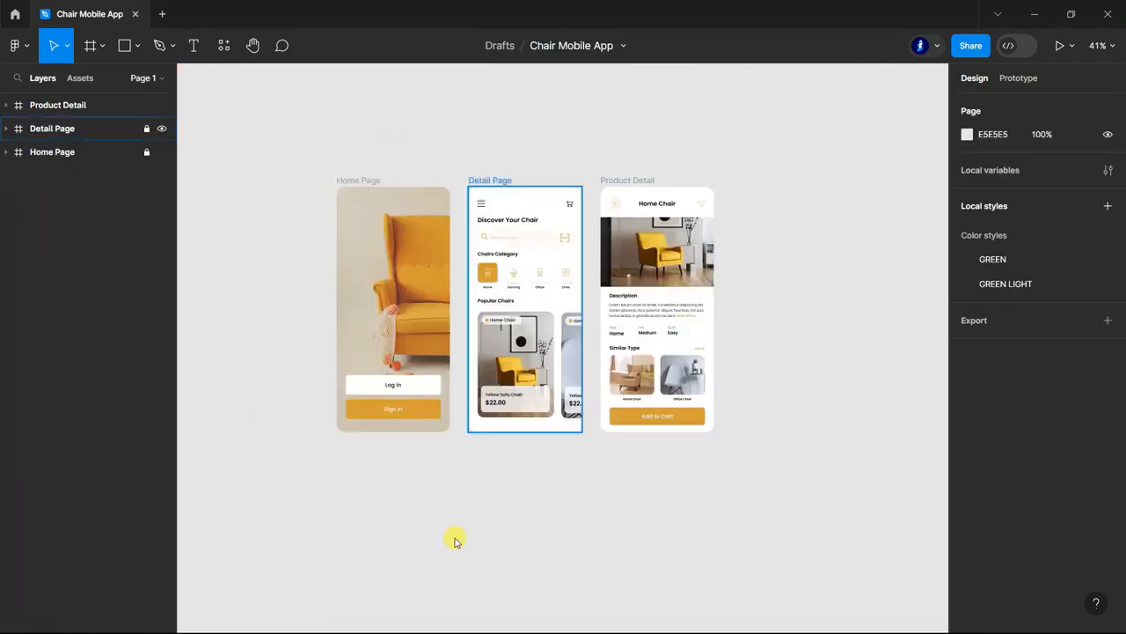
Set the prototype device to iPhone X and the prototype background to the document colour D79F38.
scroll(522, 489, up, 1)
scroll(458, 497, up, 1)
scroll(340, 360, up, 2)
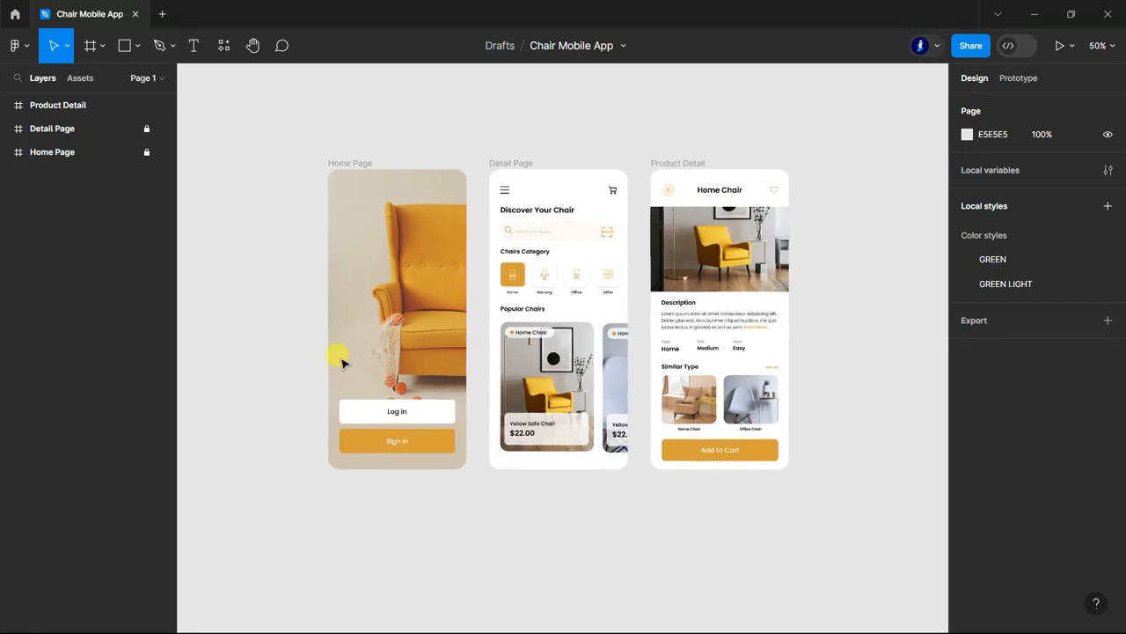
click(1017, 79)
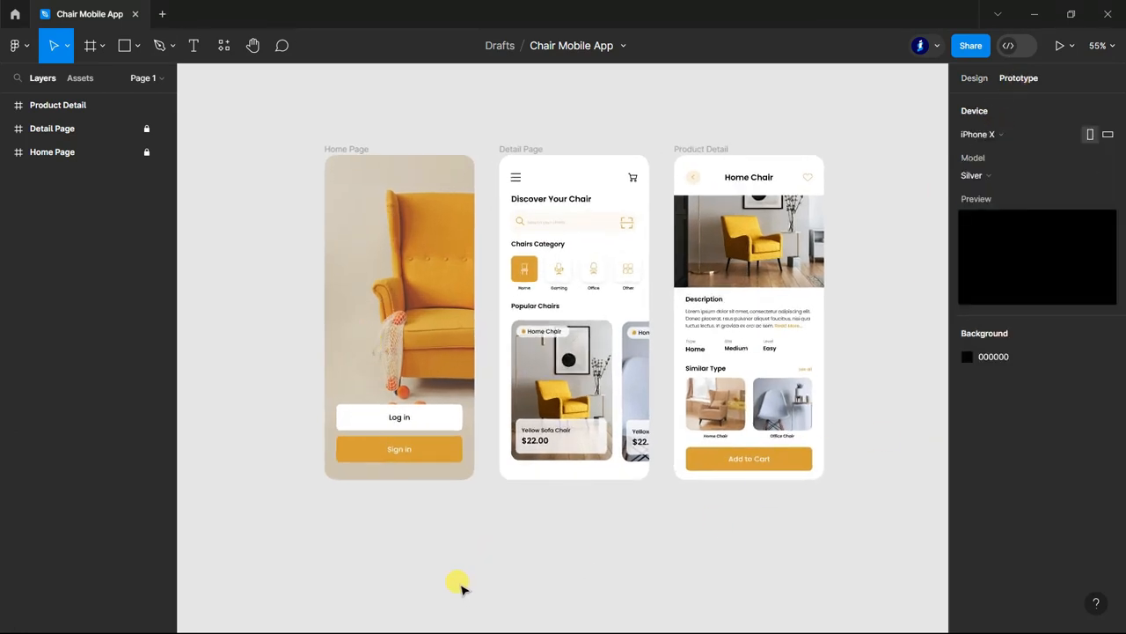
scroll(470, 456, up, 1)
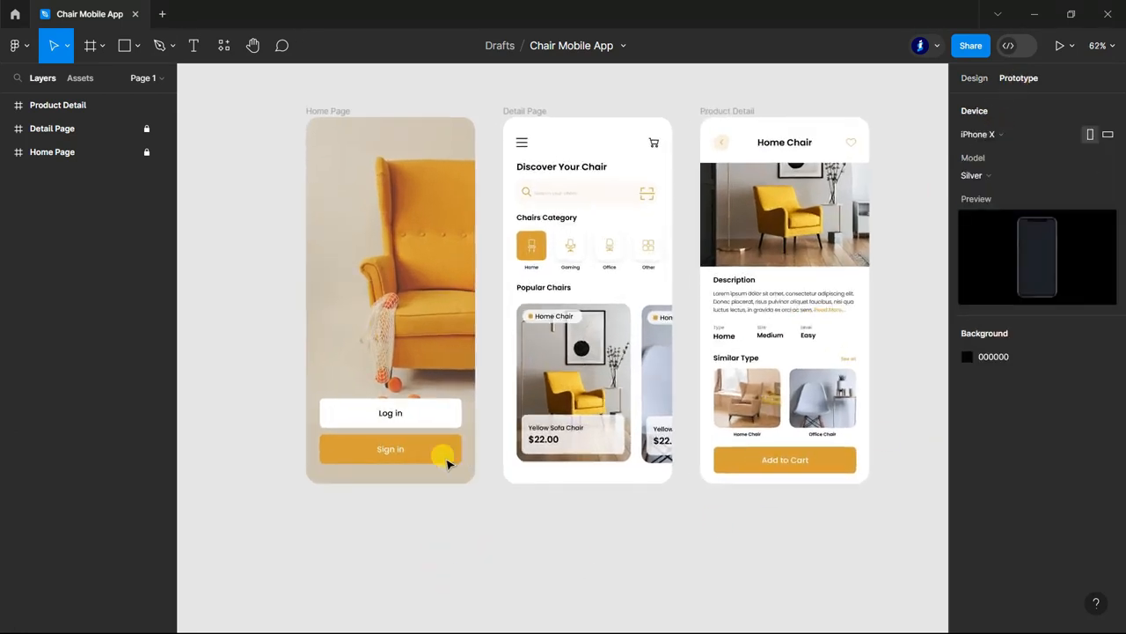
click(1061, 136)
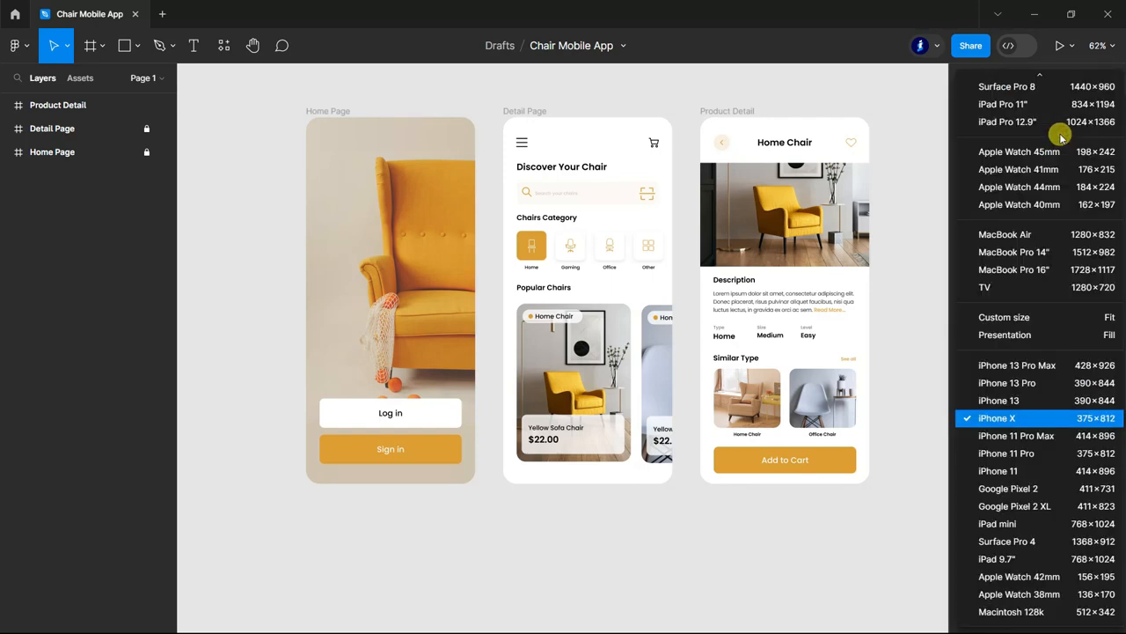
click(1038, 412)
click(969, 357)
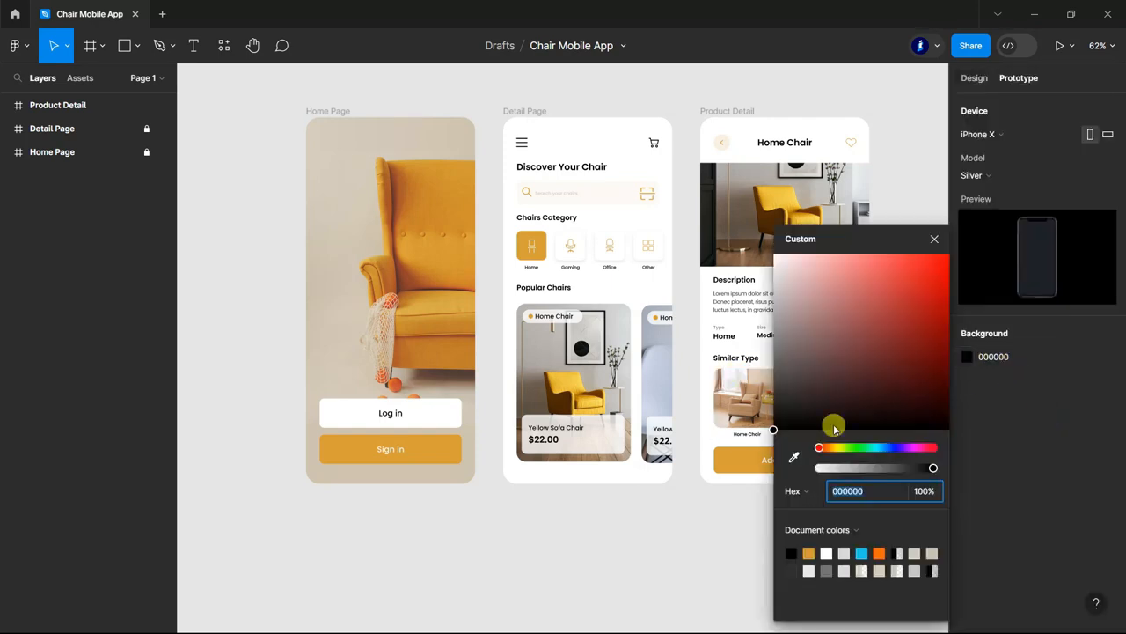
click(809, 551)
click(936, 241)
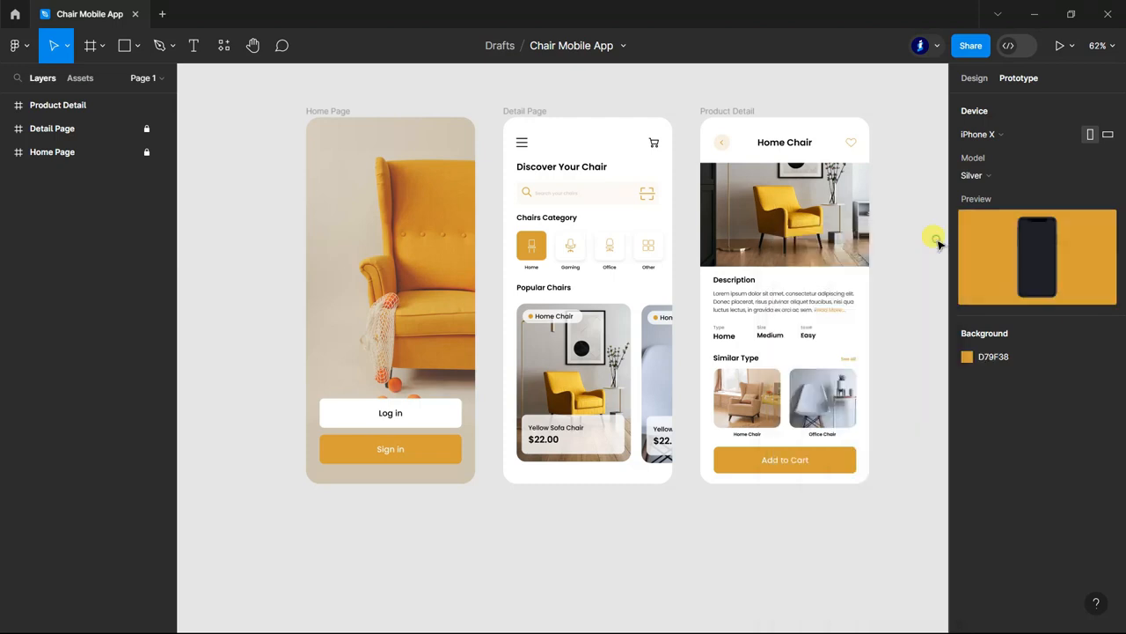
Unlock the page frames and link the Home Page's Log in button to the Detail Page with an on-click Smart animate transition.
click(88, 152)
click(432, 421)
drag(461, 413, 517, 351)
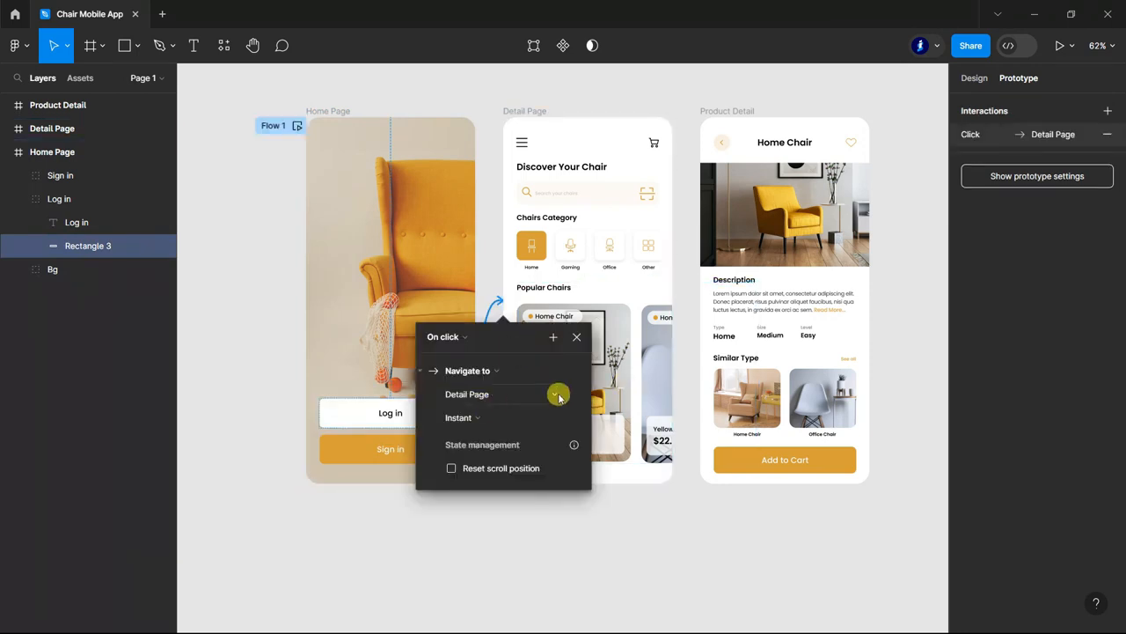
click(566, 421)
click(499, 450)
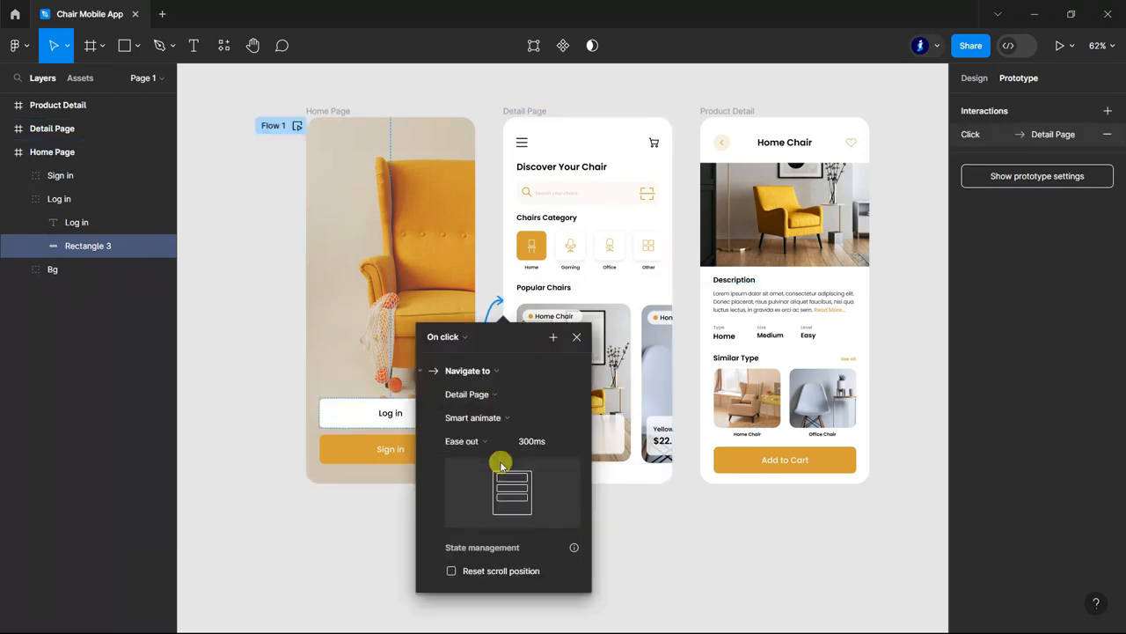
Link the yellow sofa chair image's mask group in the Detail Page's Popular Chairs section to the Product Detail frame.
click(649, 532)
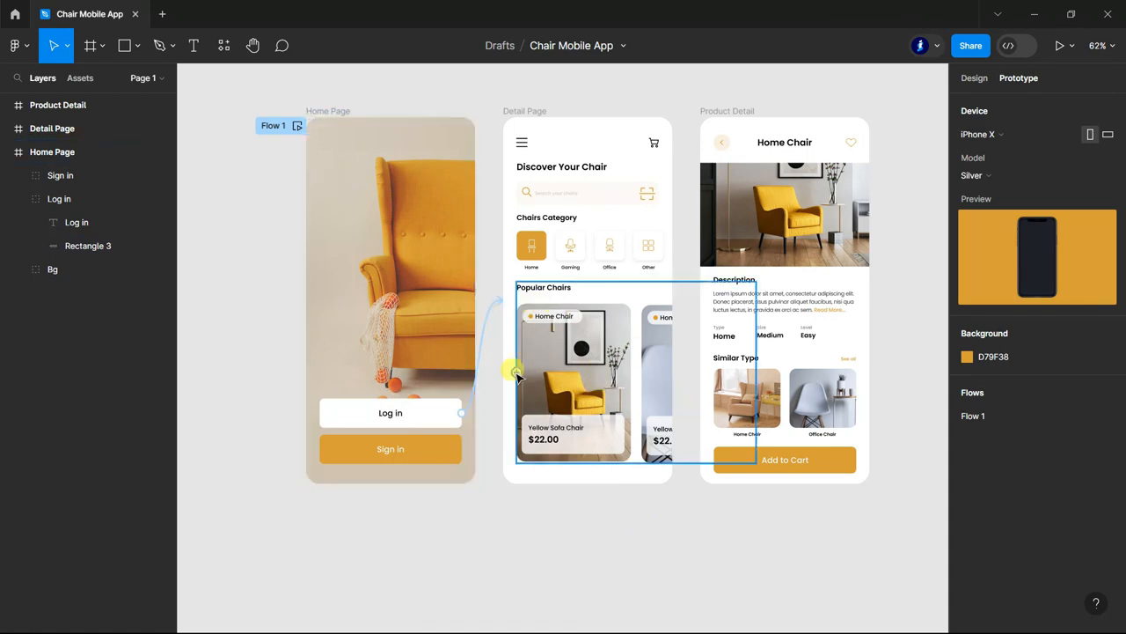
click(573, 378)
click(105, 316)
drag(630, 383, 702, 303)
click(853, 518)
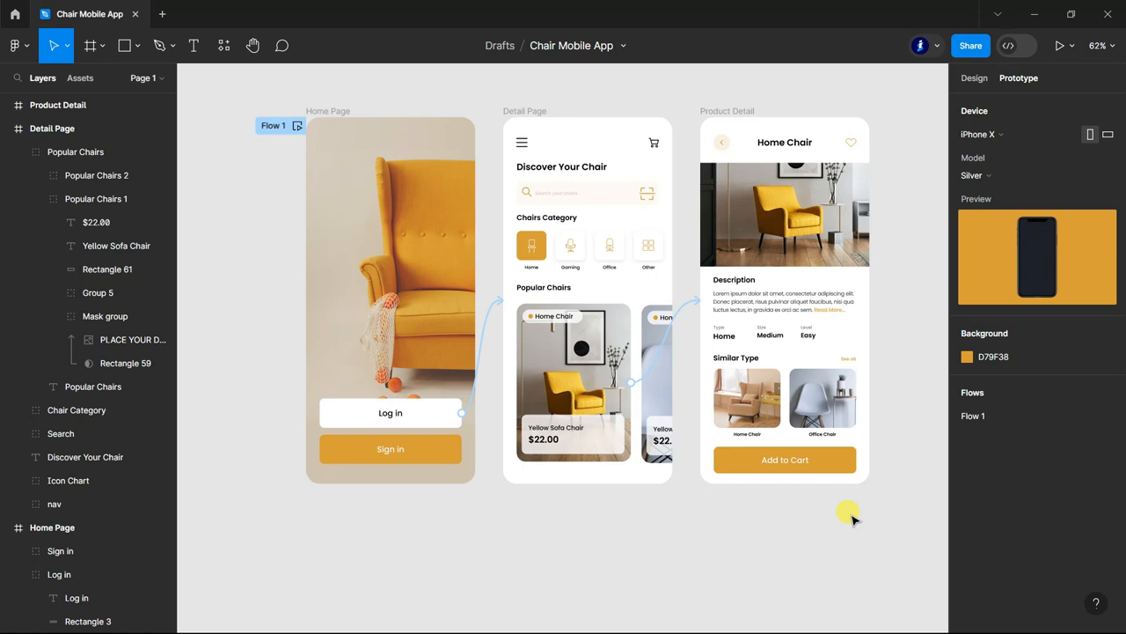
Preview the prototype and test going from Log in through the Yellow Sofa Chair card to the product page.
click(1060, 46)
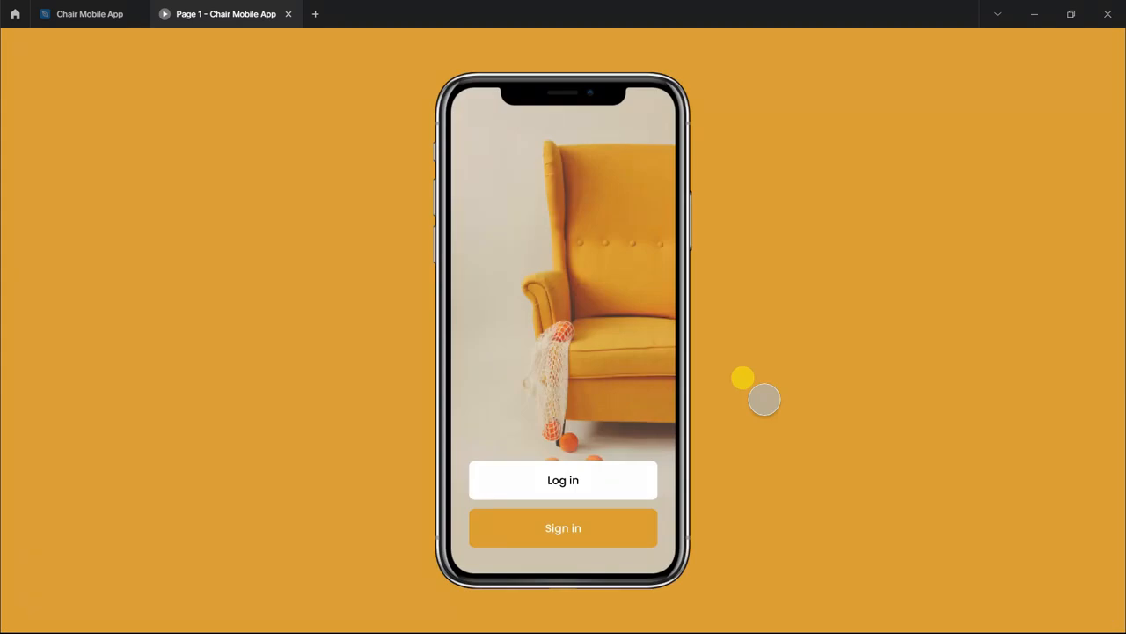
click(585, 477)
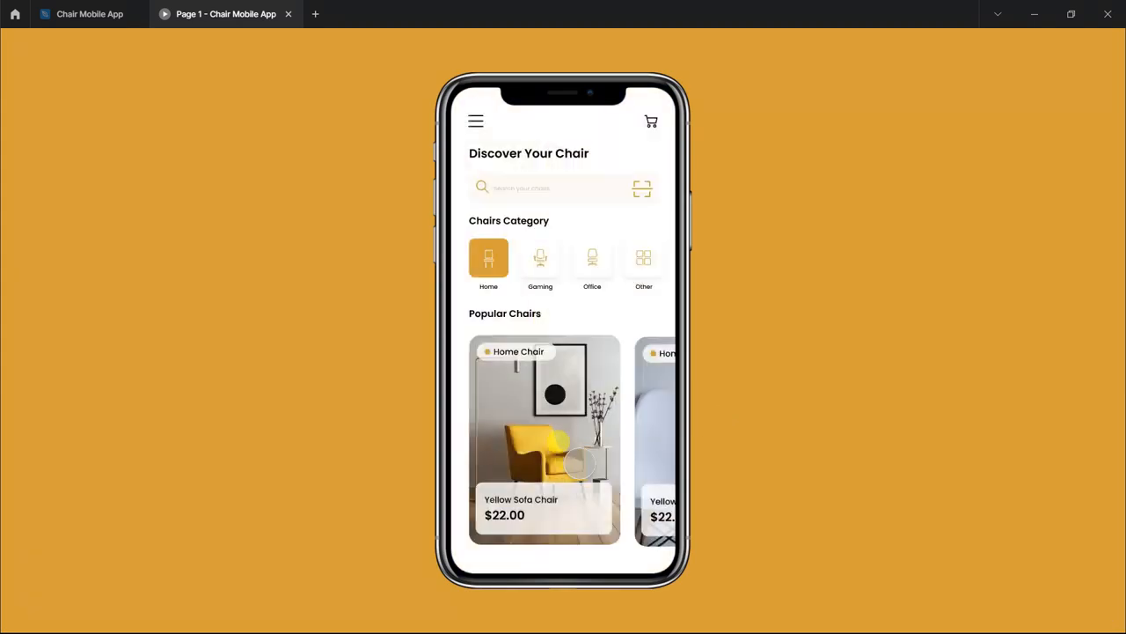
click(555, 432)
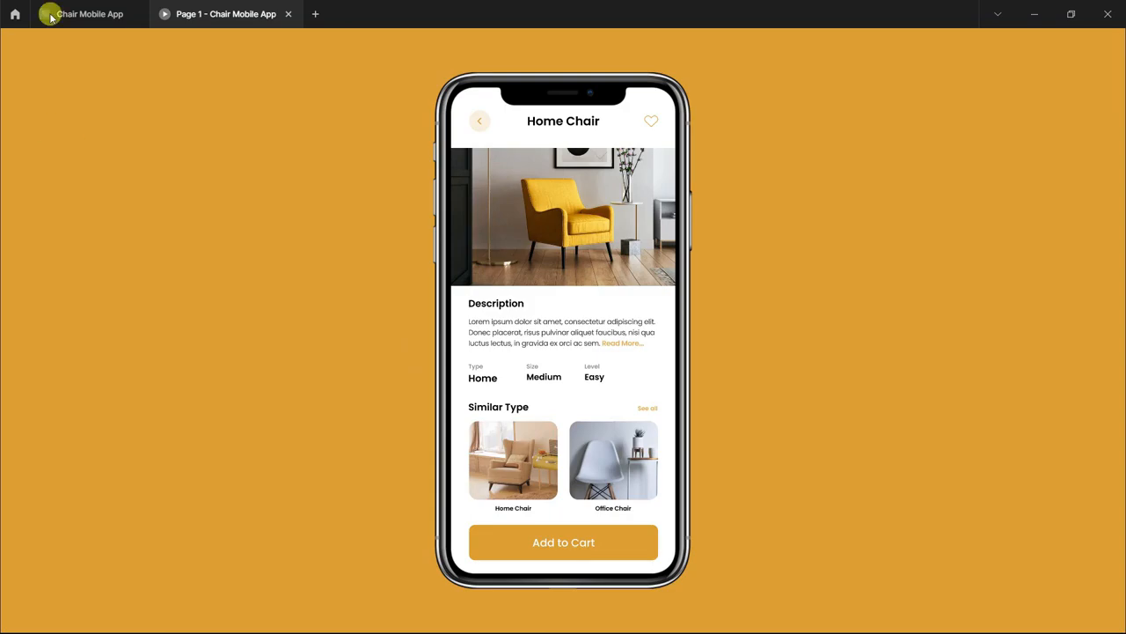
Return to the design file and link the Product Detail page's back arrow to the Detail Page.
click(88, 14)
click(718, 141)
drag(731, 142, 655, 264)
Test the back arrow in the prototype preview, then reopen the product page from the Yellow Sofa Chair card.
key(ctrl+Tab)
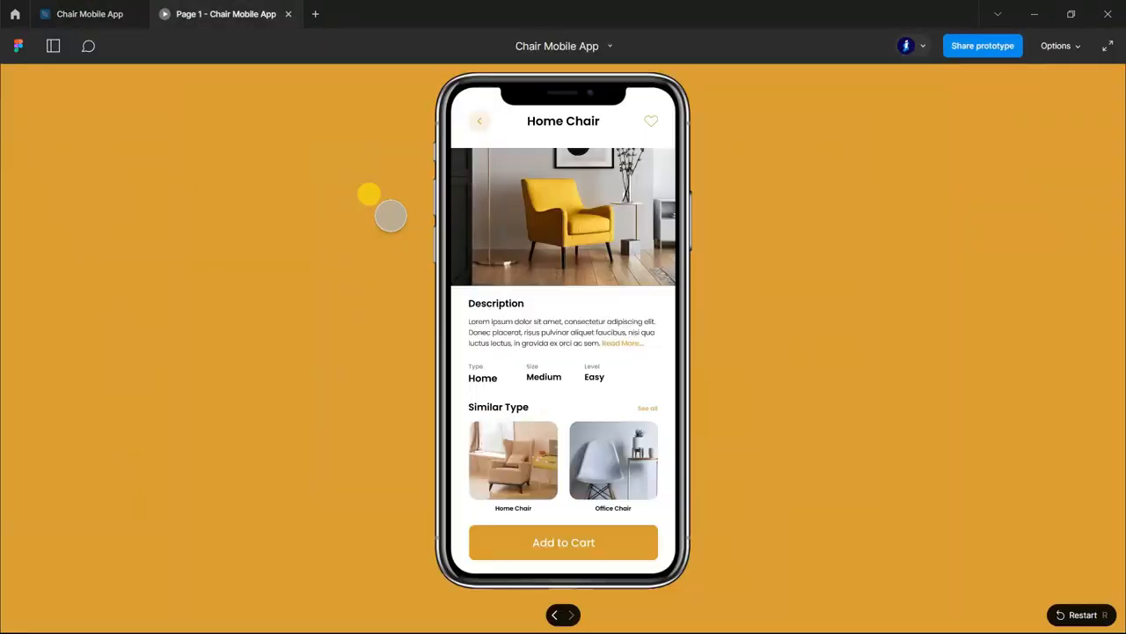
click(476, 120)
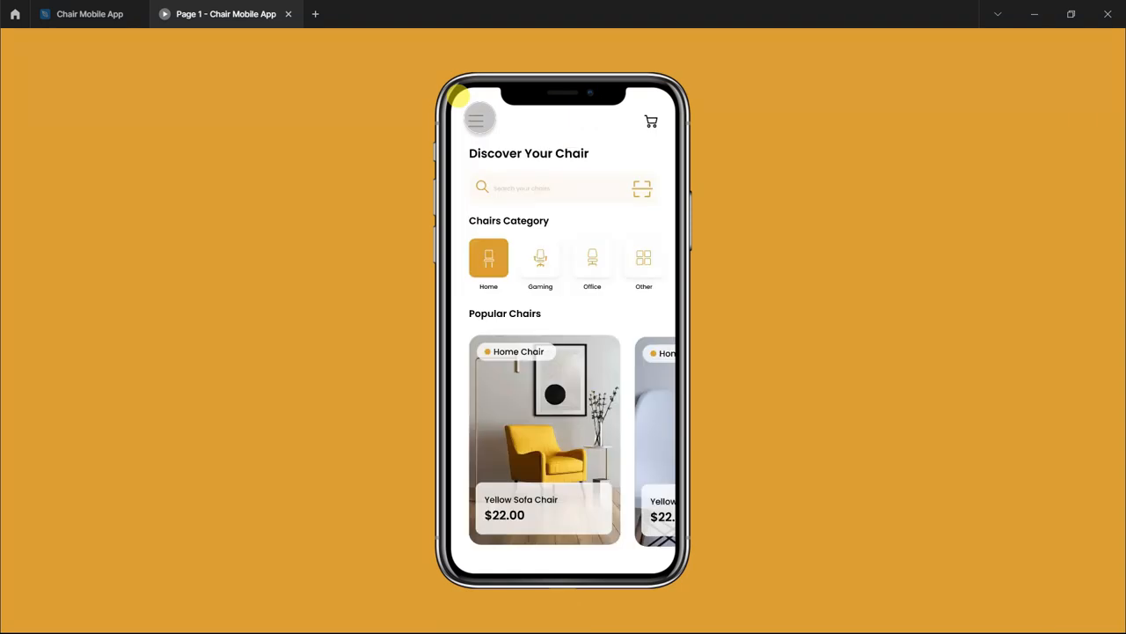
click(570, 431)
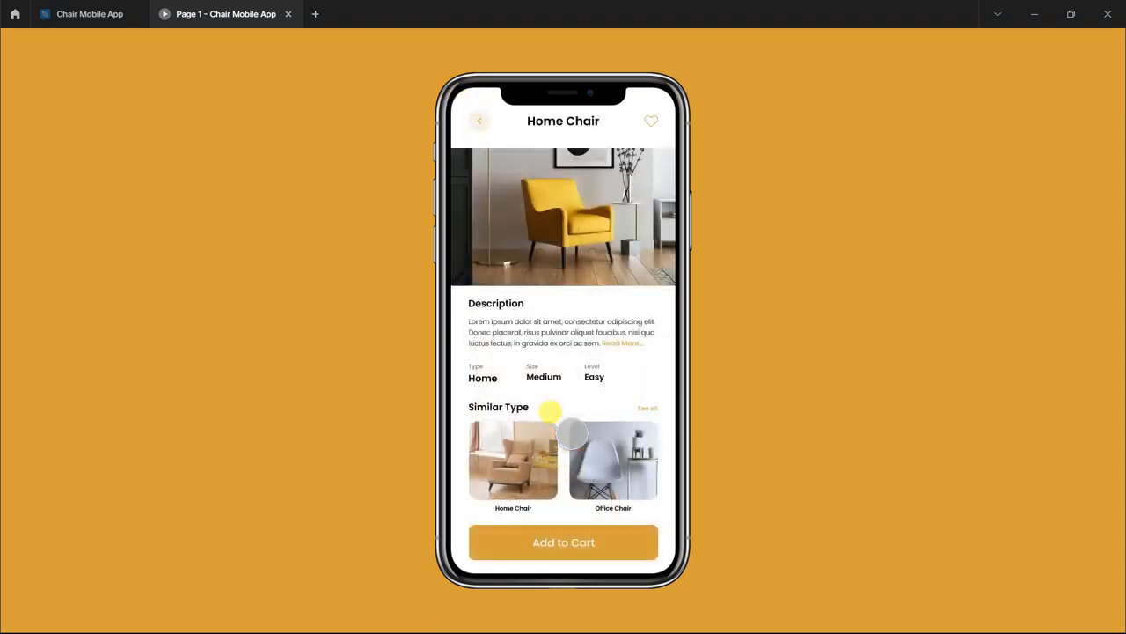